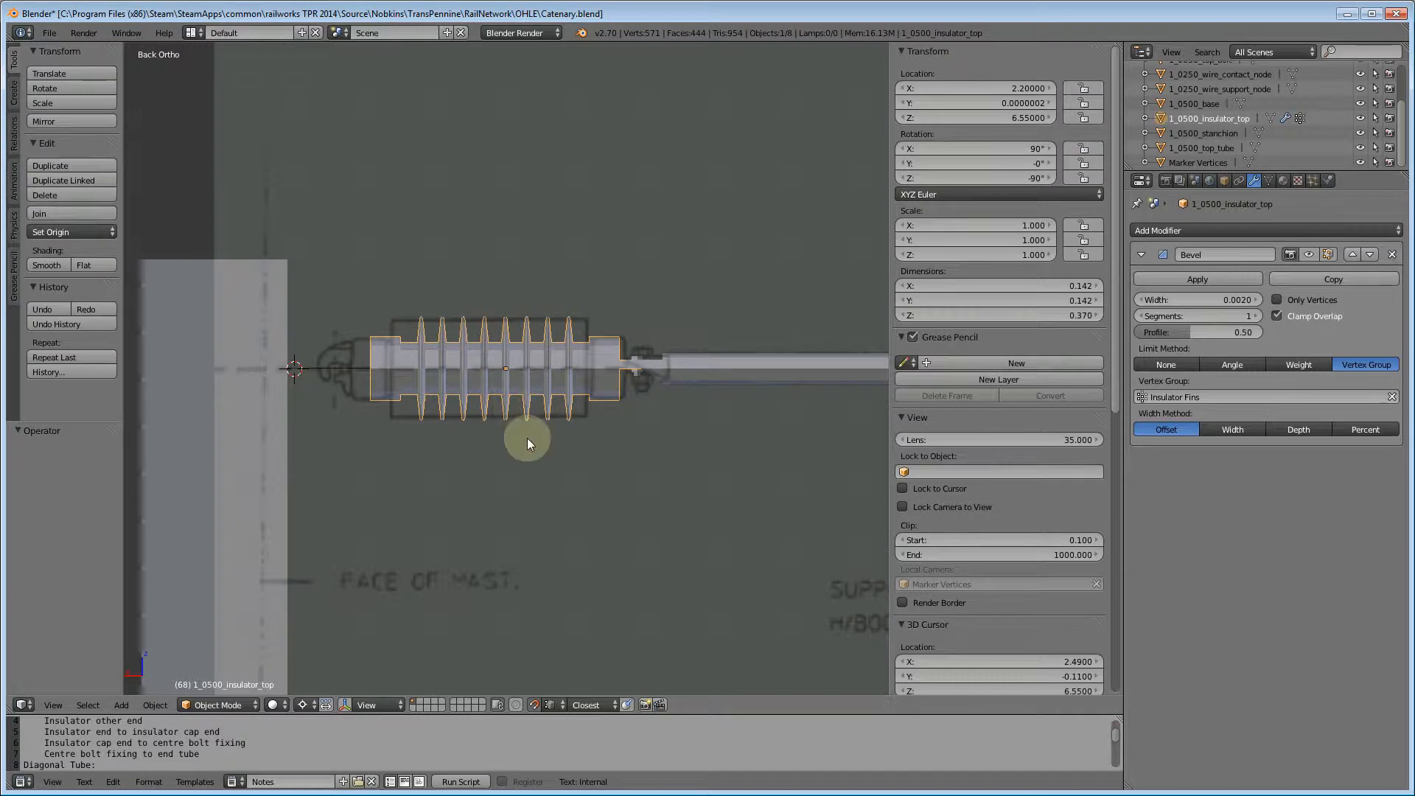
# - Examine the reference photo of the insulator's fixing to the mast and return to the Blender model
pyautogui.scroll(-1, 529, 437)
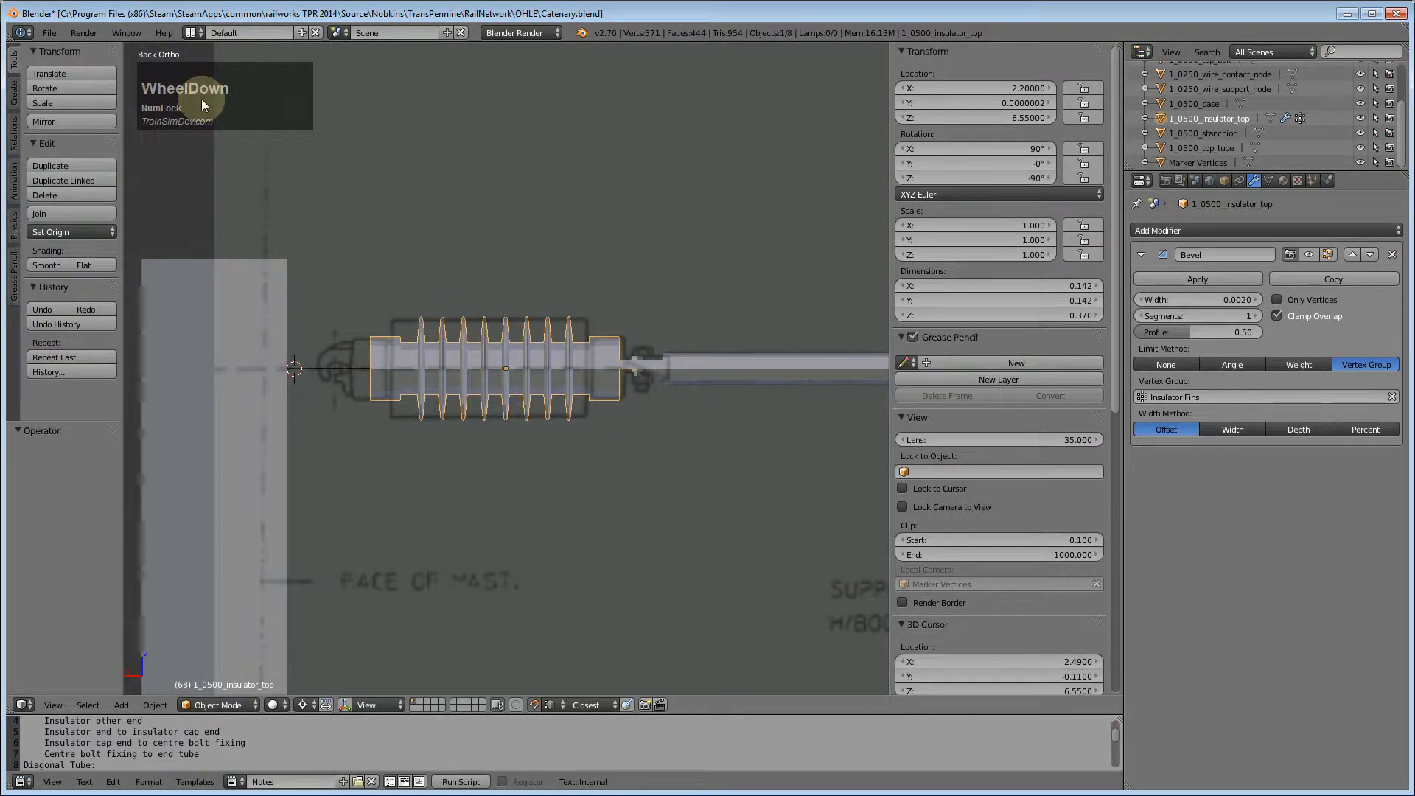
pyautogui.click(46, 795)
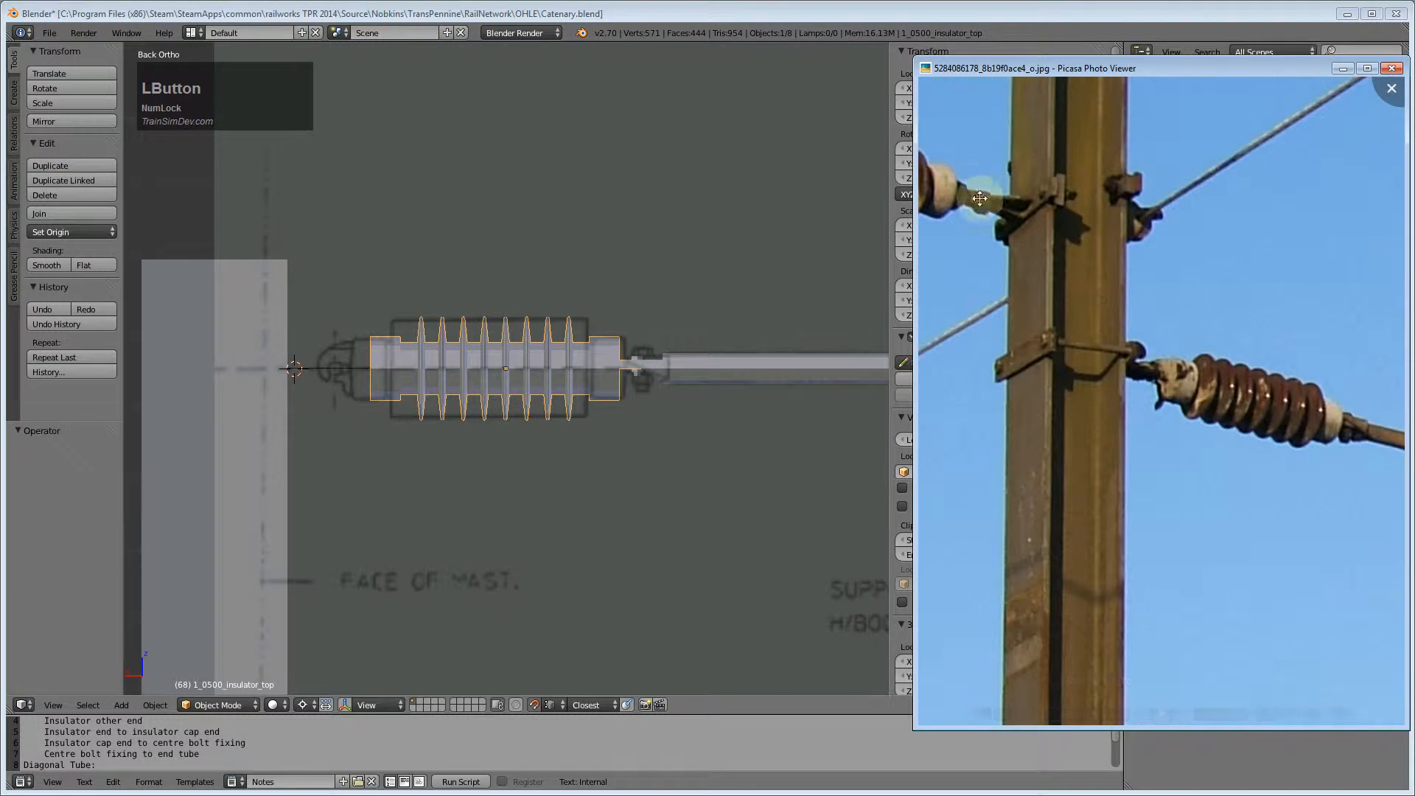
pyautogui.click(791, 7)
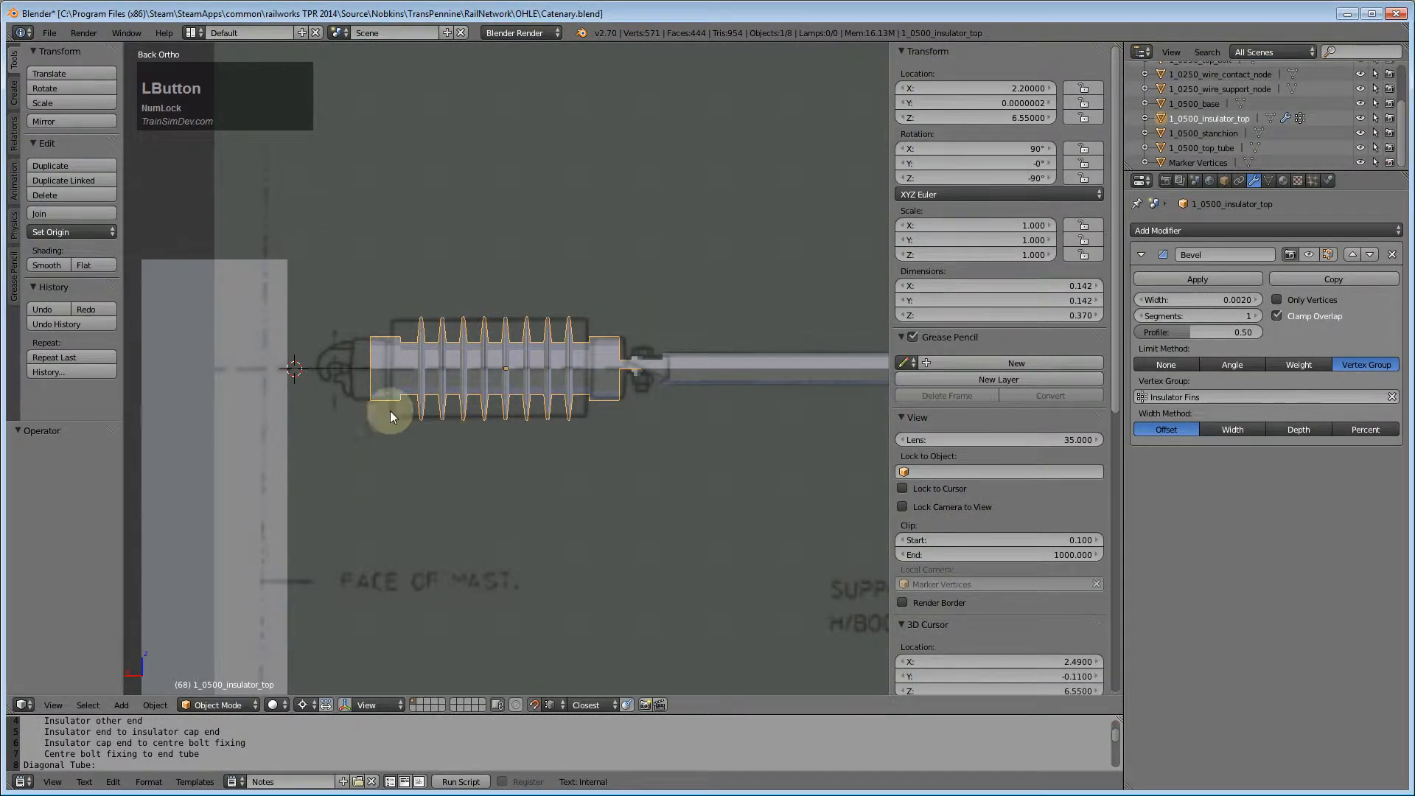
# - Snap the 3D cursor to the Marker Vertices vertex on the mast face at insulator height
pyautogui.rightClick(347, 369)
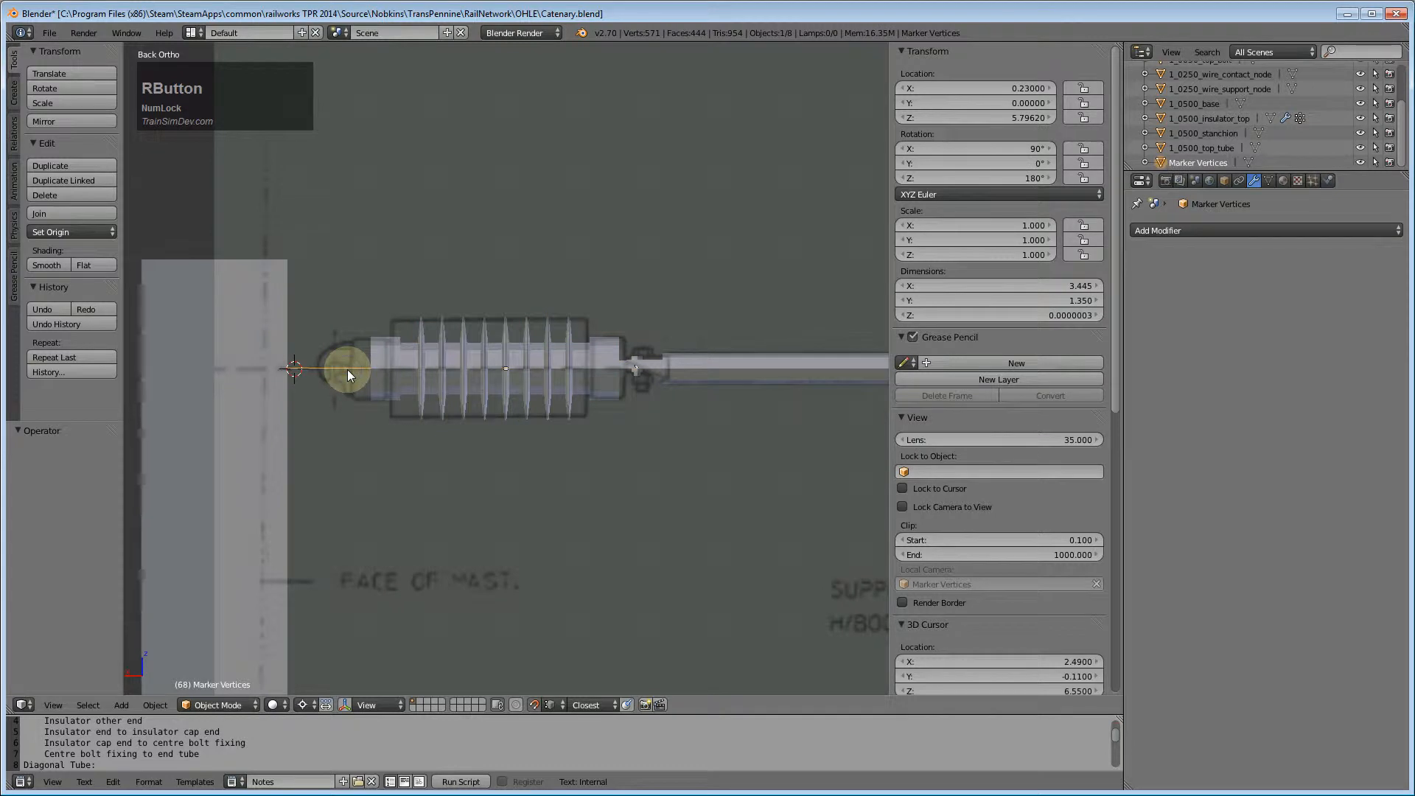
pyautogui.press('Tab')
pyautogui.moveTo(420, 414); pyautogui.dragTo(373, 476, button='middle')
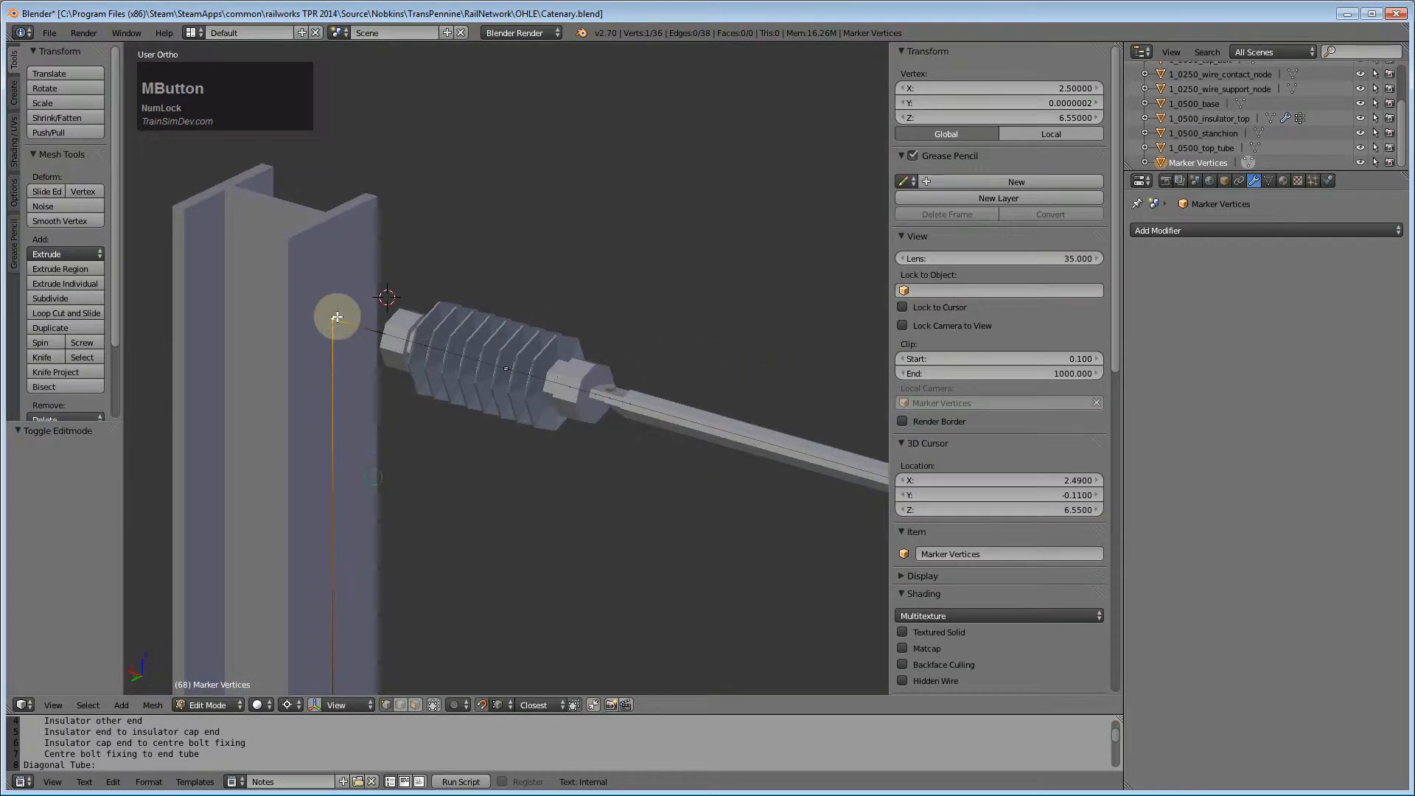
pyautogui.hotkey('shift', 's')
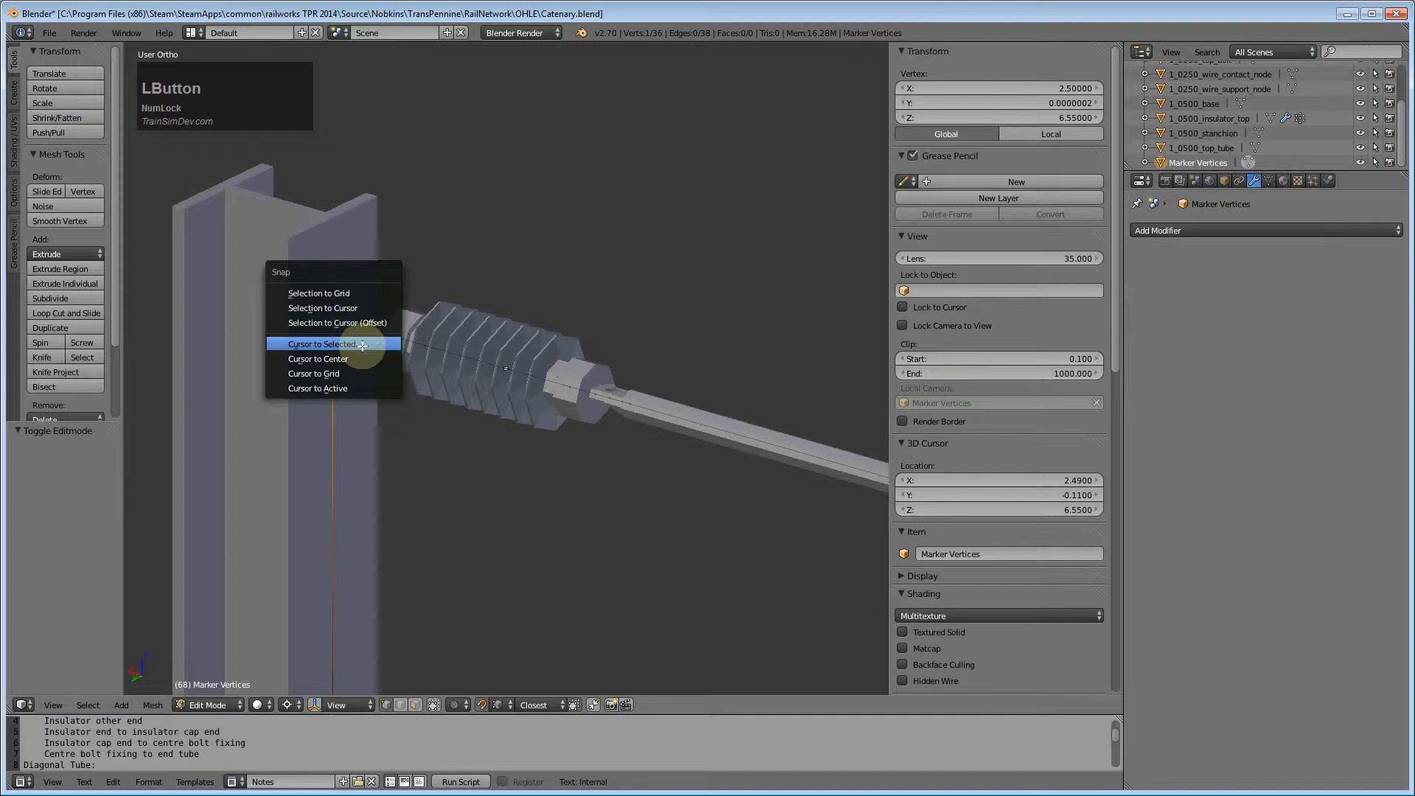
pyautogui.click(361, 344)
pyautogui.press('ctrl+KP_3')
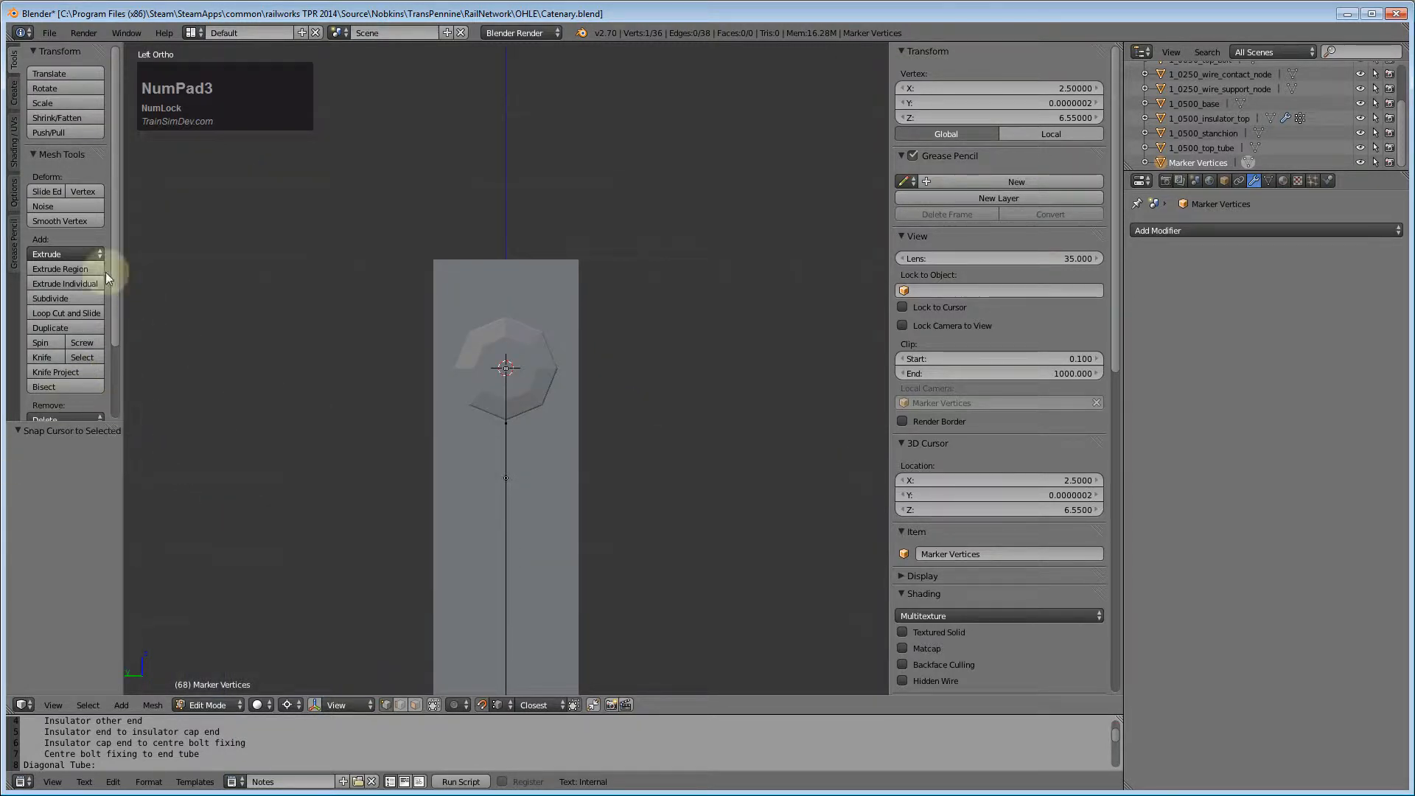
pyautogui.click(14, 92)
pyautogui.click(63, 89)
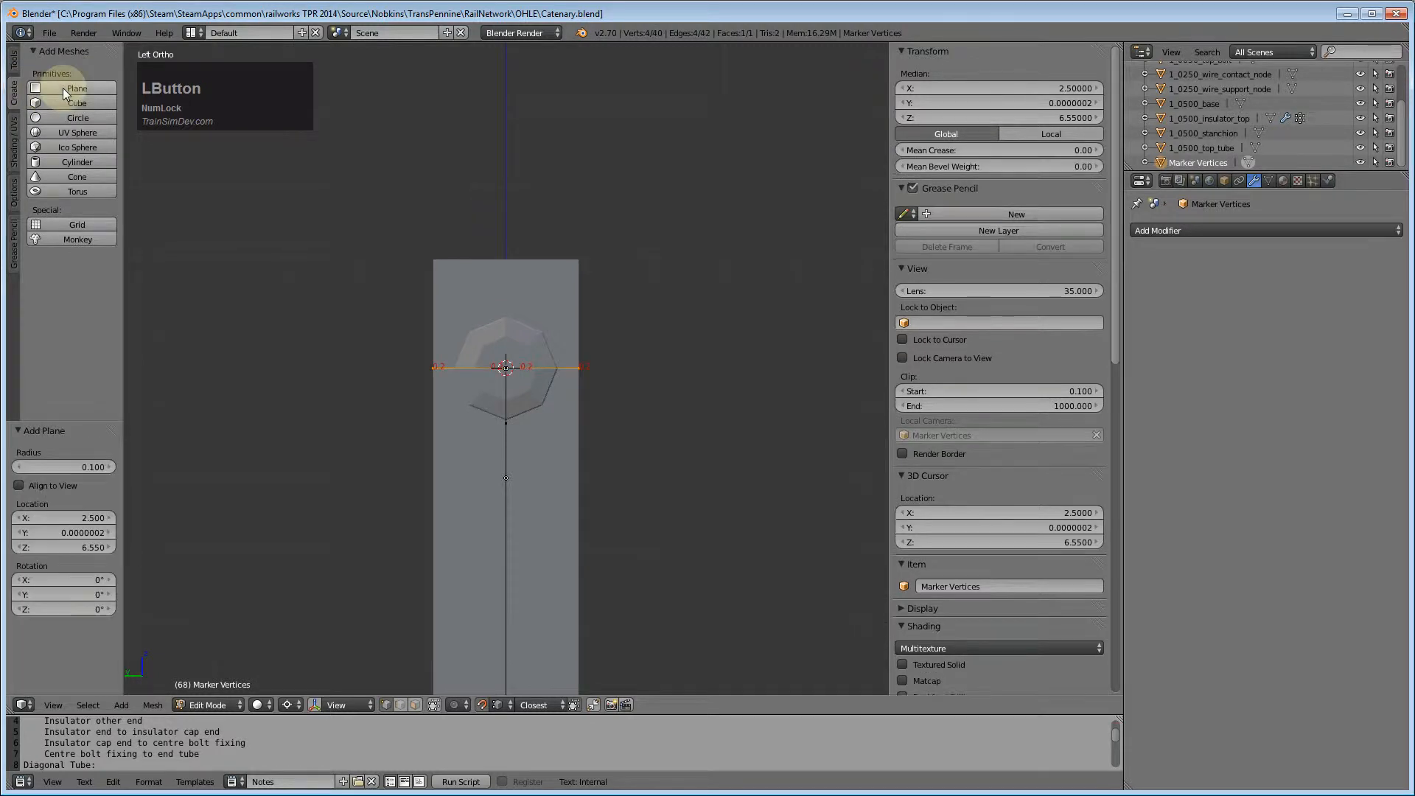
pyautogui.click(20, 484)
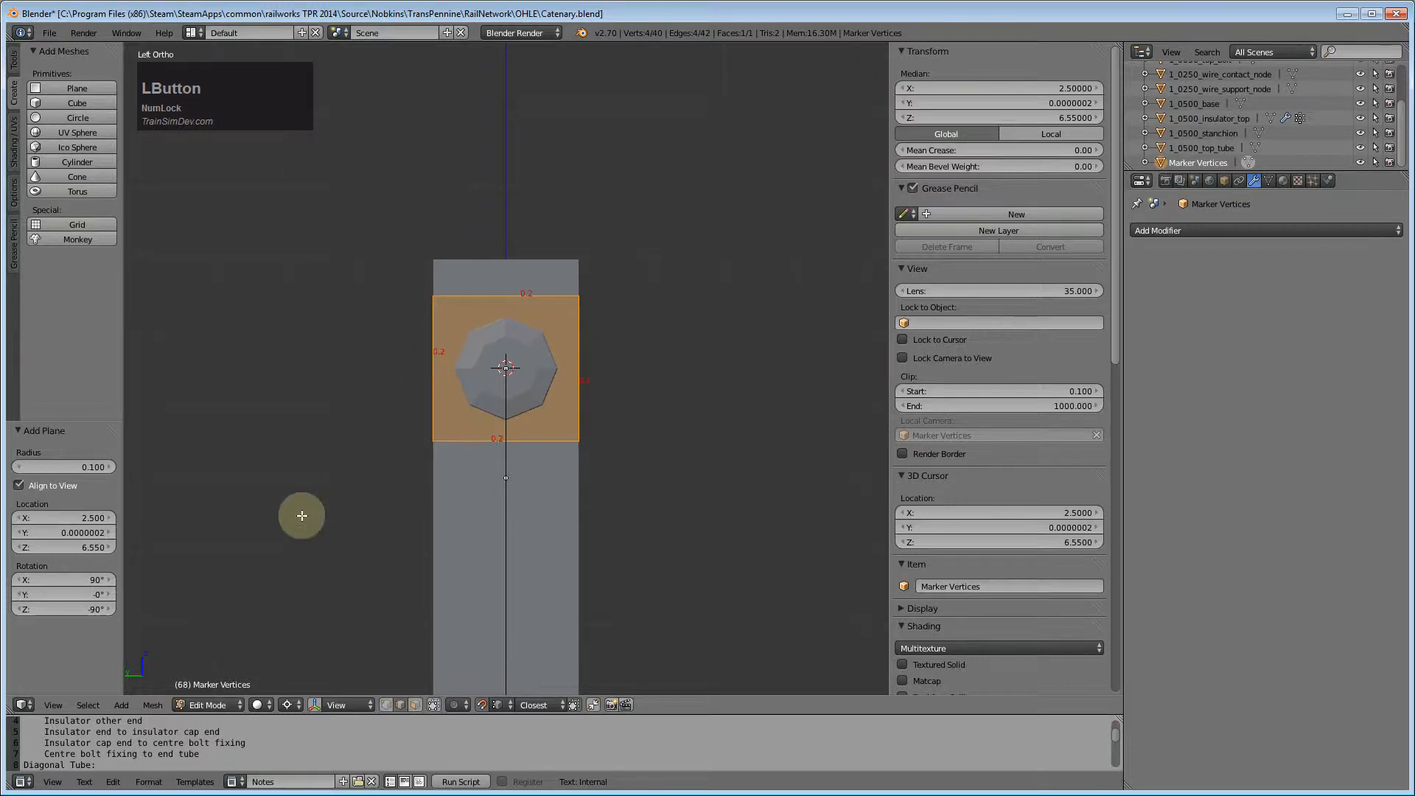
pyautogui.moveTo(310, 508); pyautogui.dragTo(328, 527, button='middle')
pyautogui.press('Tab')
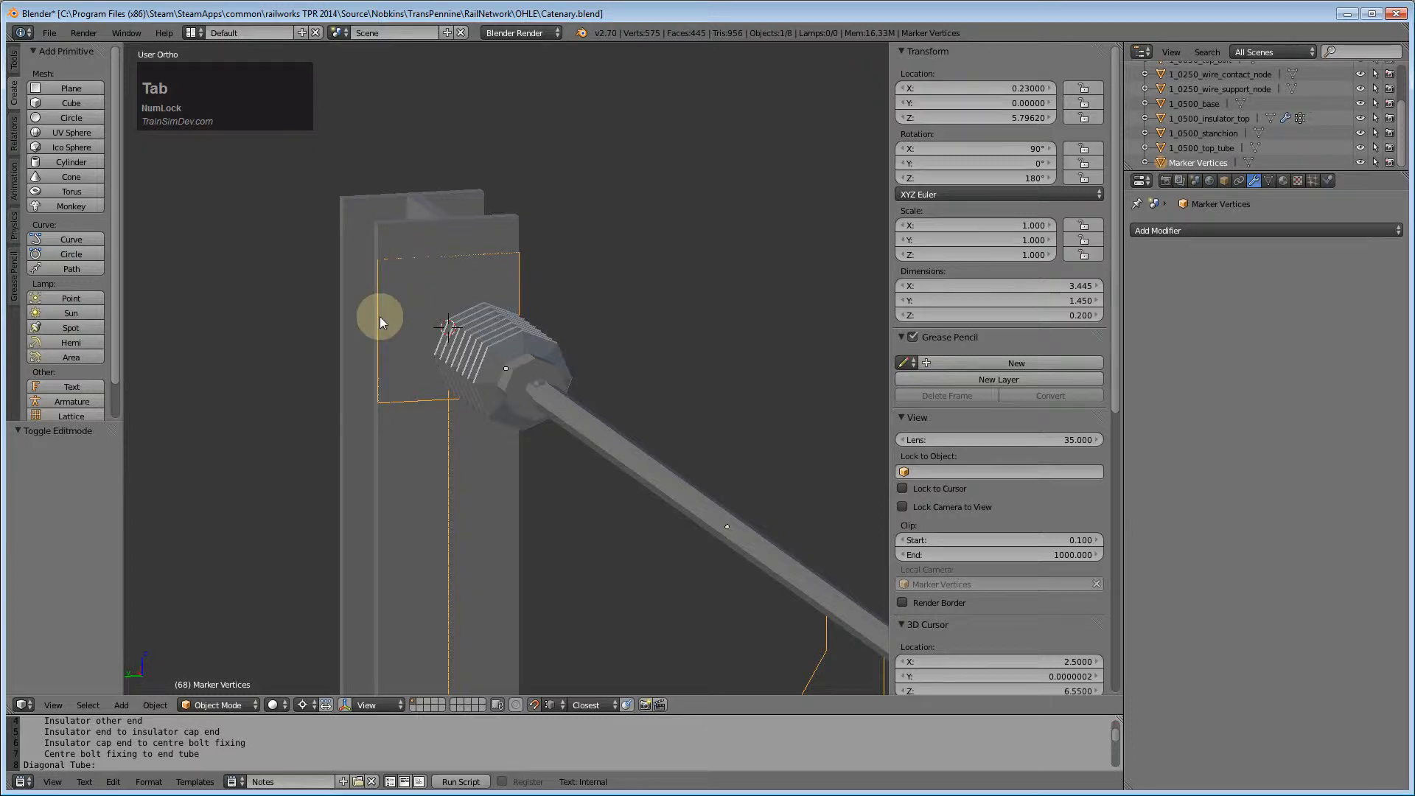
pyautogui.hotkey('ctrl', 'z')
pyautogui.hotkey('ctrl', 'z')
pyautogui.hotkey('ctrl', 'z')
# - Add a view-aligned plane of radius 0.1 as a separate object at the 3D cursor, seen from the left
pyautogui.moveTo(347, 500); pyautogui.dragTo(392, 522, button='middle')
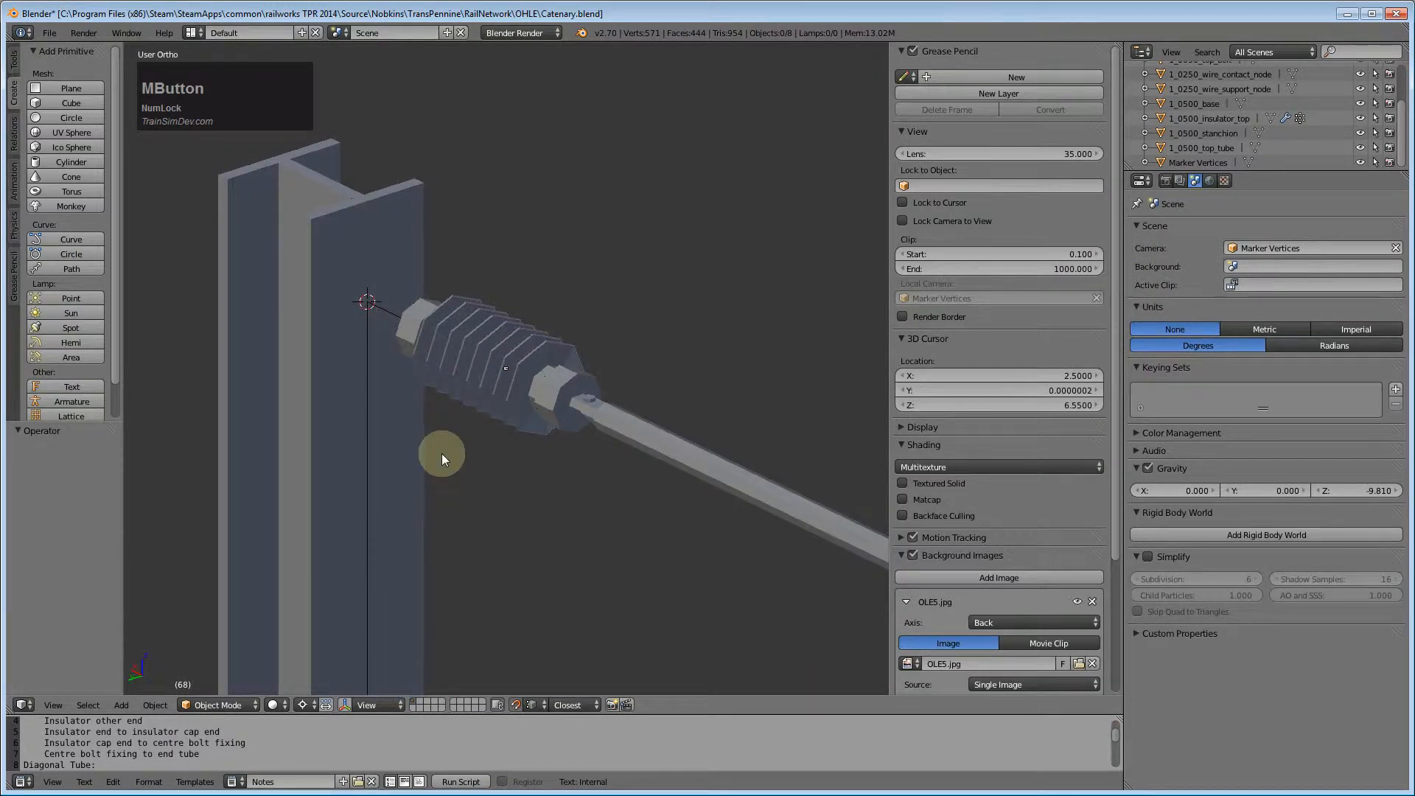
pyautogui.press('ctrl+KP_3')
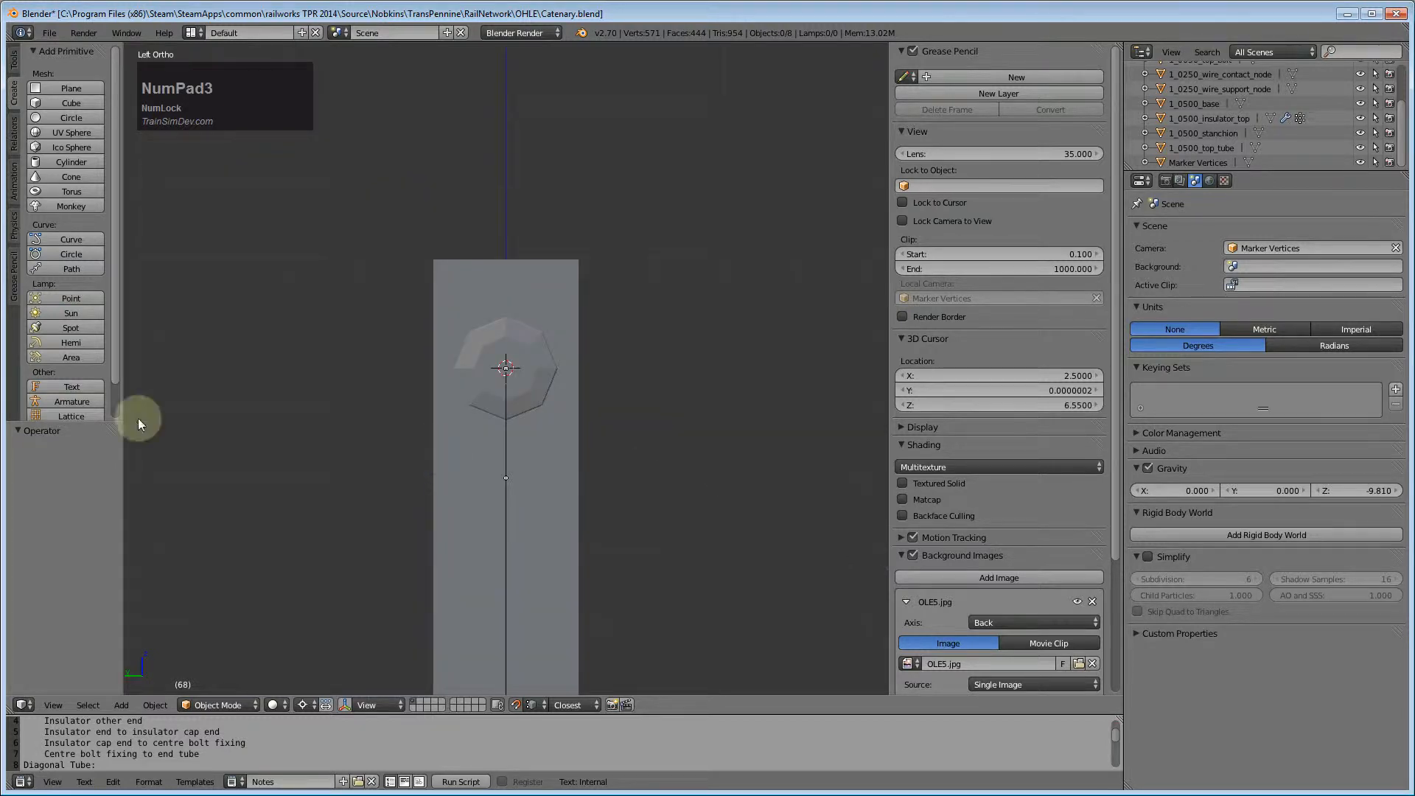
pyautogui.click(71, 87)
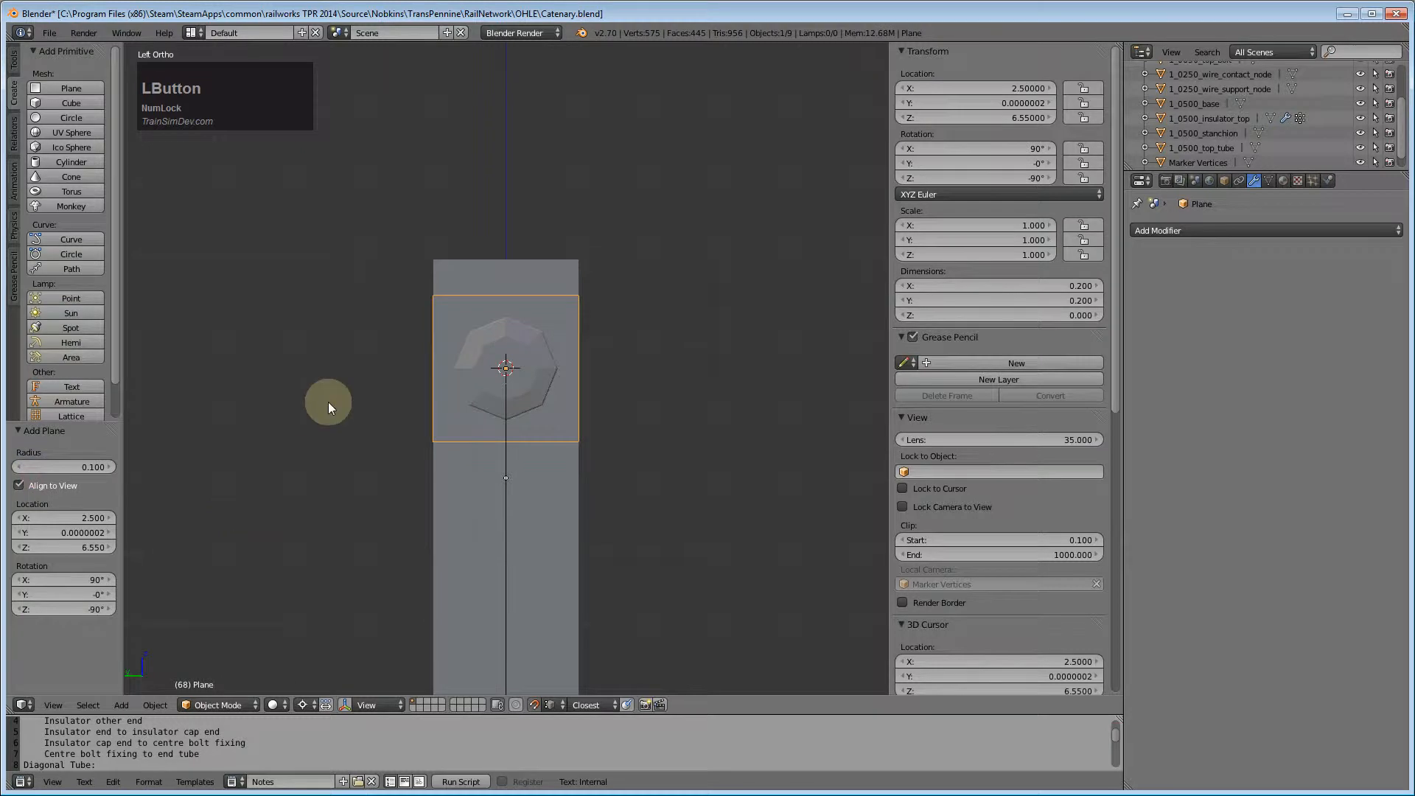
# - Edit the new plane's mesh and move its upper edge down about 0.079 along Z
pyautogui.moveTo(329, 401); pyautogui.dragTo(392, 422, button='middle')
pyautogui.press('Tab')
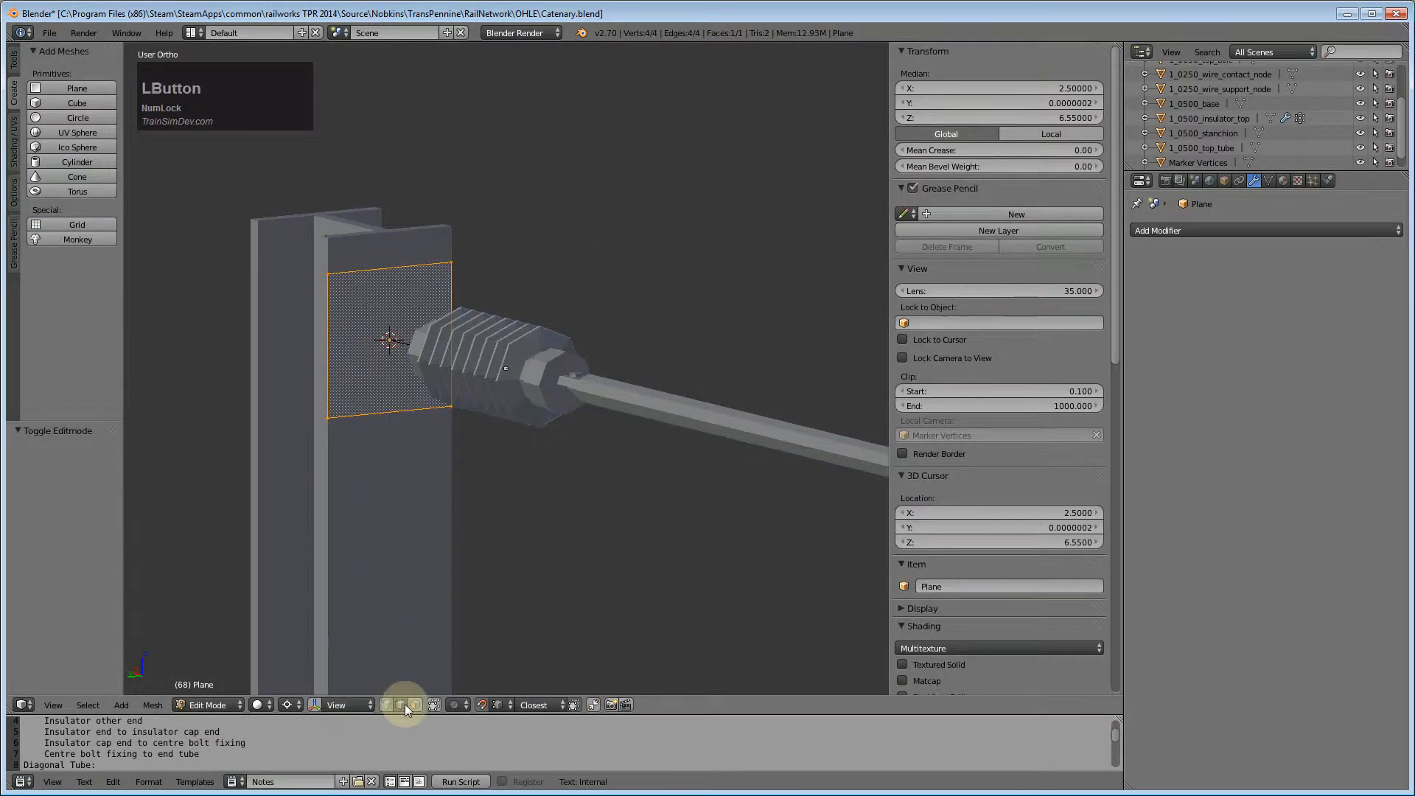
pyautogui.rightClick(373, 285)
pyautogui.moveTo(395, 480); pyautogui.dragTo(439, 543, button='middle')
pyautogui.scroll(2, 635, 447)
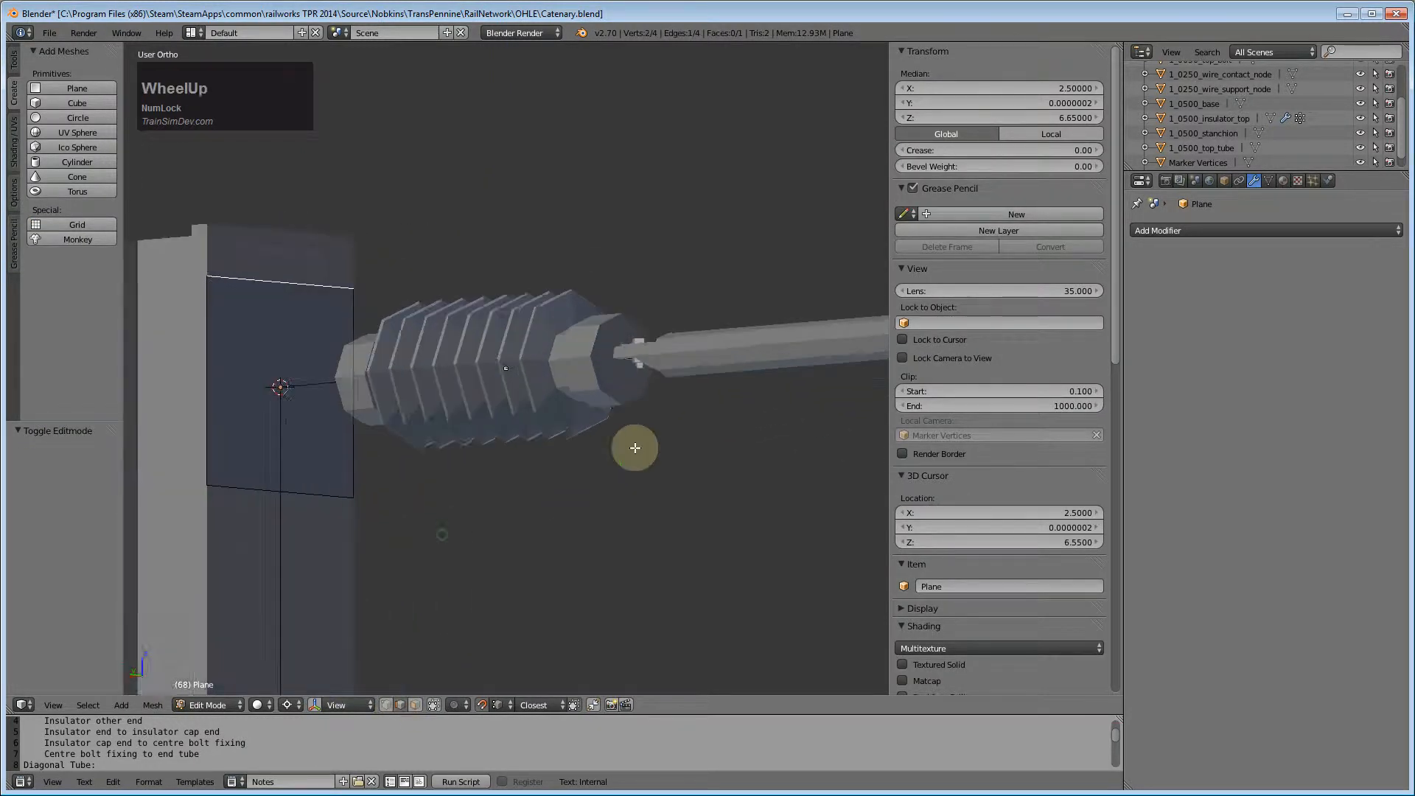
pyautogui.moveTo(636, 447); pyautogui.dragTo(652, 456, button='middle')
pyautogui.press('z')
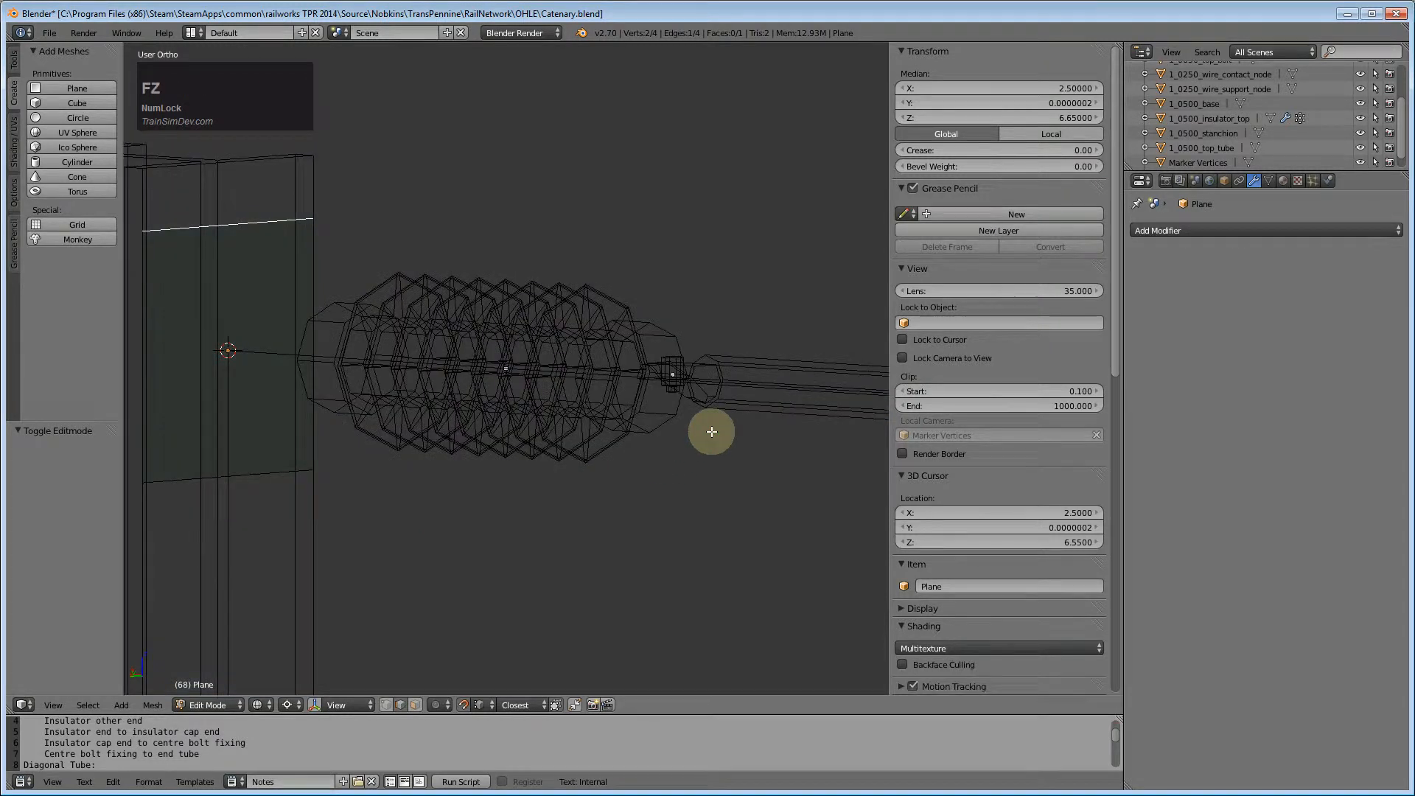
pyautogui.press('z')
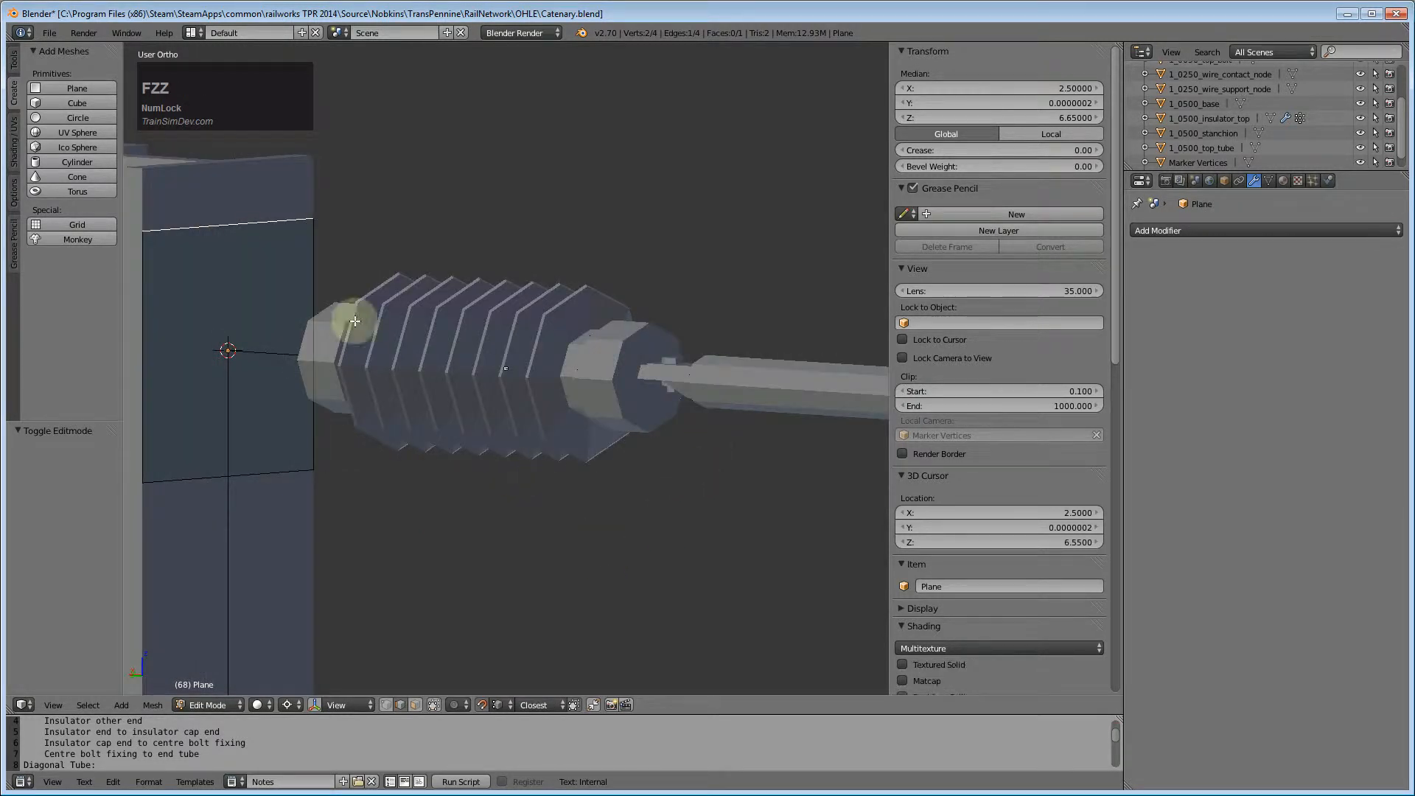
pyautogui.press('g')
pyautogui.press('z')
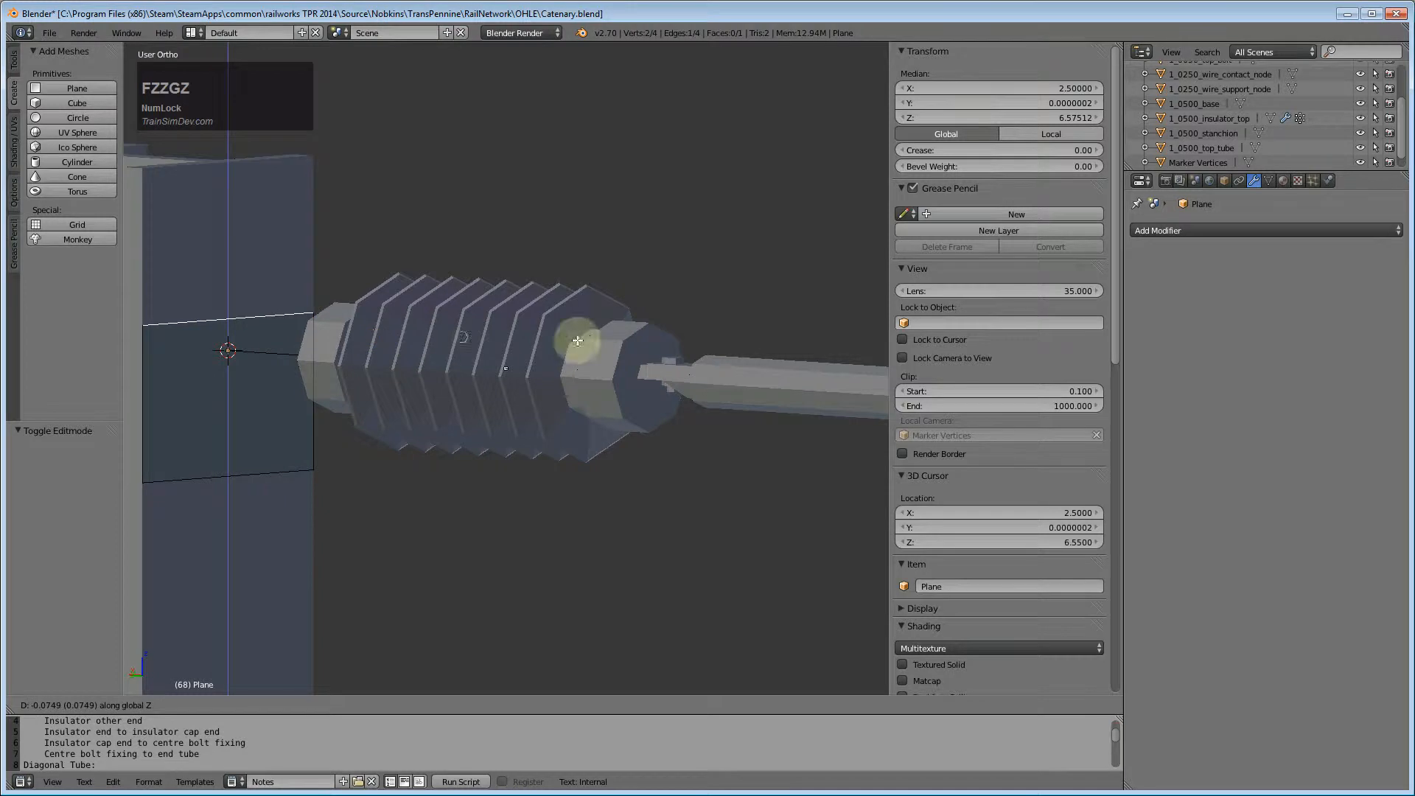
pyautogui.click(705, 357)
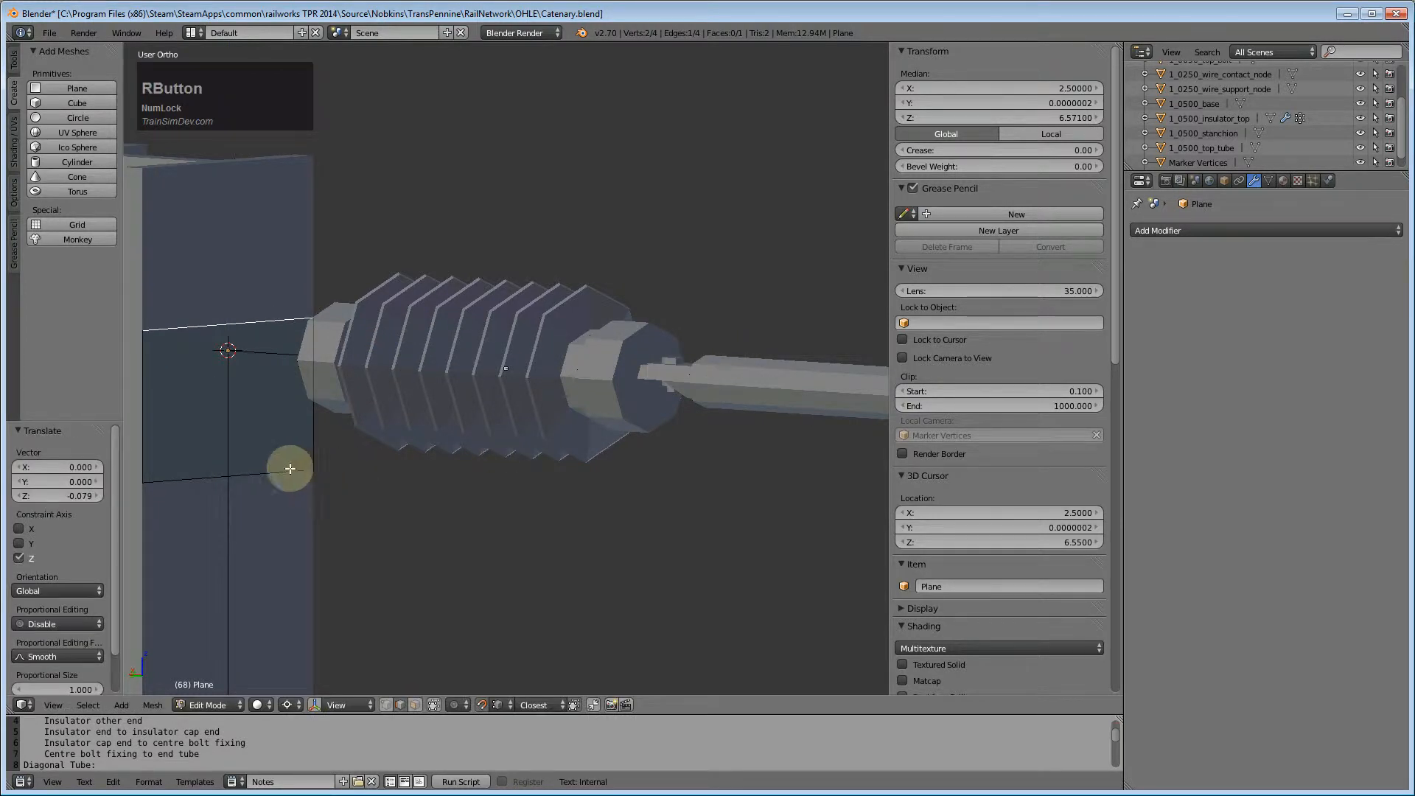
# - Move the plane's lower edge up about 0.079 along Z to leave a narrow strip centred on the cursor
pyautogui.moveTo(594, 568); pyautogui.dragTo(583, 543, button='middle')
pyautogui.press('g')
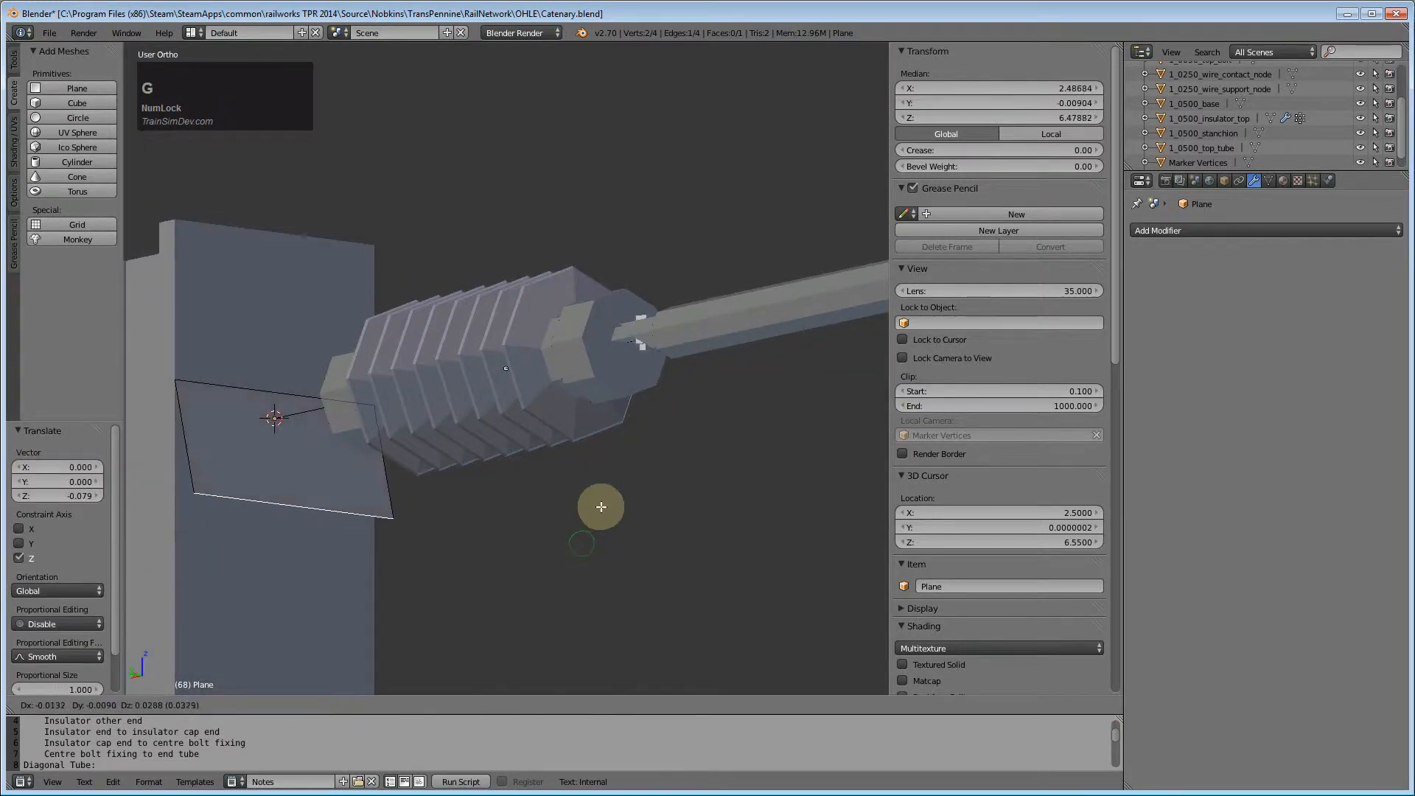
pyautogui.press('z')
pyautogui.click(671, 361)
# - Extend the strip past the mast flange by moving its positive-Y end edge 0.02 along Y
pyautogui.moveTo(403, 549); pyautogui.dragTo(351, 552, button='middle')
pyautogui.scroll(3, 241, 420)
pyautogui.keyDown('shift'); pyautogui.moveTo(226, 452); pyautogui.dragTo(602, 487, button='middle'); pyautogui.keyUp('shift')
pyautogui.rightClick(411, 260)
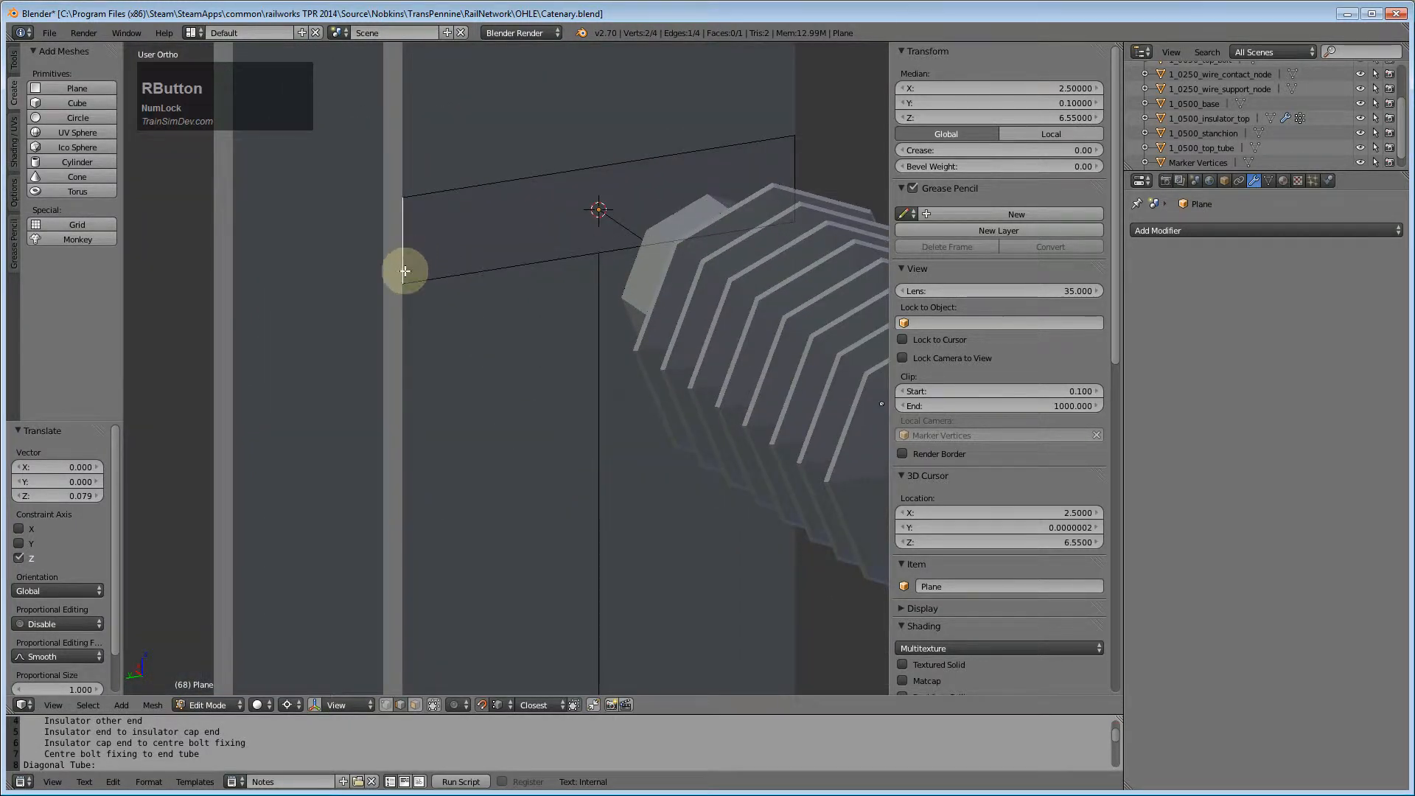
pyautogui.press('g')
pyautogui.press('x')
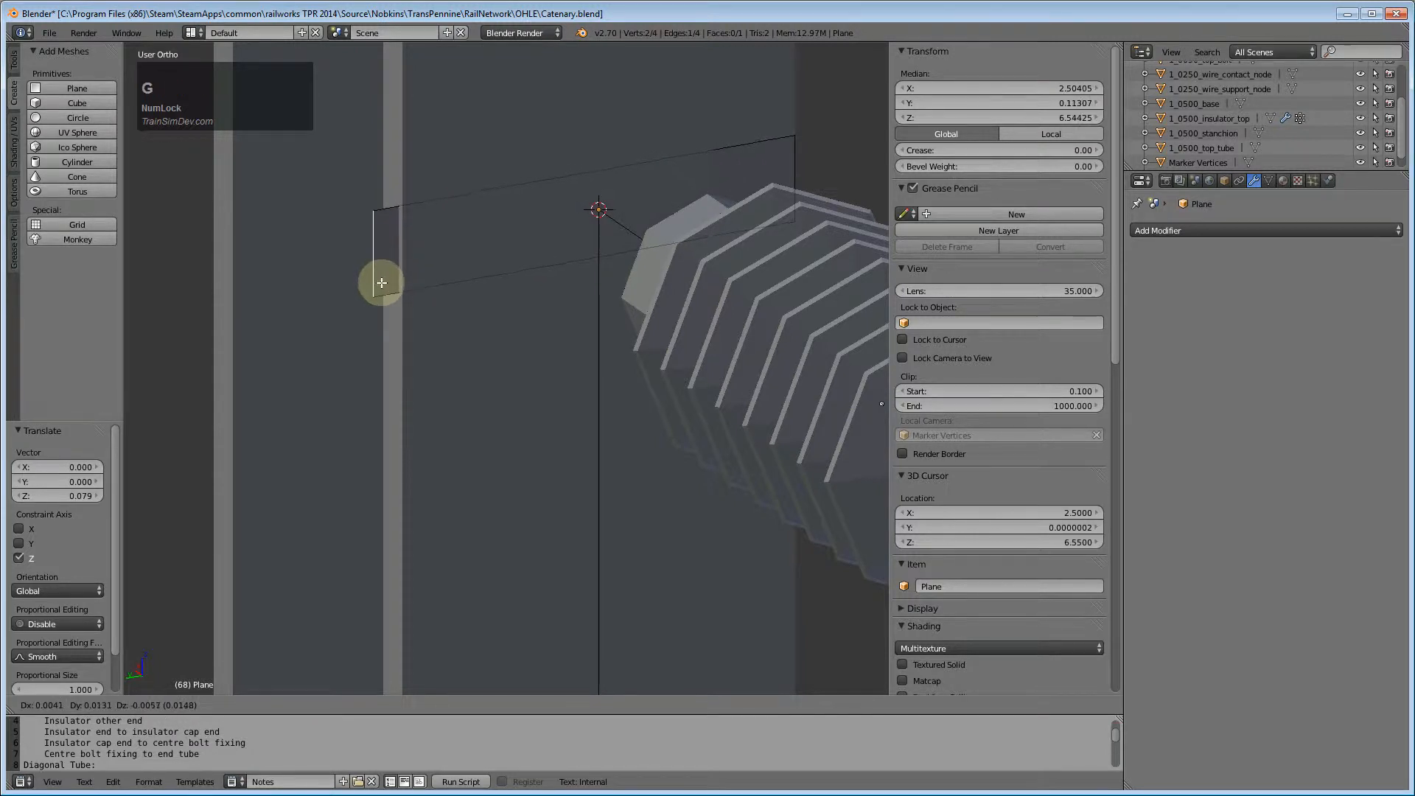
pyautogui.write('y')
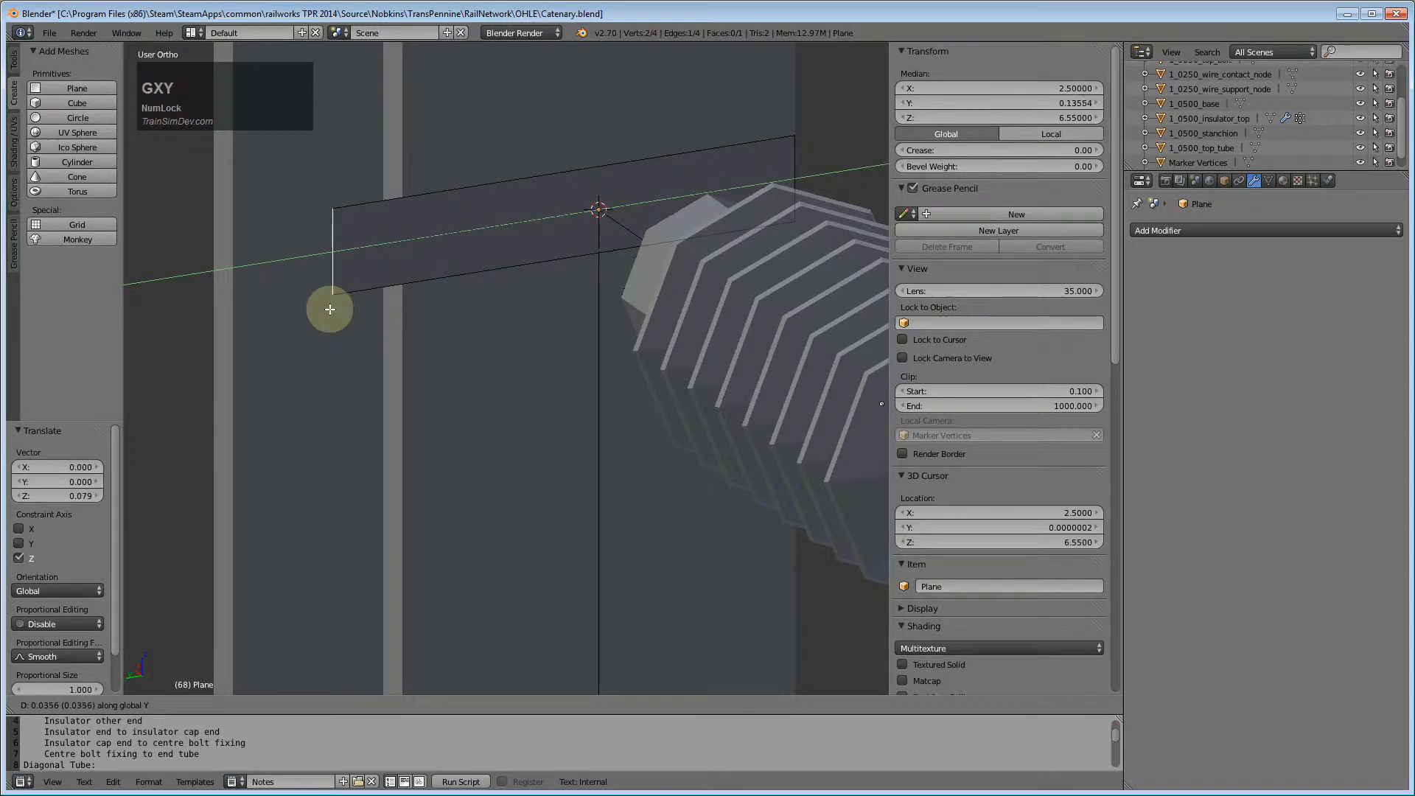
pyautogui.write('0.02')
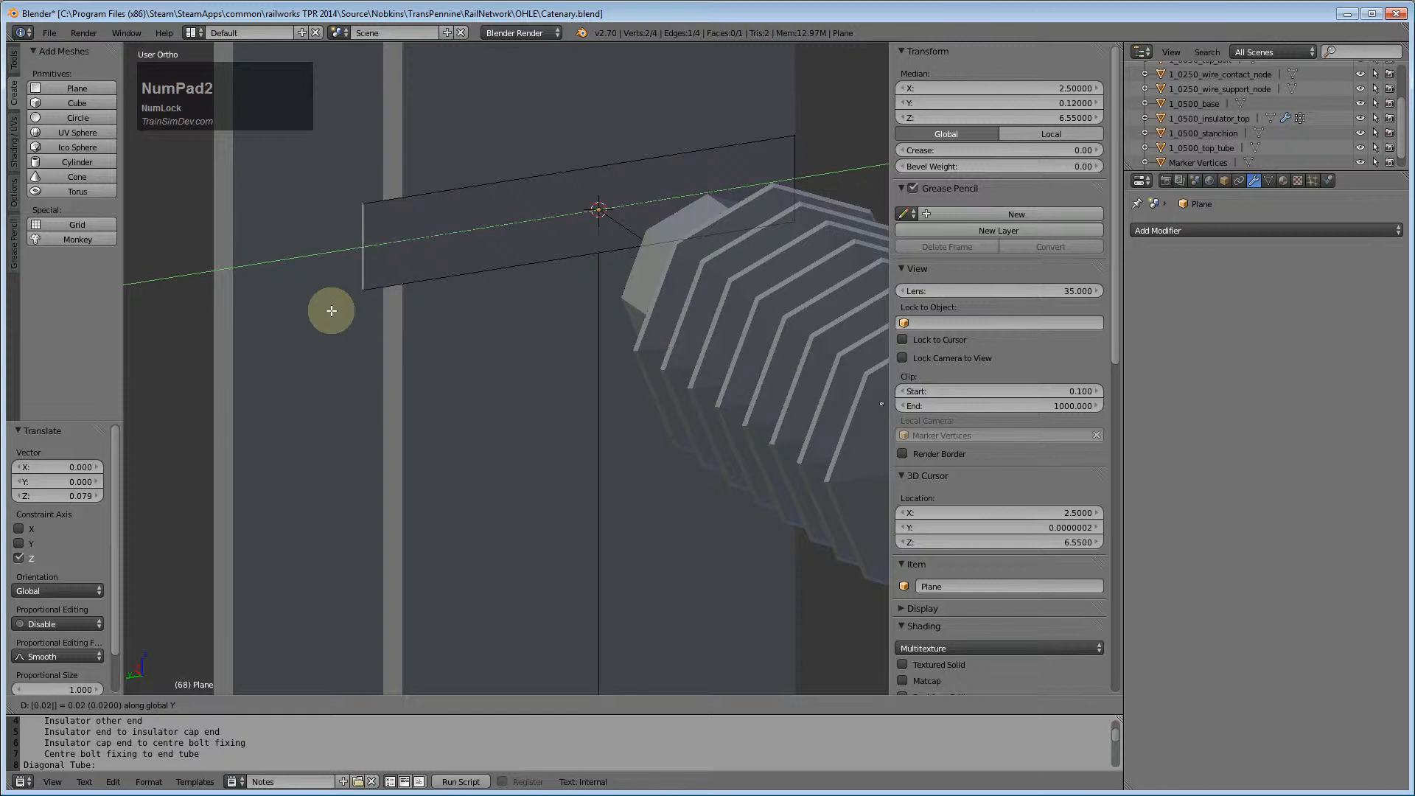
pyautogui.press('Return')
# - Extend the strip's opposite end past the flange by moving its edge -0.02 along Y
pyautogui.scroll(-2, 530, 294)
pyautogui.moveTo(530, 294); pyautogui.dragTo(678, 290, button='middle')
pyautogui.rightClick(843, 256)
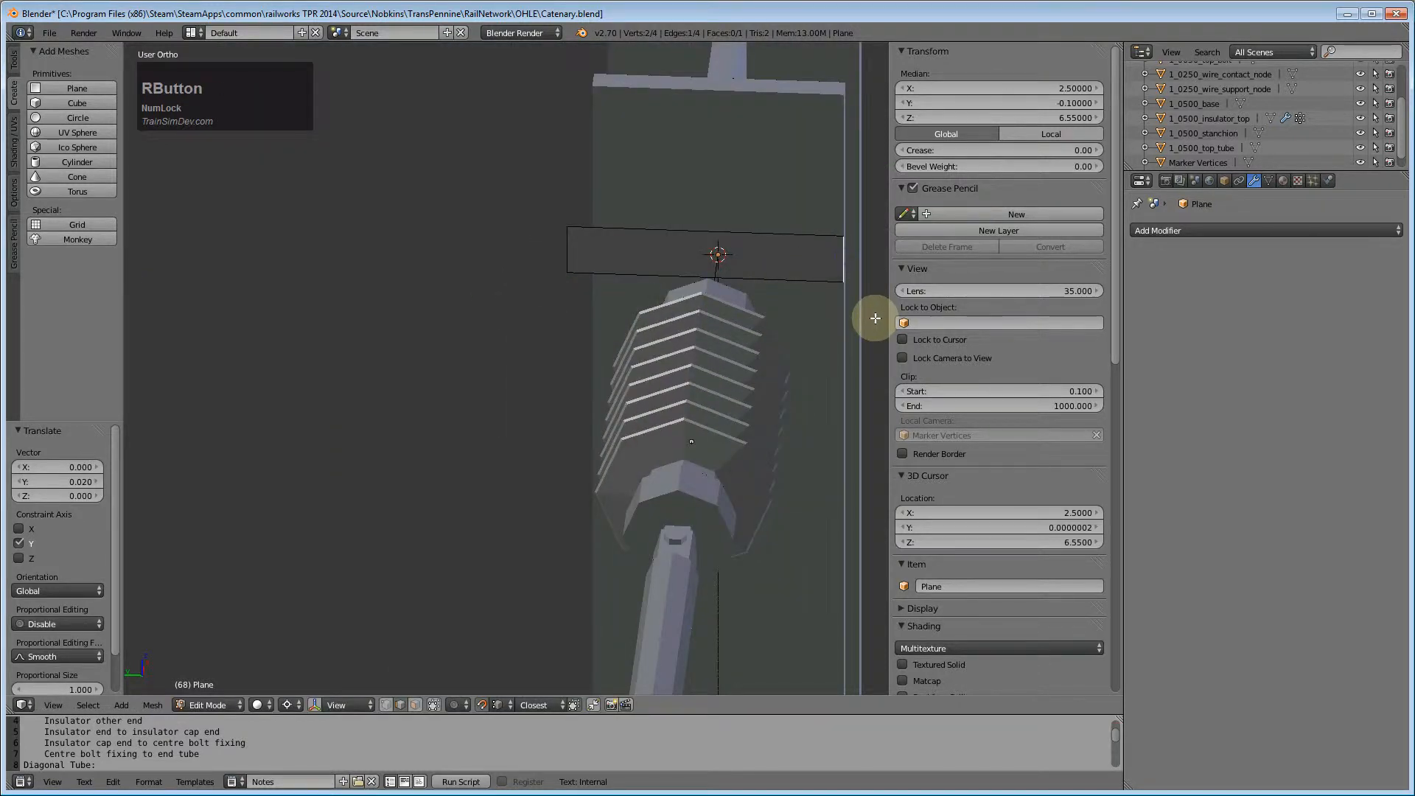
pyautogui.press('g')
pyautogui.press('x')
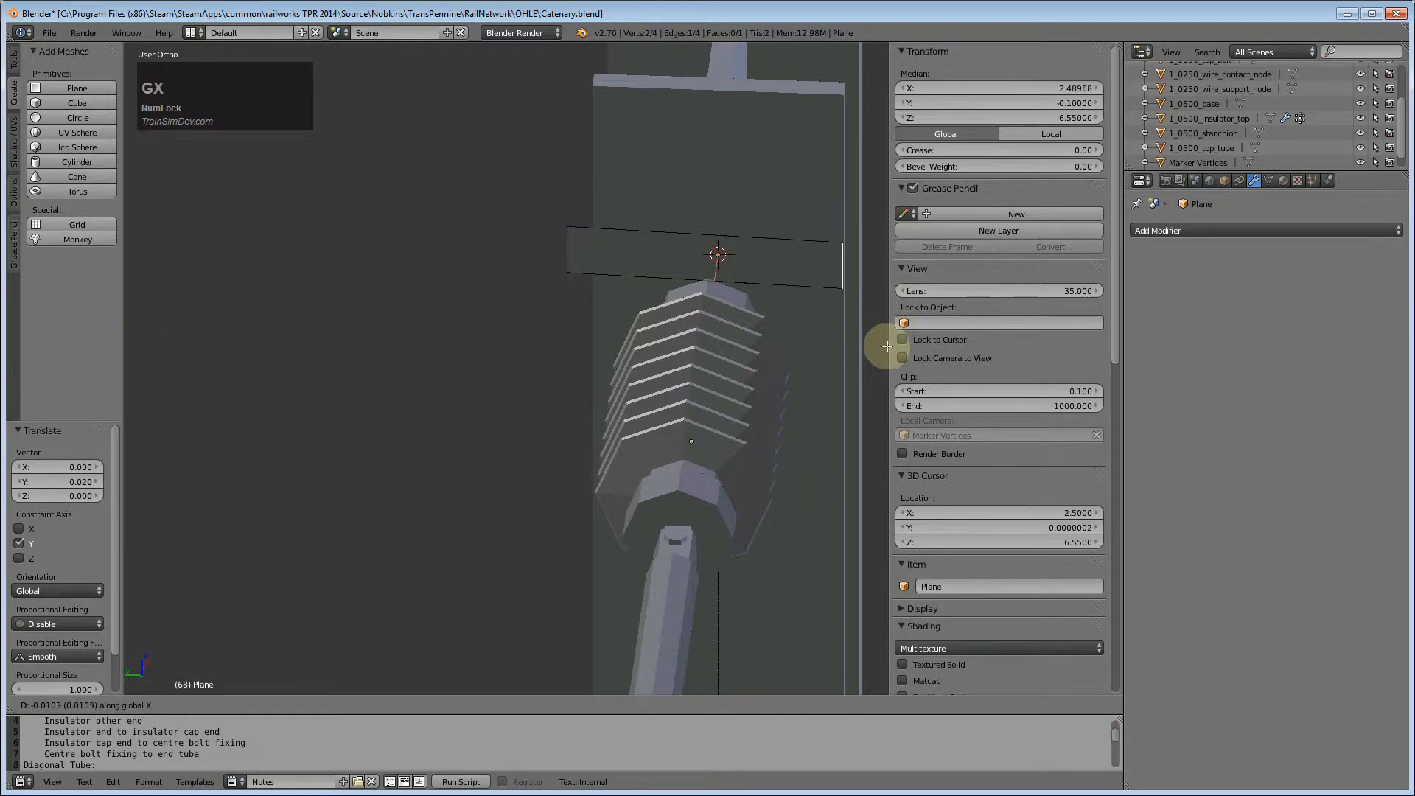
pyautogui.press('y')
pyautogui.press('KP_Subtract')
pyautogui.press('Return')
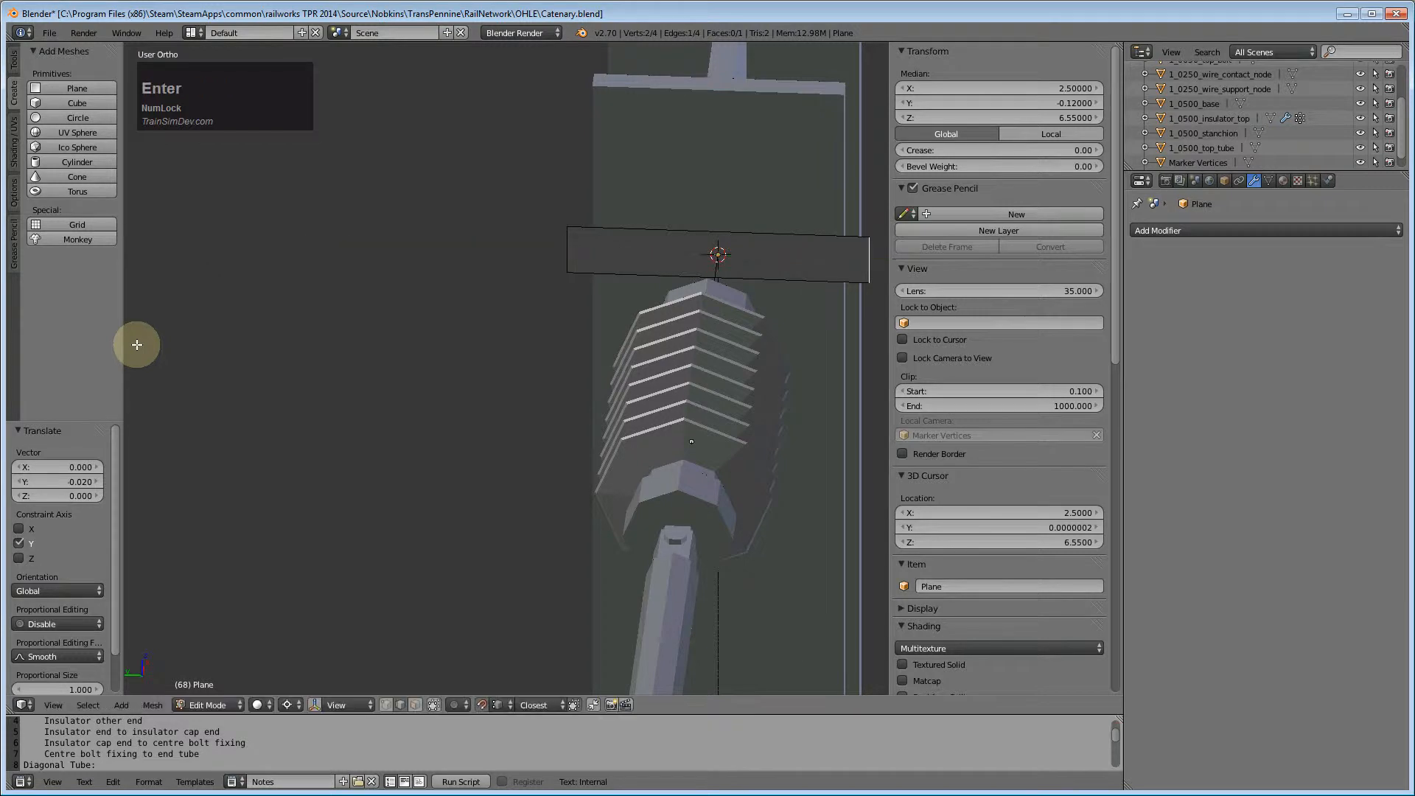
# - Extrude the strip's face -0.01 along X, away from the mast, to form a solid bar
pyautogui.moveTo(177, 440); pyautogui.dragTo(524, 435, button='middle')
pyautogui.scroll(3, 326, 421)
pyautogui.scroll(-2, 326, 421)
pyautogui.scroll(5, 562, 379)
pyautogui.rightClick(584, 344)
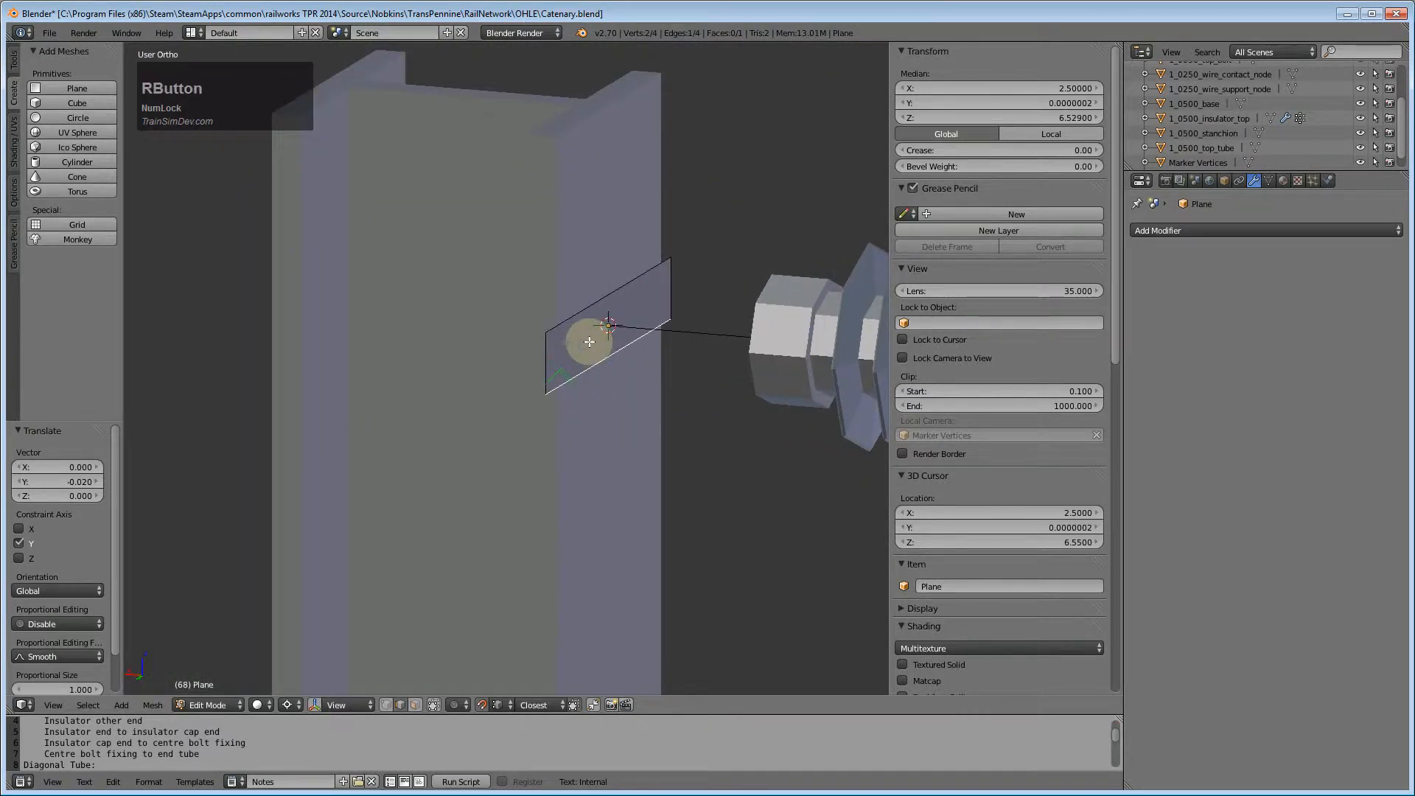
pyautogui.click(415, 705)
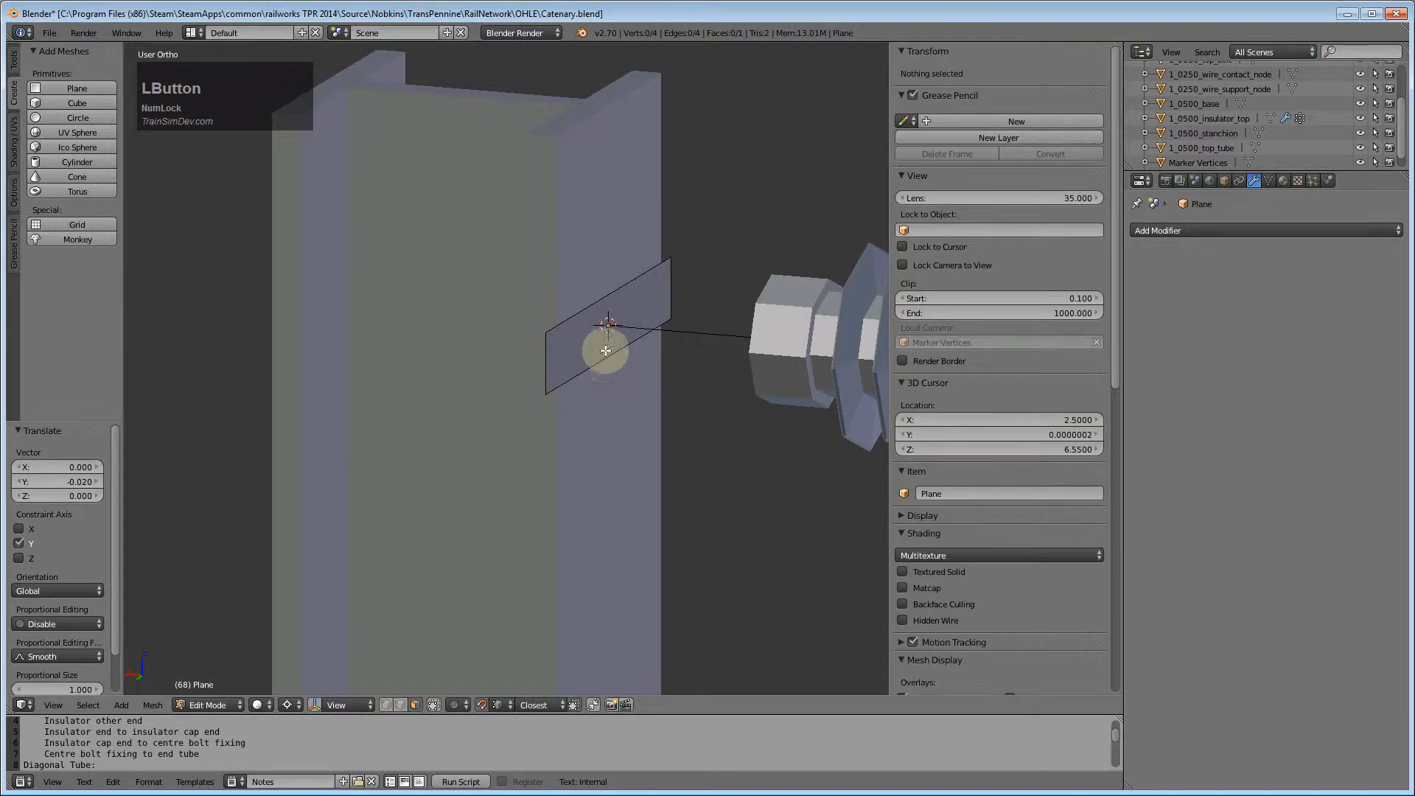
pyautogui.rightClick(610, 326)
pyautogui.press('e')
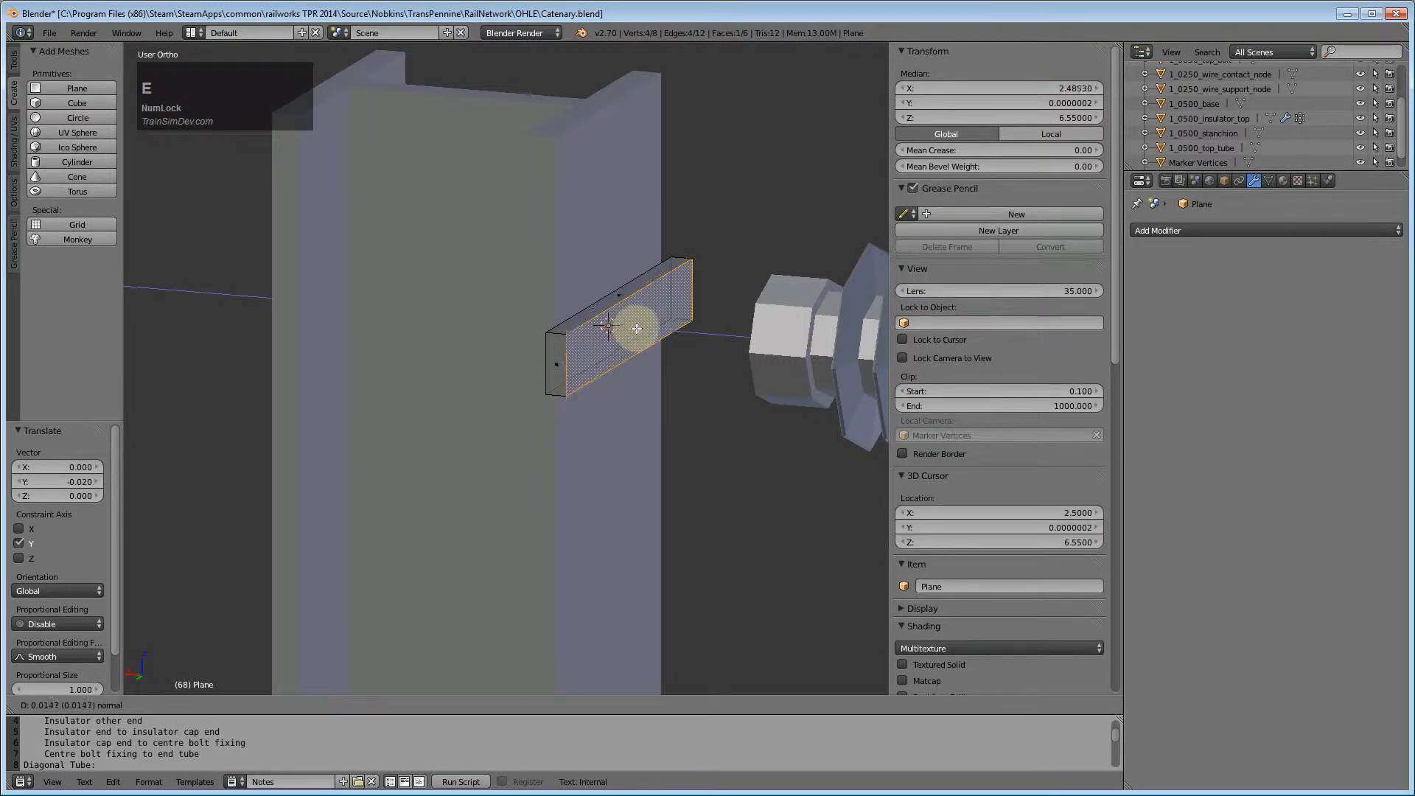
pyautogui.press('x')
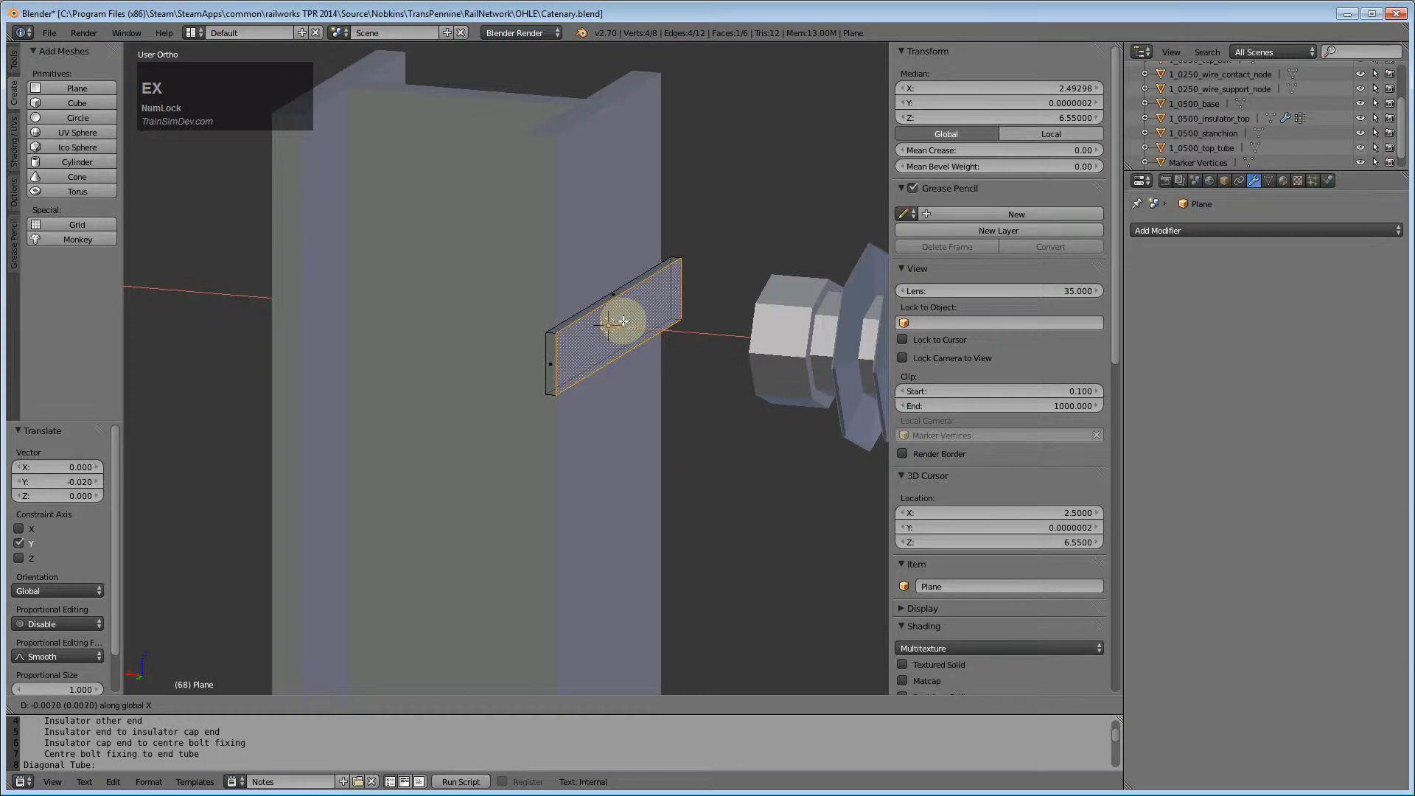
pyautogui.press('KP_Decimal')
pyautogui.press('KP_1')
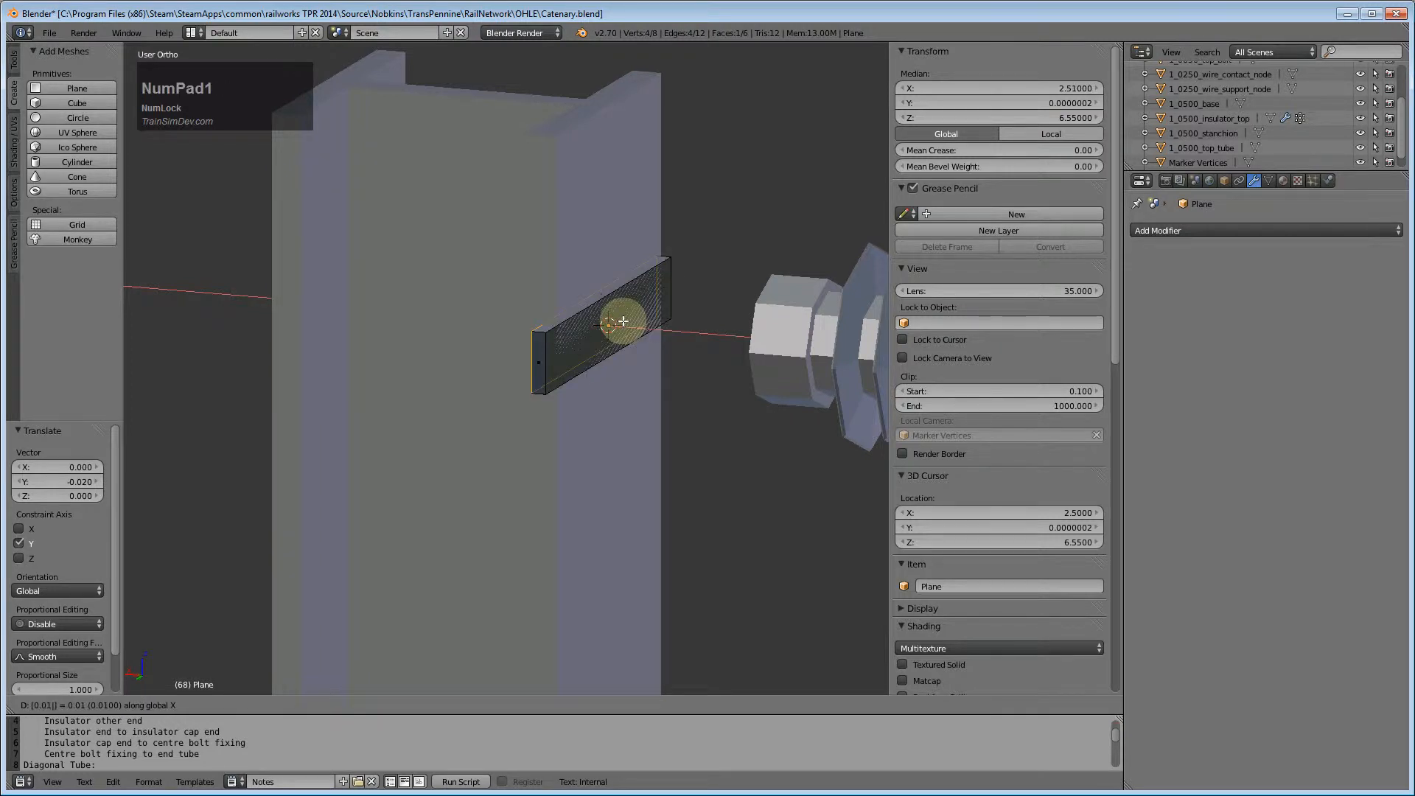
pyautogui.press('KP_Subtract')
pyautogui.press('Return')
# - Duplicate the whole bar and move the copy about 0.077 along X into the mast
pyautogui.moveTo(598, 449)
pyautogui.mouseDown(button='middle')
pyautogui.moveTo(670, 467)
pyautogui.moveTo(632, 505)
pyautogui.moveTo(604, 496)
pyautogui.moveTo(590, 462)
pyautogui.mouseUp(button='middle')
pyautogui.press('a')
pyautogui.press('a')
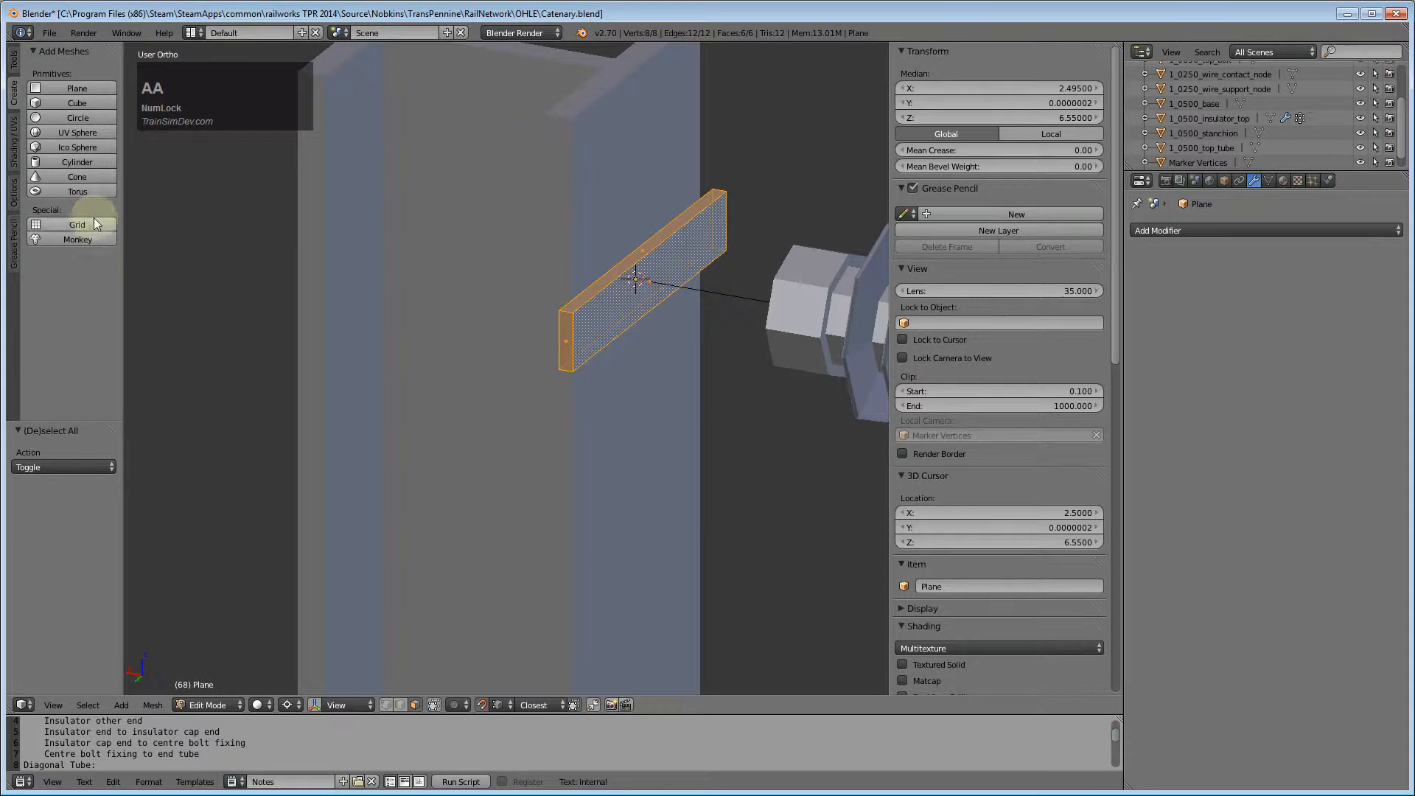
pyautogui.click(15, 68)
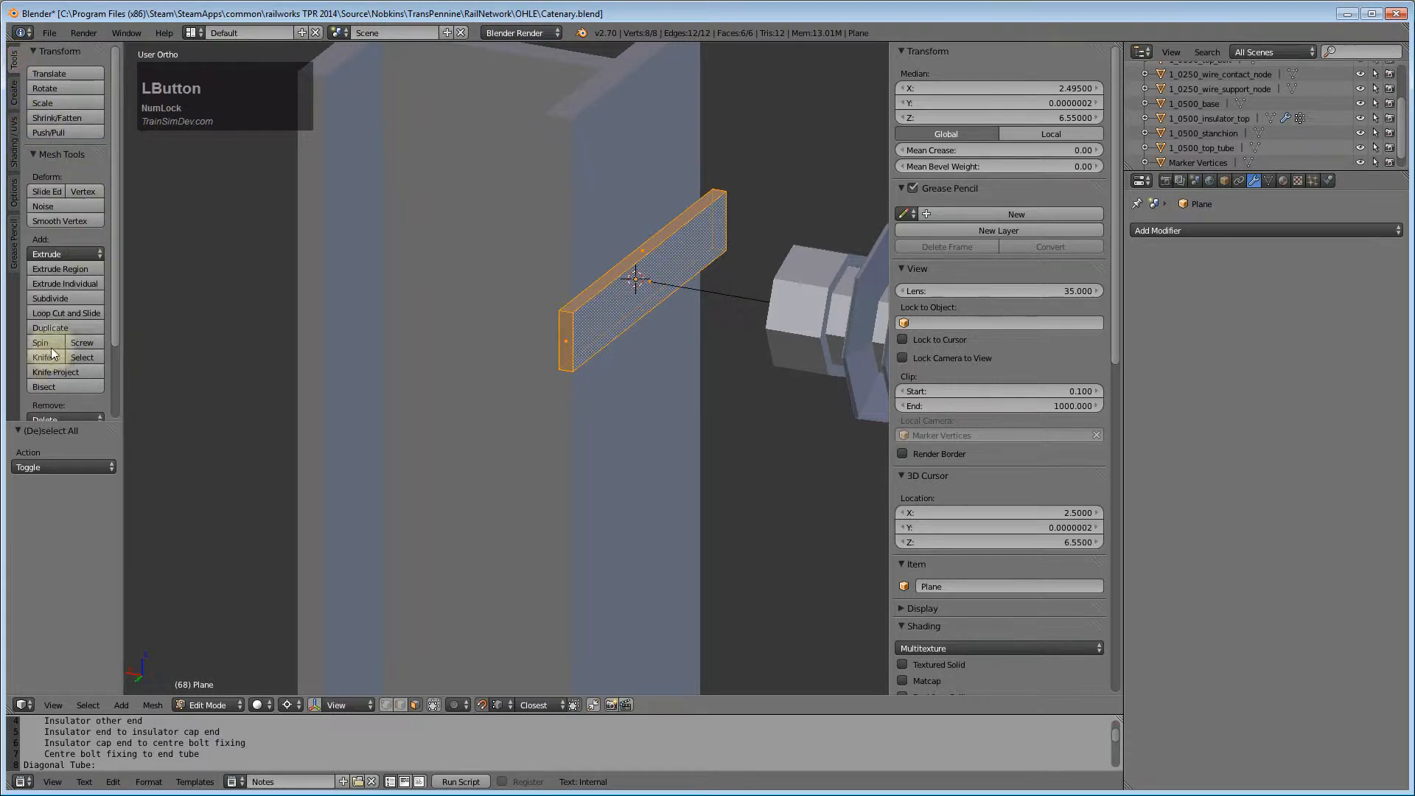
pyautogui.click(51, 325)
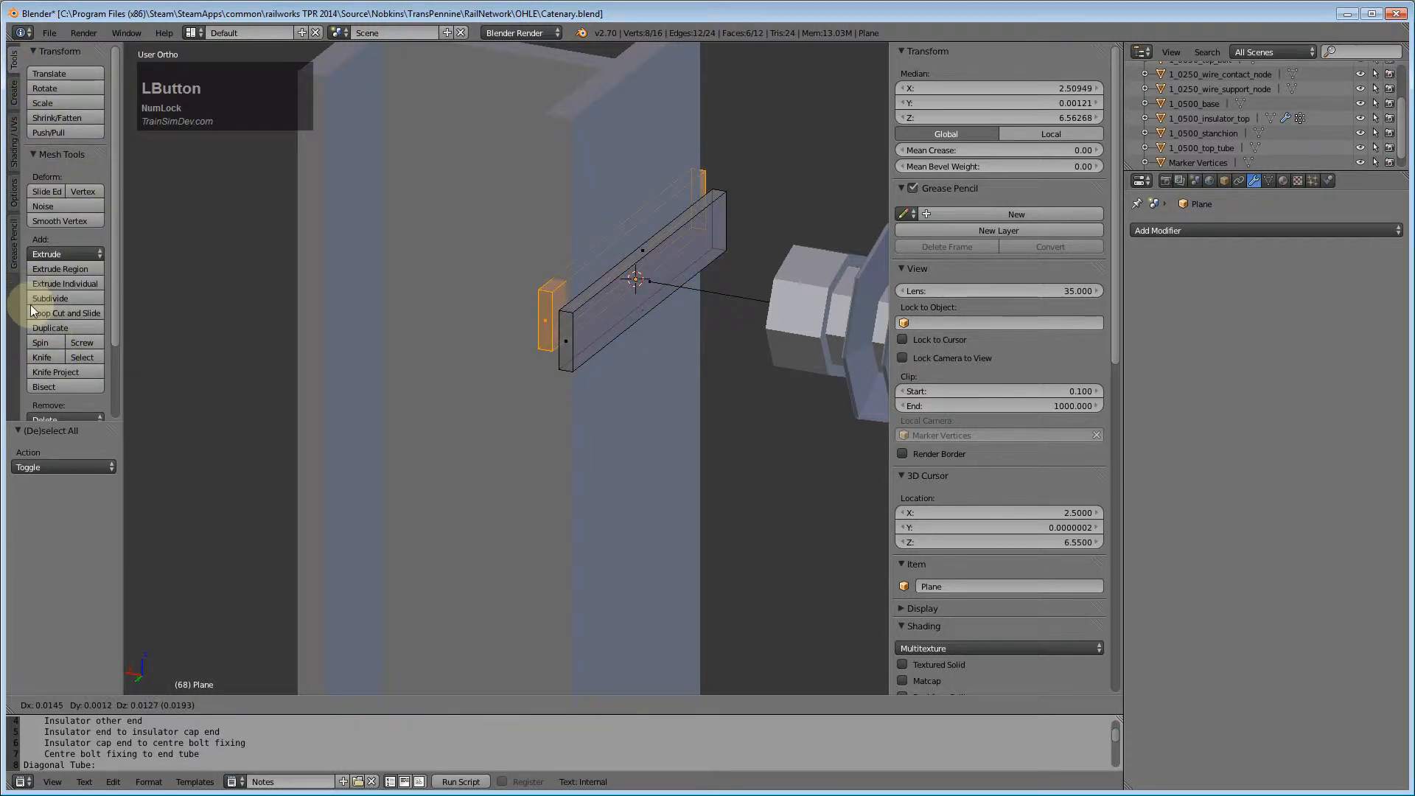
pyautogui.press('x')
pyautogui.click(1045, 274)
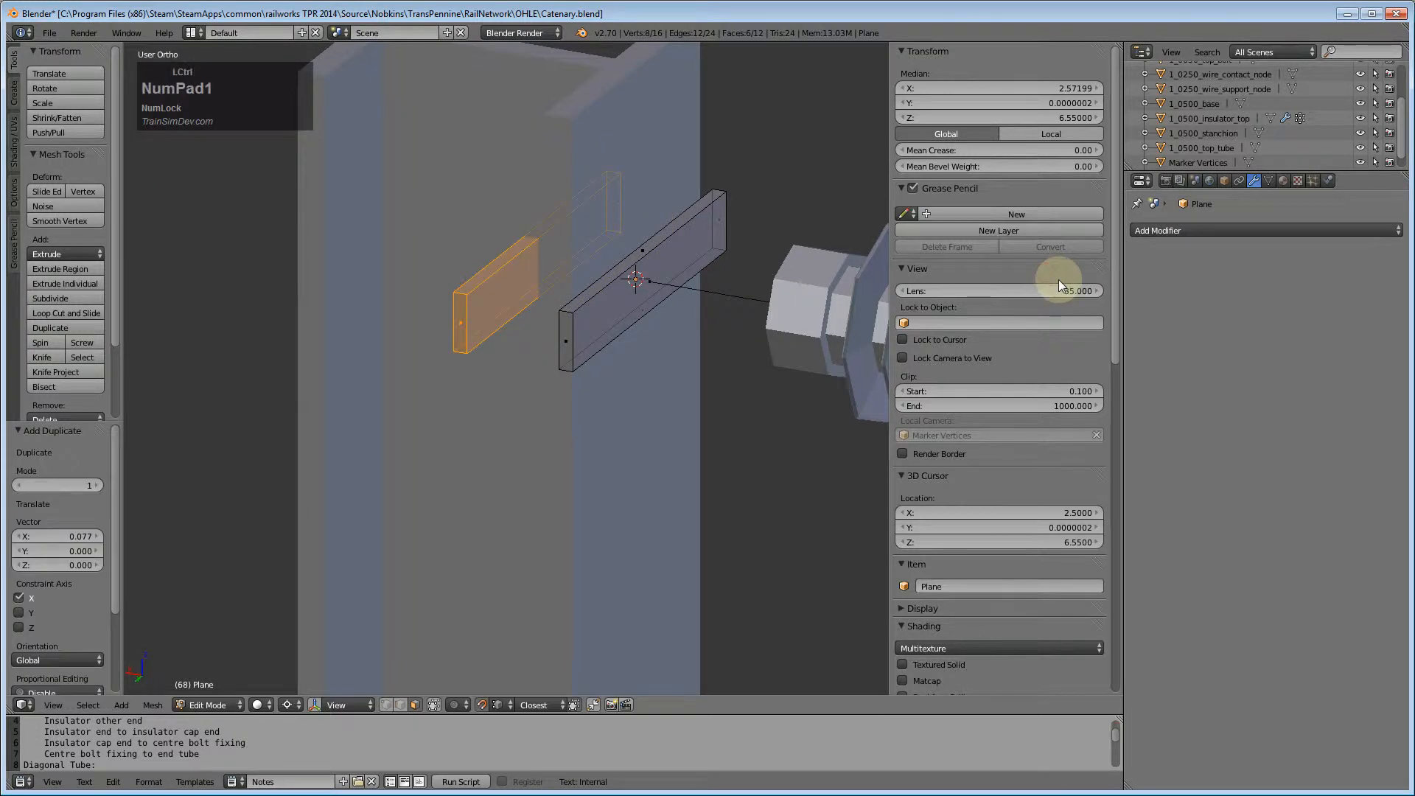
# - Move the copied bar along X to the far side of the mast and snap it flush against the rear flange's outer face
pyautogui.press('ctrl+KP_1')
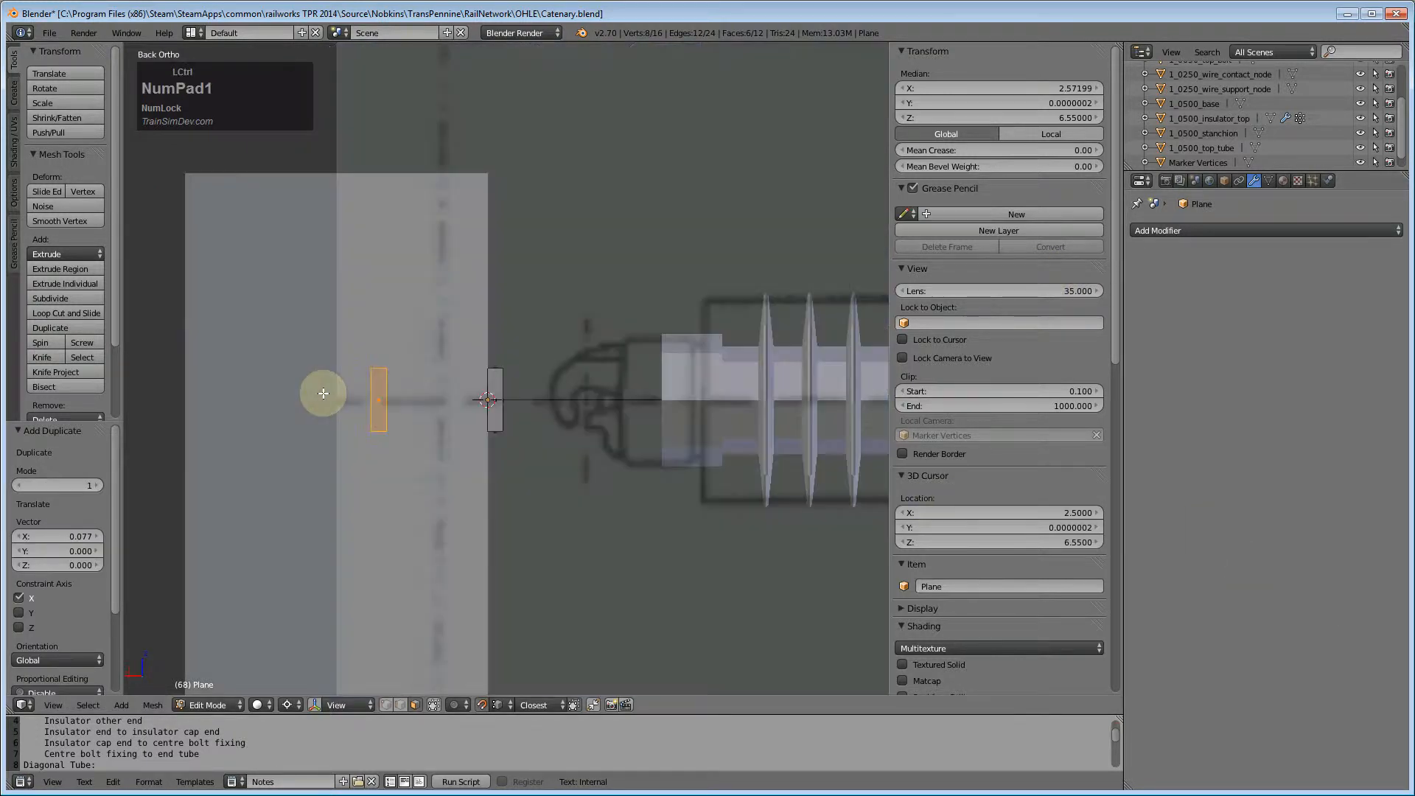
pyautogui.press('g')
pyautogui.press('x')
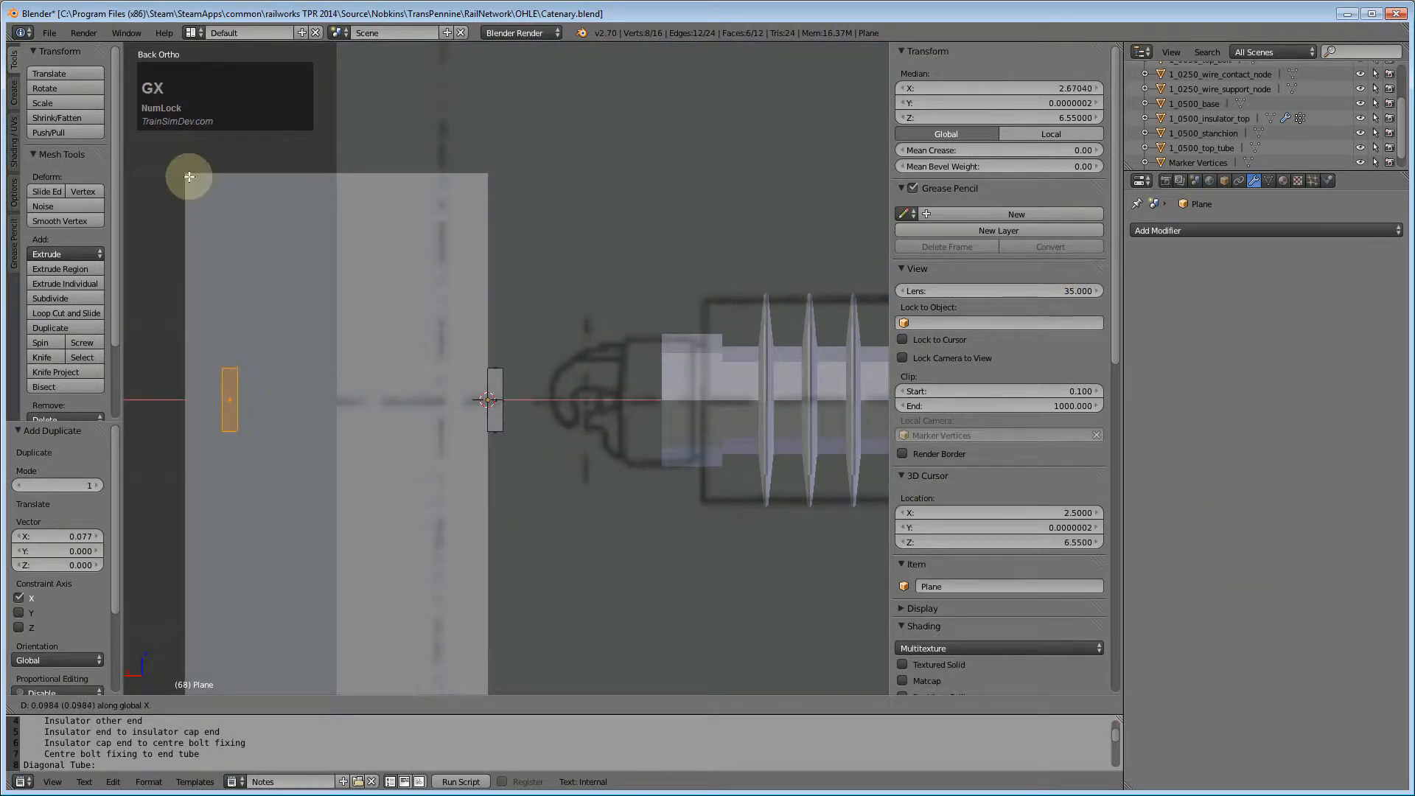
pyautogui.click(126, 240)
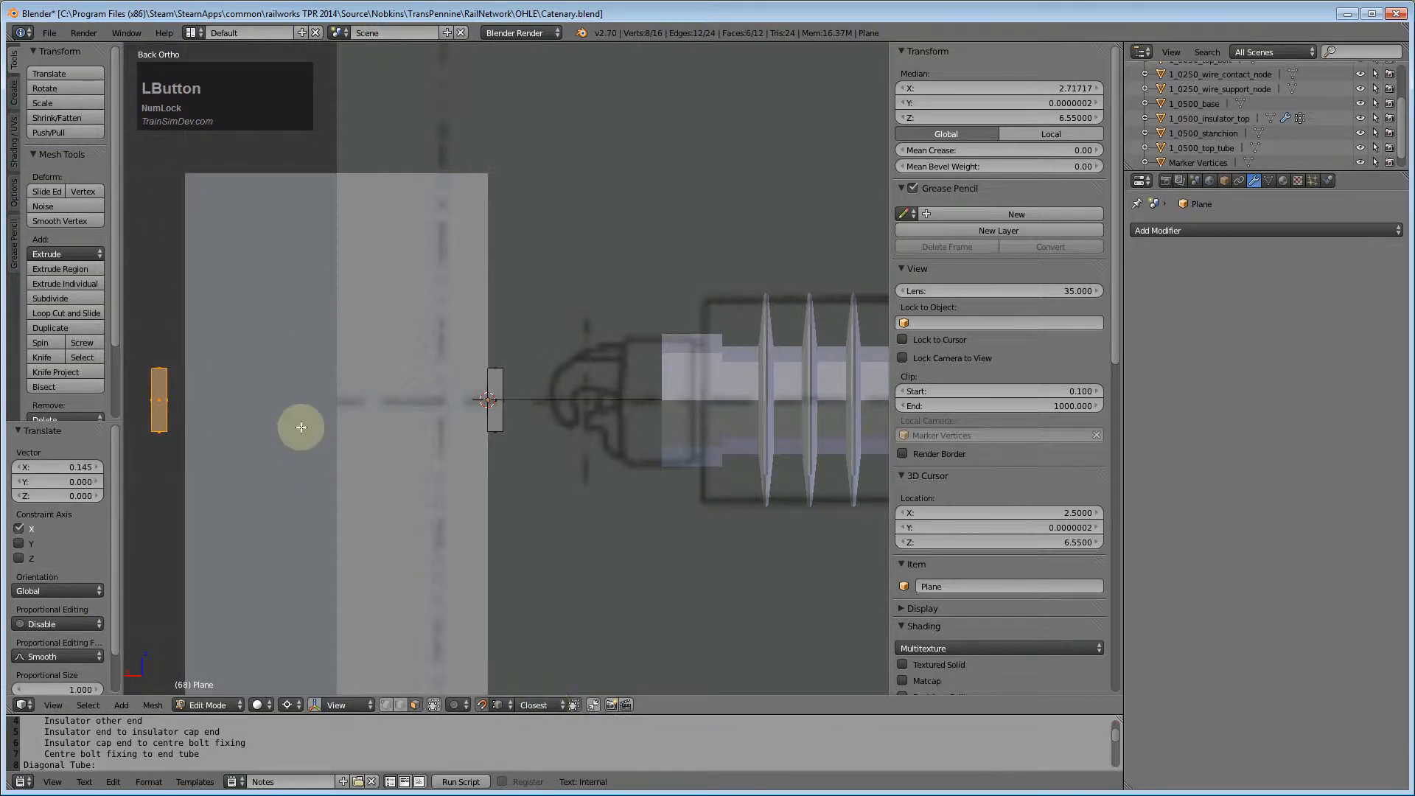
pyautogui.press('g')
pyautogui.press('x')
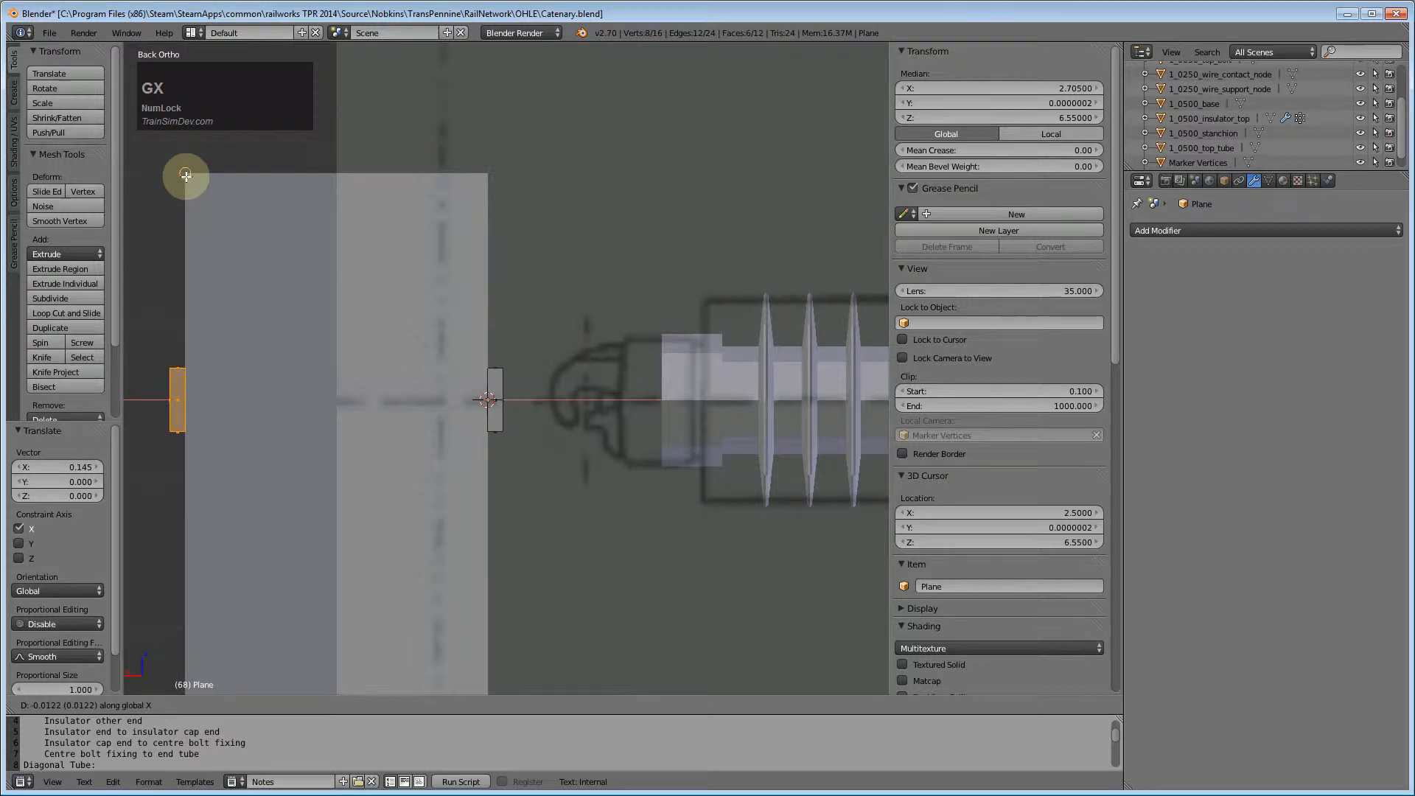
pyautogui.click(186, 175)
# - Snap the 3D cursor to the vertical outer edge at the positive-Y end of the insulator-side bar
pyautogui.moveTo(303, 404); pyautogui.dragTo(218, 420, button='middle')
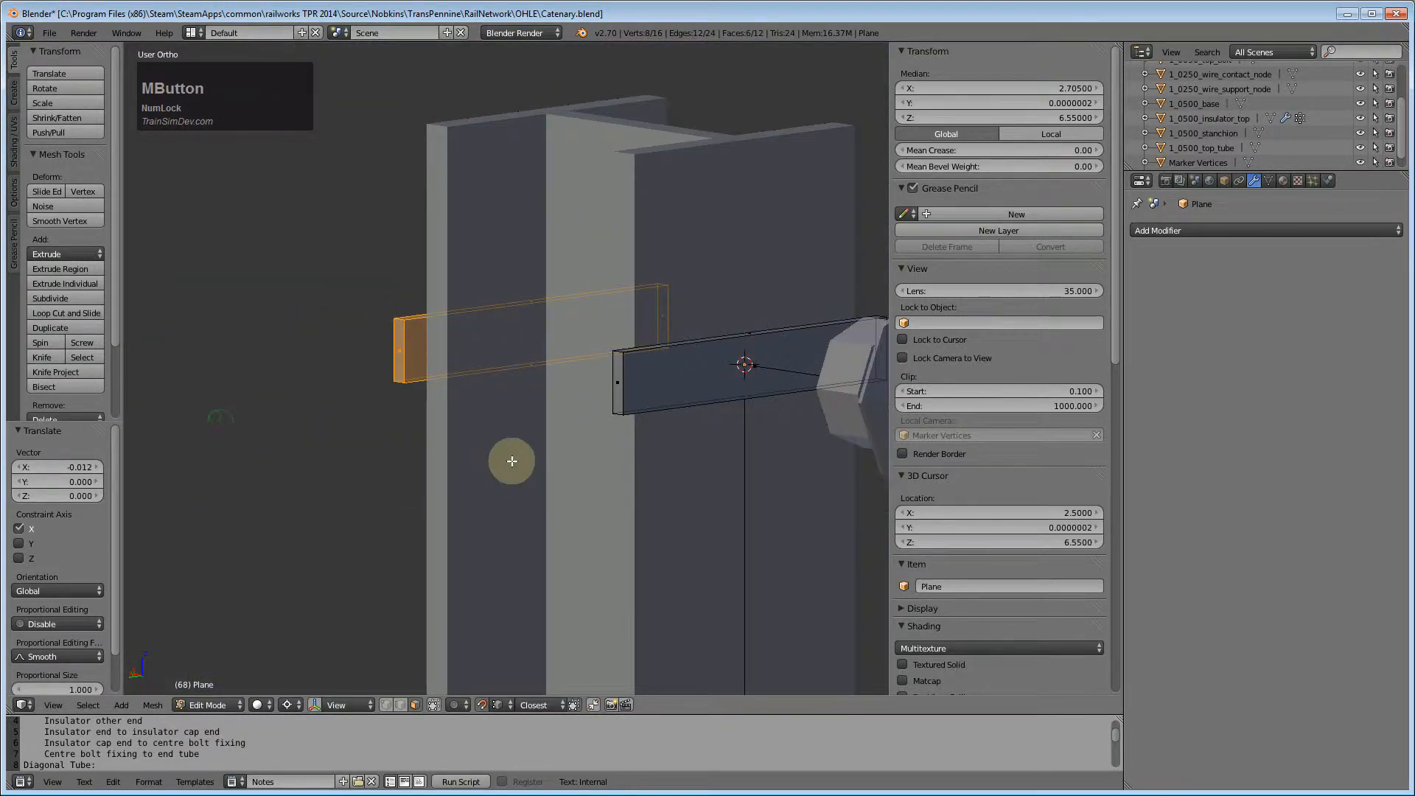
pyautogui.scroll(5, 600, 474)
pyautogui.scroll(-2, 660, 499)
pyautogui.scroll(2, 686, 454)
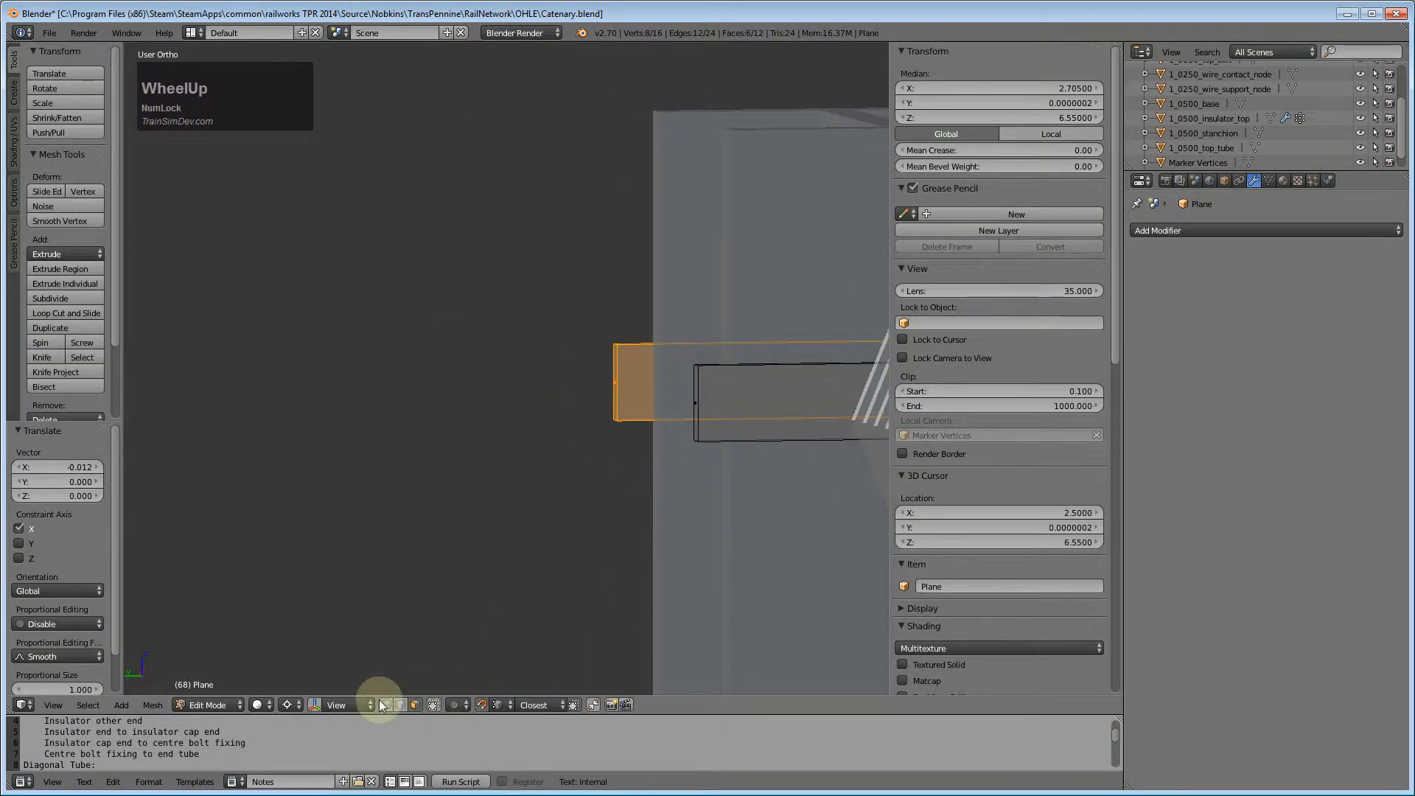
pyautogui.rightClick(702, 380)
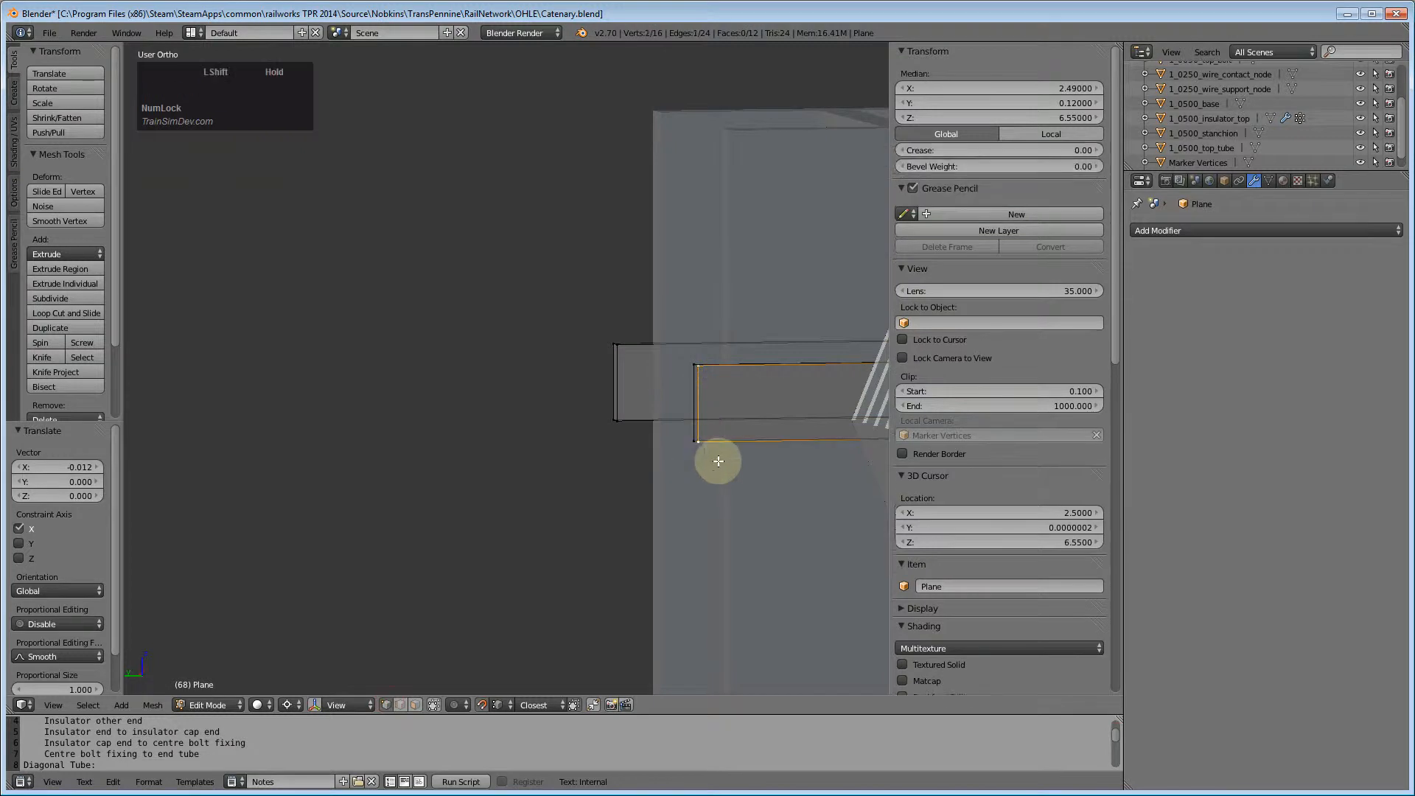
pyautogui.hotkey('shift', 's')
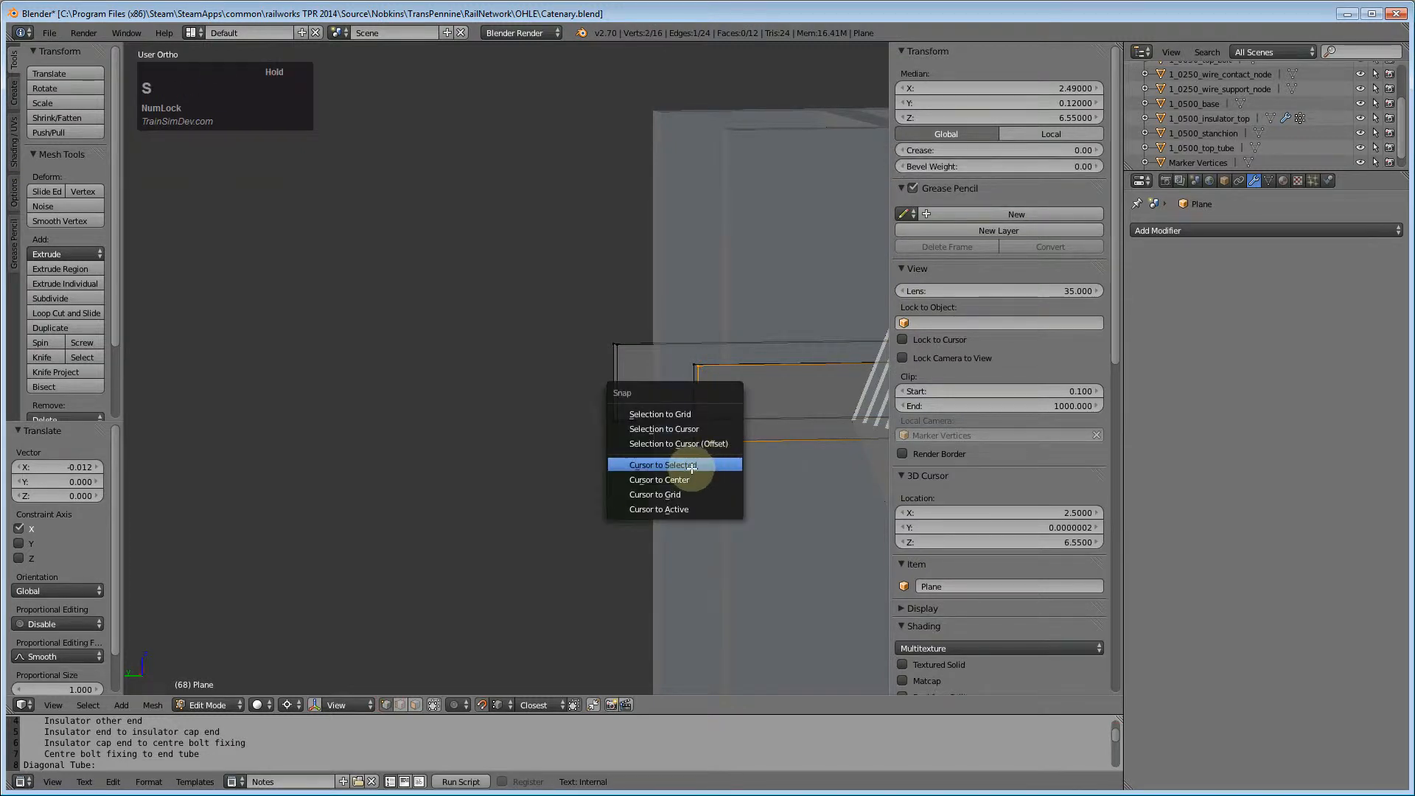
pyautogui.click(689, 465)
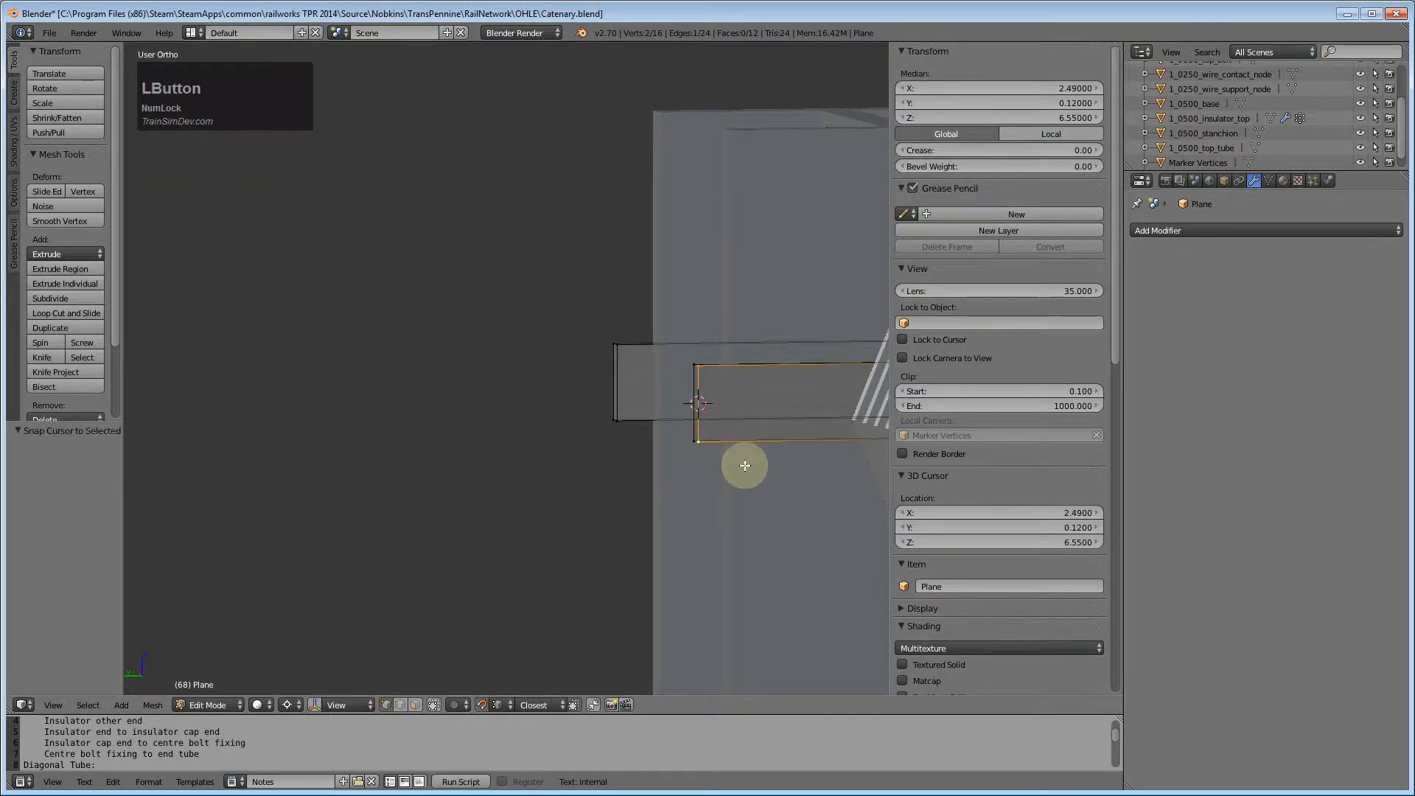
# - Set the 3D cursor's Y location to 0.11 to move it inward from the bar's end
pyautogui.scroll(1, 726, 339)
pyautogui.moveTo(735, 479); pyautogui.dragTo(707, 495, button='middle')
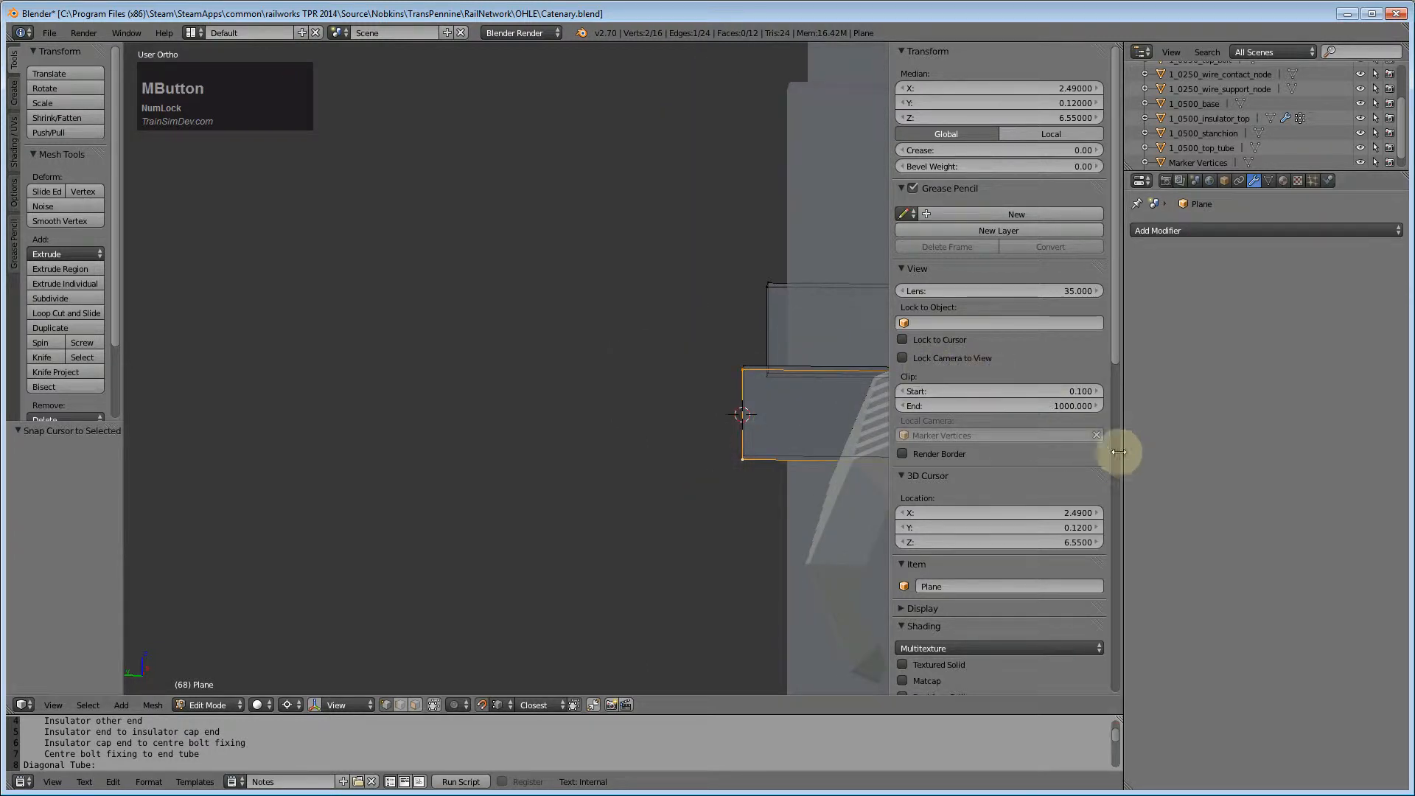
pyautogui.moveTo(1117, 333); pyautogui.dragTo(1122, 375)
pyautogui.click(1061, 443)
pyautogui.press('Return')
pyautogui.click(726, 13)
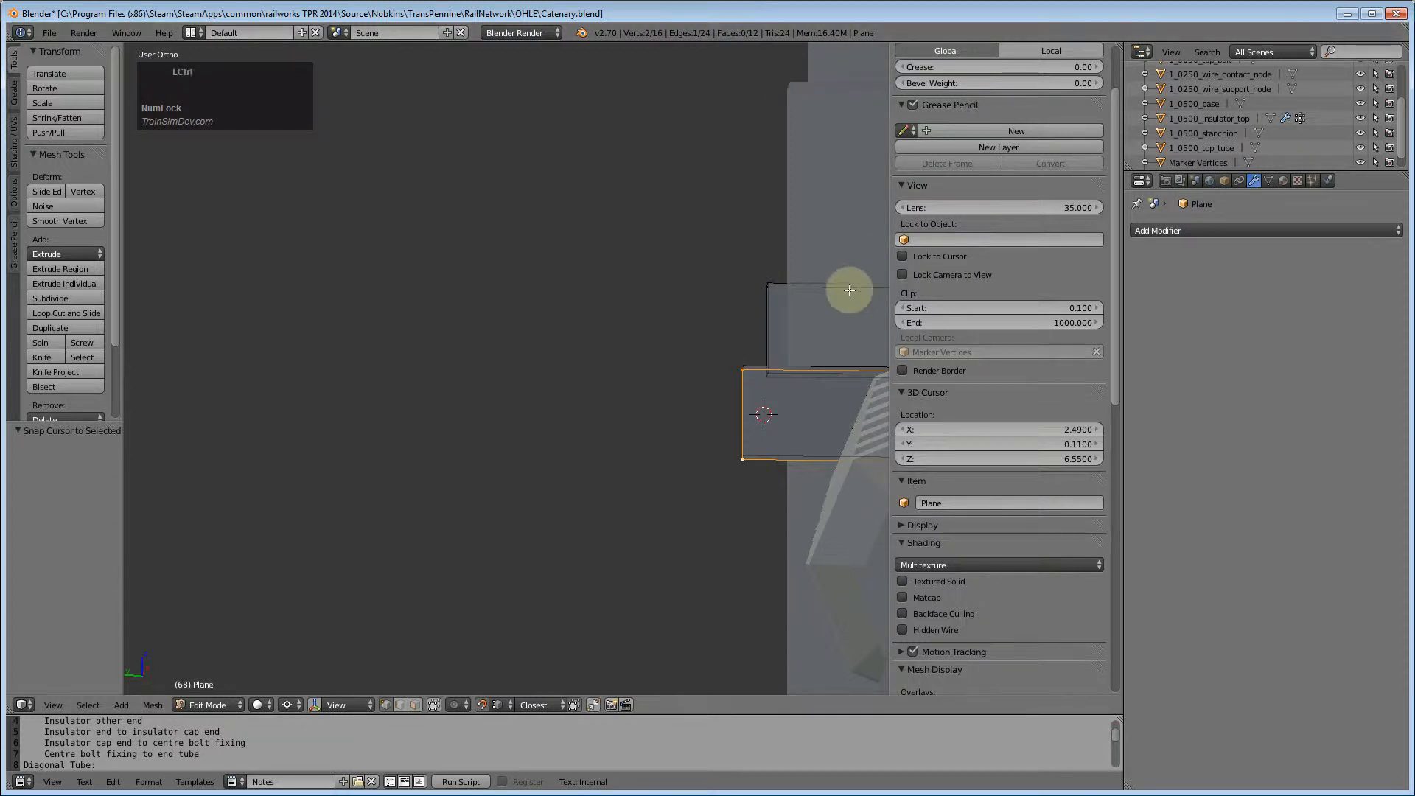
# - Add a 6-vertex circle of radius 0.009 at the cursor, aligned to the left orthographic view, as the bolt head outline
pyautogui.press('ctrl+KP_3')
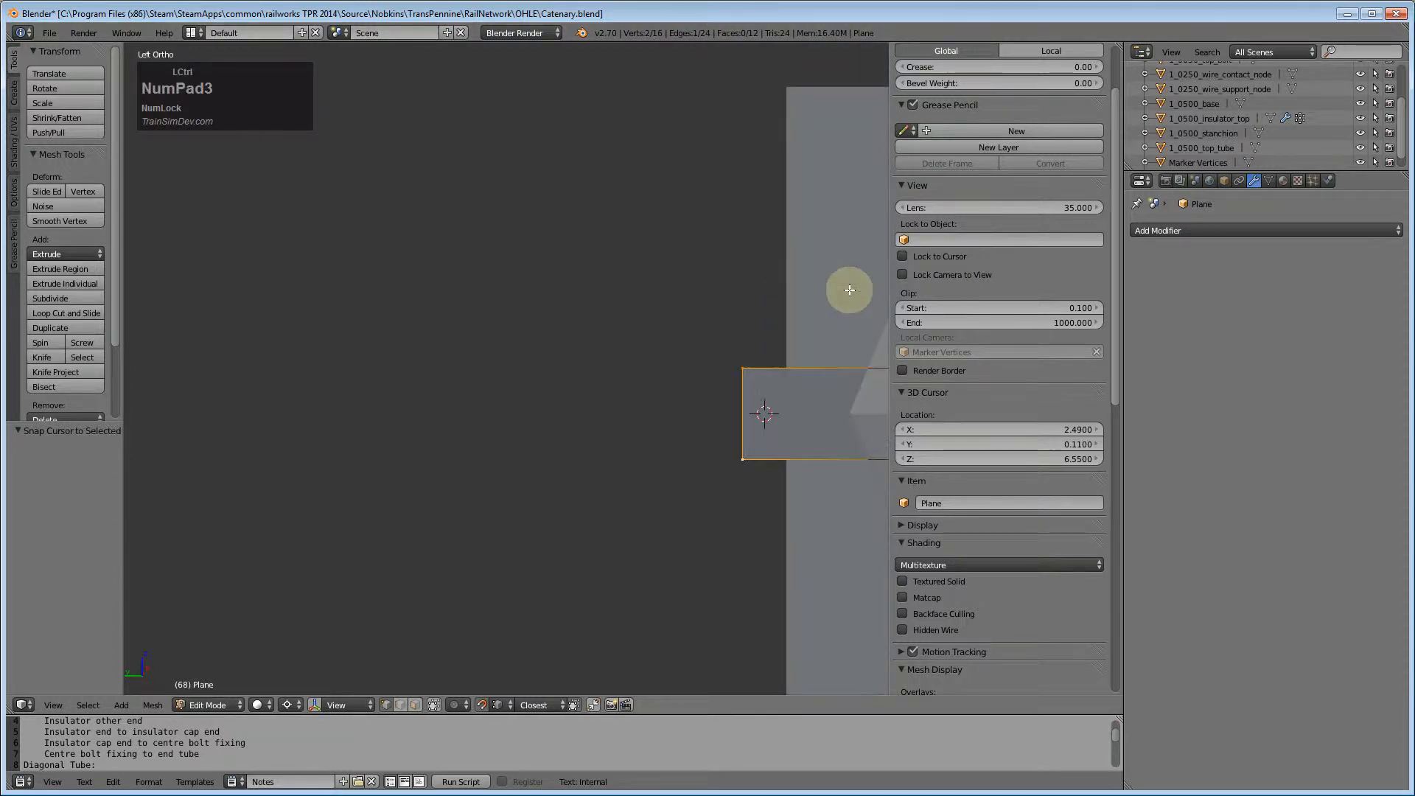
pyautogui.click(15, 96)
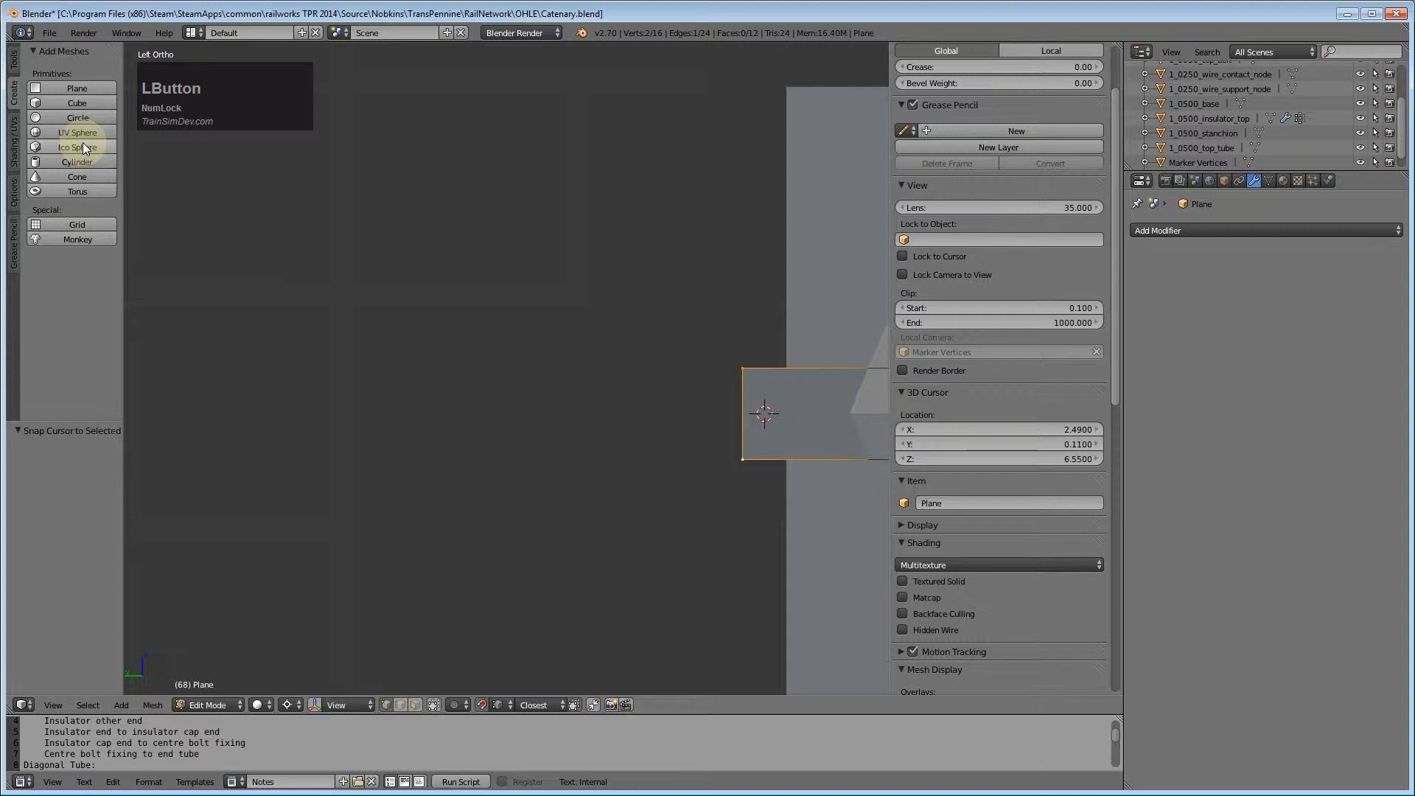
pyautogui.scroll(-1, 1404, 136)
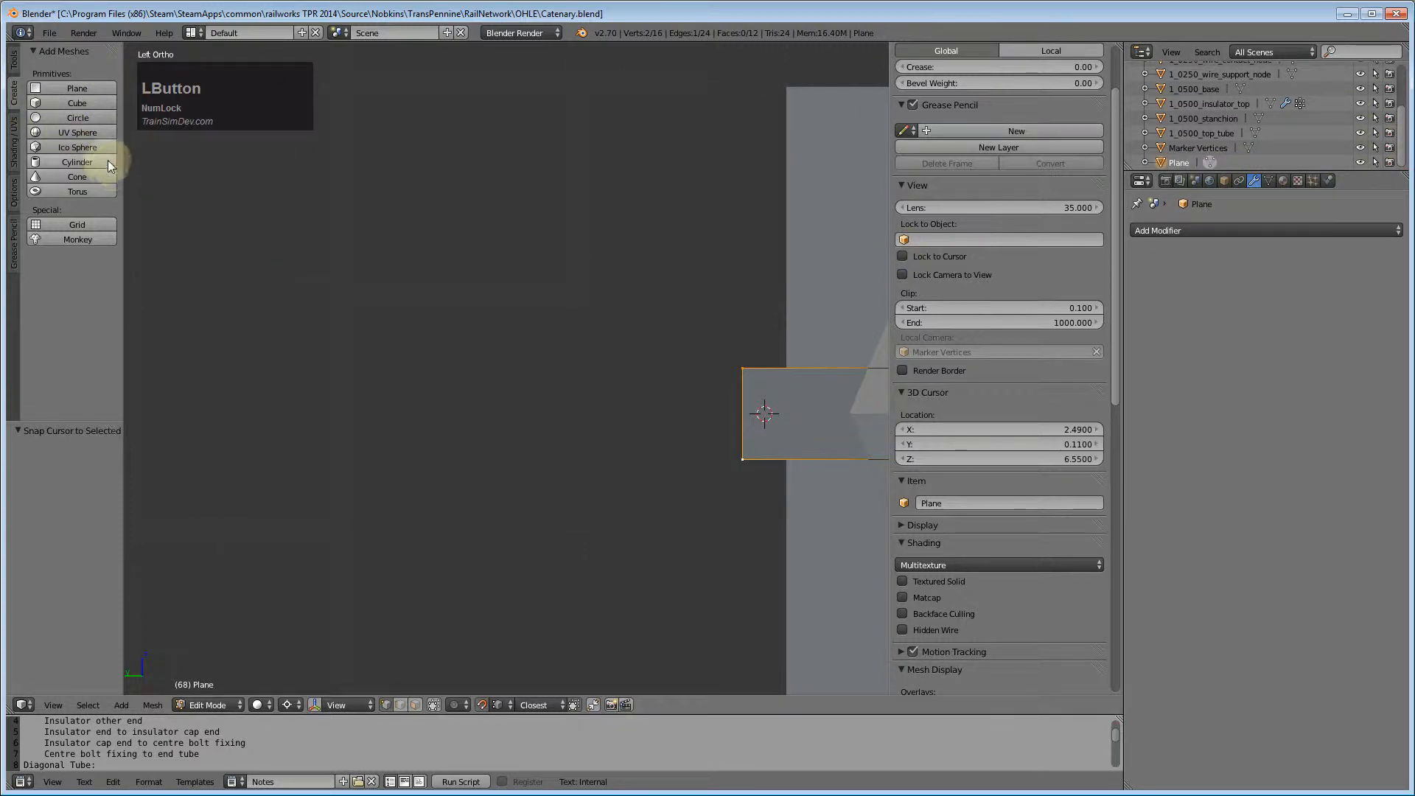
pyautogui.click(69, 116)
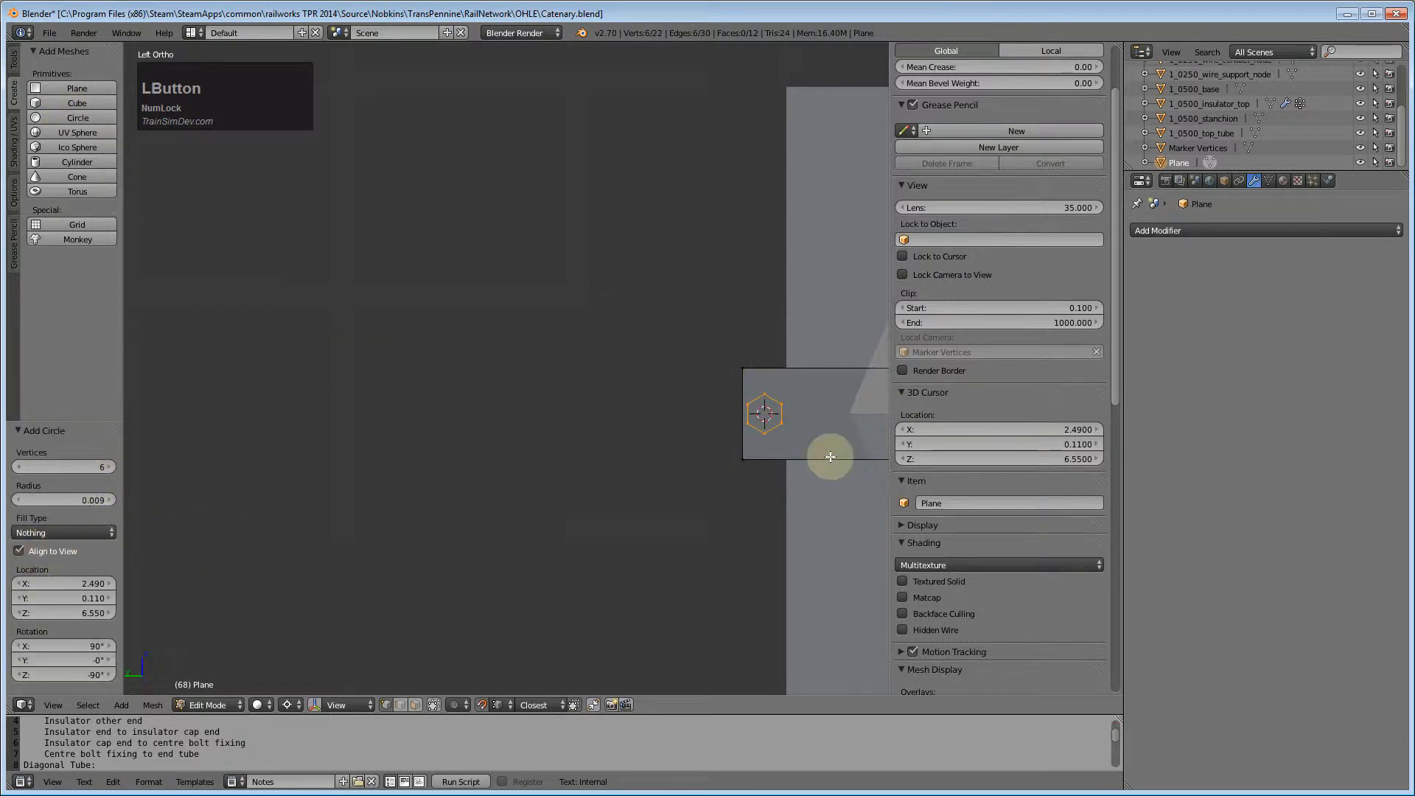
# - Extrude the hexagon -0.005 along X, away from the bar, and fill its outer end with a face to form the bolt head
pyautogui.moveTo(616, 505); pyautogui.dragTo(653, 537, button='middle')
pyautogui.scroll(-3, 745, 553)
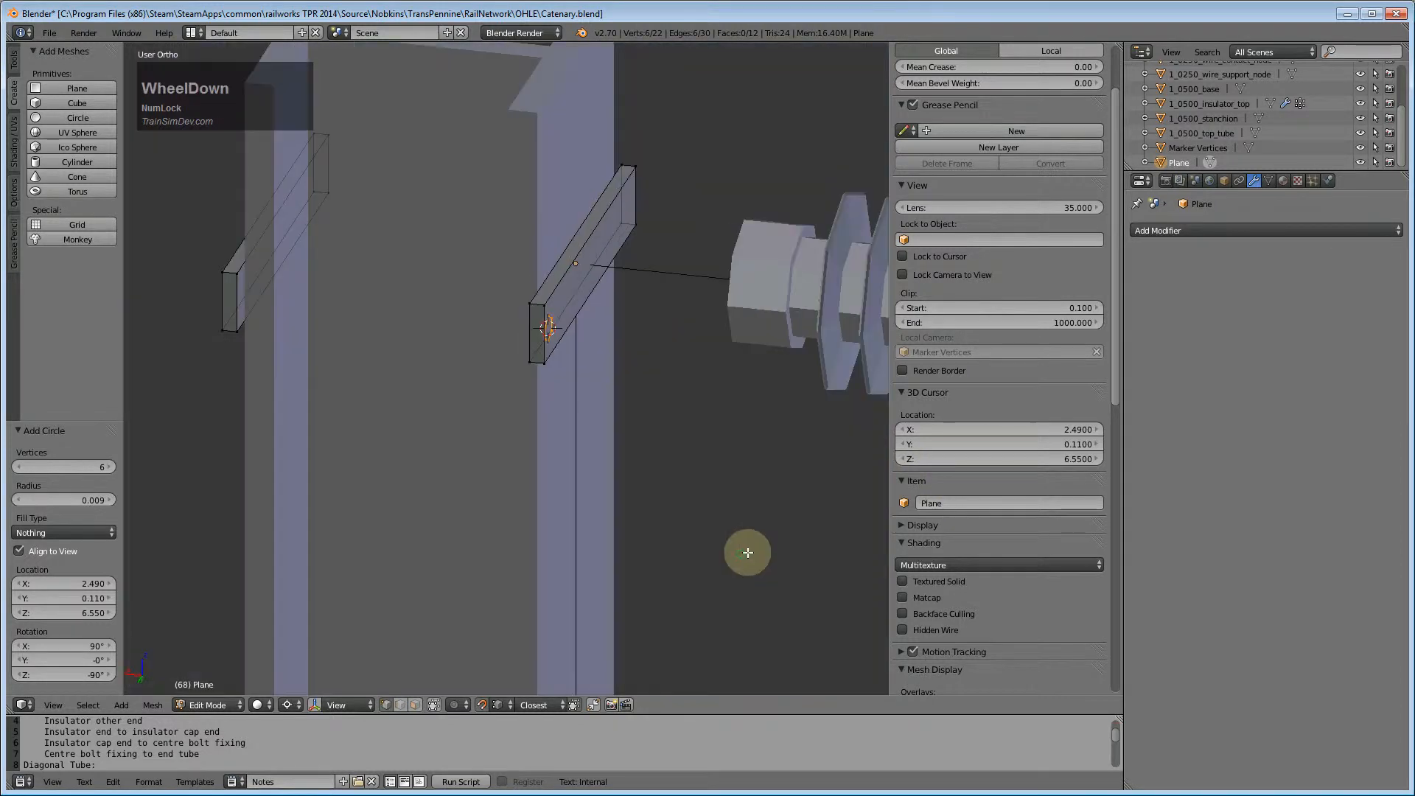
pyautogui.scroll(5, 777, 354)
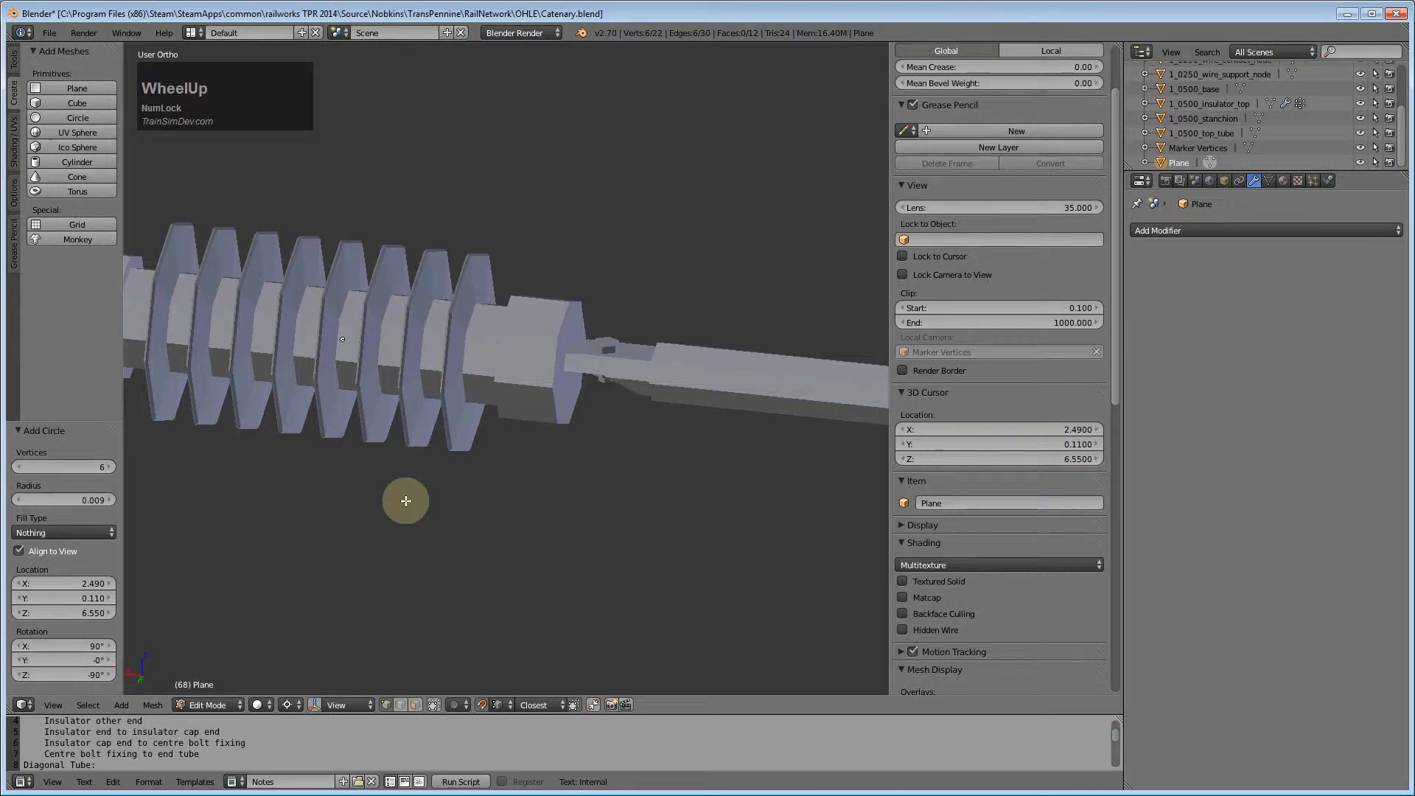
pyautogui.press('KP_Decimal')
pyautogui.press('ctrl+KP_3')
pyautogui.scroll(-4, 488, 417)
pyautogui.press('ctrl+KP_1')
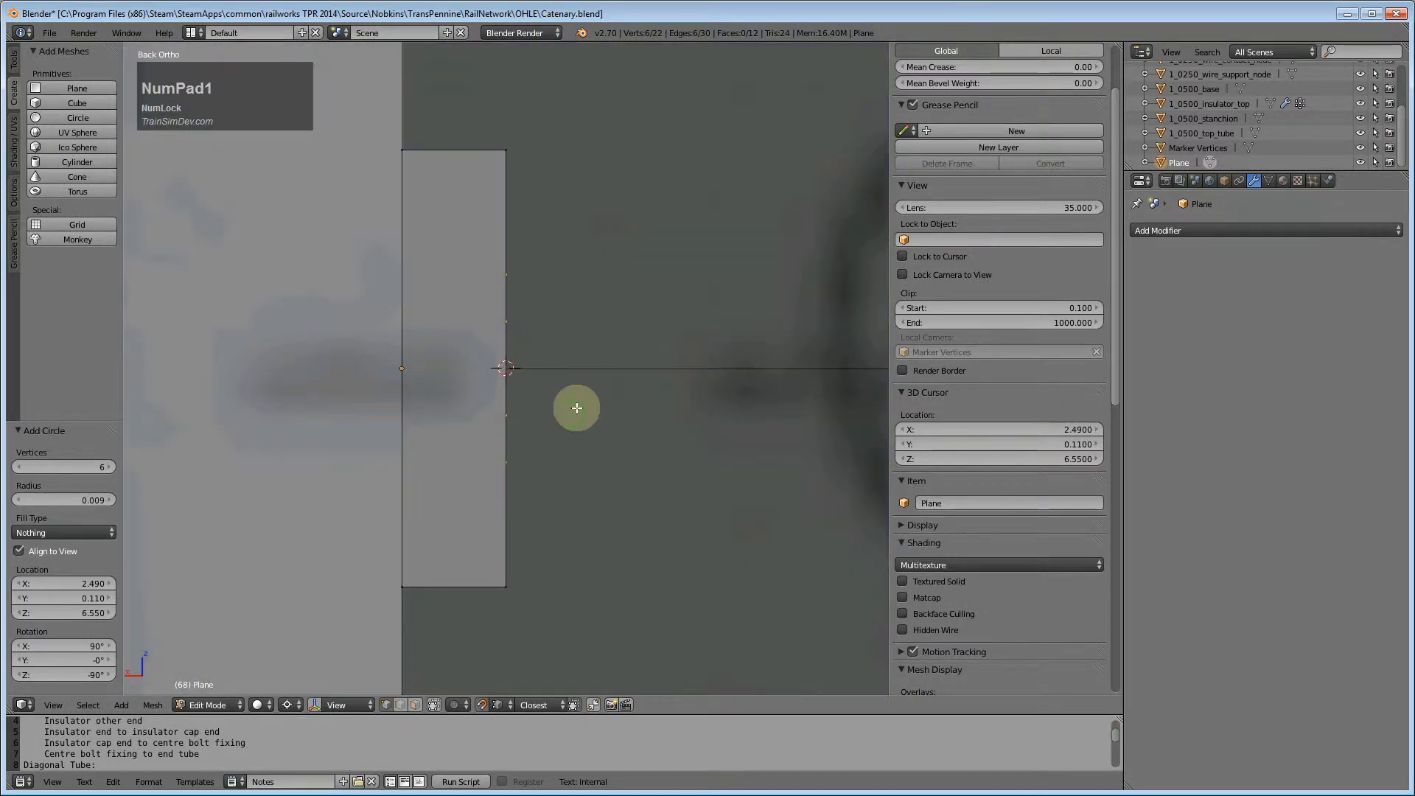
pyautogui.press('e')
pyautogui.press('x')
pyautogui.press('KP_Decimal')
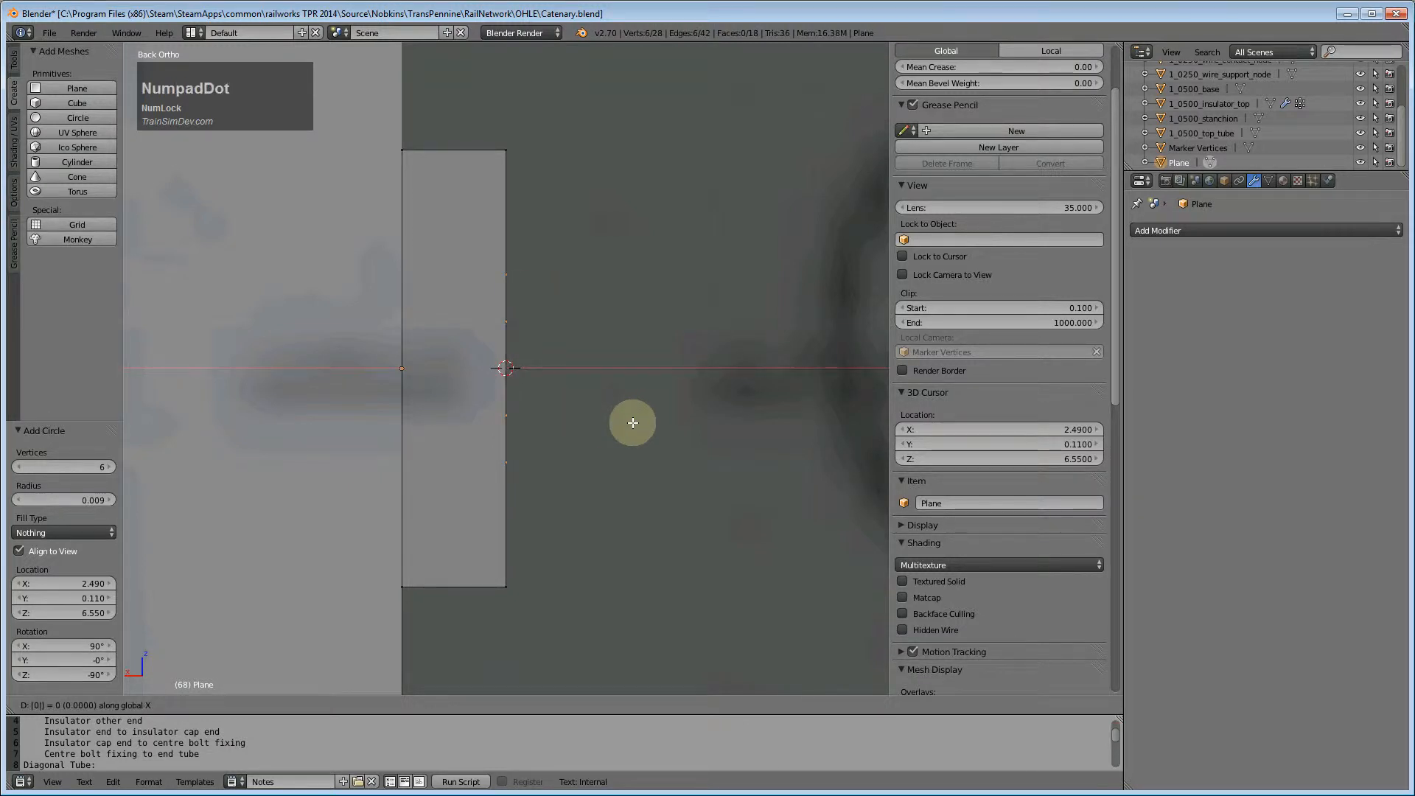
pyautogui.press('KP_5')
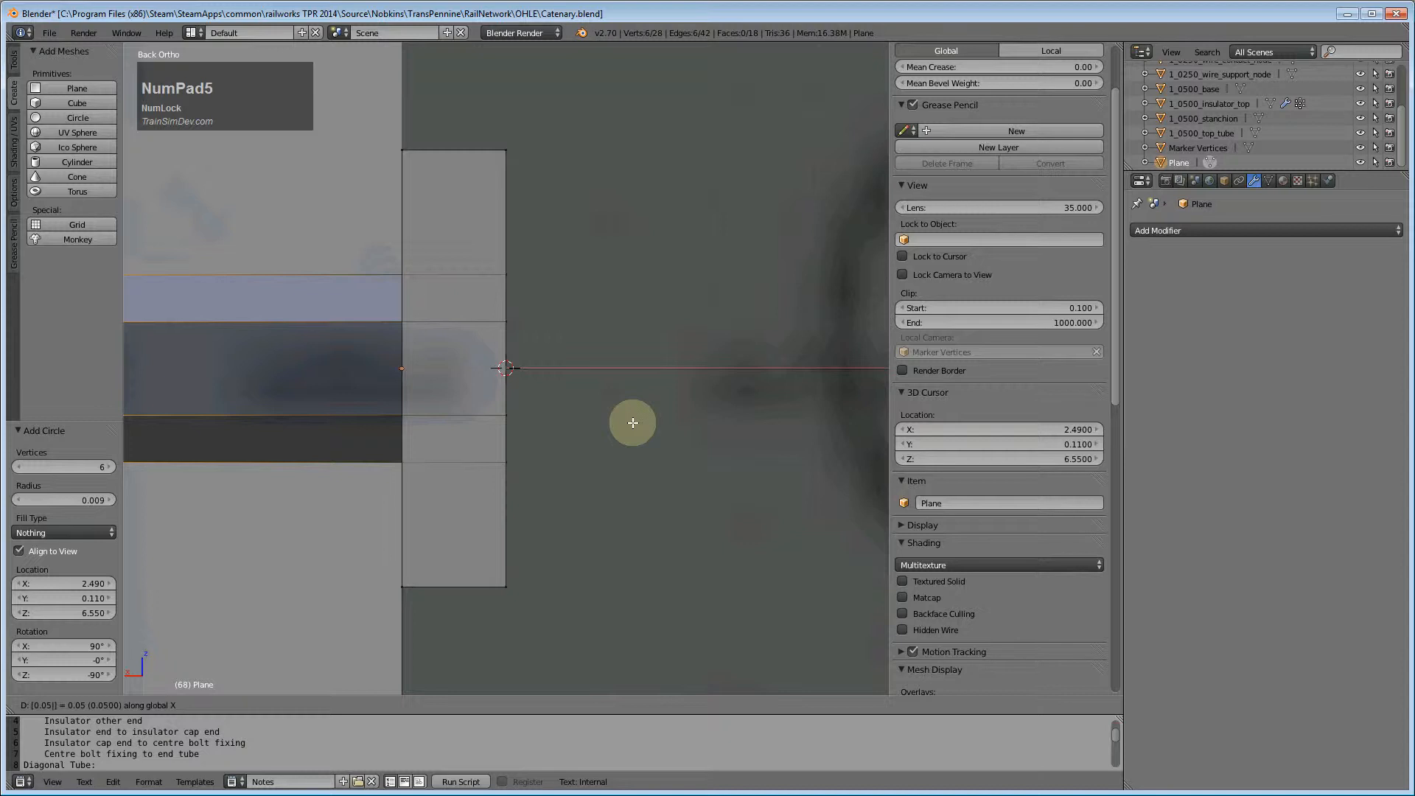
pyautogui.press('BackSpace')
pyautogui.press('KP_Subtract')
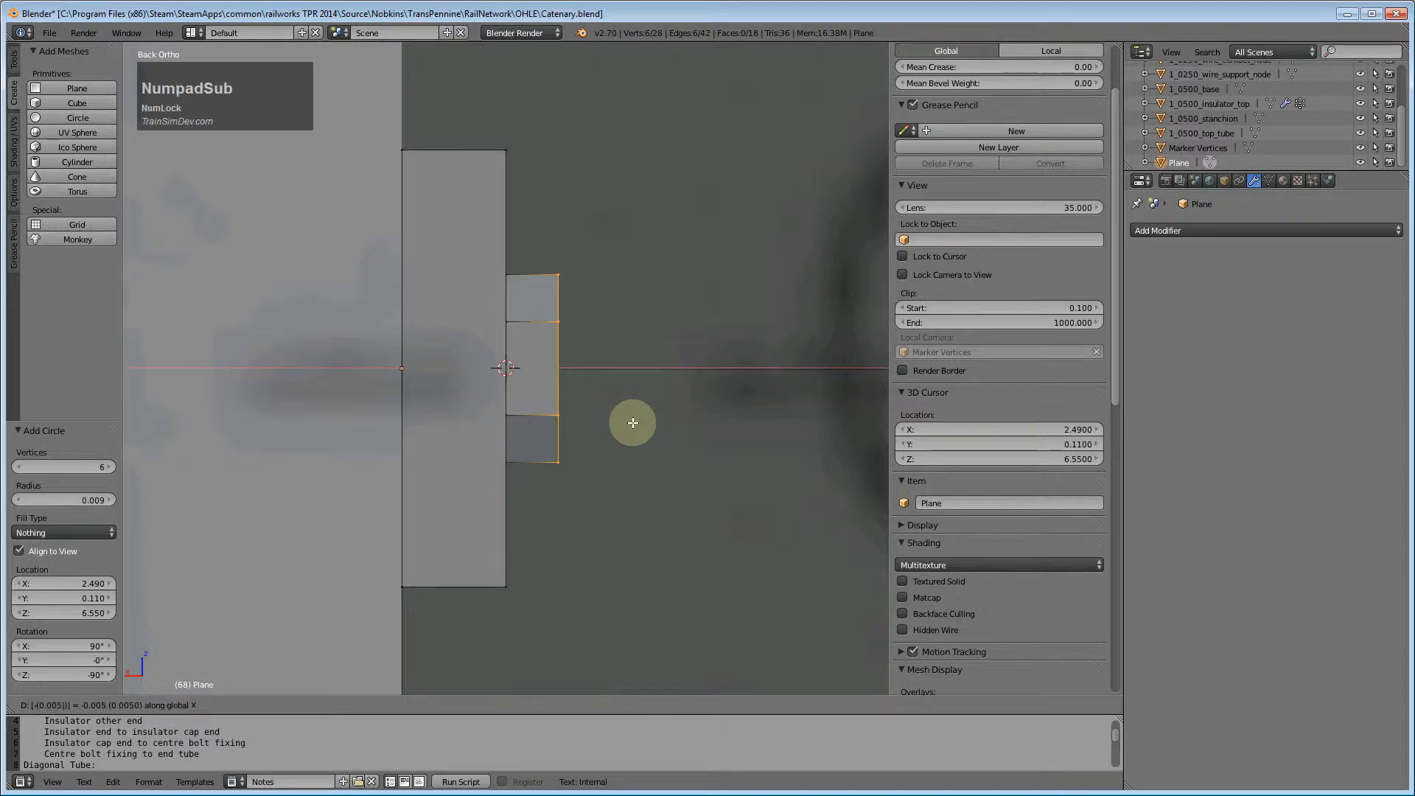
pyautogui.press('Return')
pyautogui.press('f')
# - Extrude the bolt head's bar-side edge loop in place and scale the new loop to 0.5 for the shank outline
pyautogui.moveTo(628, 386); pyautogui.dragTo(461, 394, button='middle')
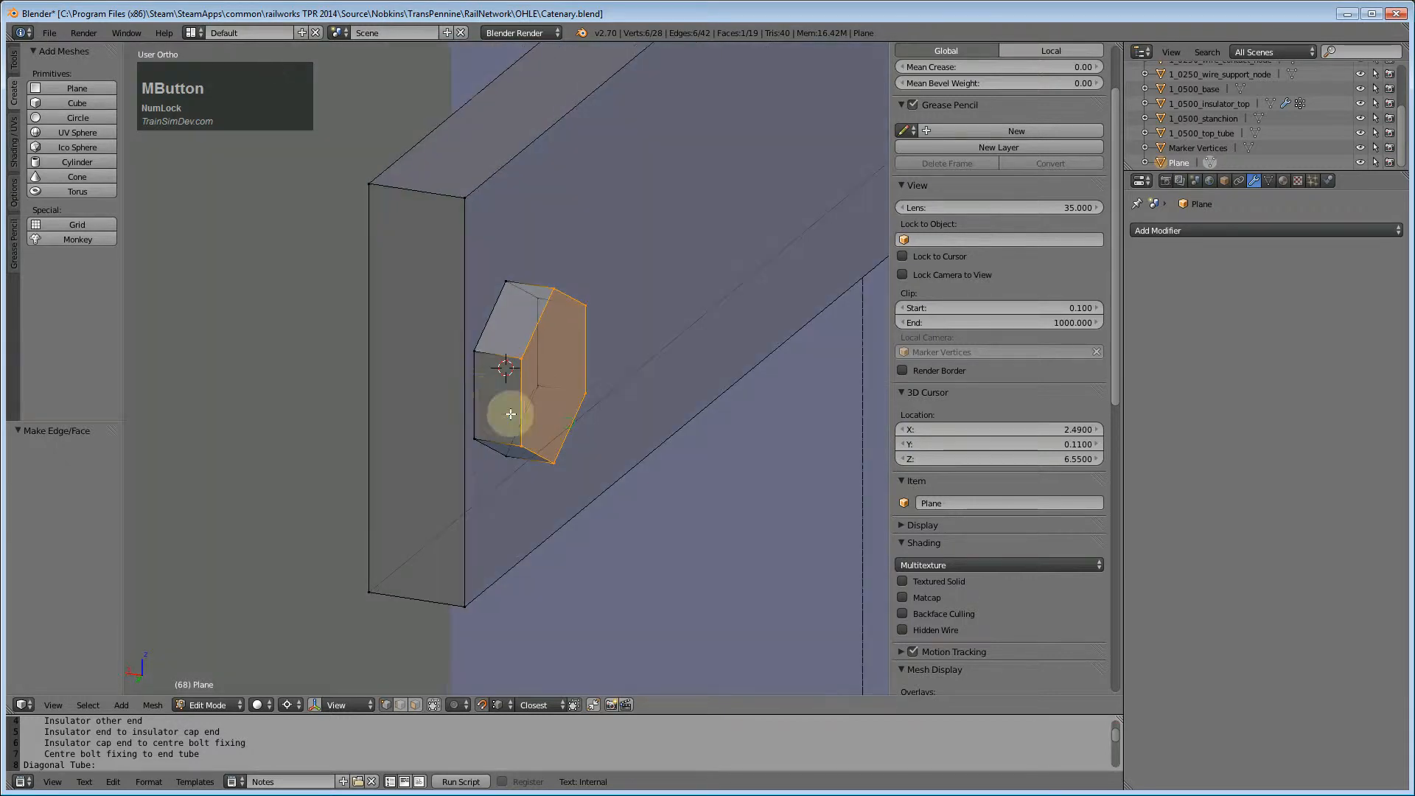
pyautogui.keyDown('alt'); pyautogui.rightClick(474, 398); pyautogui.keyUp('alt')
pyautogui.moveTo(590, 505); pyautogui.dragTo(619, 494, button='middle')
pyautogui.press('e')
pyautogui.press('Escape')
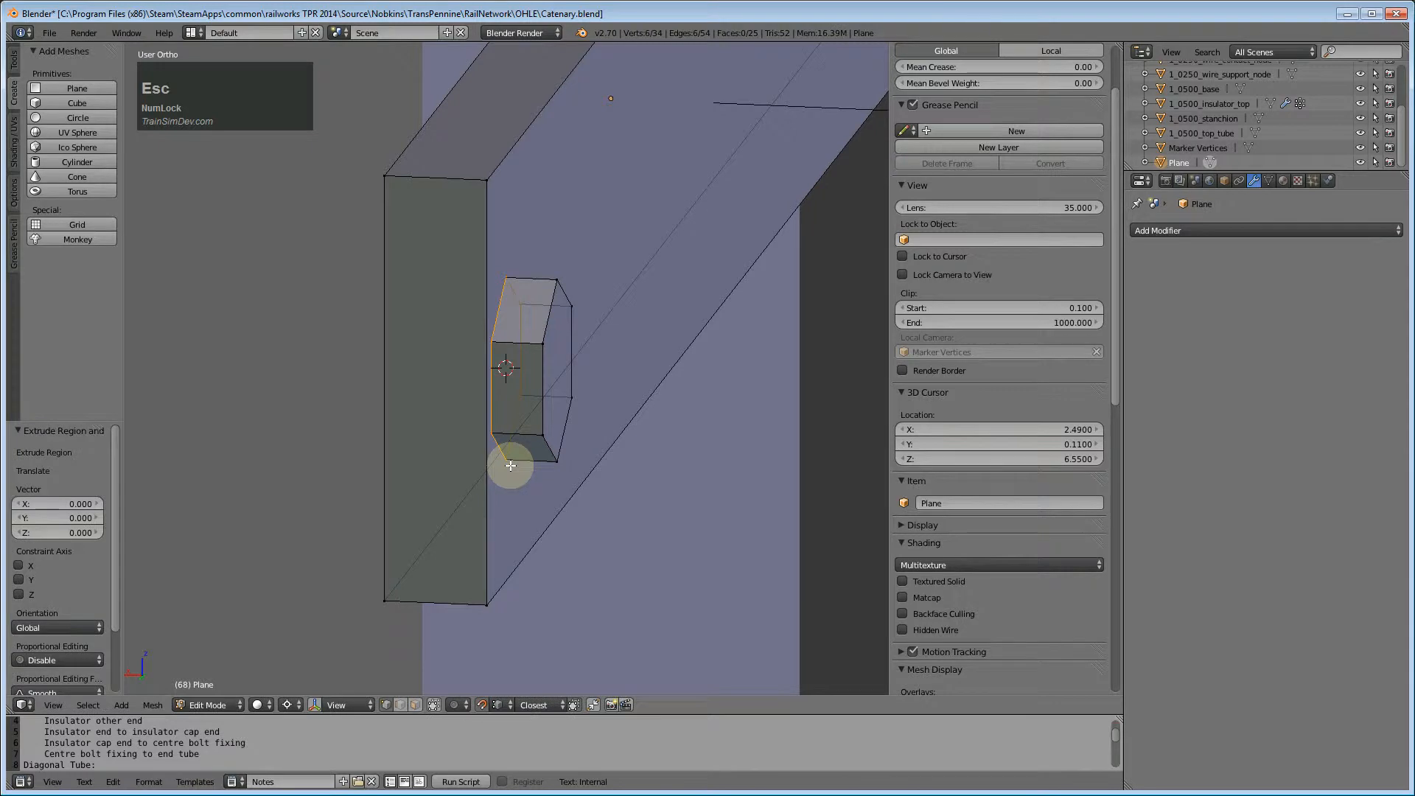
pyautogui.press('s')
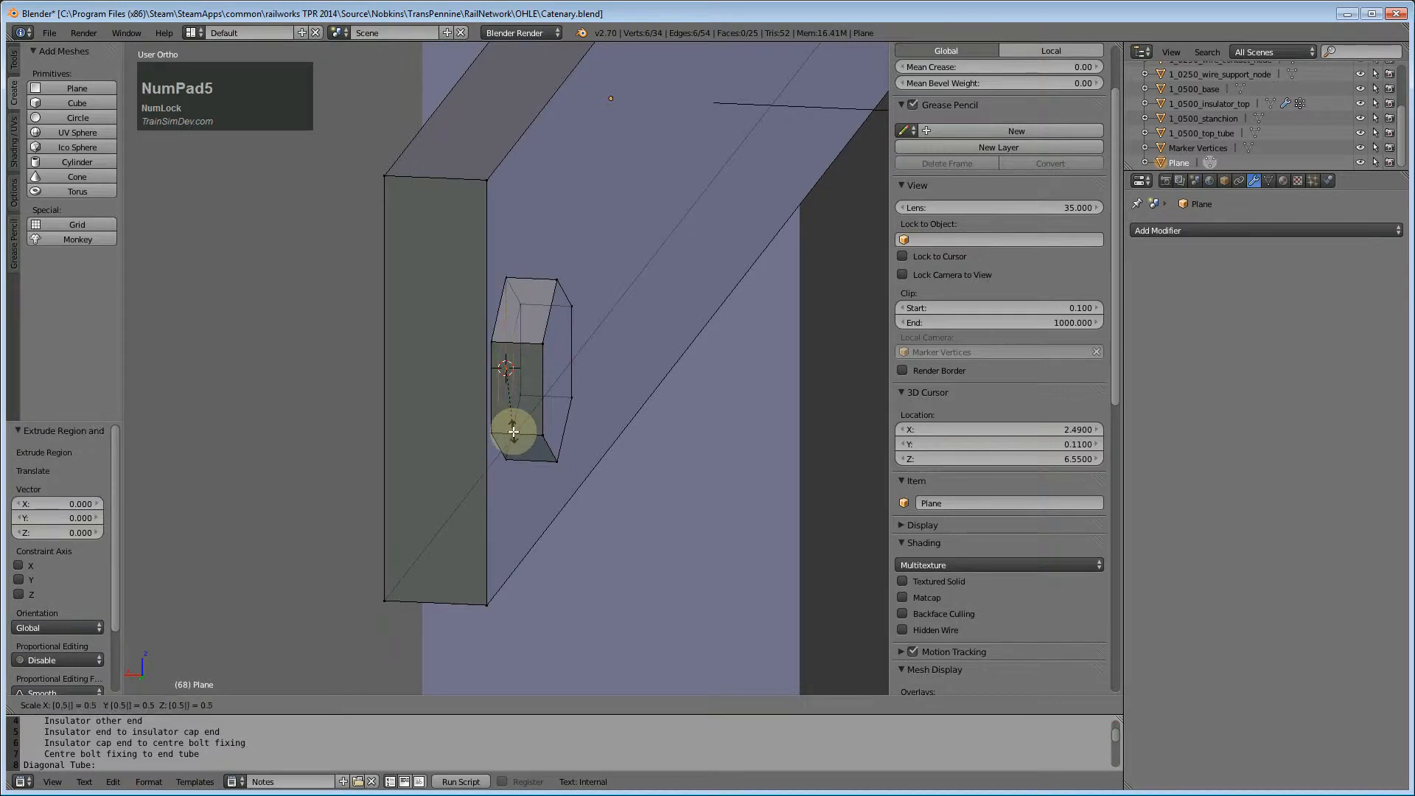
pyautogui.press('Return')
# - Extrude the small hexagonal loop about 0.059 along X through the bar to start the bolt shank
pyautogui.scroll(-2, 507, 431)
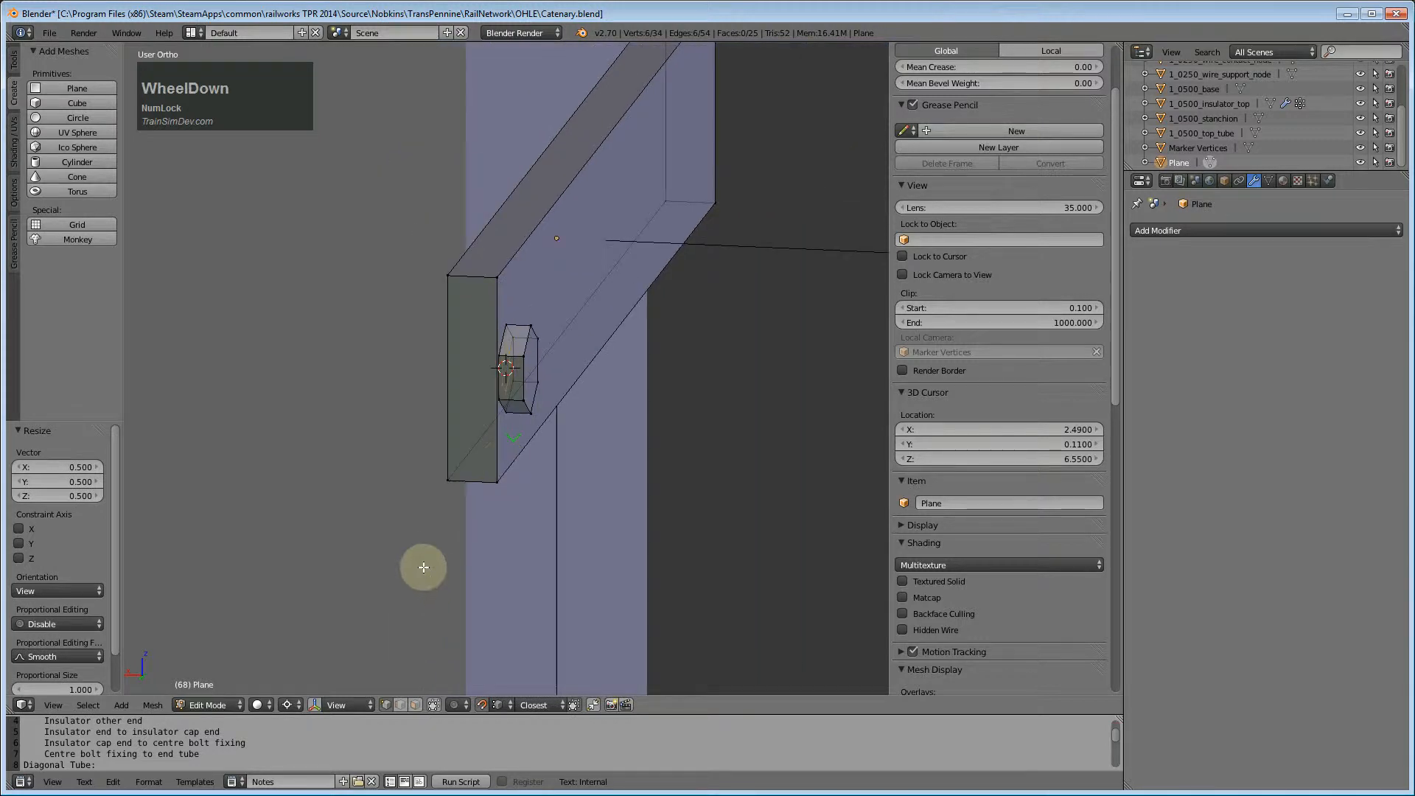
pyautogui.press('ctrl+KP_1')
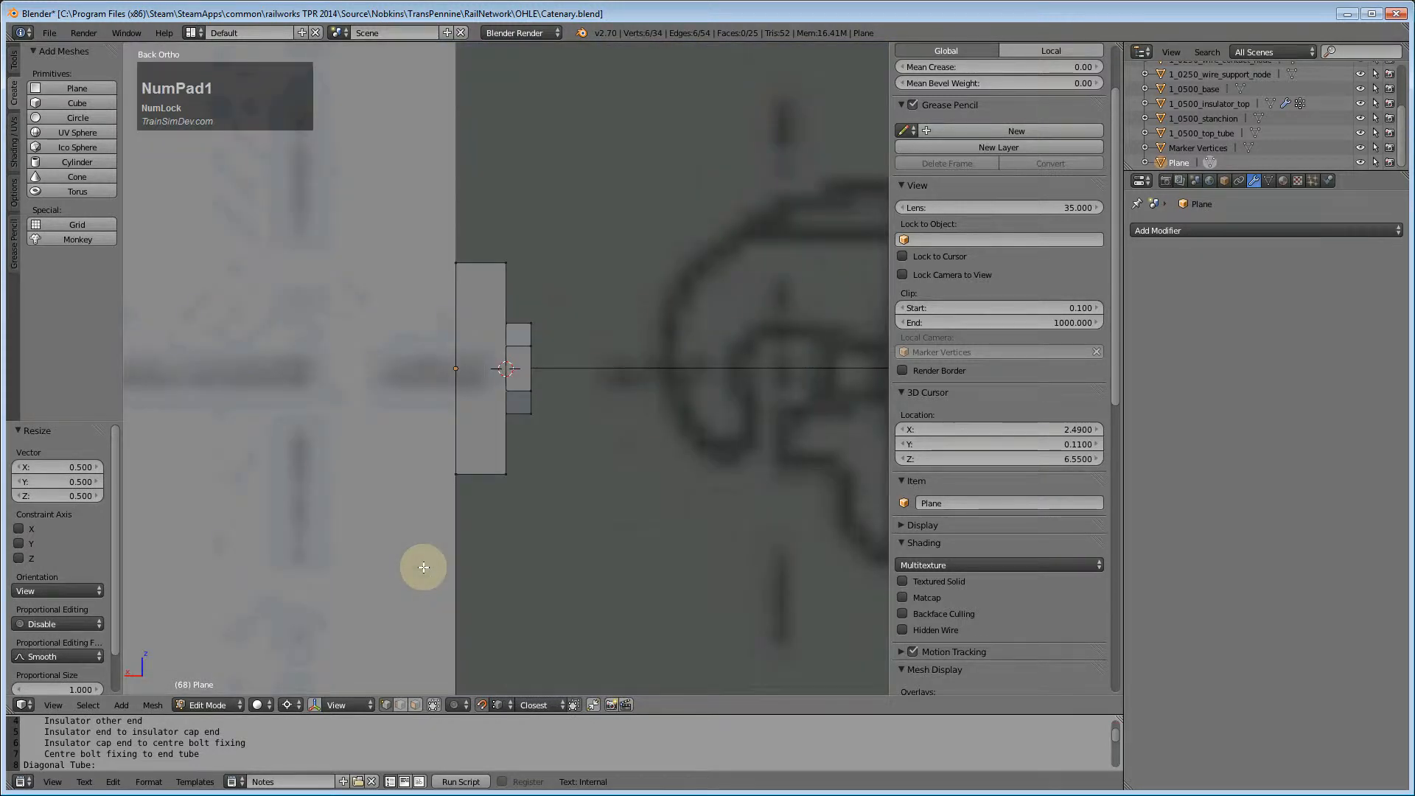
pyautogui.press('e')
pyautogui.press('x')
pyautogui.click(156, 545)
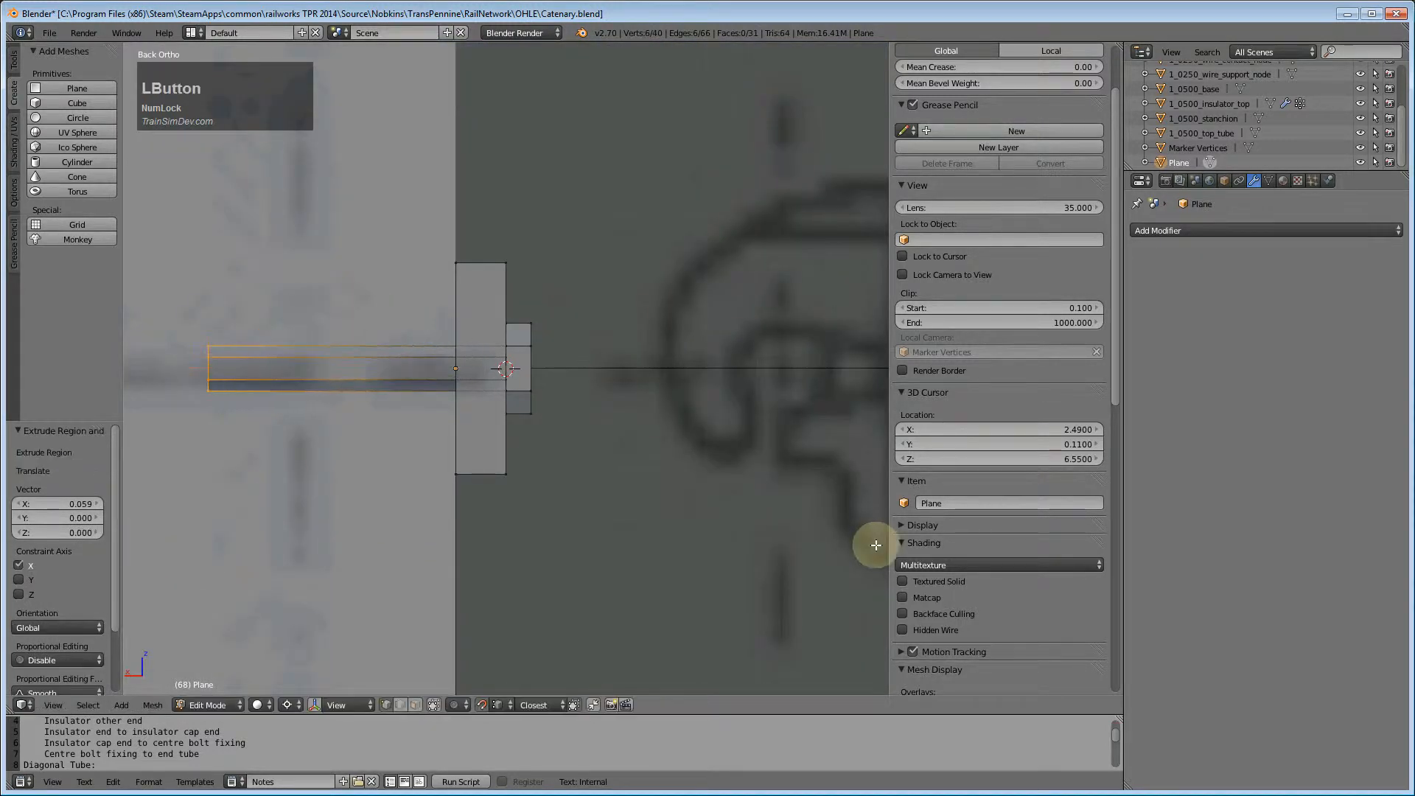
# - Move the shank's free end about 0.161 along X to the outer face of the rear bar
pyautogui.scroll(-5, 1024, 564)
pyautogui.scroll(-8, 518, 489)
pyautogui.keyDown('shift'); pyautogui.moveTo(414, 491); pyautogui.dragTo(529, 498, button='middle'); pyautogui.keyUp('shift')
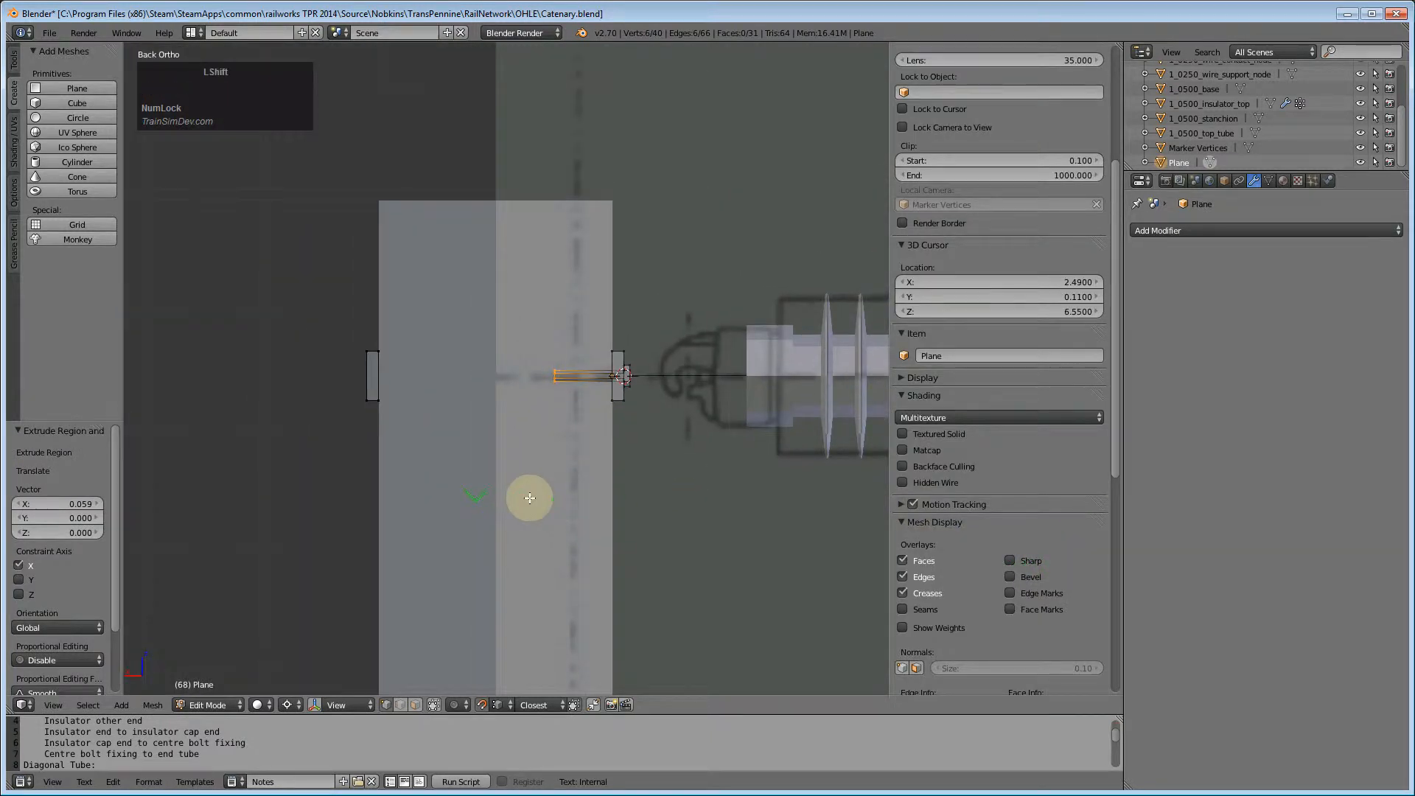
pyautogui.press('g')
pyautogui.press('x')
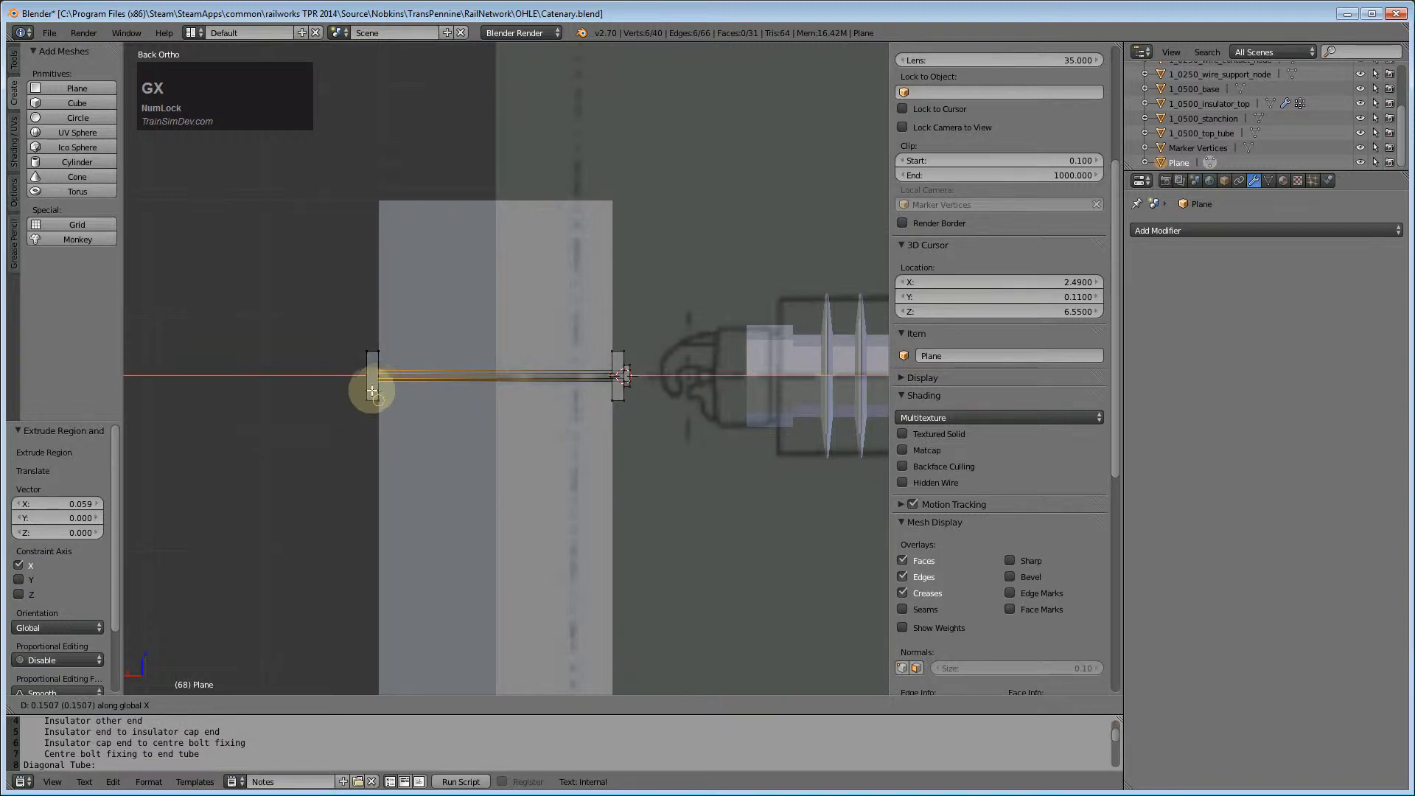
pyautogui.click(370, 390)
pyautogui.scroll(2, 318, 465)
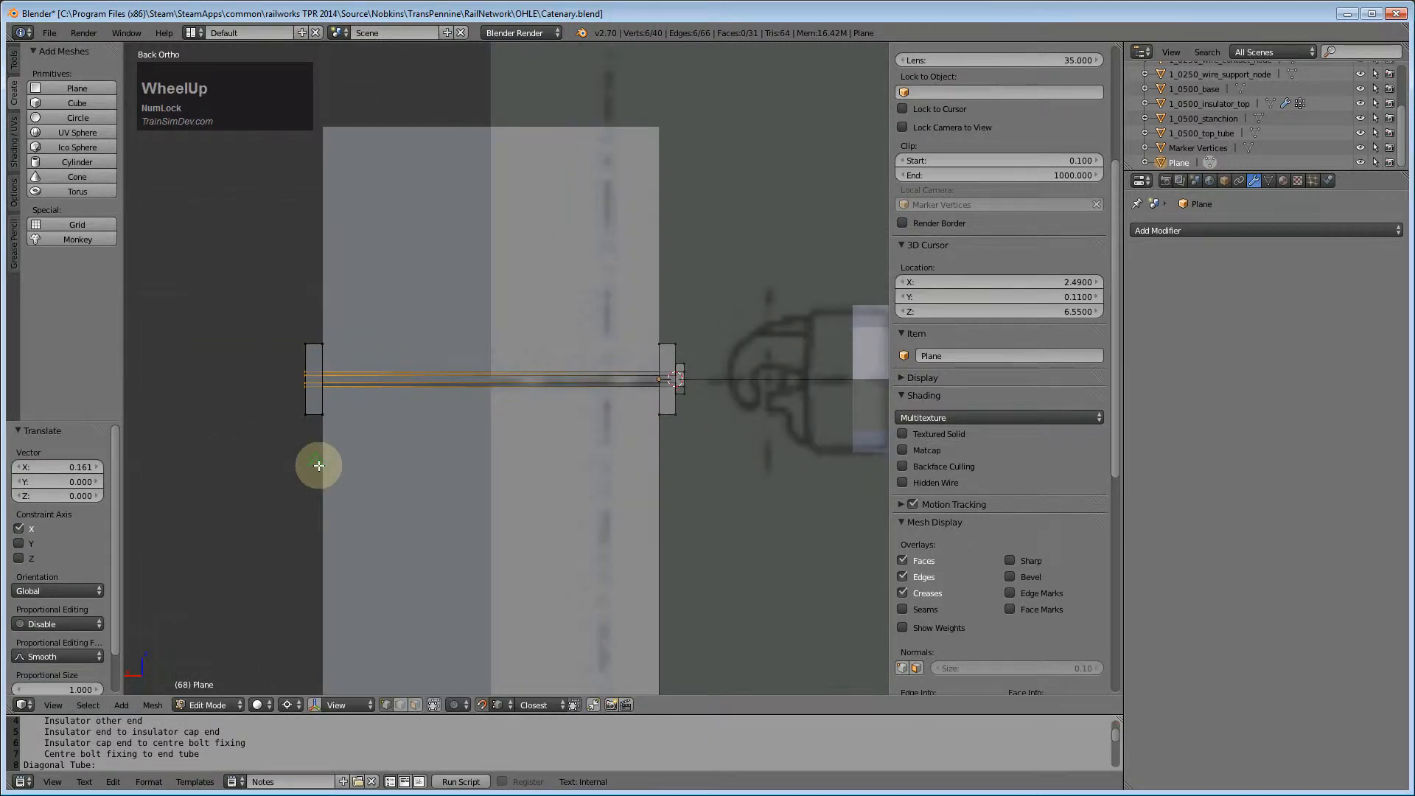
pyautogui.press('KP_Decimal')
pyautogui.scroll(-2, 489, 442)
pyautogui.moveTo(489, 442); pyautogui.dragTo(525, 460, button='middle')
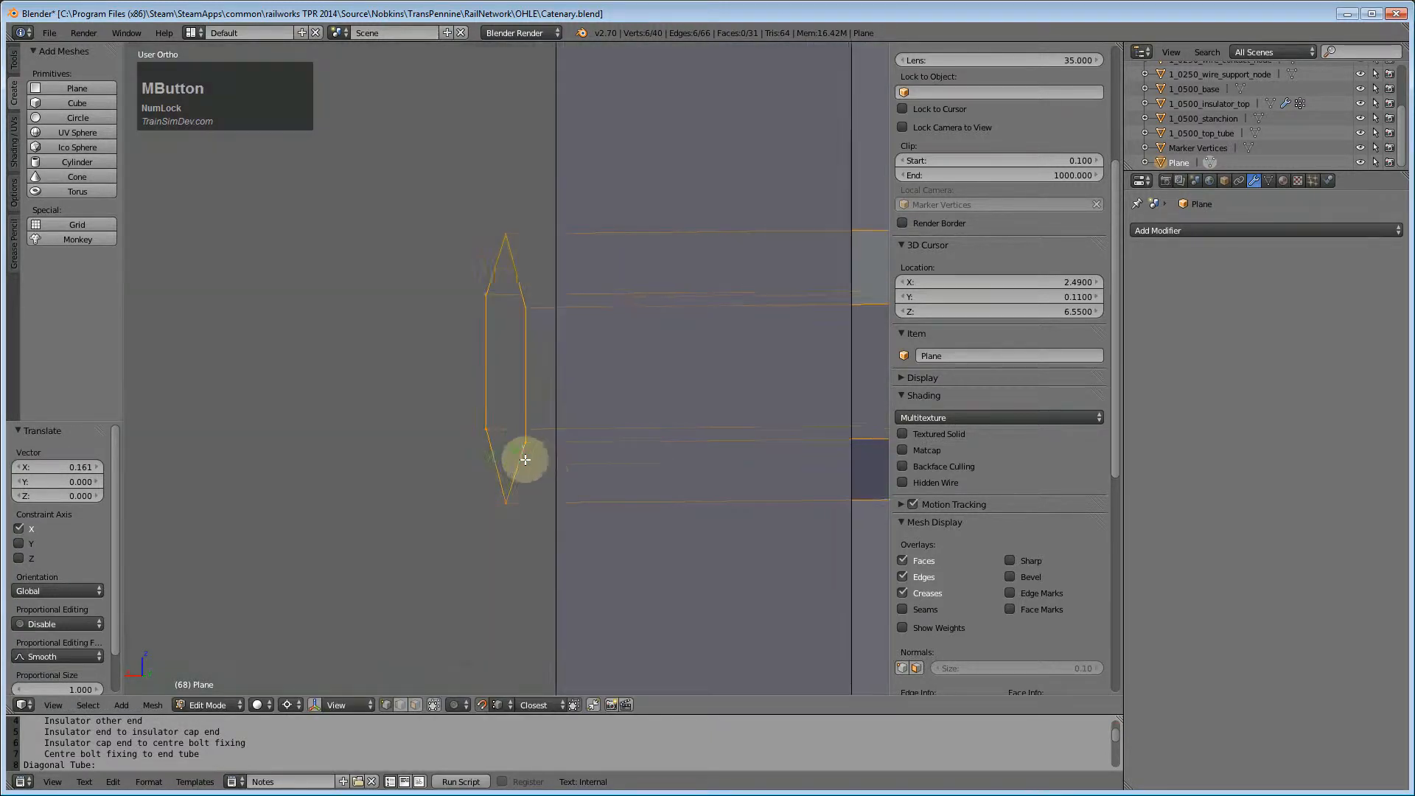
# - Extrude the bolt shank's free end loop in place at the outer face of the rear bar
pyautogui.scroll(-4, 527, 471)
pyautogui.press('e')
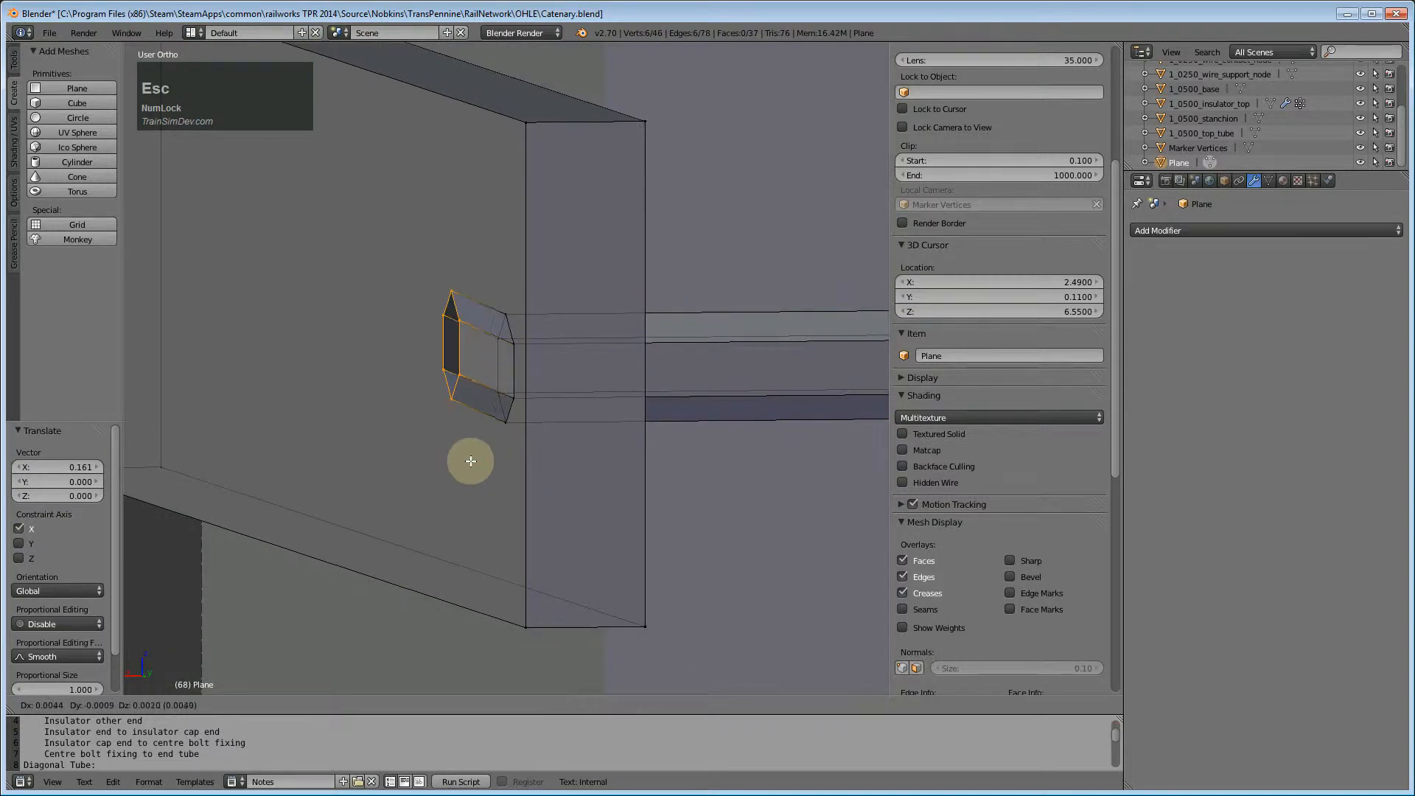
pyautogui.press('Escape')
pyautogui.press('s')
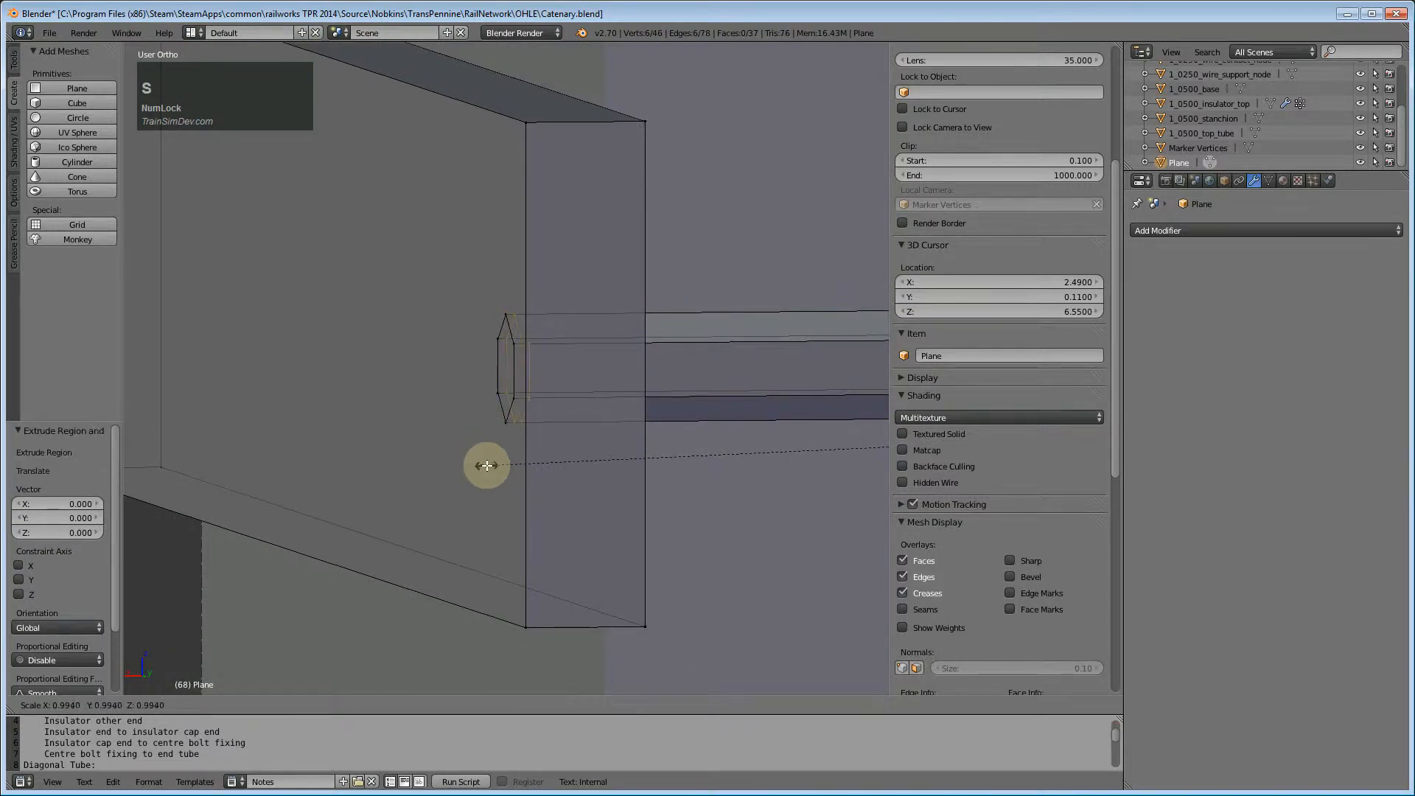
pyautogui.press('2')
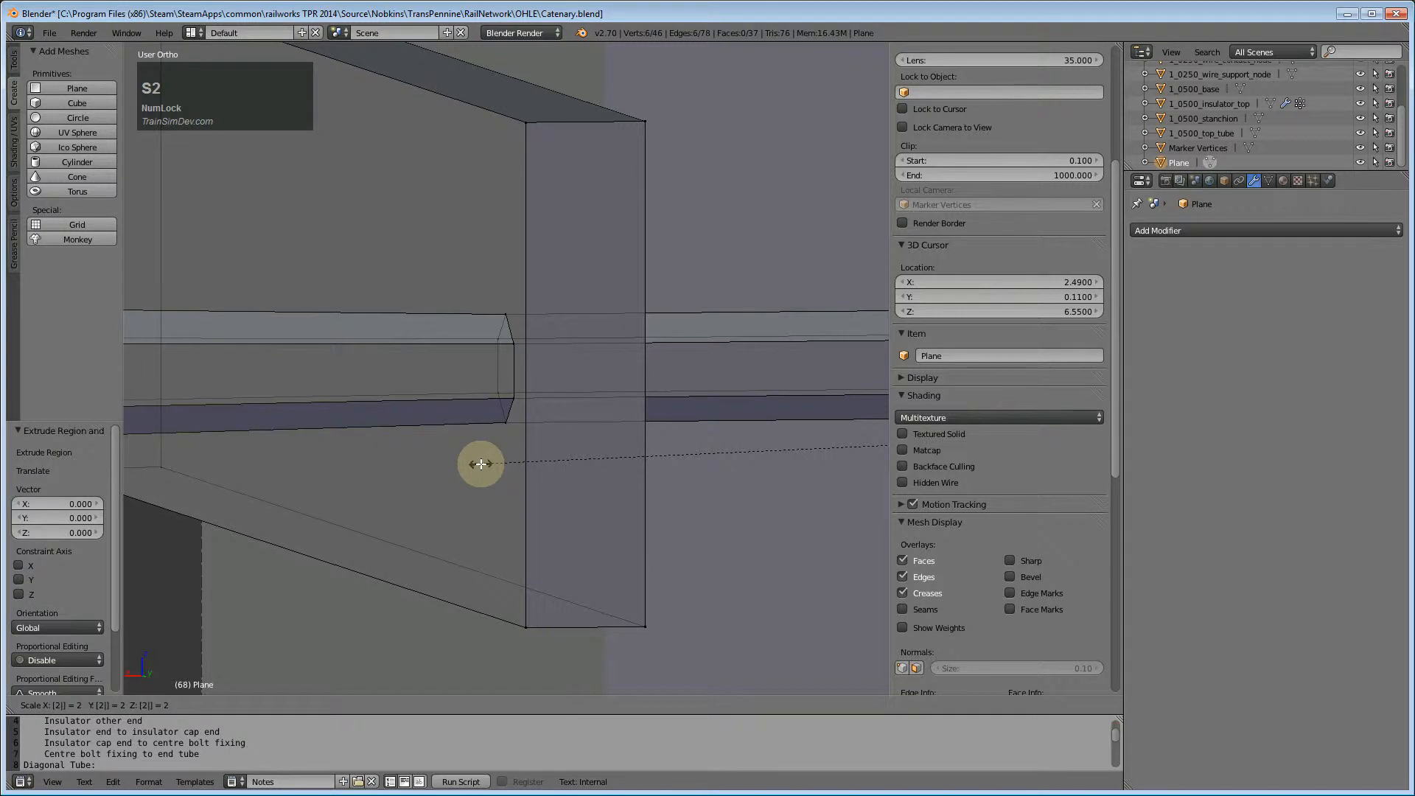
pyautogui.press('Escape')
pyautogui.moveTo(558, 503); pyautogui.dragTo(531, 506, button='middle')
pyautogui.press('s')
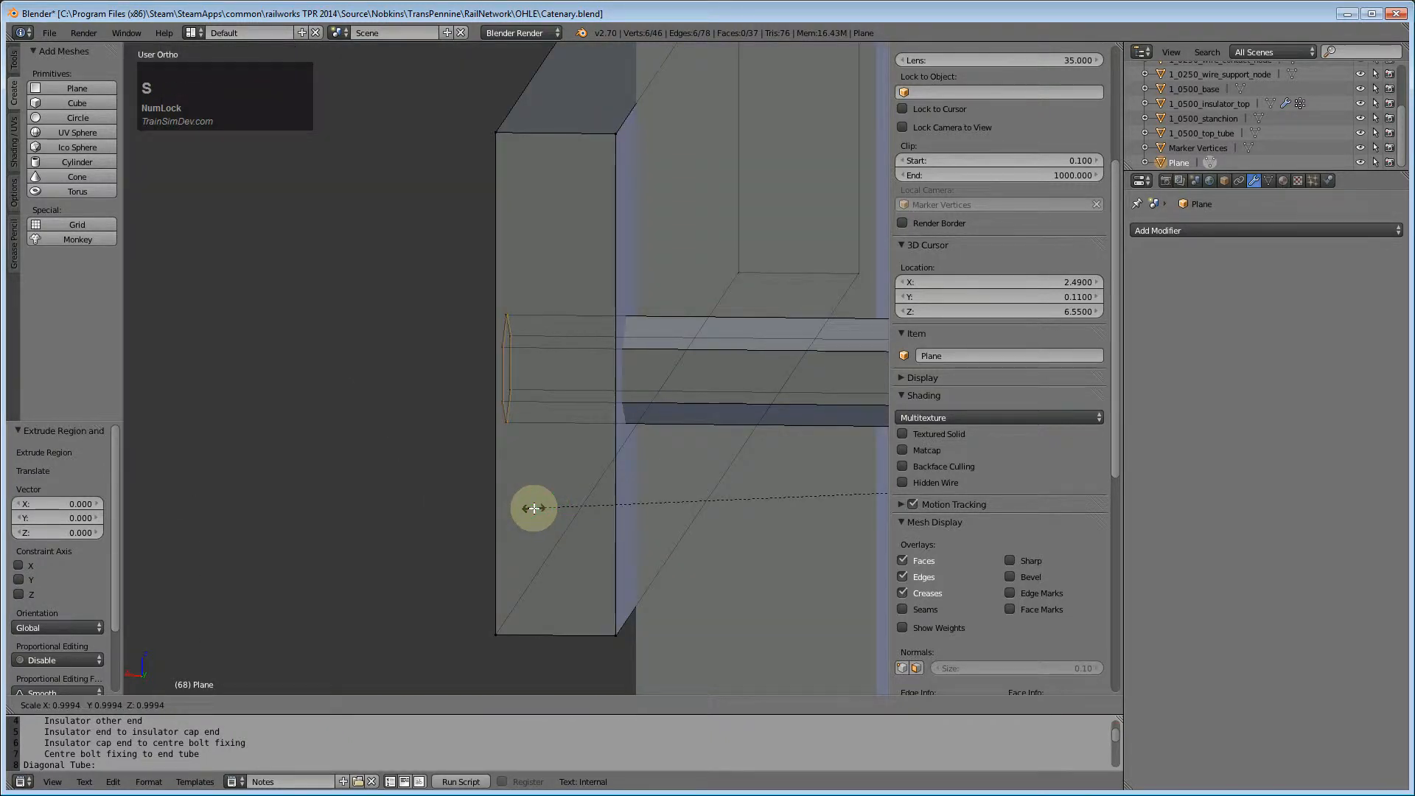
pyautogui.press('Escape')
# - Switch the pivot point to Individual Origins and scale the new end loop by 2 for the second bolt head
pyautogui.scroll(-4, 550, 512)
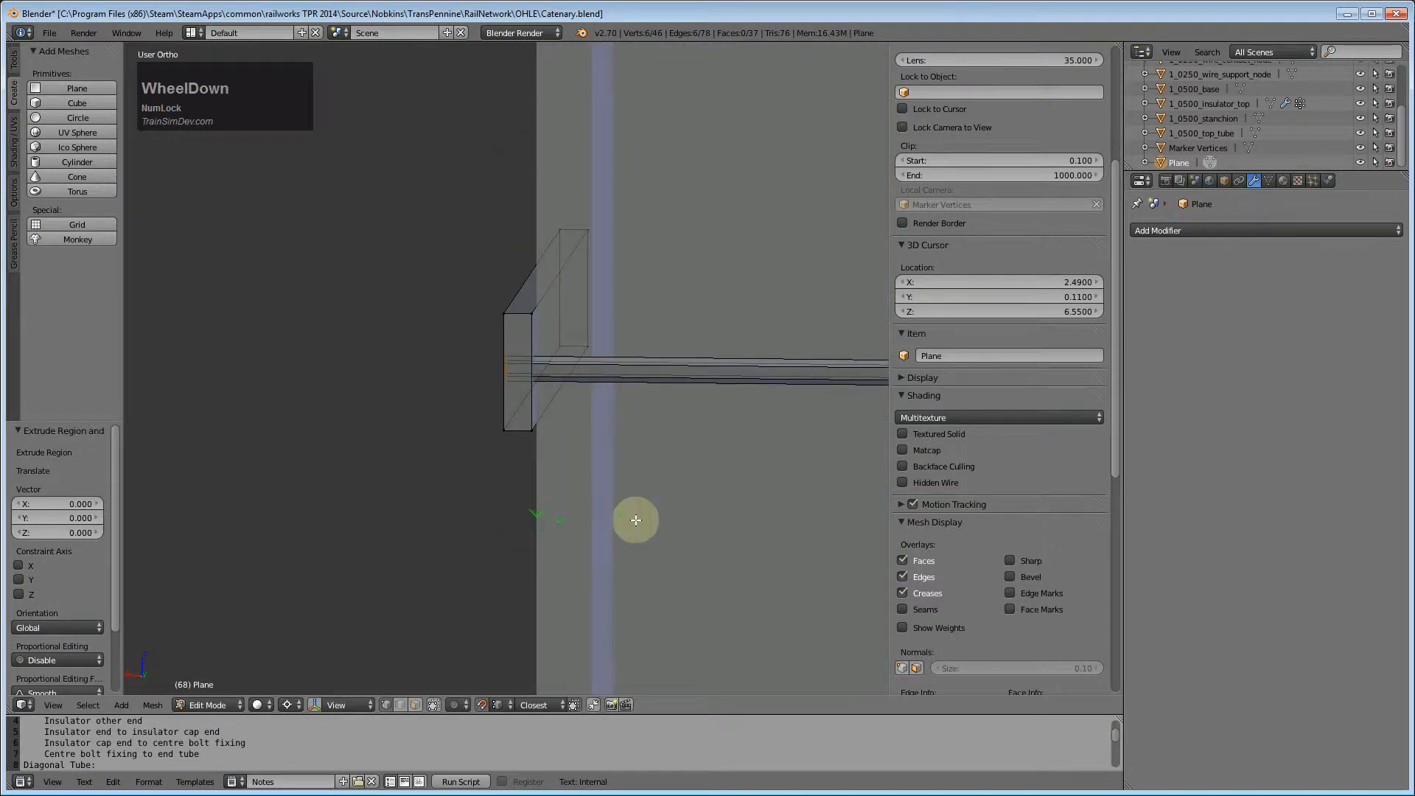
pyautogui.click(295, 704)
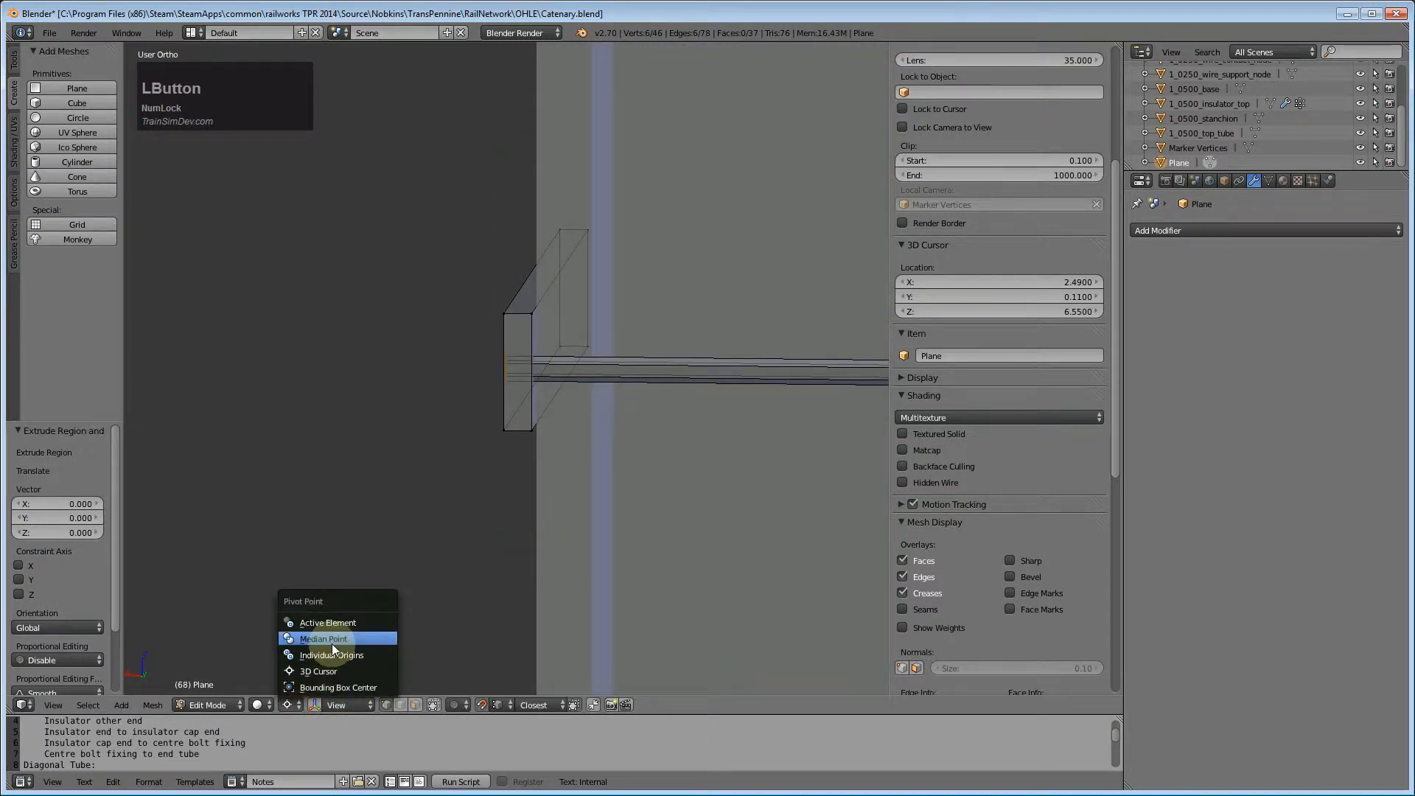
pyautogui.click(323, 655)
pyautogui.moveTo(410, 590); pyautogui.dragTo(475, 603, button='middle')
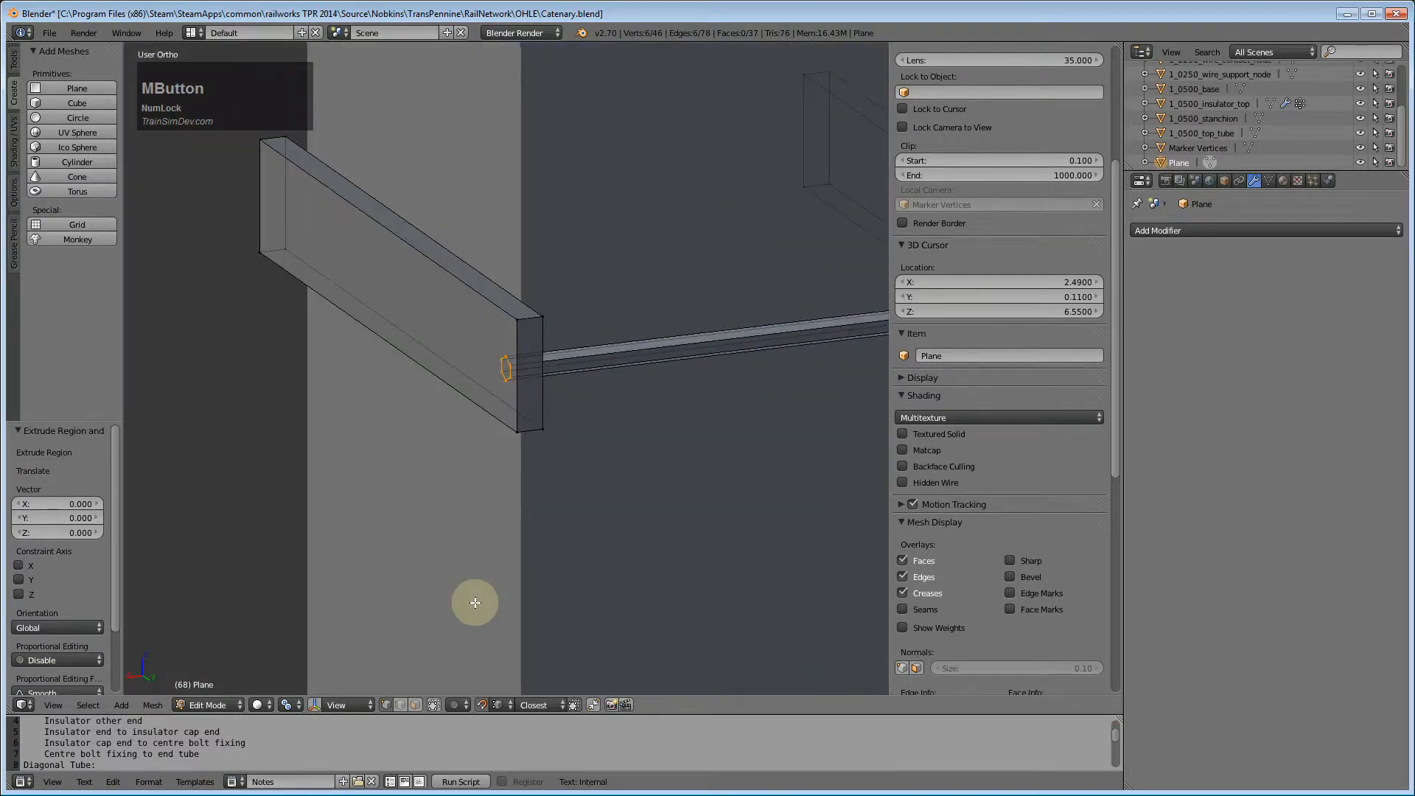
pyautogui.press('s')
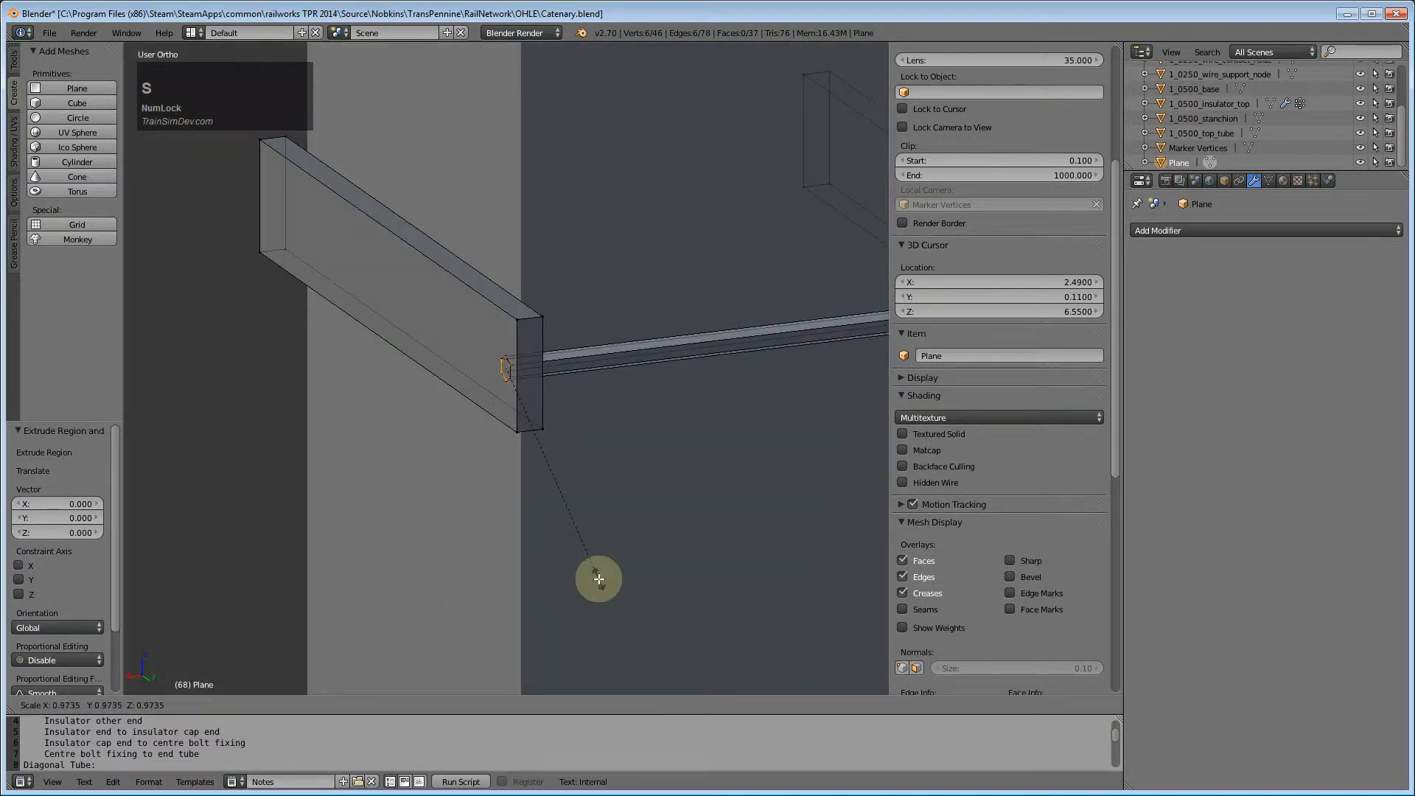
pyautogui.press('Return')
# - Extrude the enlarged hexagon 0.005 along X and fill its outer end with a face, finishing the second bolt head
pyautogui.scroll(1, 579, 440)
pyautogui.press('e')
pyautogui.press('x')
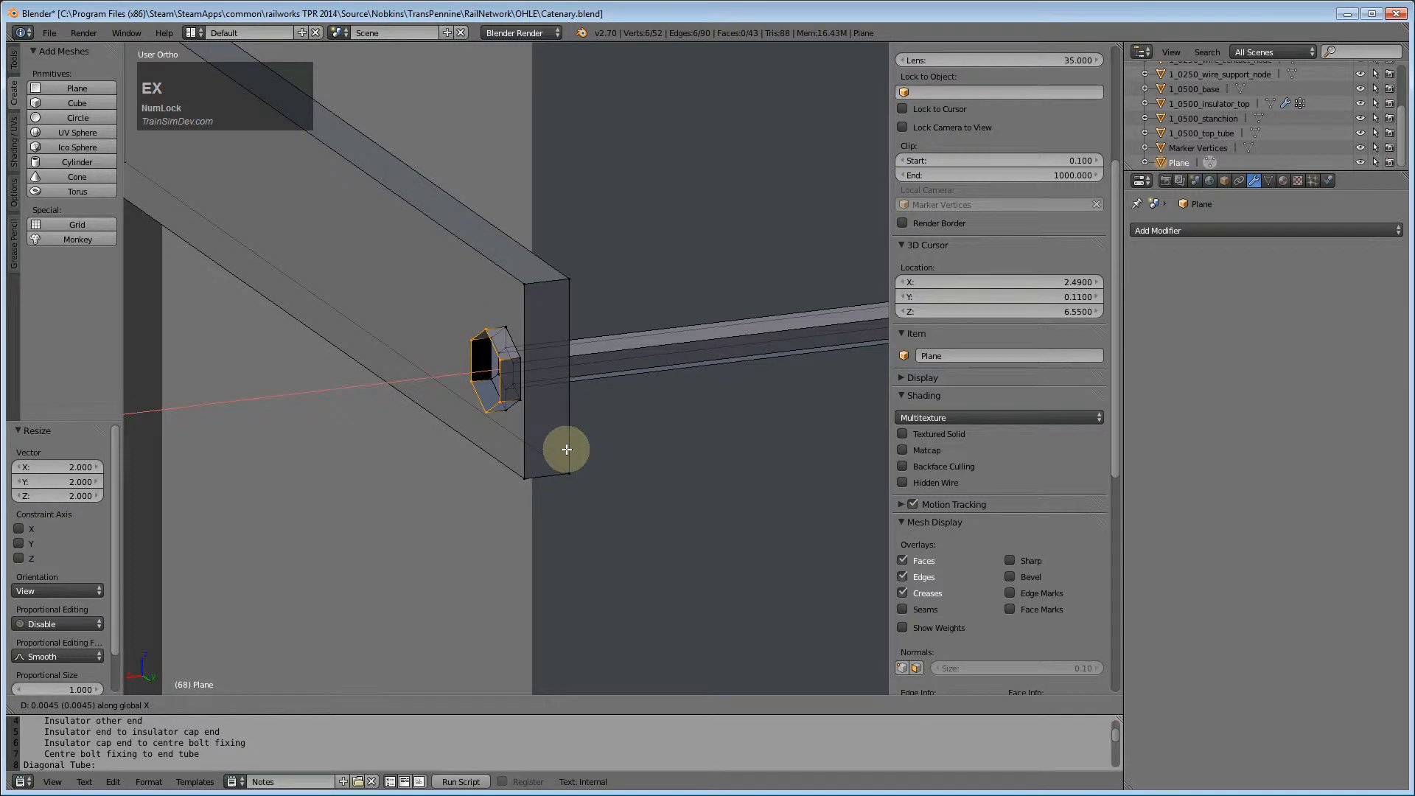
pyautogui.press('KP_Decimal')
pyautogui.write('005')
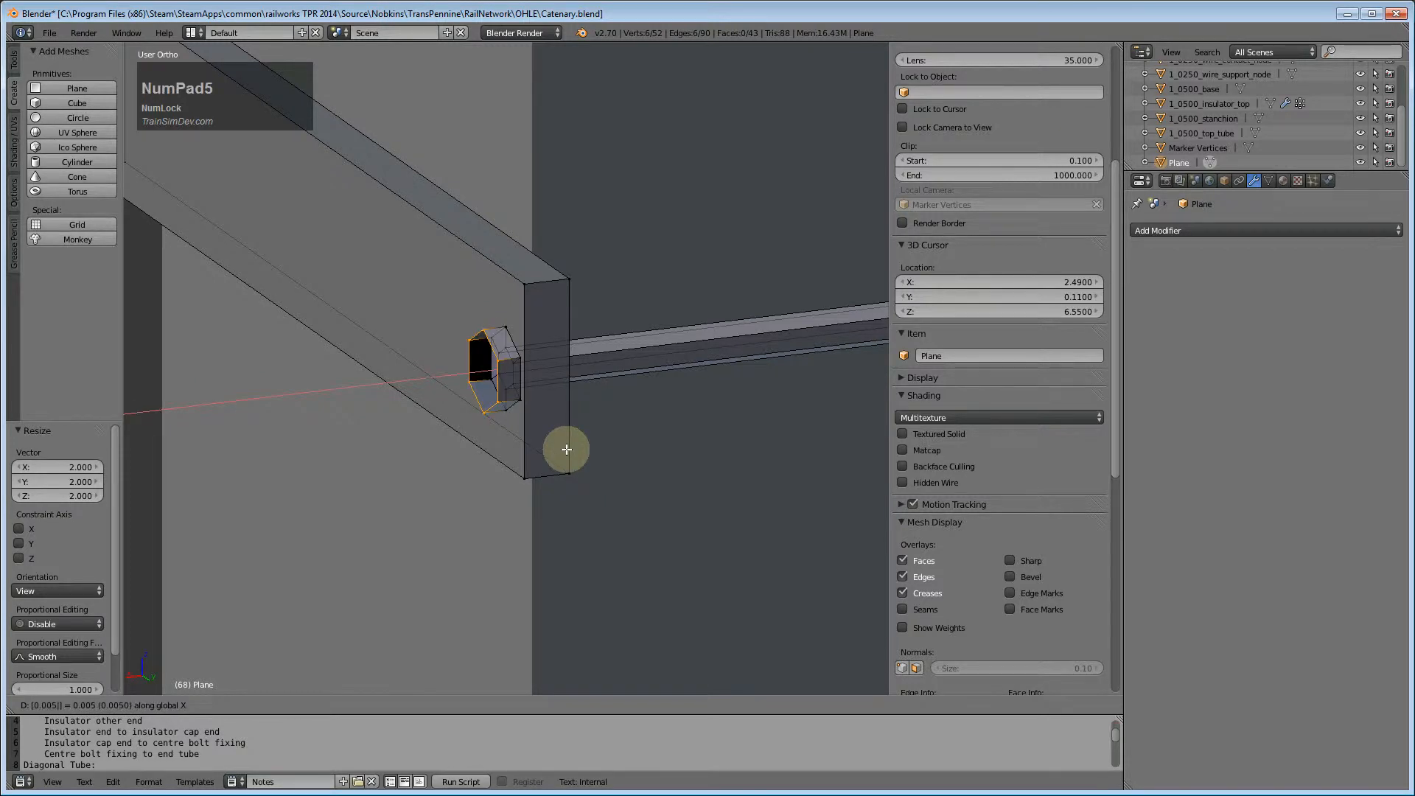
pyautogui.press('Return')
pyautogui.scroll(-3, 621, 483)
pyautogui.press('a')
# - Select the whole bolt with both heads and duplicate it about -0.127 along Y
pyautogui.moveTo(711, 479); pyautogui.dragTo(648, 562, button='middle')
pyautogui.scroll(-2, 683, 541)
pyautogui.scroll(2, 640, 533)
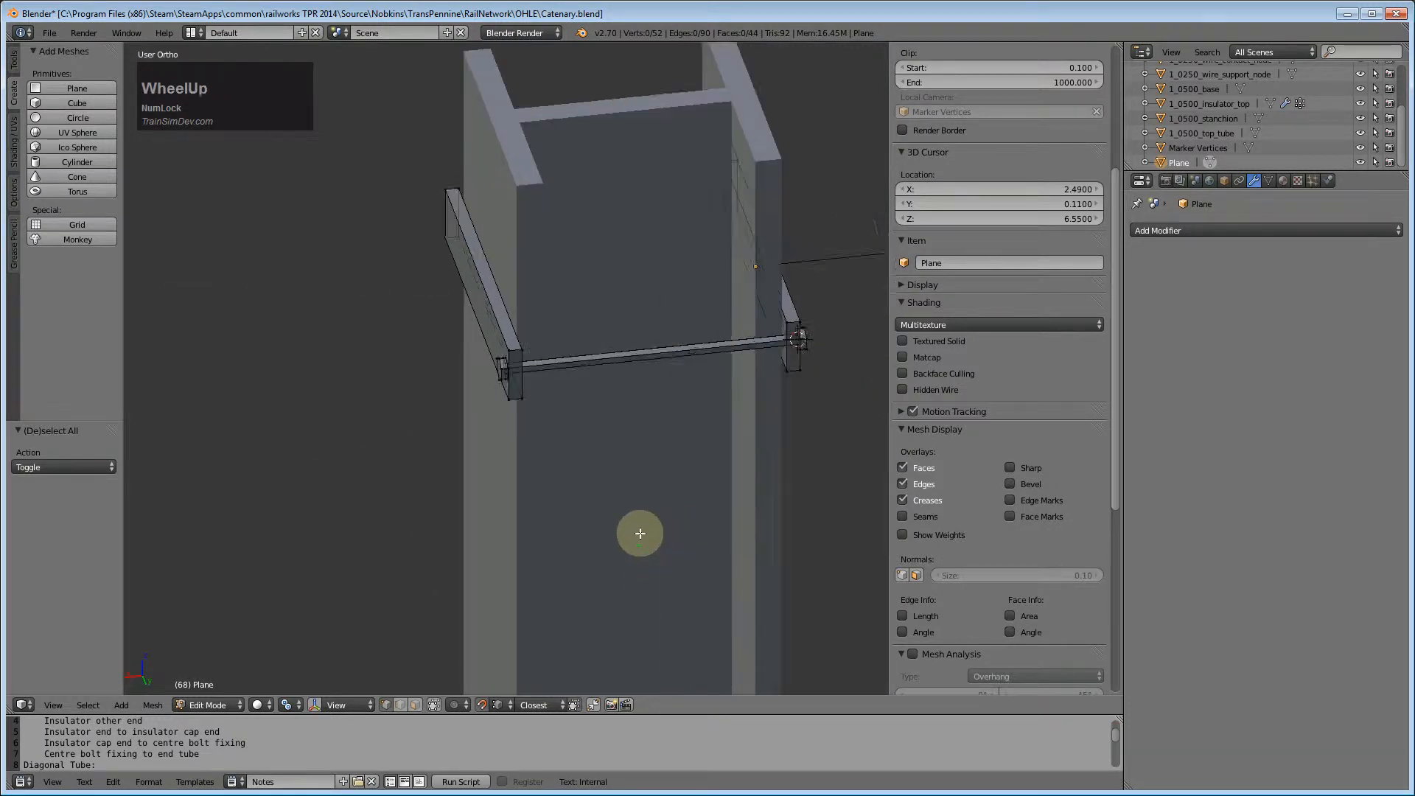
pyautogui.press('ctrl+KP_1')
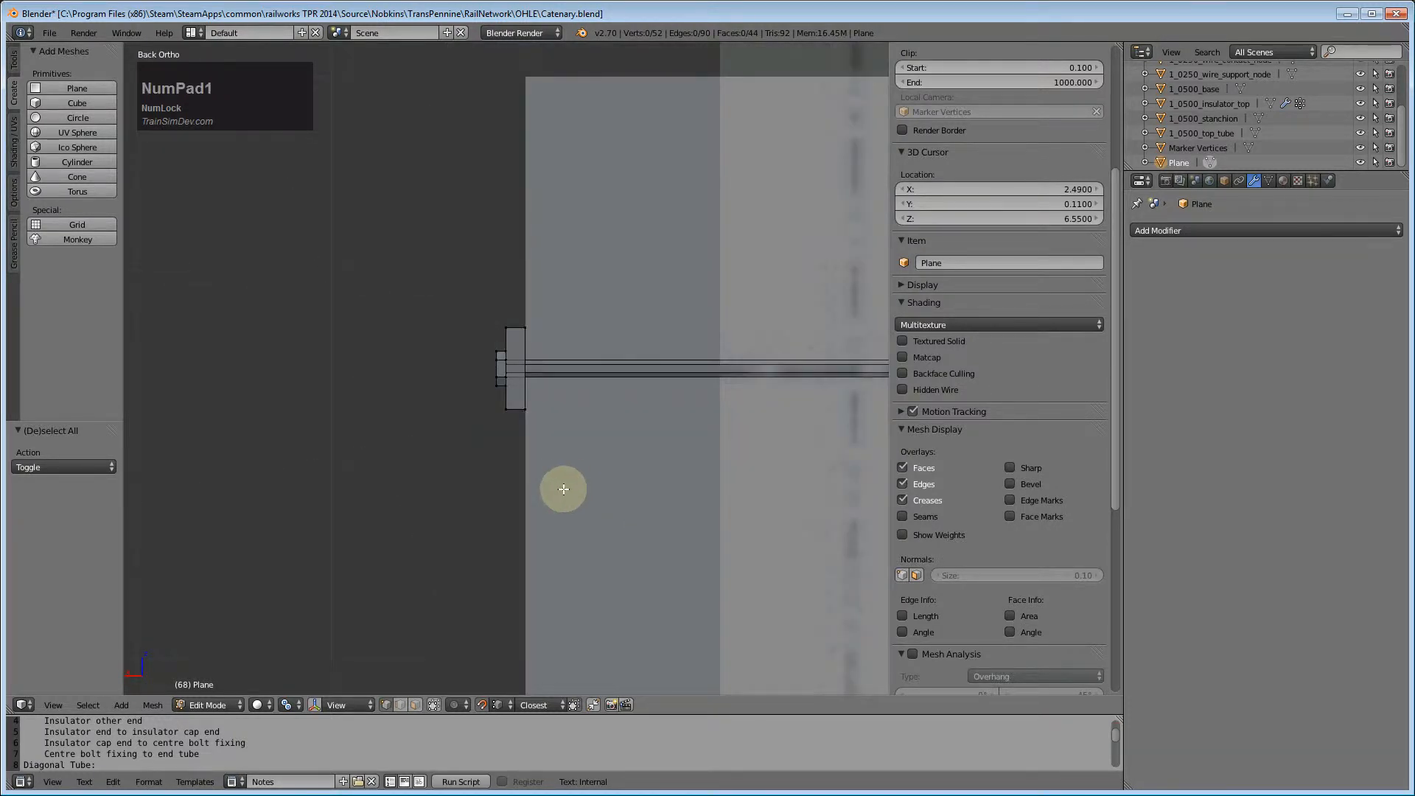
pyautogui.press('ctrl+KP_3')
pyautogui.press('a')
pyautogui.press('a')
pyautogui.press('b')
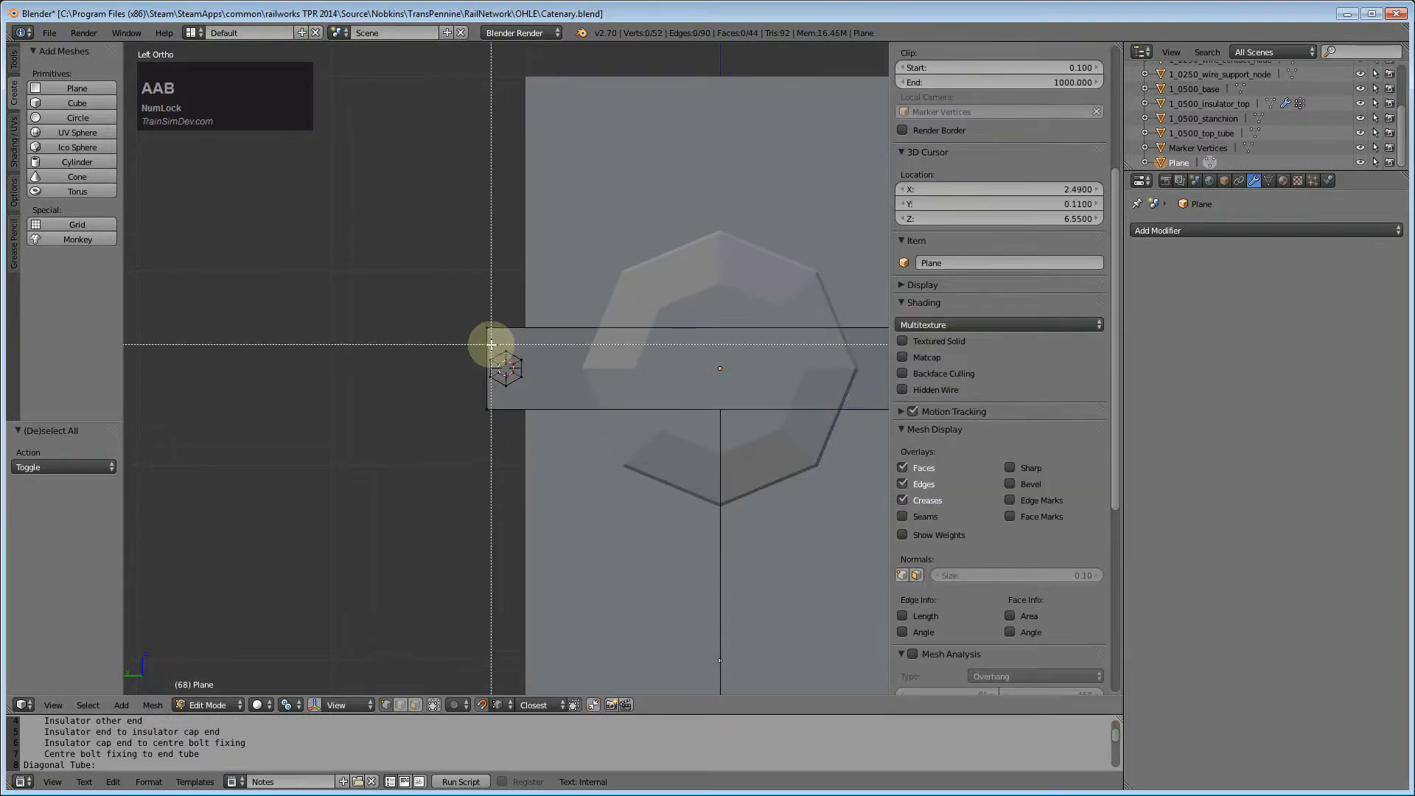
pyautogui.moveTo(492, 344); pyautogui.dragTo(539, 401)
pyautogui.moveTo(461, 433); pyautogui.dragTo(562, 501, button='middle')
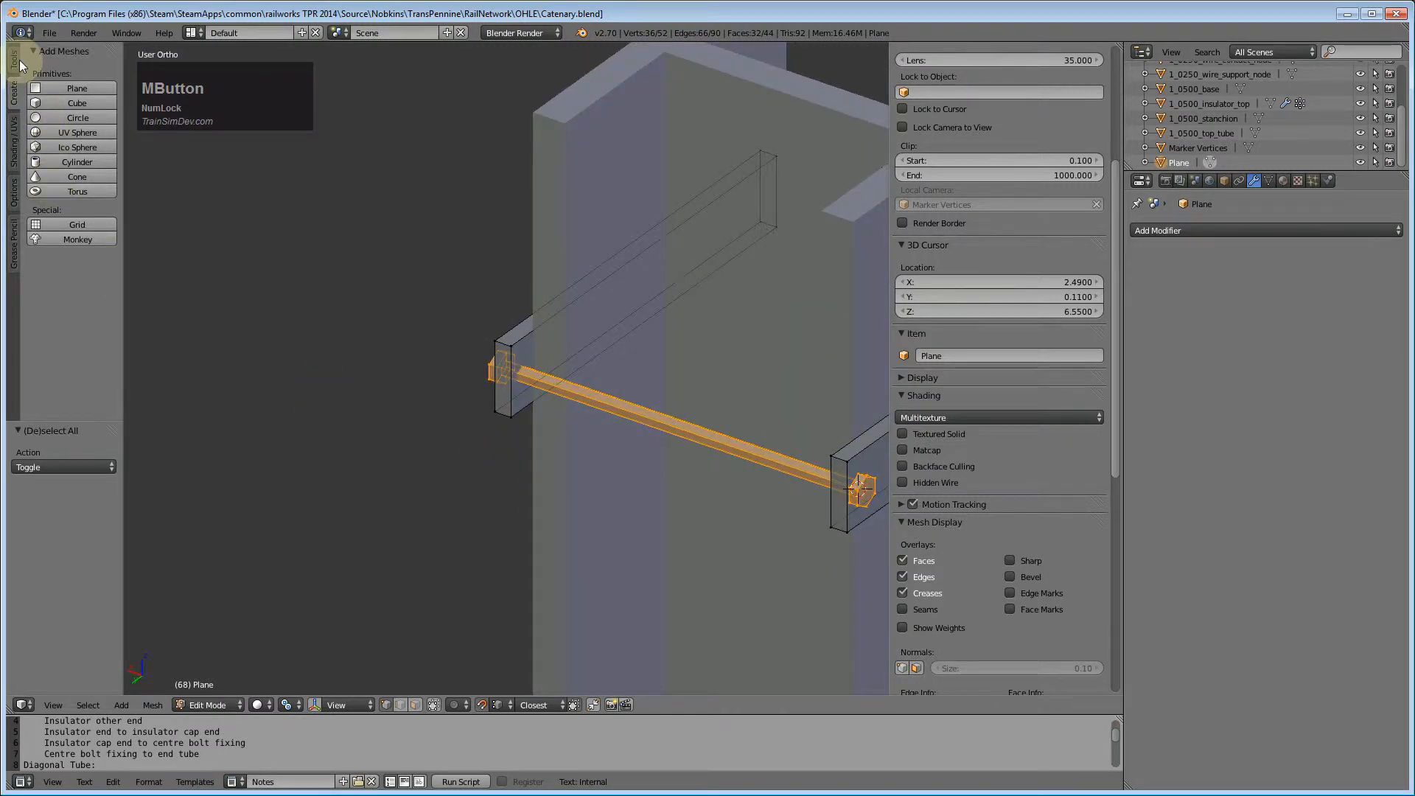
pyautogui.click(17, 61)
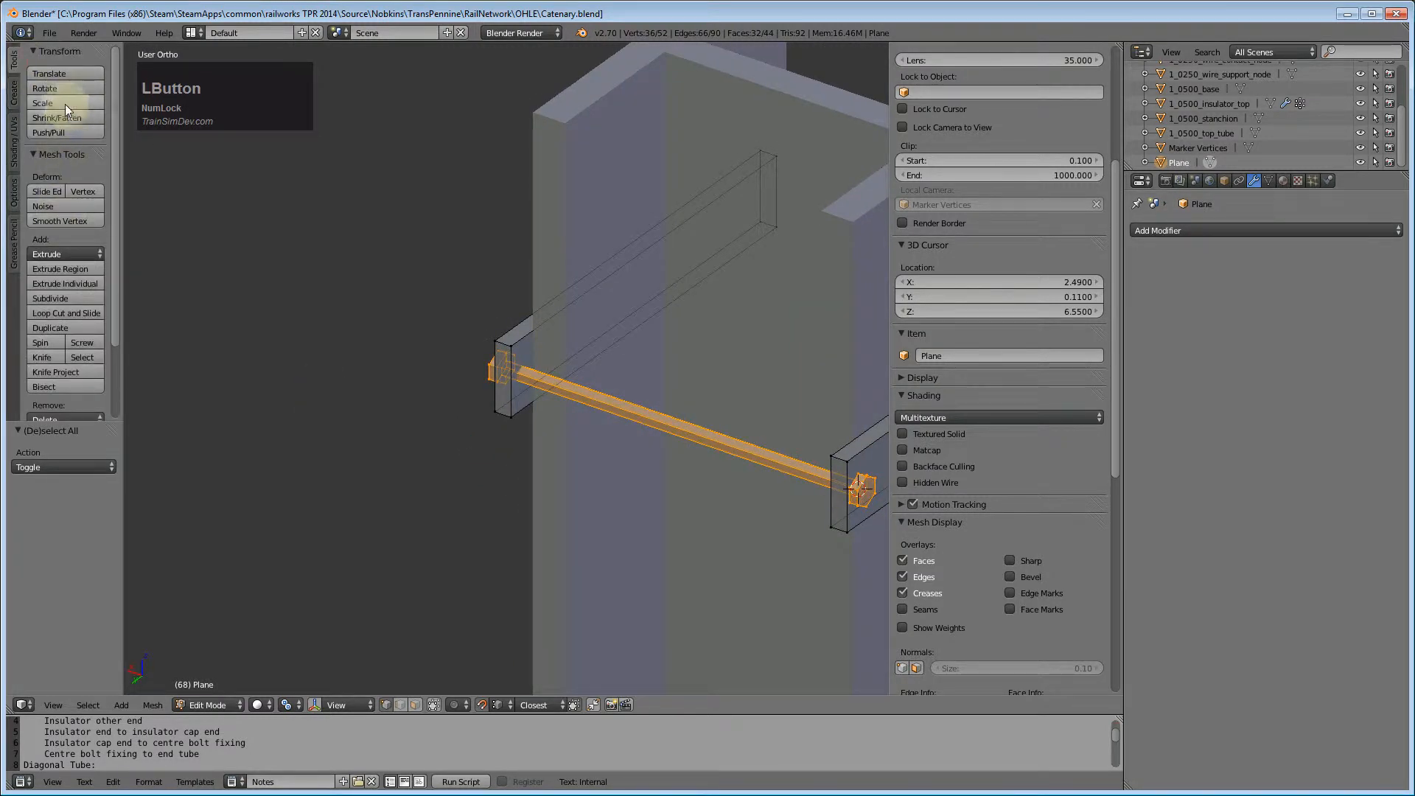
pyautogui.click(66, 327)
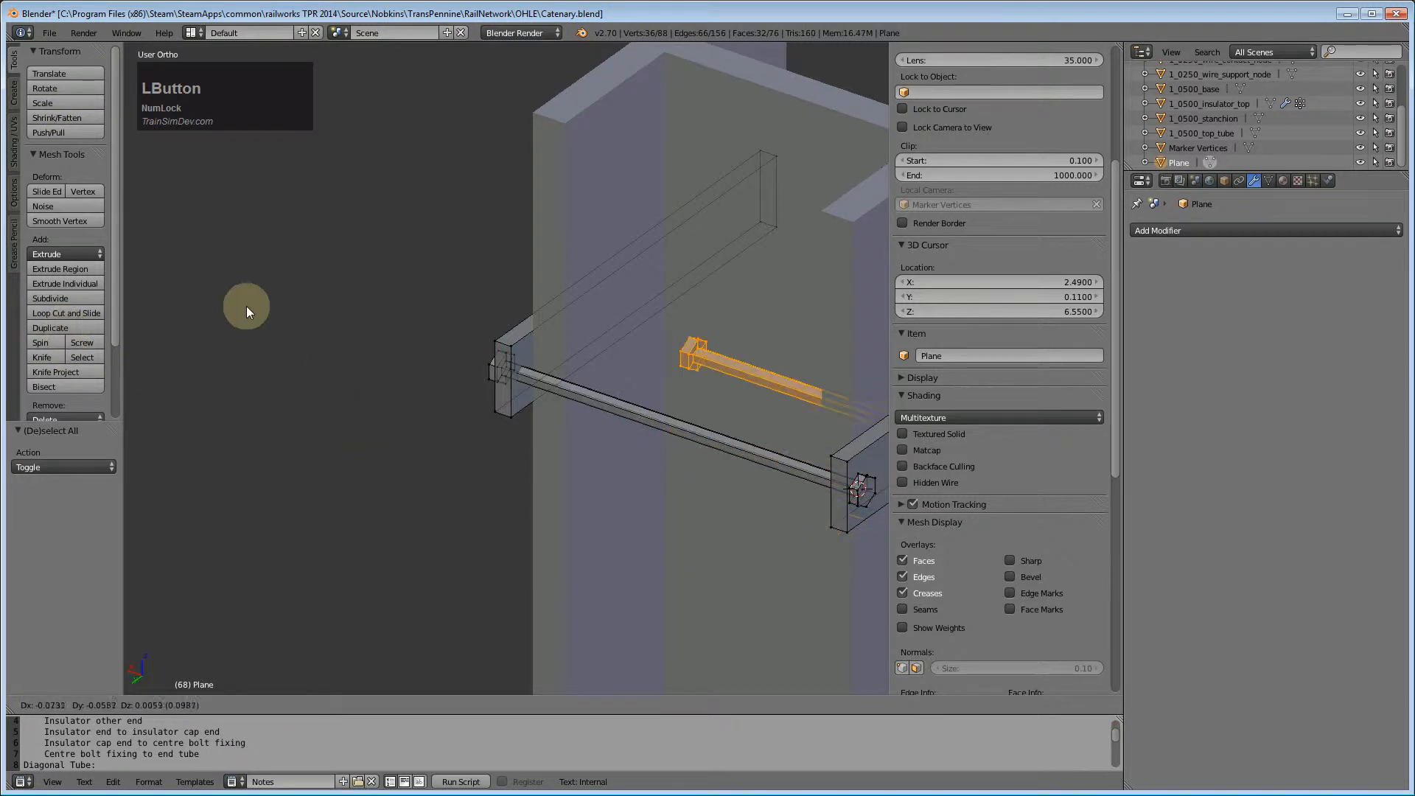
pyautogui.press('y')
pyautogui.click(438, 240)
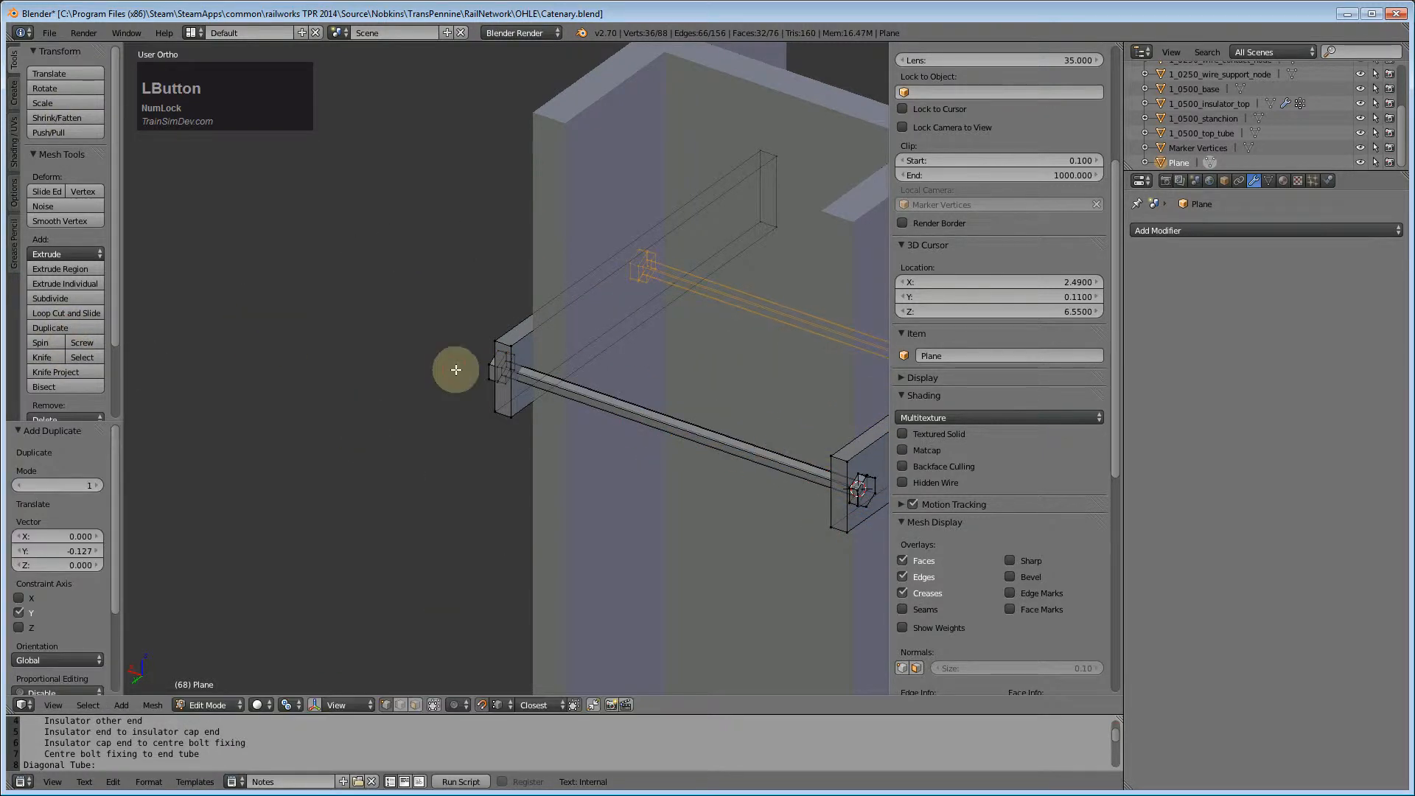
# - Move the duplicated bolt about -0.103 along Y, snapping it to the opposite end of the bars
pyautogui.press('ctrl+KP_1')
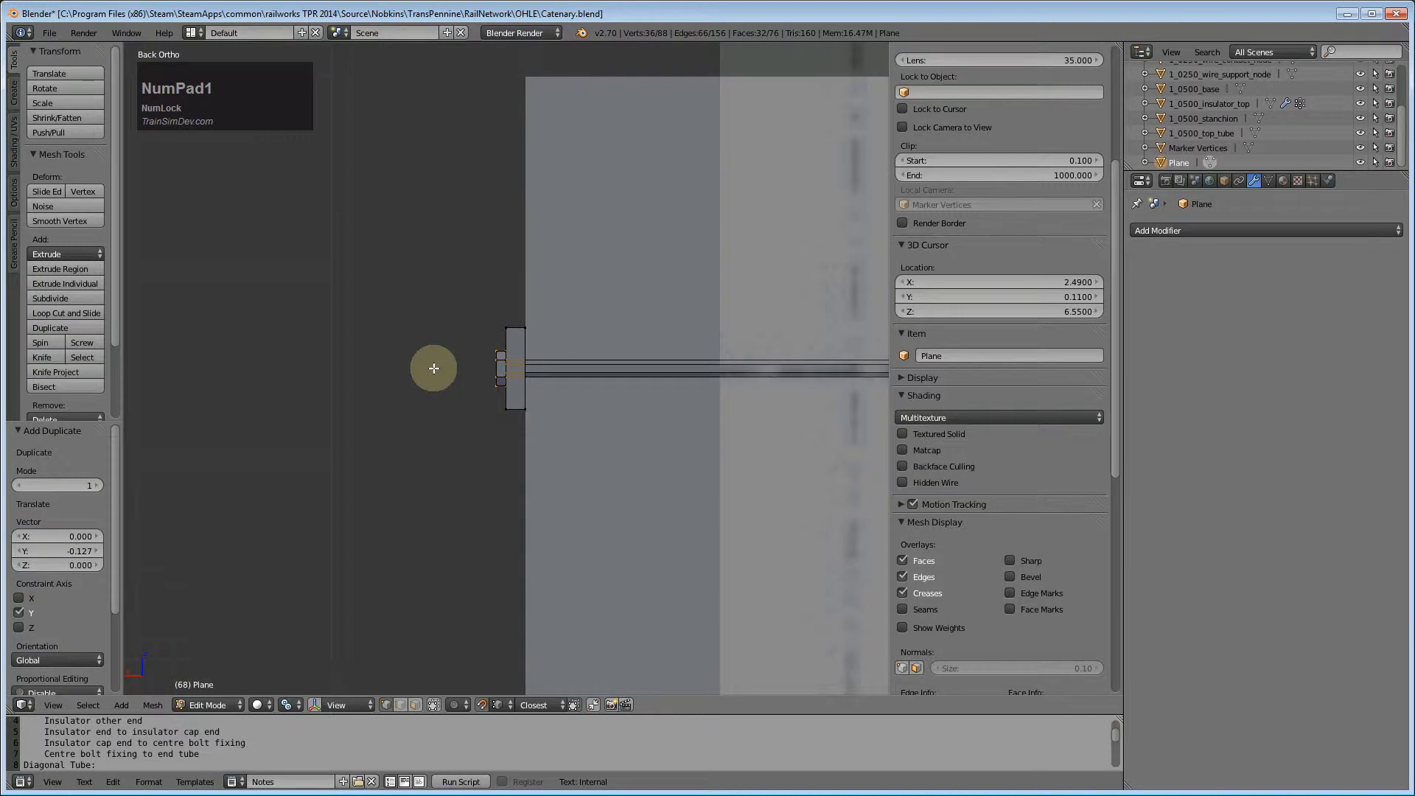
pyautogui.press('ctrl+KP_3')
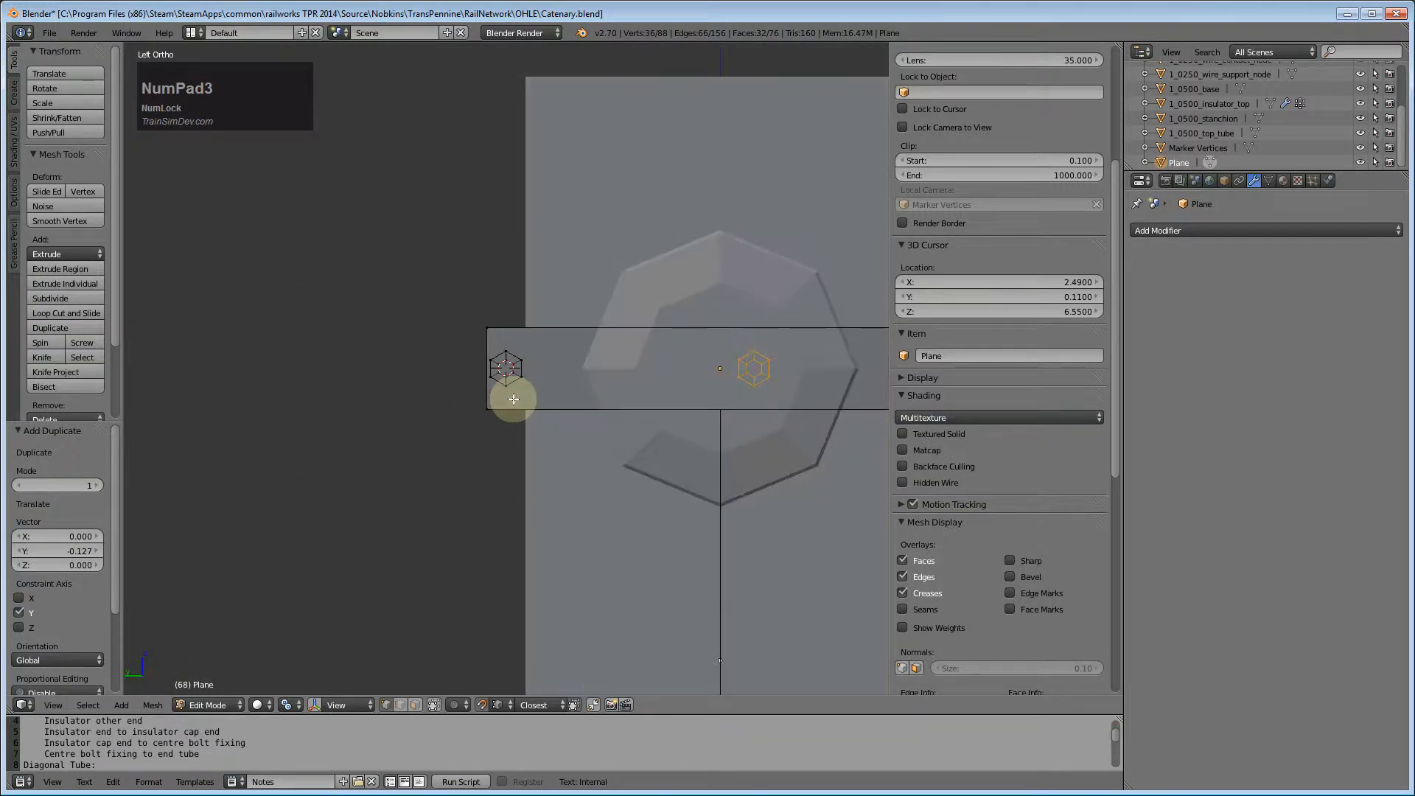
pyautogui.scroll(-2, 563, 382)
pyautogui.keyDown('shift'); pyautogui.moveTo(562, 383); pyautogui.dragTo(511, 401, button='middle'); pyautogui.keyUp('shift')
pyautogui.scroll(3, 604, 378)
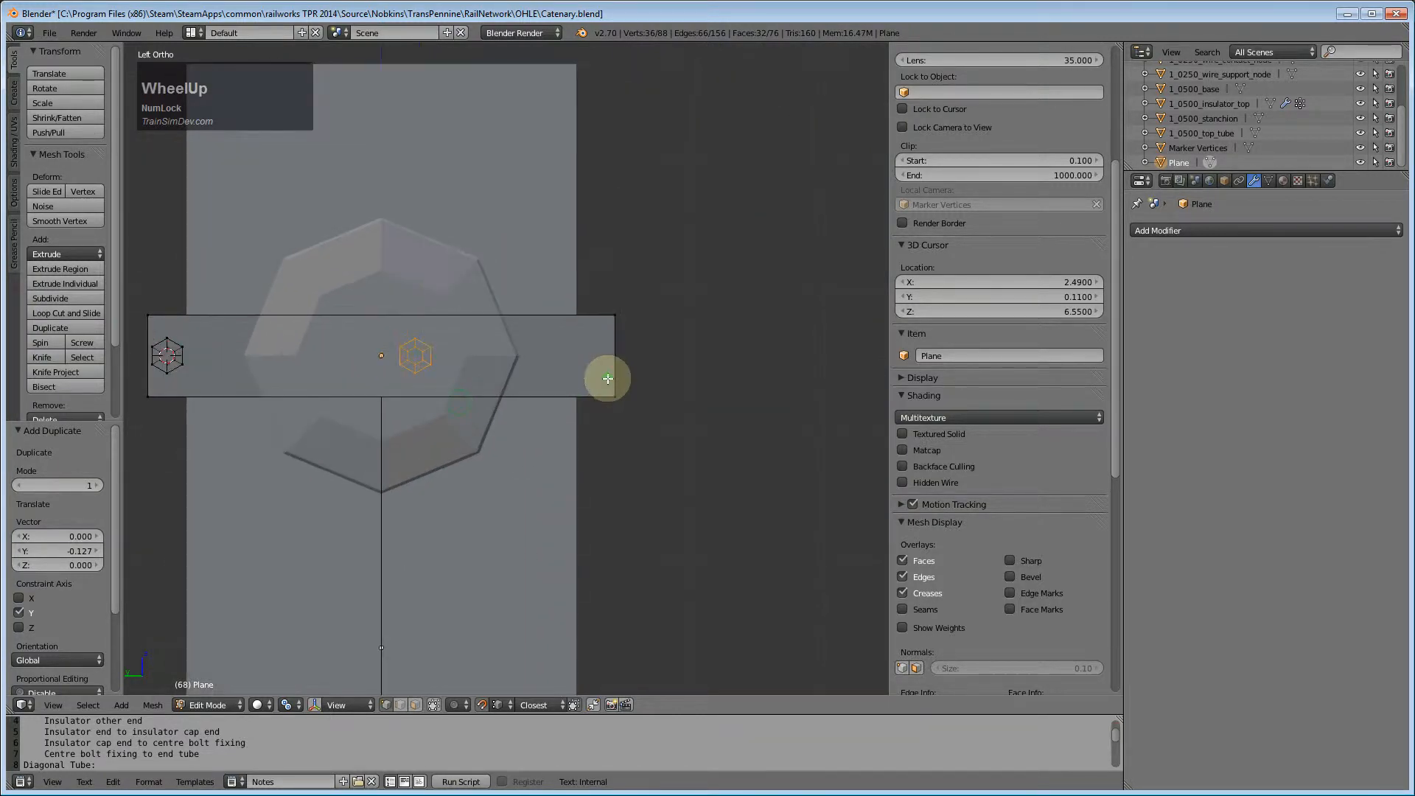
pyautogui.press('g')
pyautogui.press('y')
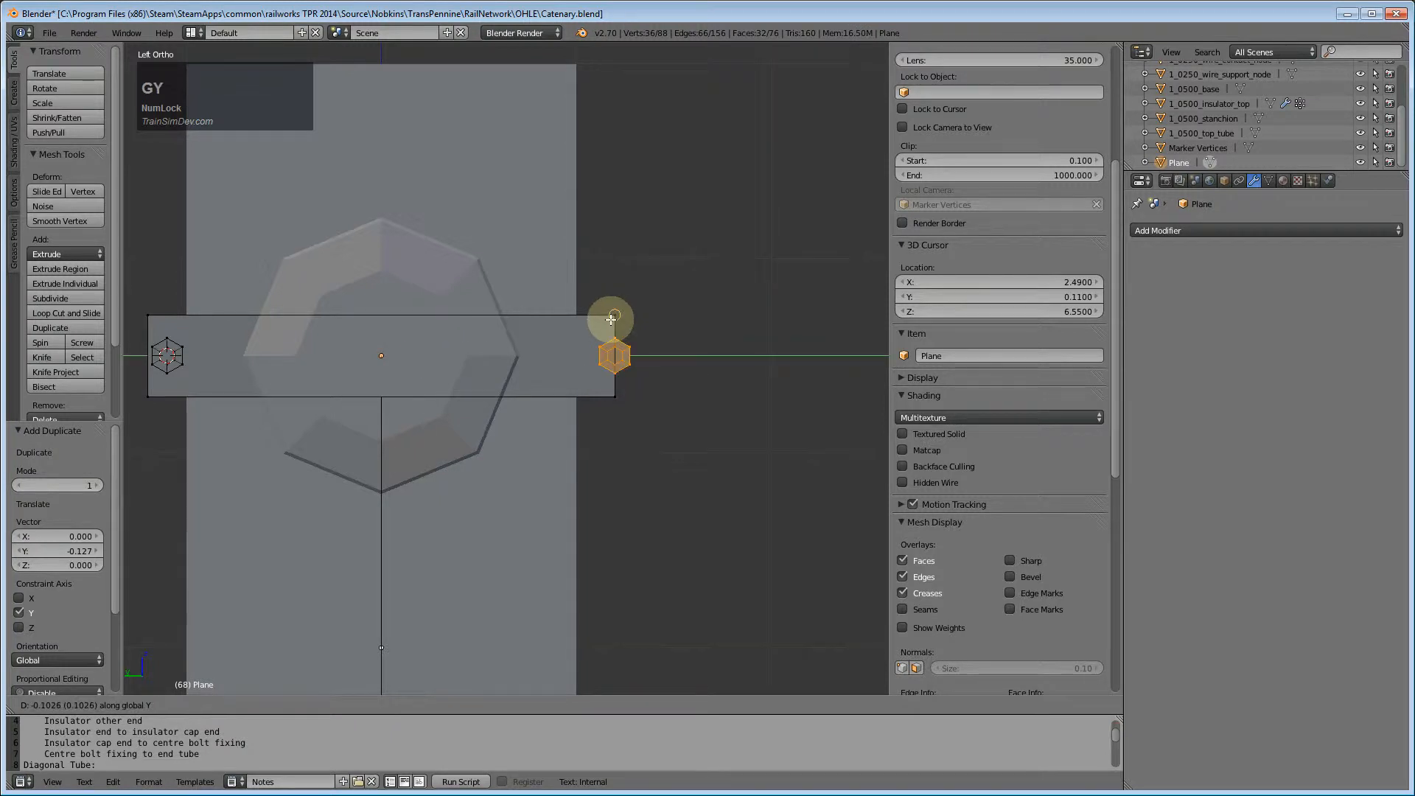
pyautogui.click(611, 319)
# - Set the snap target to Center and try to snap the duplicated bolt along Y to the bar's end corner
pyautogui.scroll(2, 685, 411)
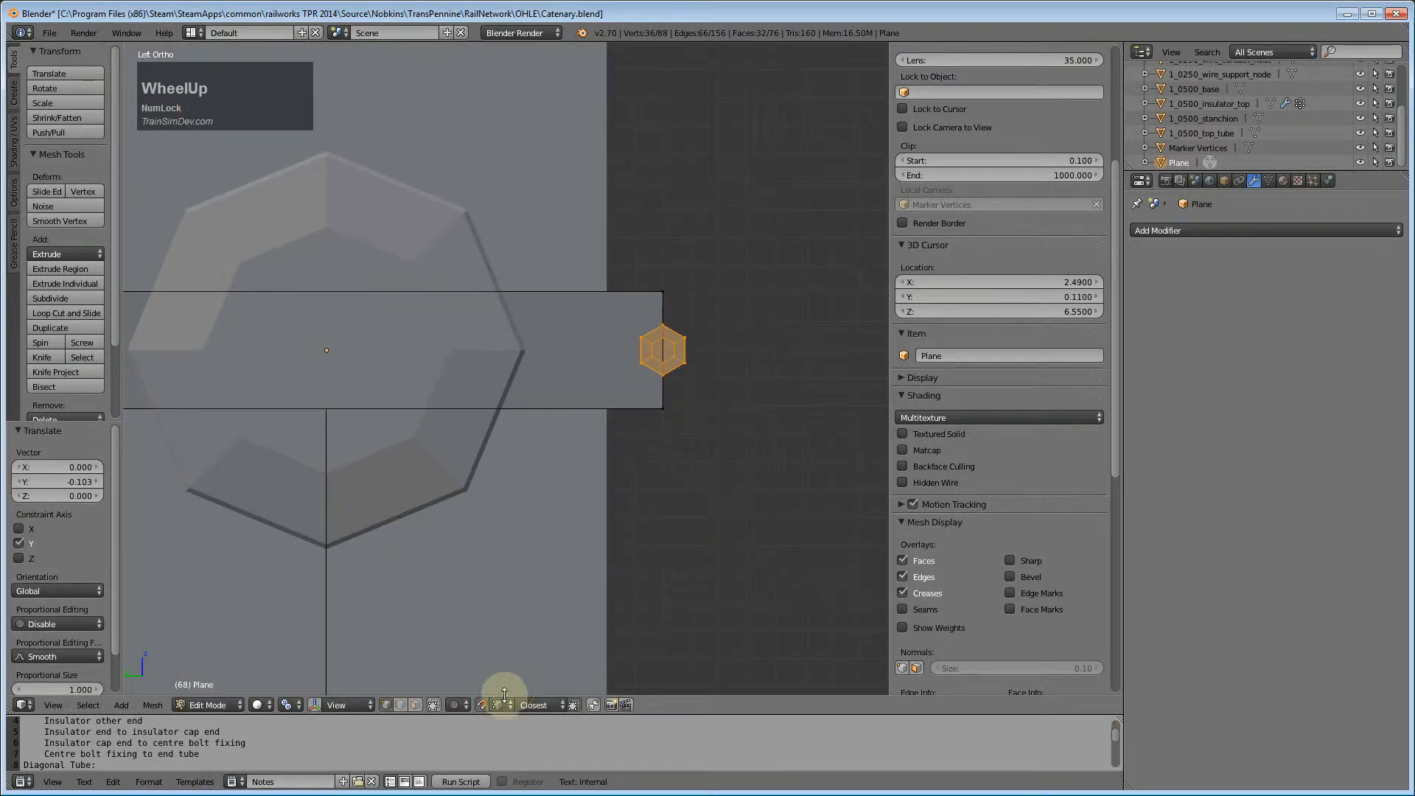
pyautogui.click(533, 705)
pyautogui.click(551, 669)
pyautogui.press('g')
pyautogui.press('y')
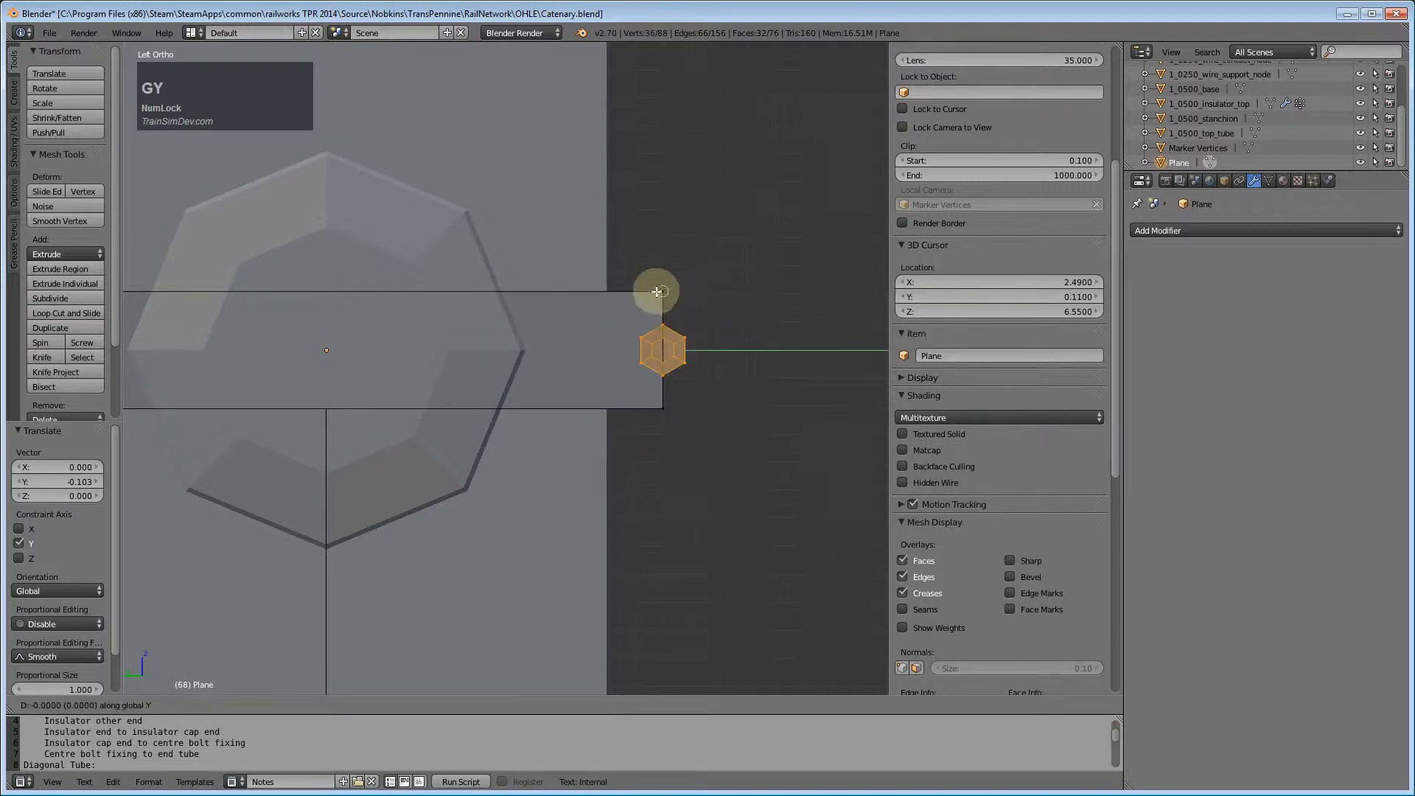
pyautogui.click(668, 294)
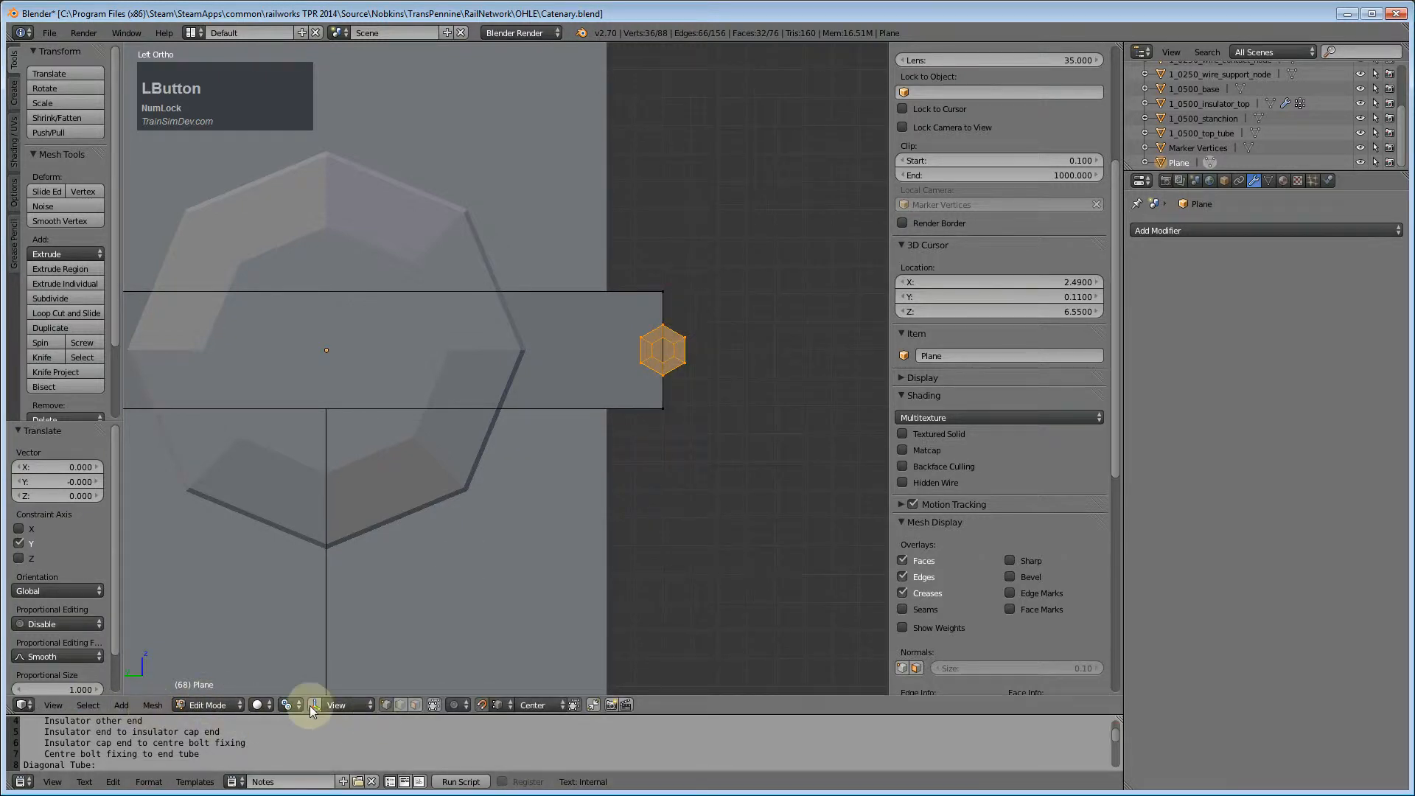
# - Select the two outer corner vertices at the insulator-side bar's end beside the duplicated bolt and snap the 3D cursor to them
pyautogui.rightClick(667, 293)
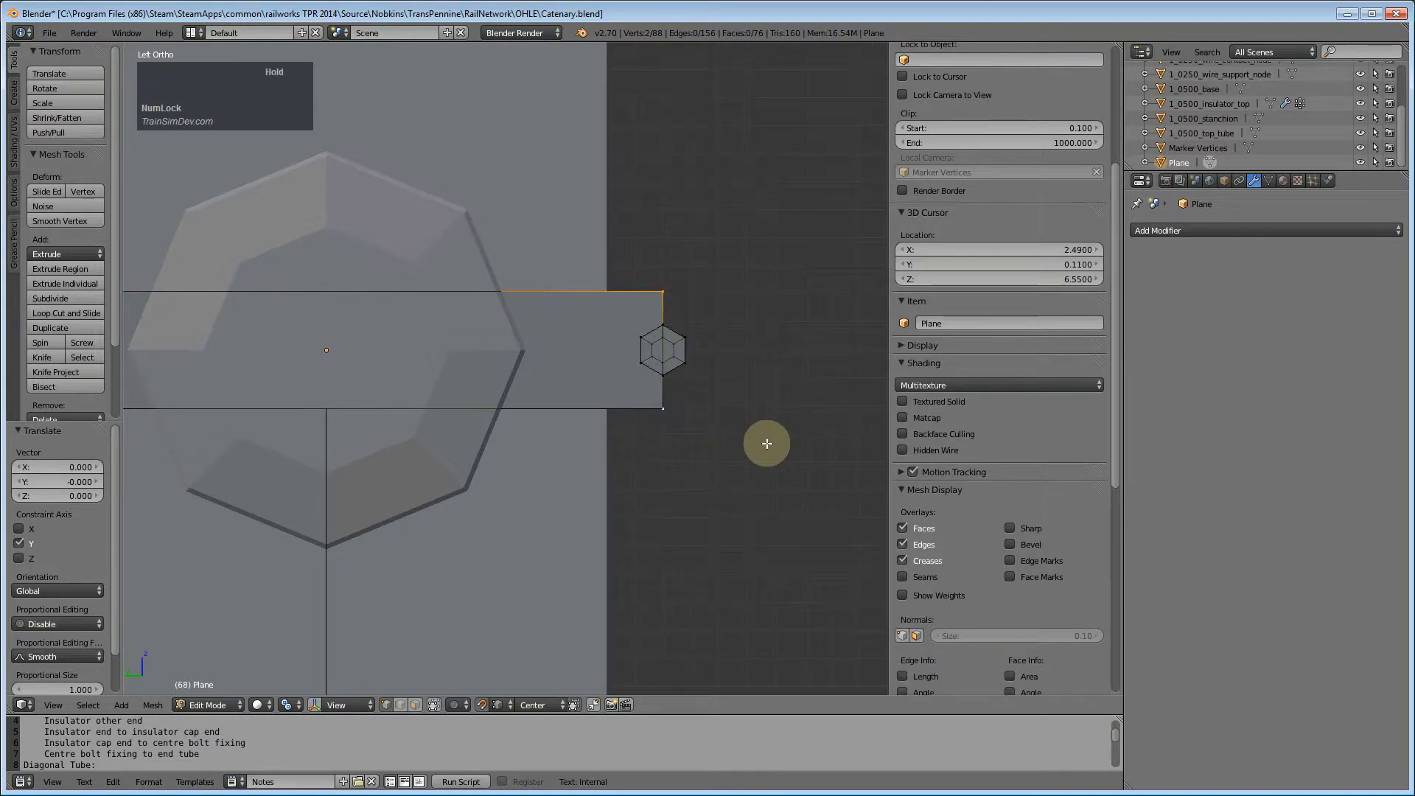
pyautogui.moveTo(746, 417); pyautogui.dragTo(695, 429, button='middle')
pyautogui.rightClick(359, 351)
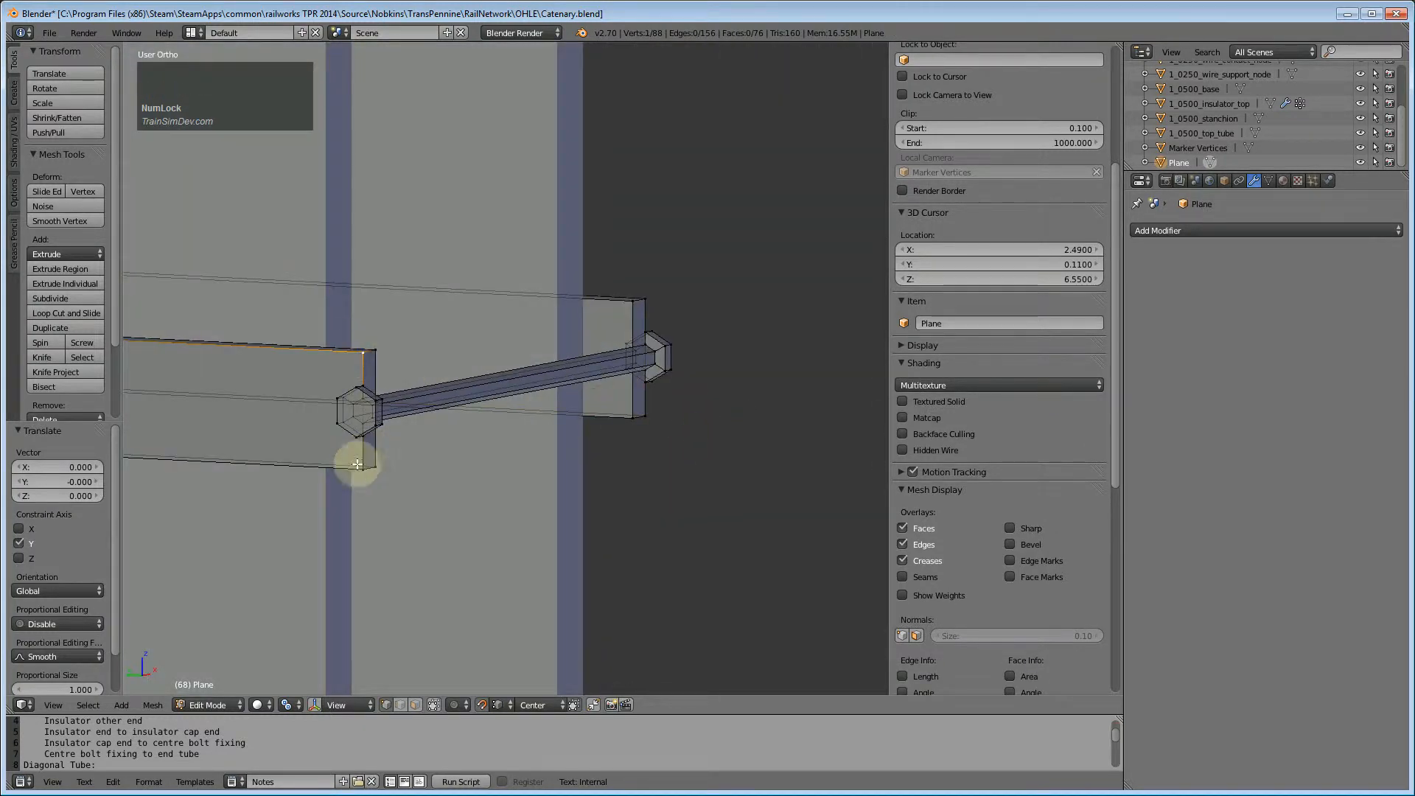
pyautogui.keyDown('shift'); pyautogui.rightClick(357, 464); pyautogui.keyUp('shift')
pyautogui.hotkey('shift', 's')
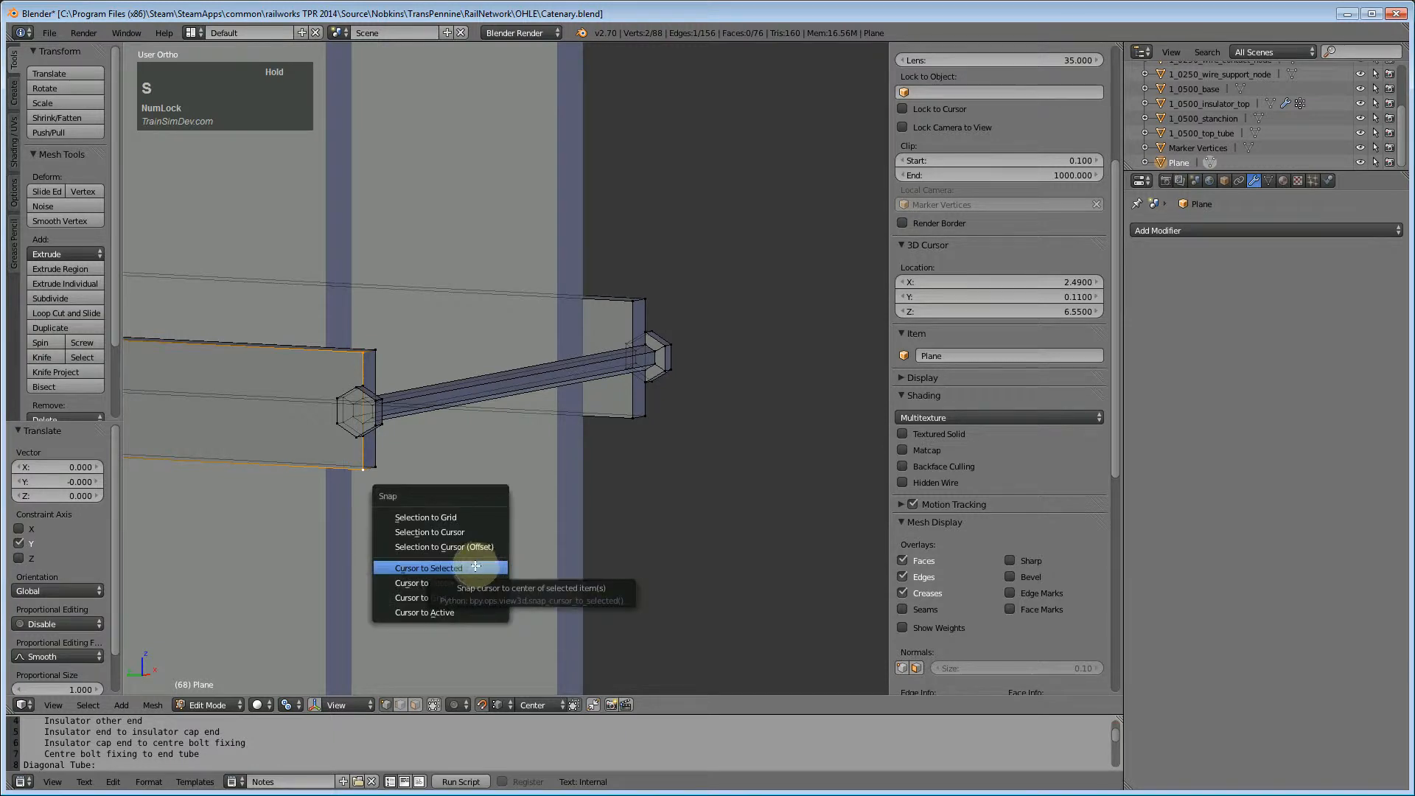
pyautogui.click(487, 578)
# - Set the 3D cursor's Y location to -0.11, just inside the end of the bar
pyautogui.moveTo(515, 562); pyautogui.dragTo(611, 549, button='middle')
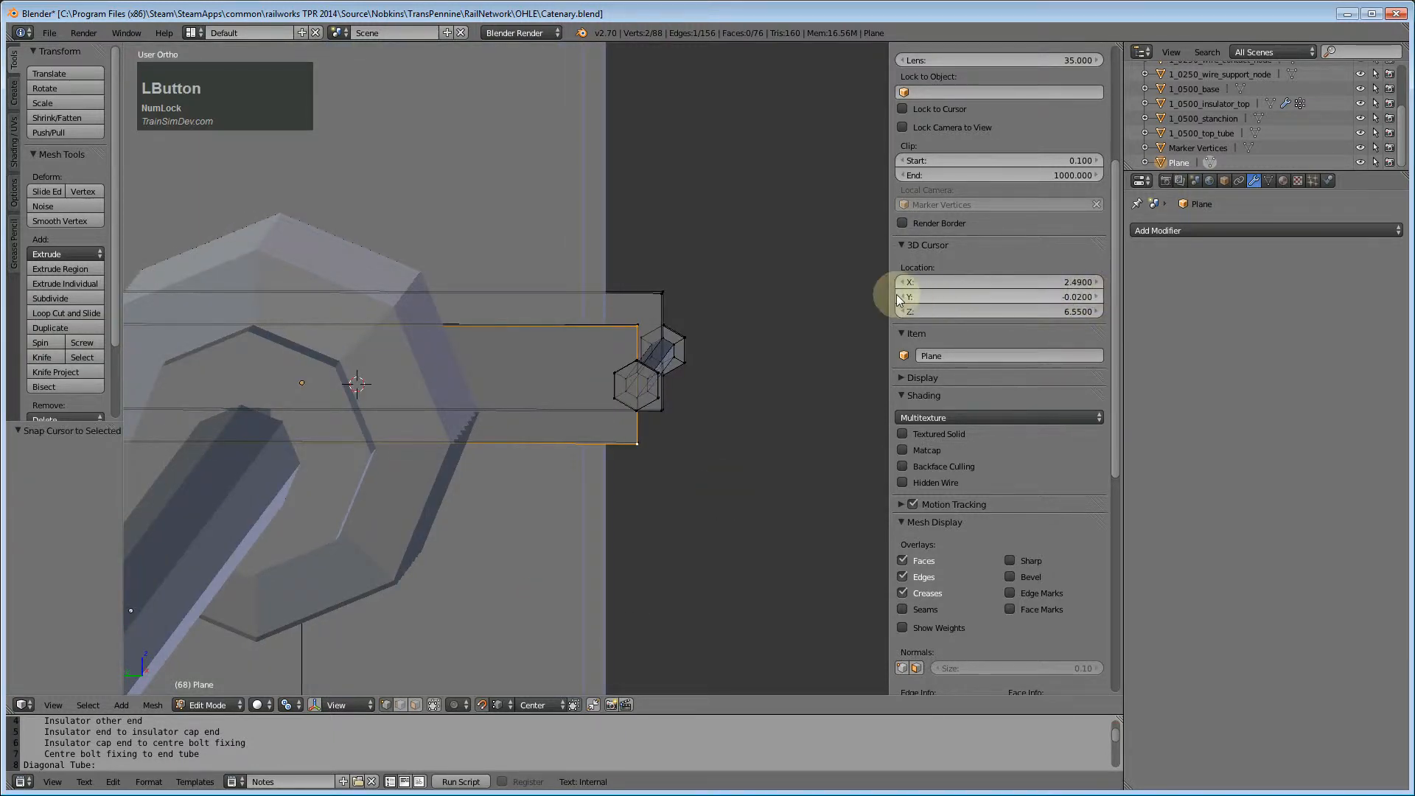
pyautogui.click(1069, 303)
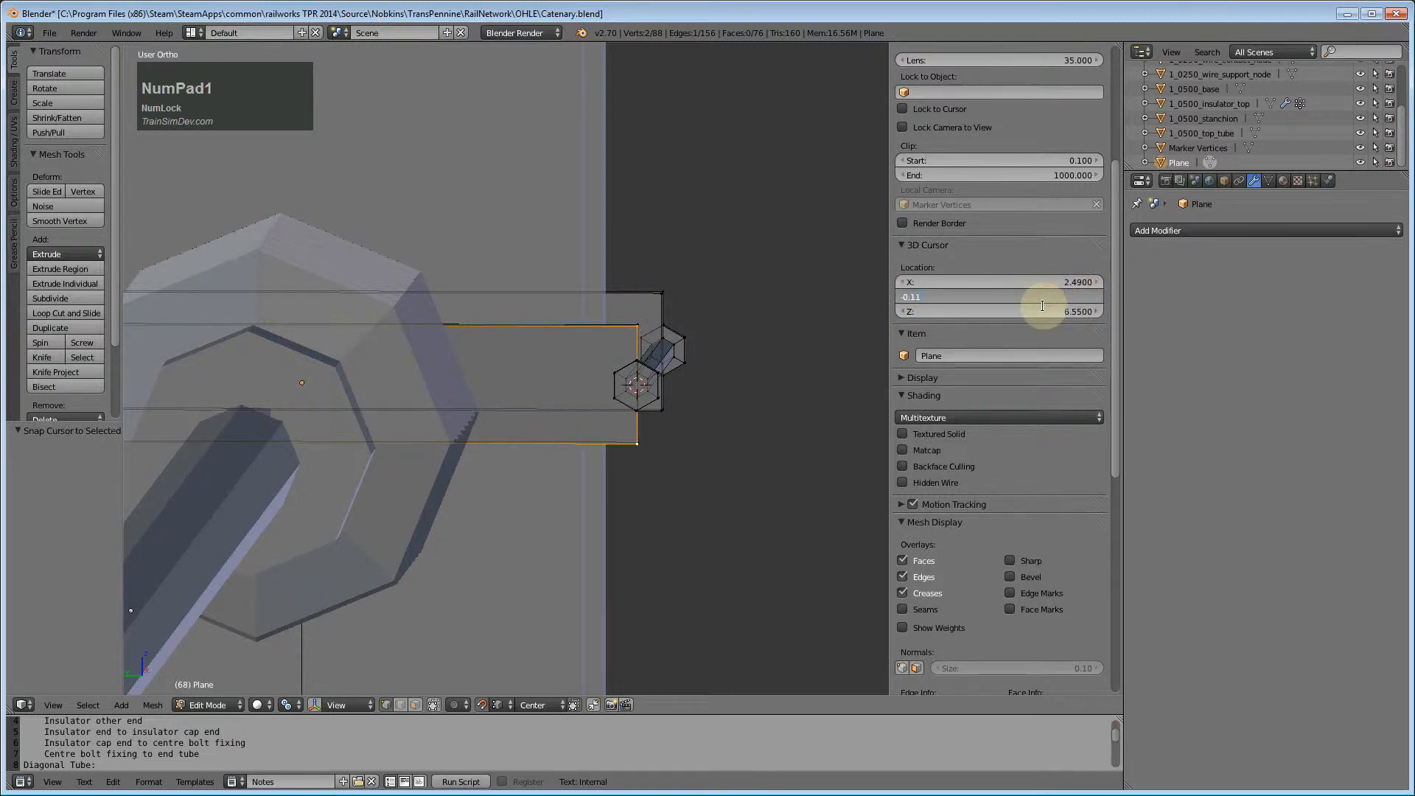
pyautogui.write('-0.11')
pyautogui.press('Return')
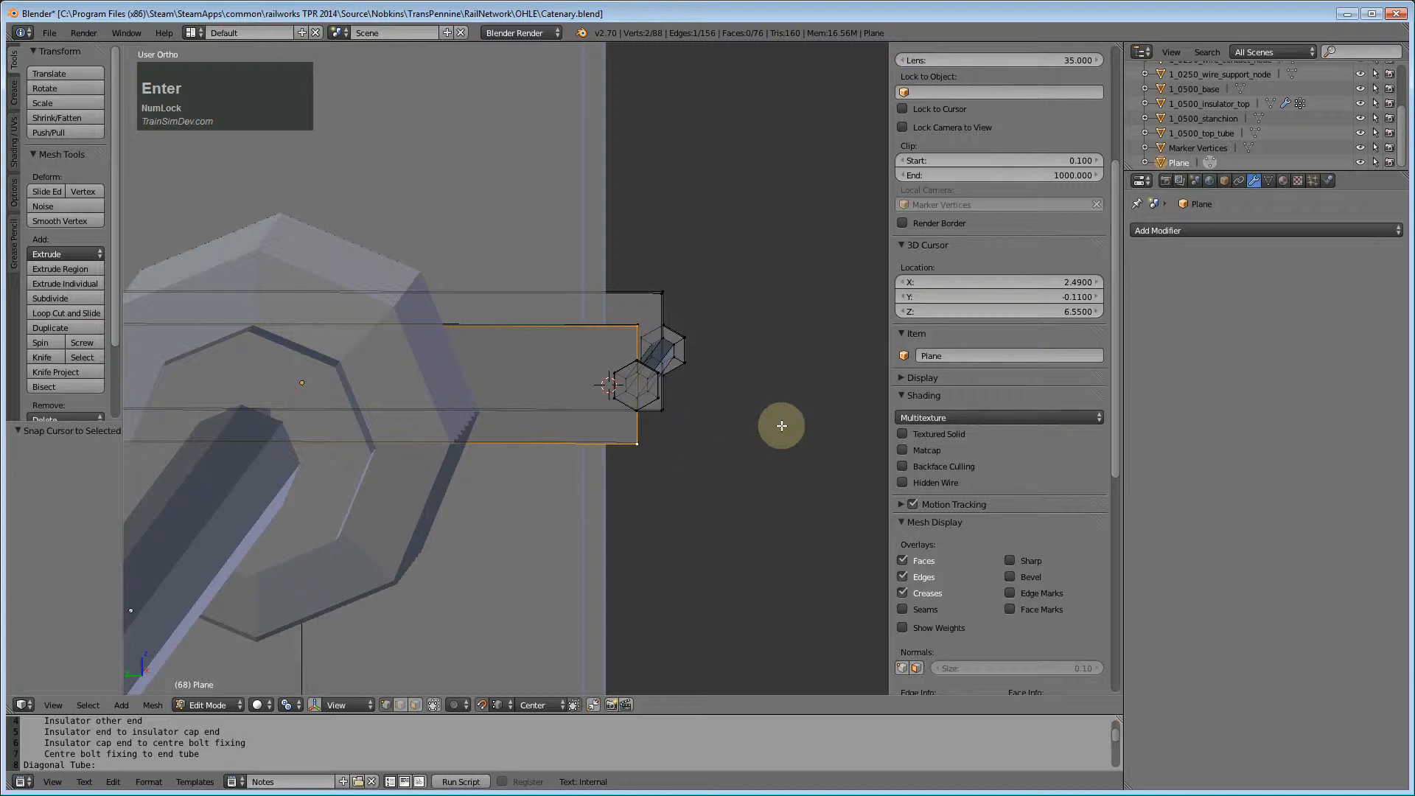
# - Select the whole duplicated bolt and set its median Y to -0.11
pyautogui.moveTo(1109, 315); pyautogui.dragTo(1142, 184)
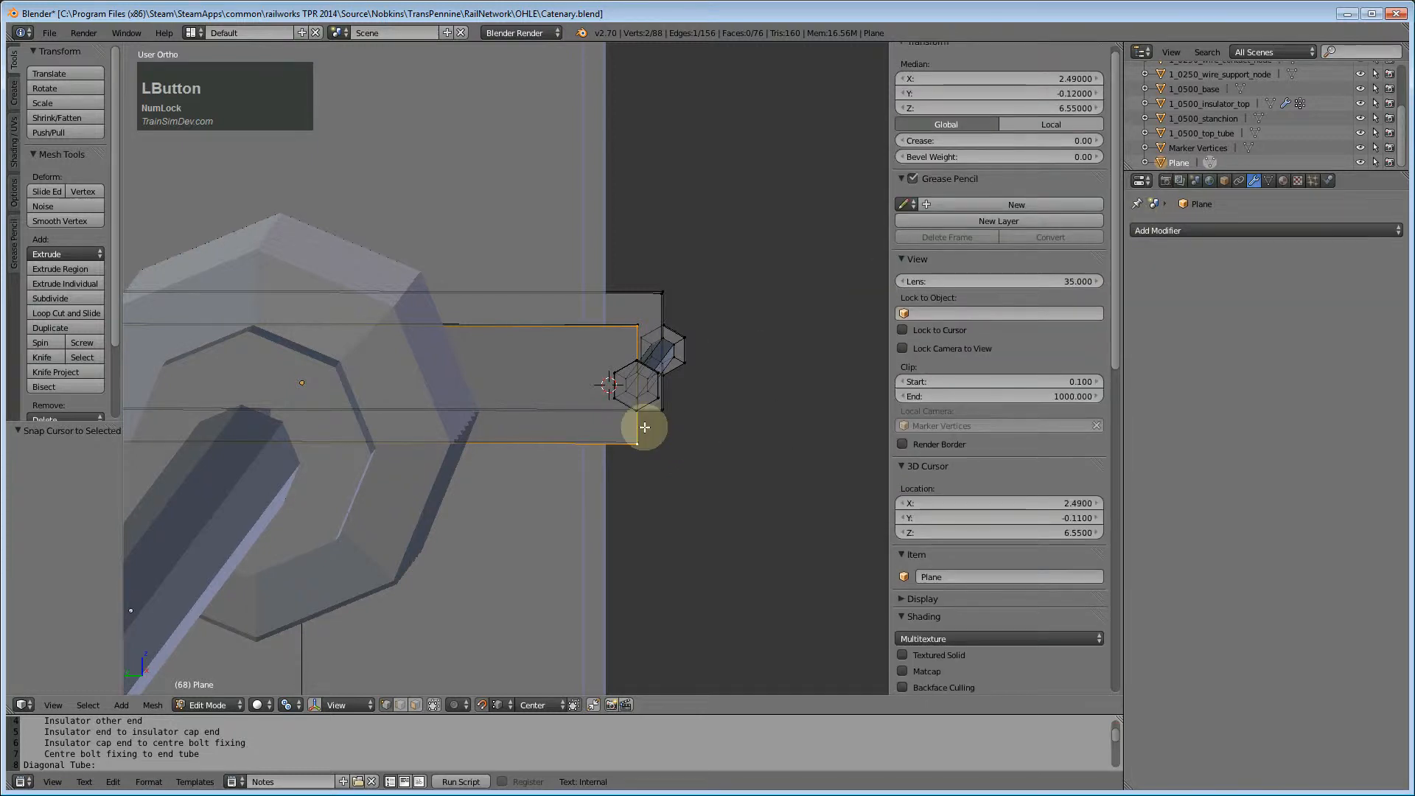
pyautogui.press('KP_3')
pyautogui.press('a')
pyautogui.press('b')
pyautogui.moveTo(637, 317); pyautogui.dragTo(709, 387)
pyautogui.click(1074, 93)
pyautogui.write('-0.12')
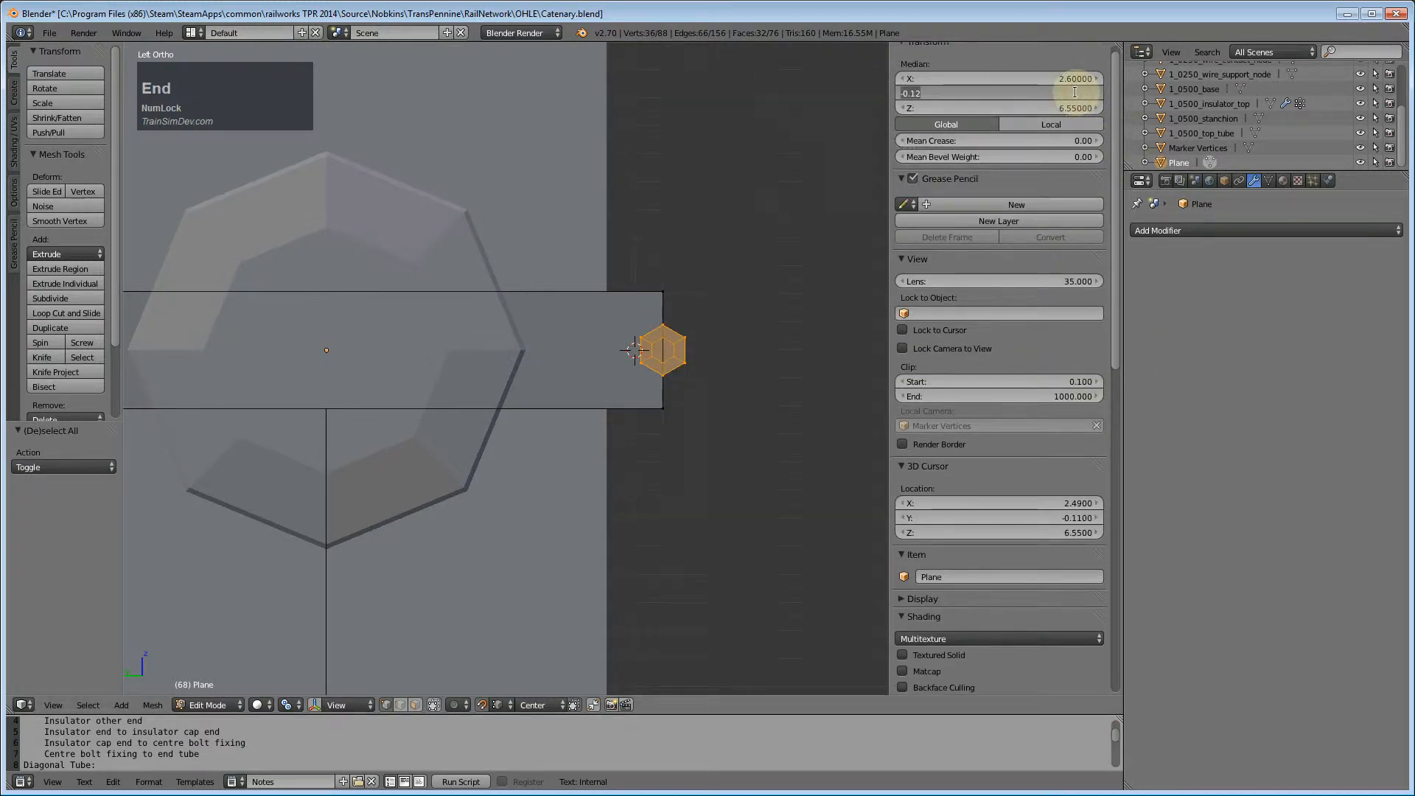
pyautogui.press('Return')
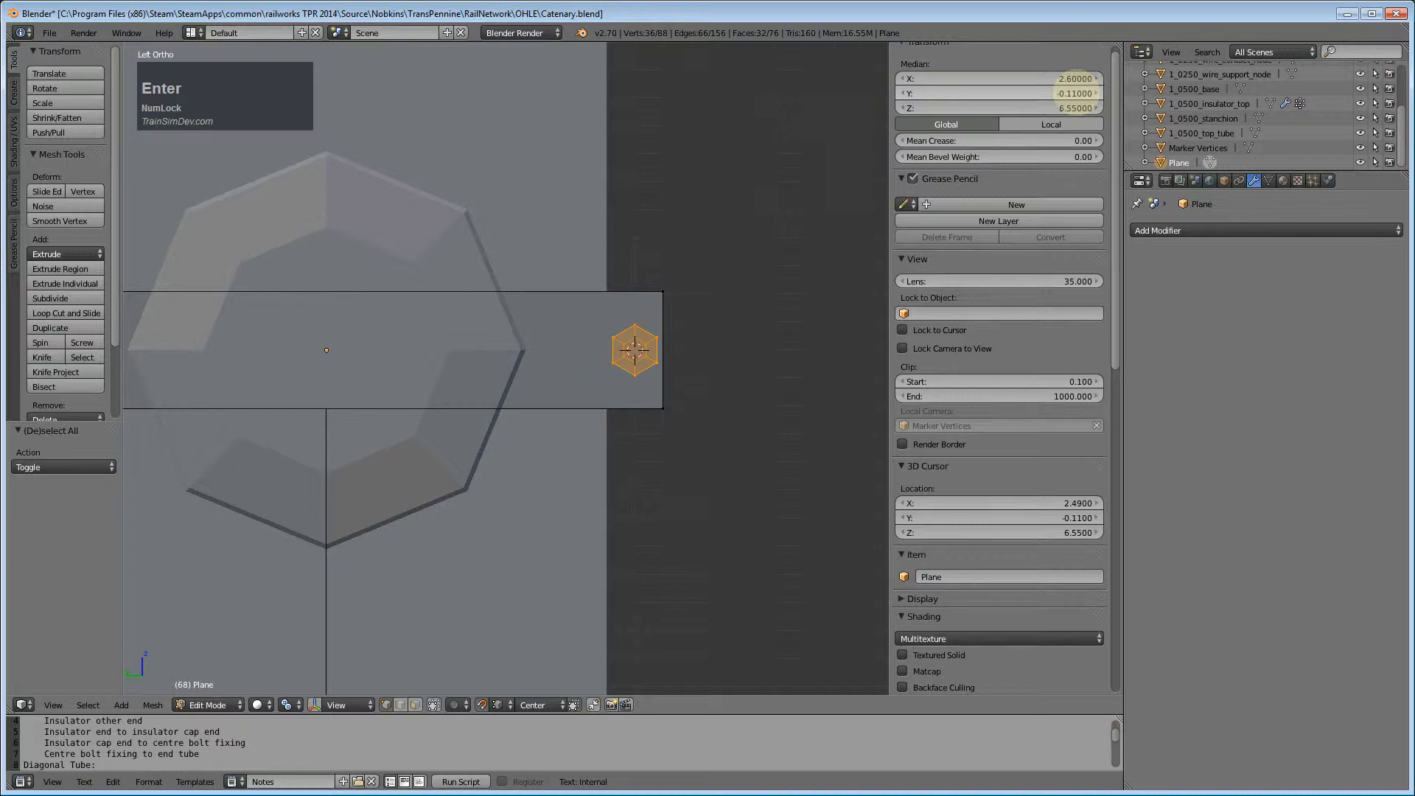
# - Subdivide the upper and lower long edges of the insulator-side bar's outer face with 2 cuts
pyautogui.moveTo(631, 357); pyautogui.dragTo(442, 460, button='middle')
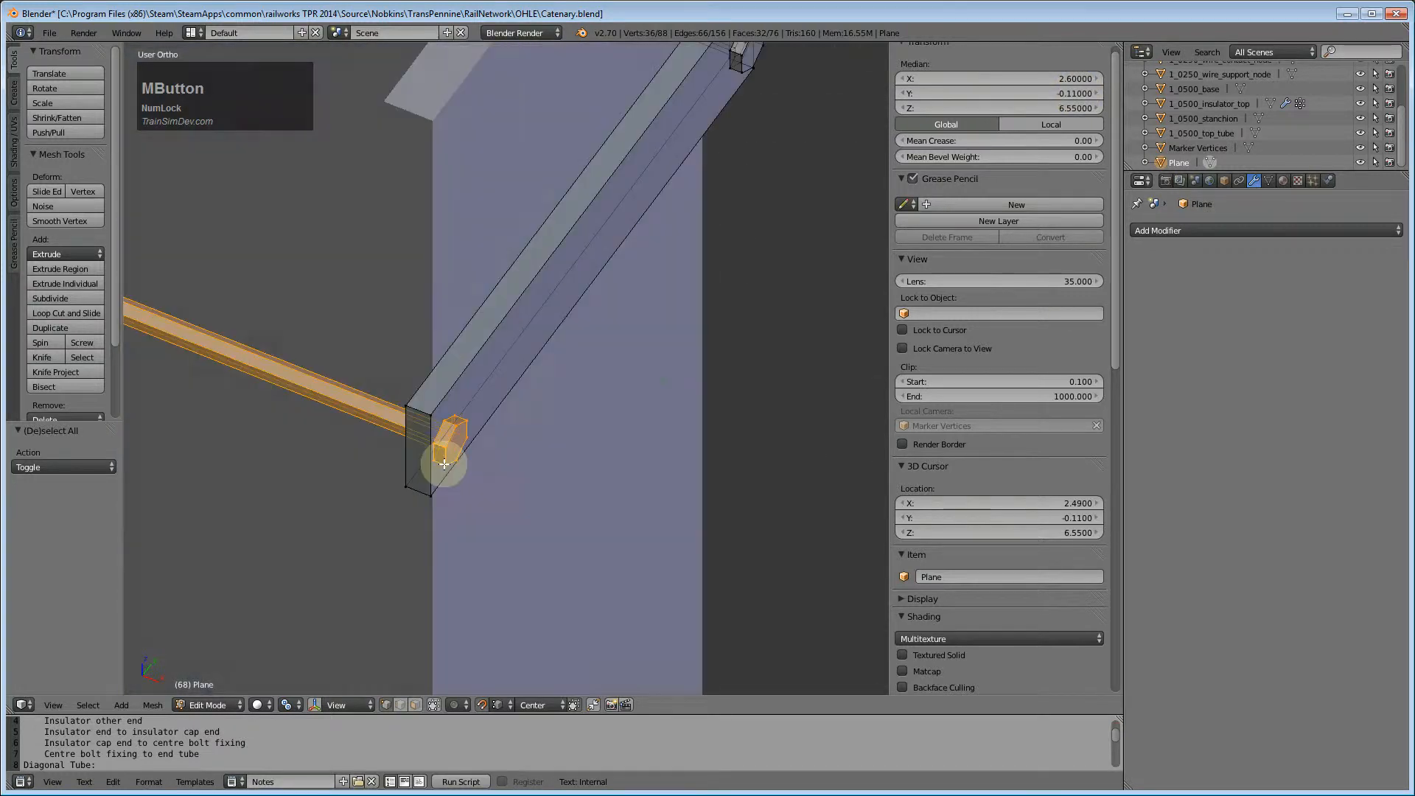
pyautogui.scroll(-2, 460, 508)
pyautogui.moveTo(460, 508); pyautogui.dragTo(729, 512, button='middle')
pyautogui.moveTo(682, 562); pyautogui.dragTo(577, 420, button='middle')
pyautogui.scroll(2, 740, 500)
pyautogui.scroll(1, 740, 500)
pyautogui.click(400, 705)
pyautogui.rightClick(460, 380)
pyautogui.keyDown('shift'); pyautogui.rightClick(504, 431); pyautogui.keyUp('shift')
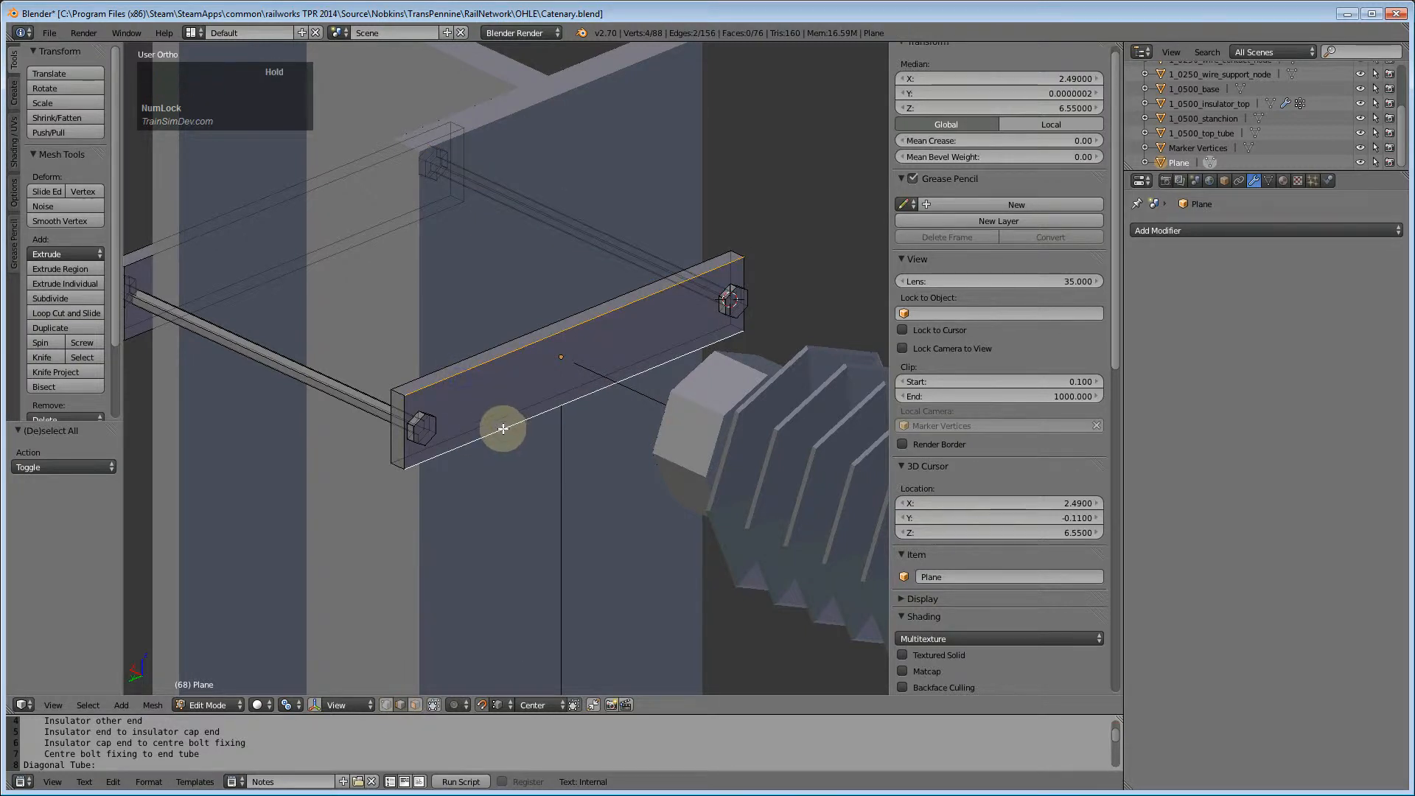
pyautogui.press('w')
pyautogui.click(453, 387)
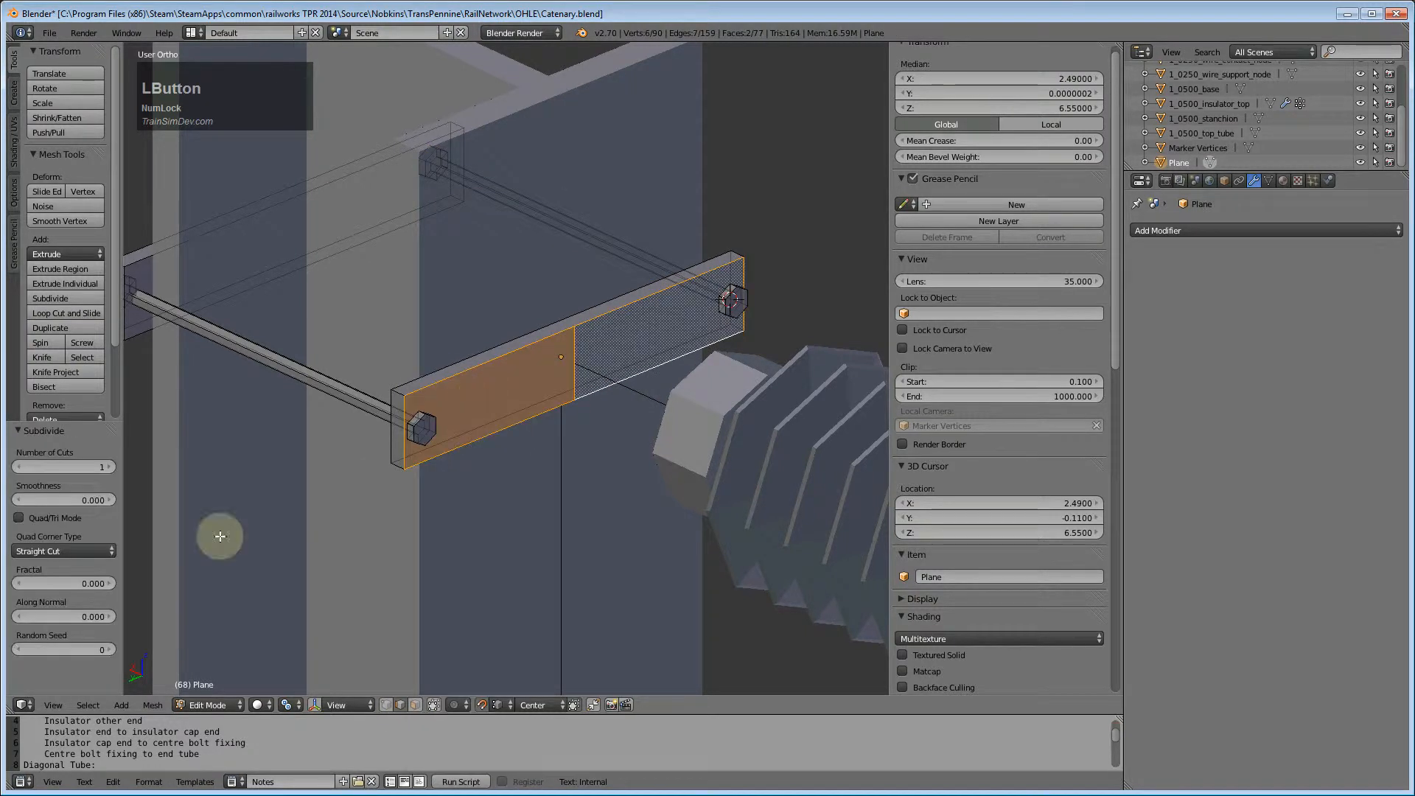
pyautogui.click(112, 470)
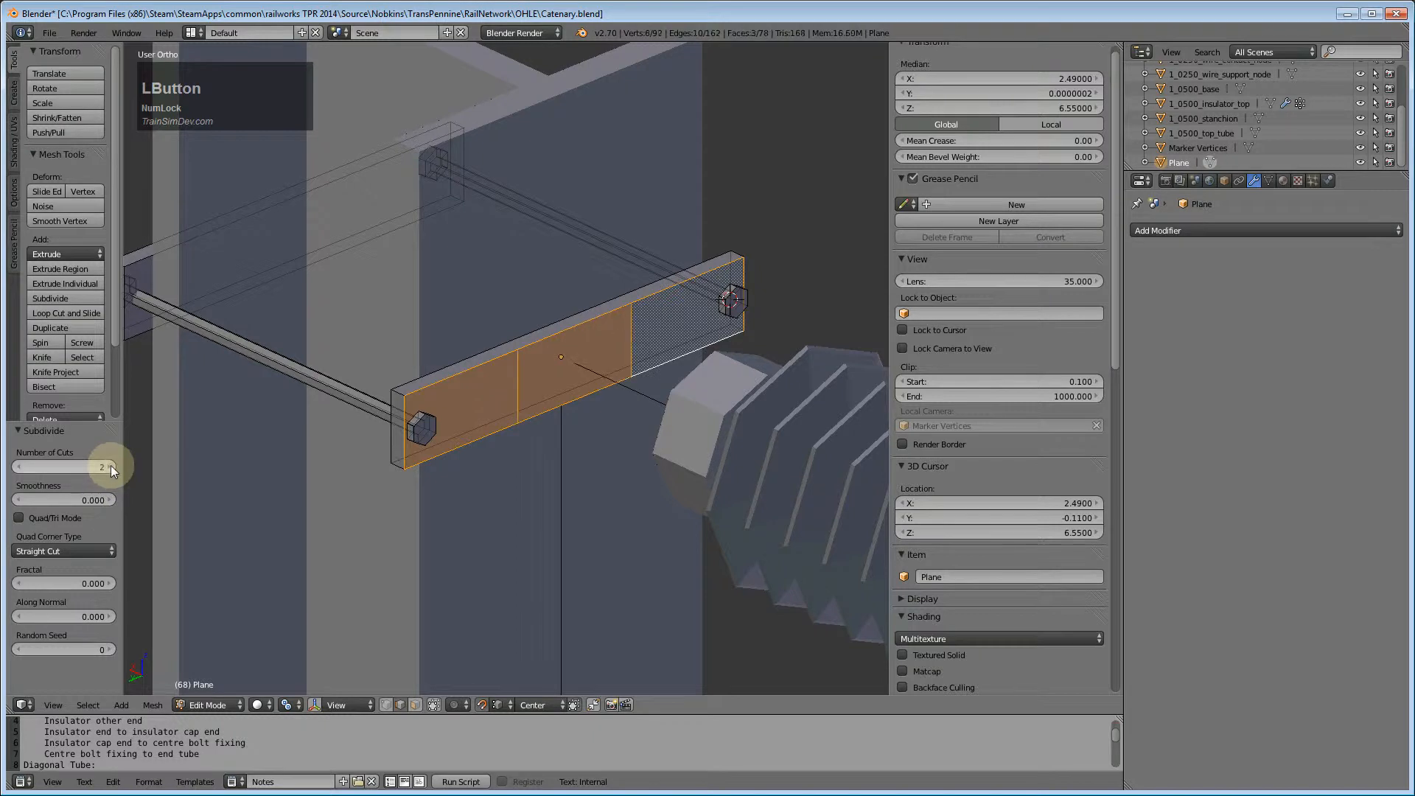
# - Select the two vertical cut edges on the bar's outer face
pyautogui.rightClick(527, 382)
pyautogui.press('w')
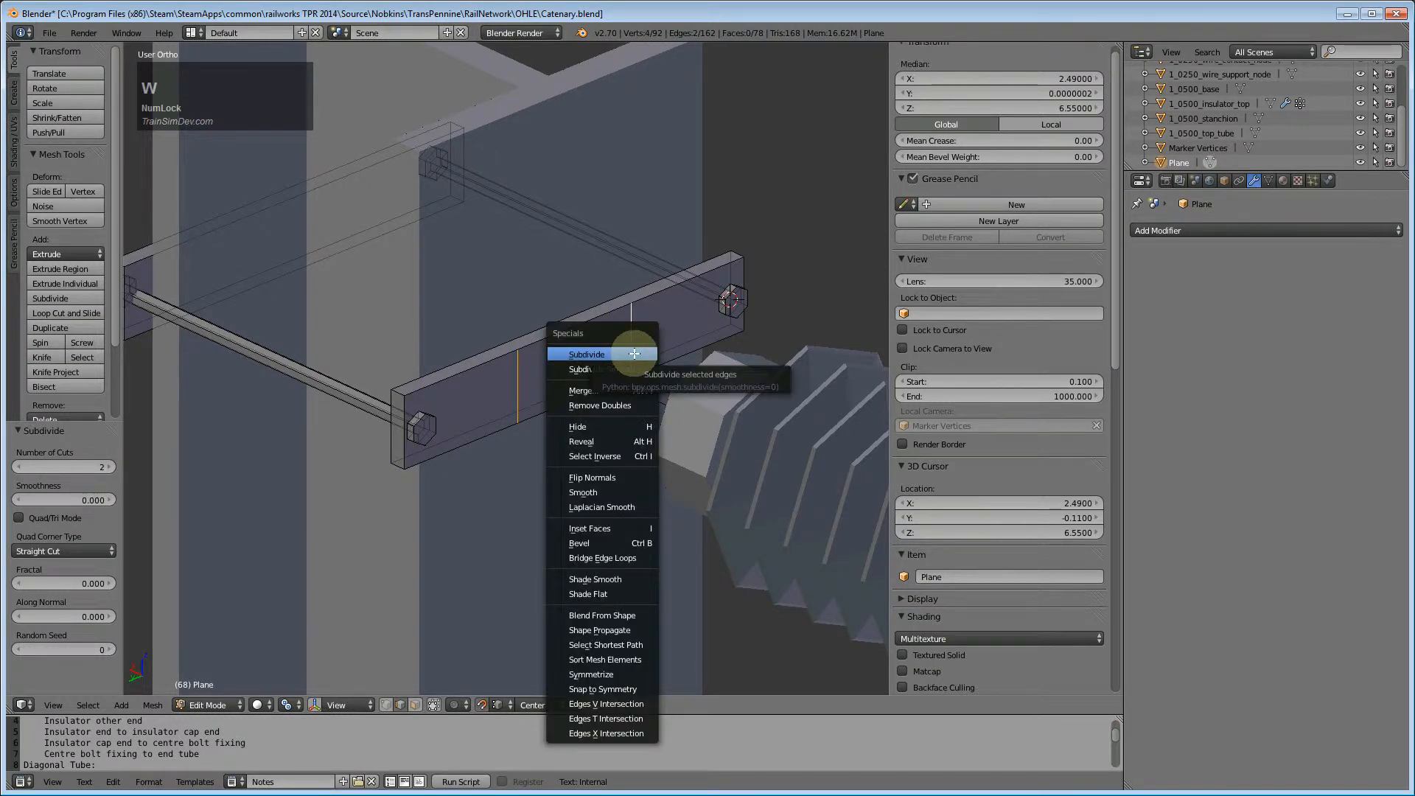
pyautogui.click(632, 354)
pyautogui.press('s')
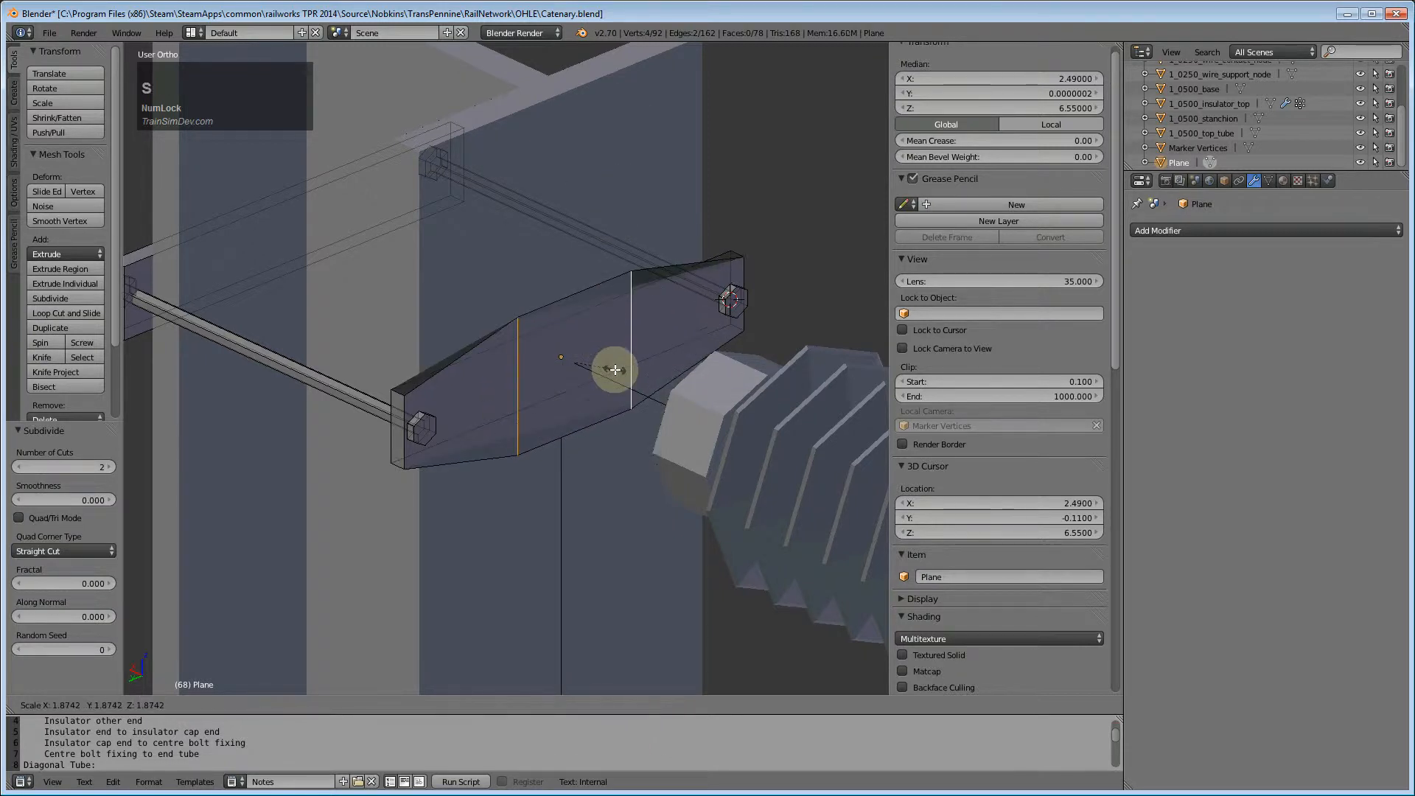
pyautogui.press('y')
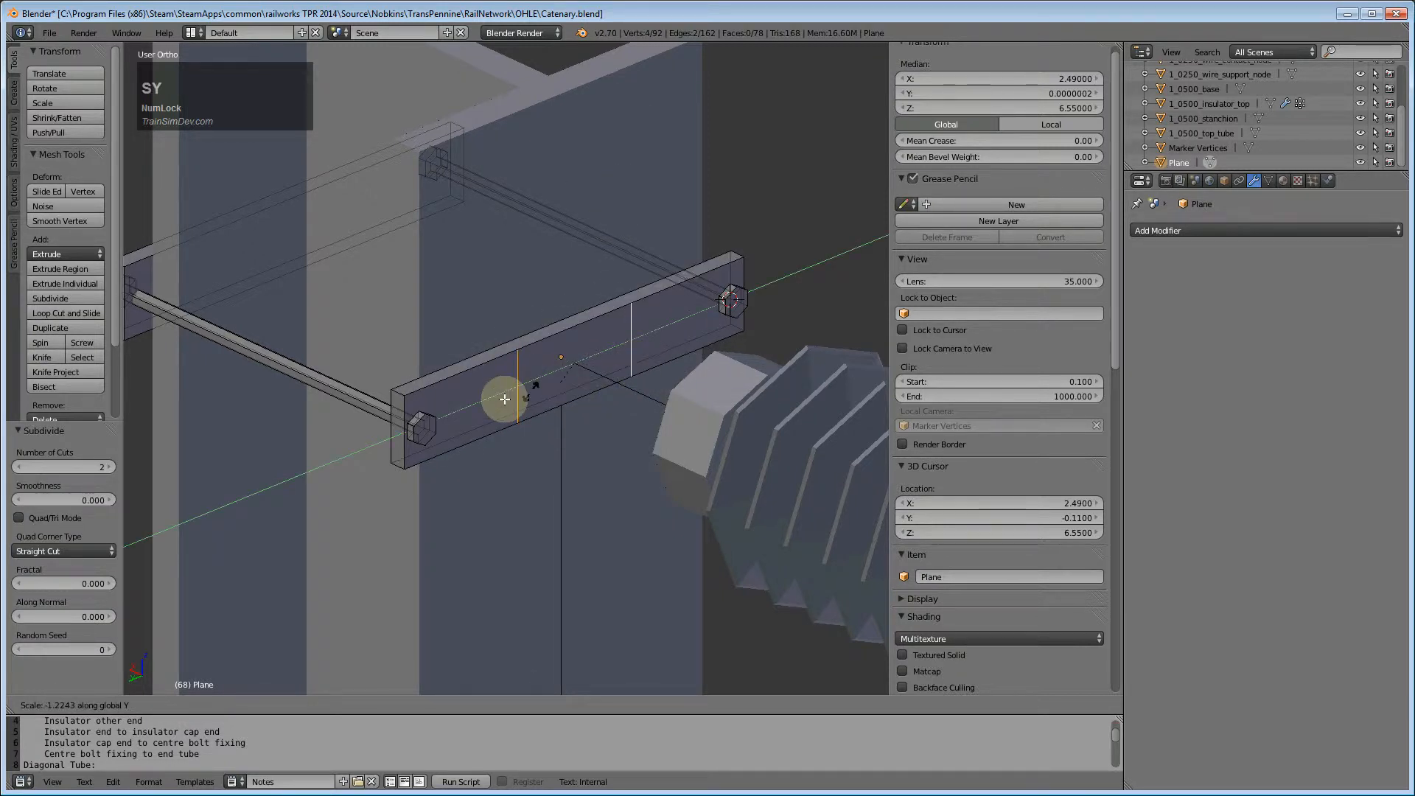
pyautogui.middleClick(614, 457)
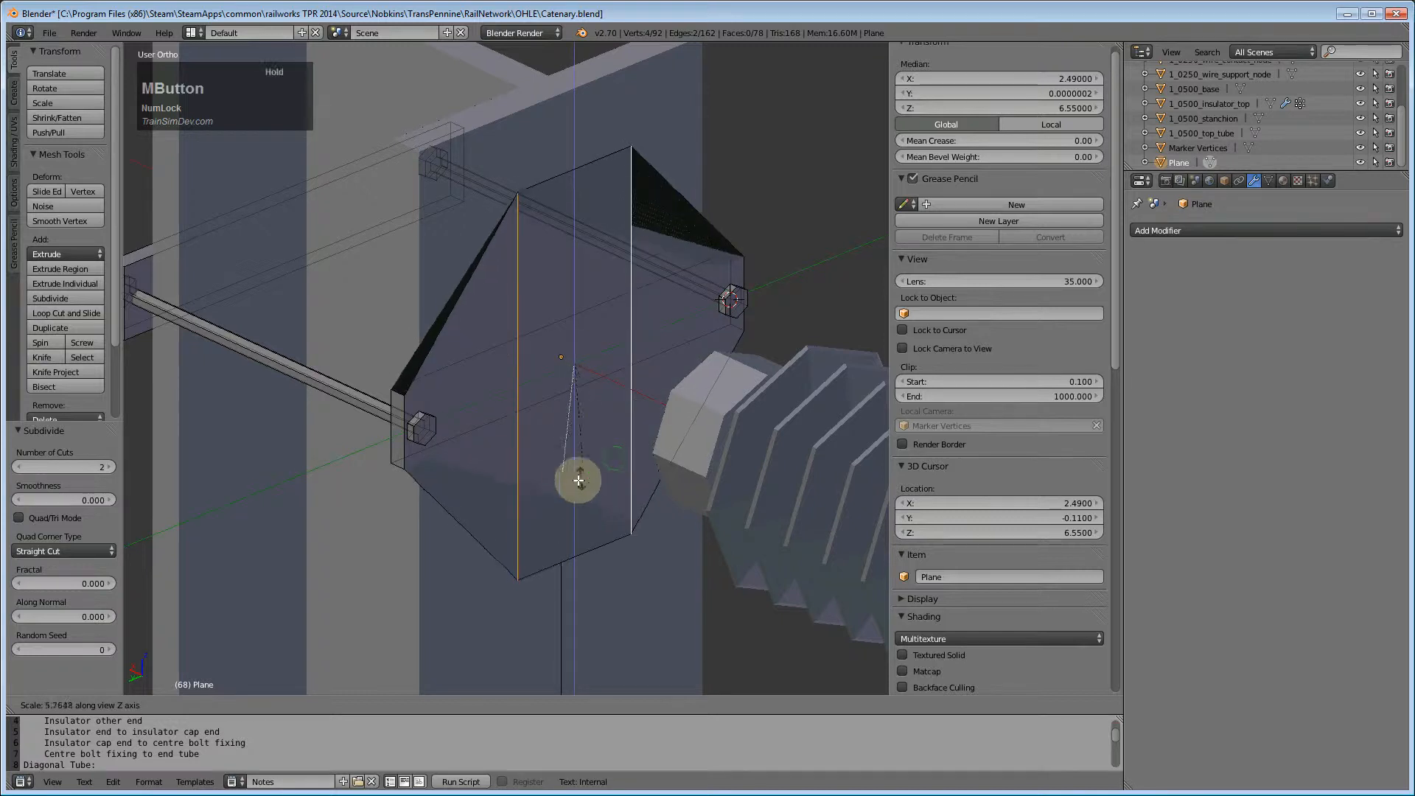
pyautogui.press('Escape')
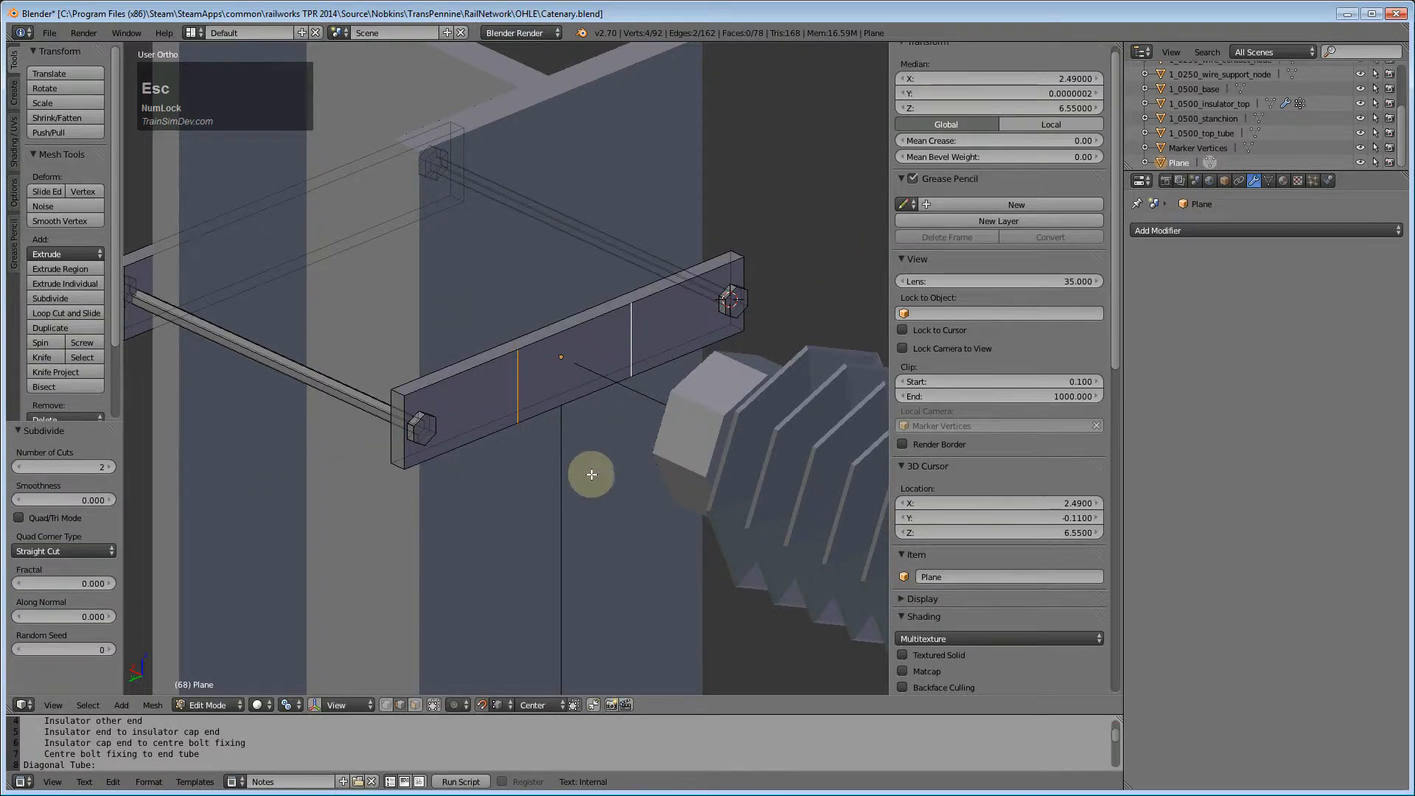
pyautogui.press('ctrl+KP_3')
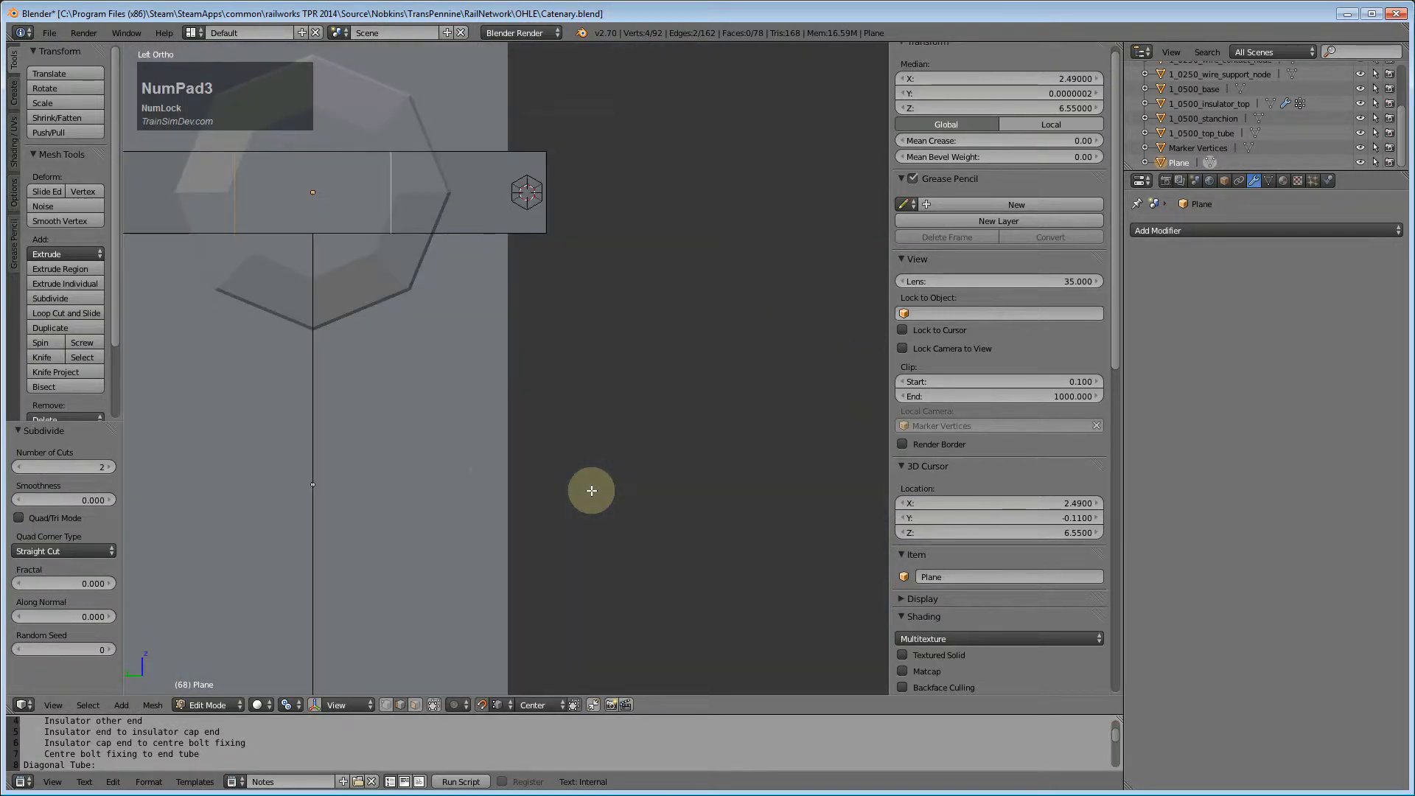
pyautogui.press('s')
pyautogui.press('x')
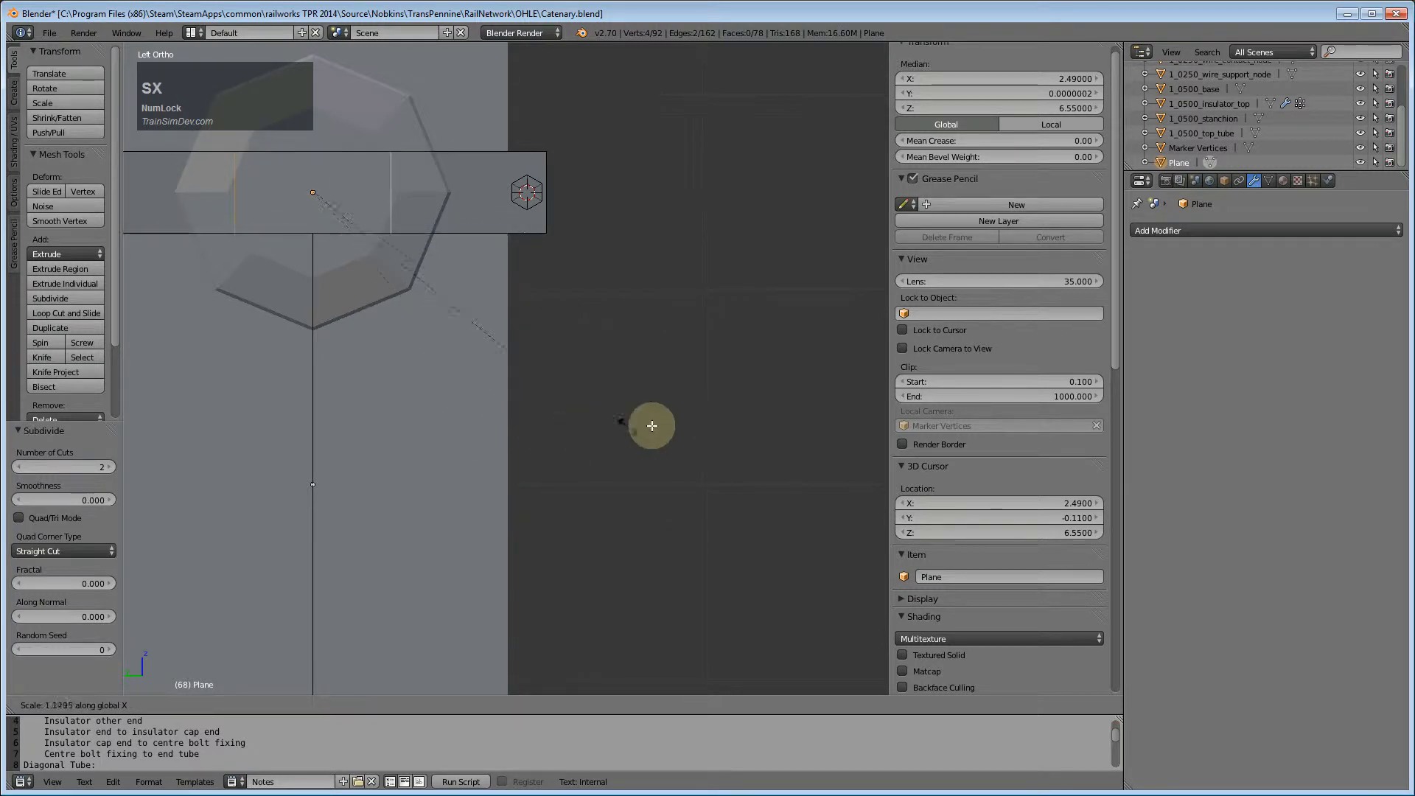
pyautogui.press('y')
pyautogui.press('z')
pyautogui.press('Escape')
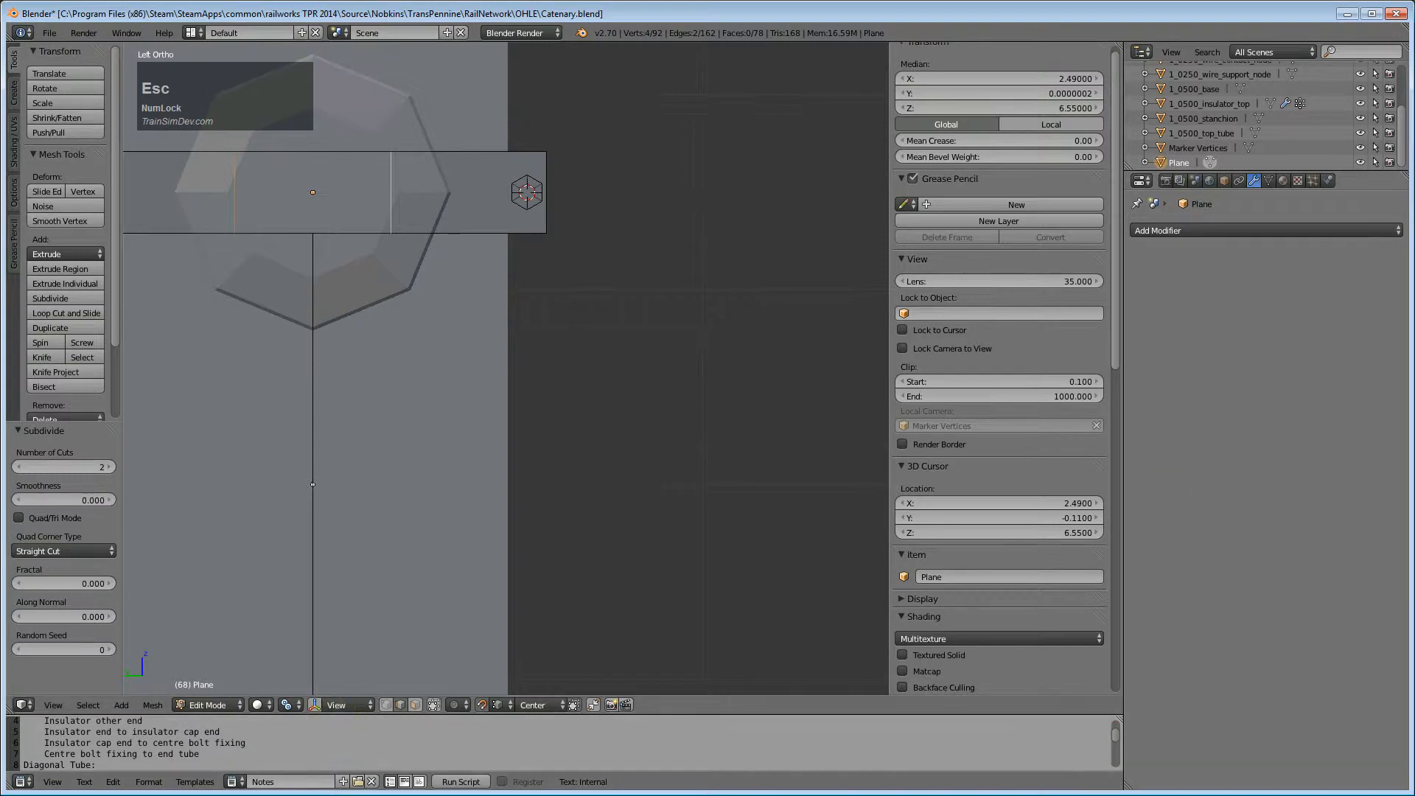
# - Set the pivot point to the selection's common centre and scale the two vertical cut edges by 1.8 along Y
pyautogui.click(1414, 325)
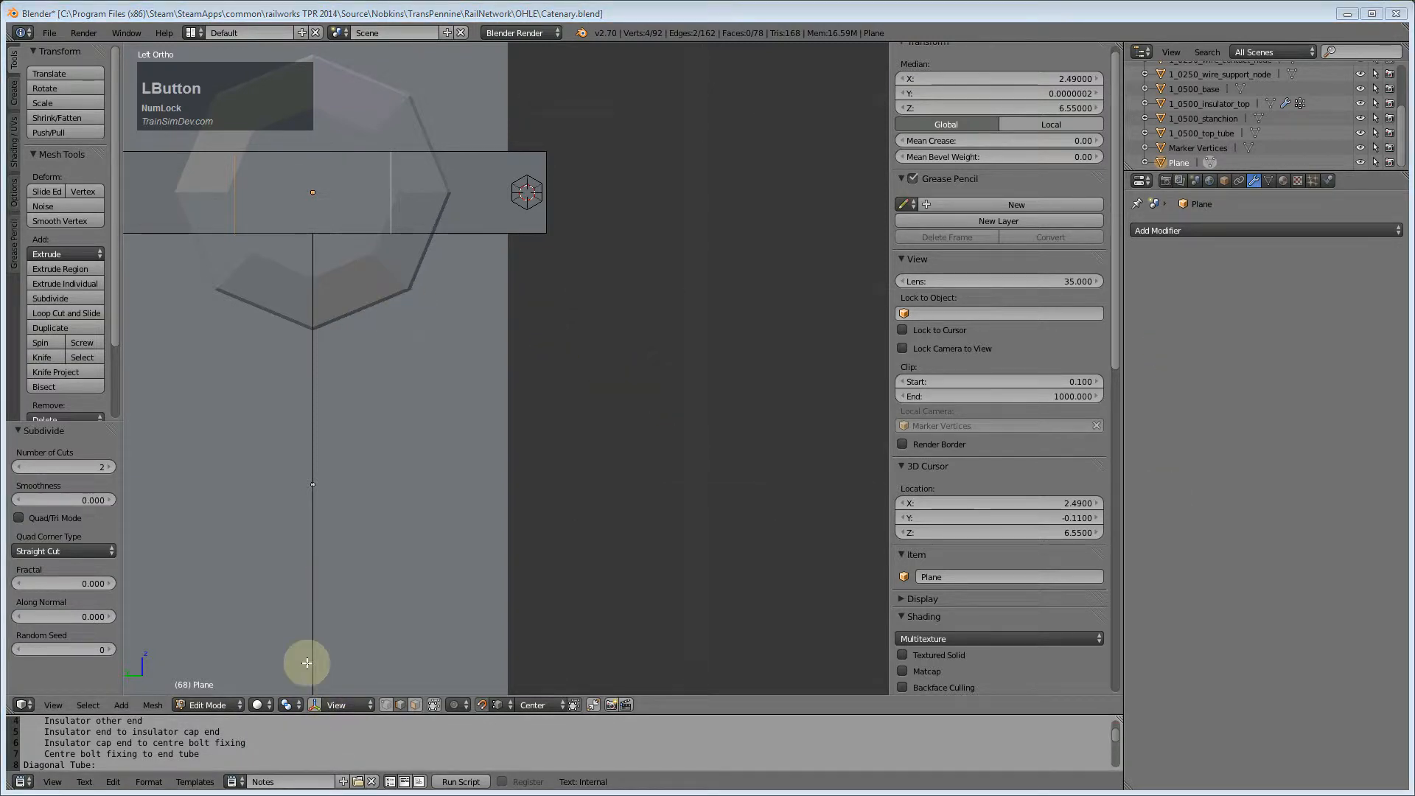
pyautogui.click(287, 704)
pyautogui.press('Escape')
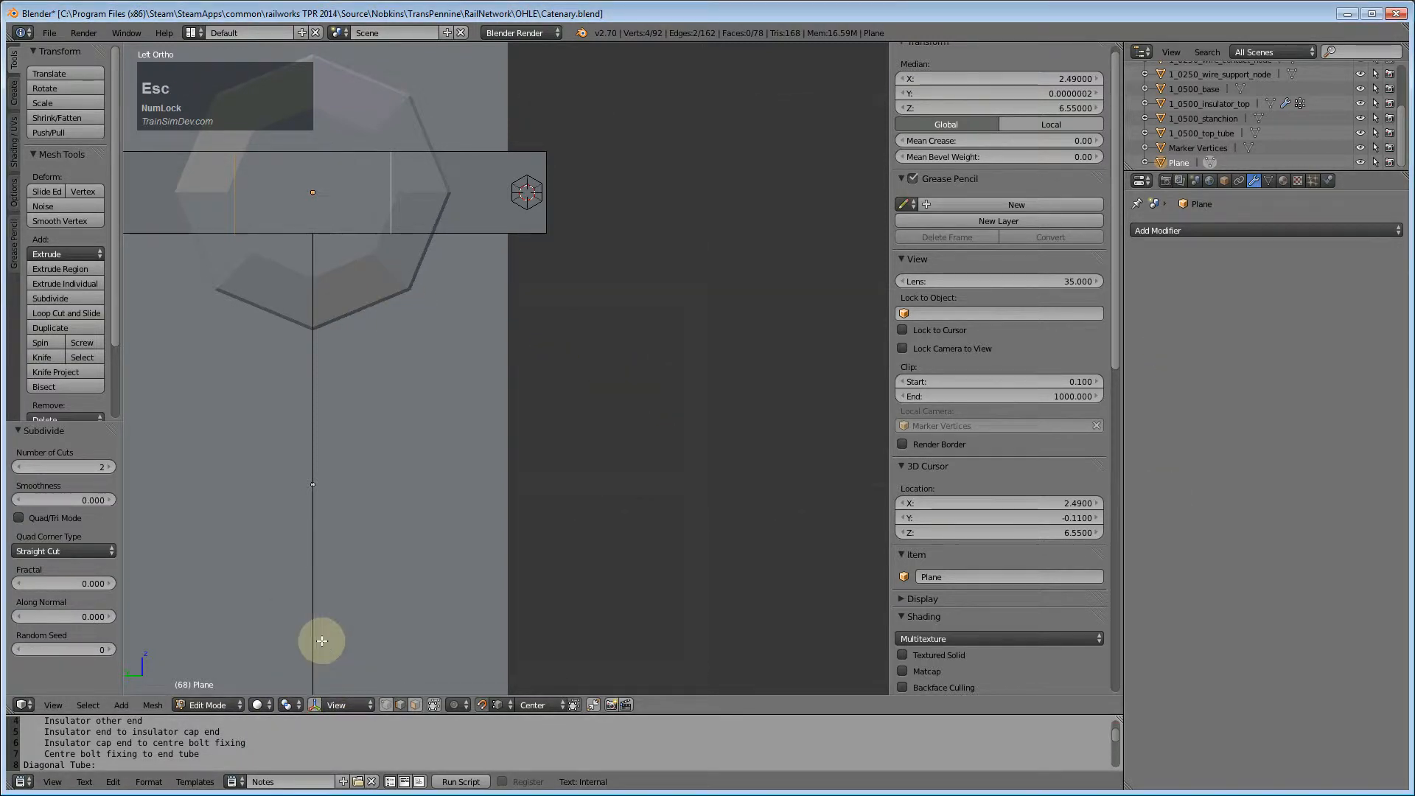
pyautogui.press('s')
pyautogui.press('y')
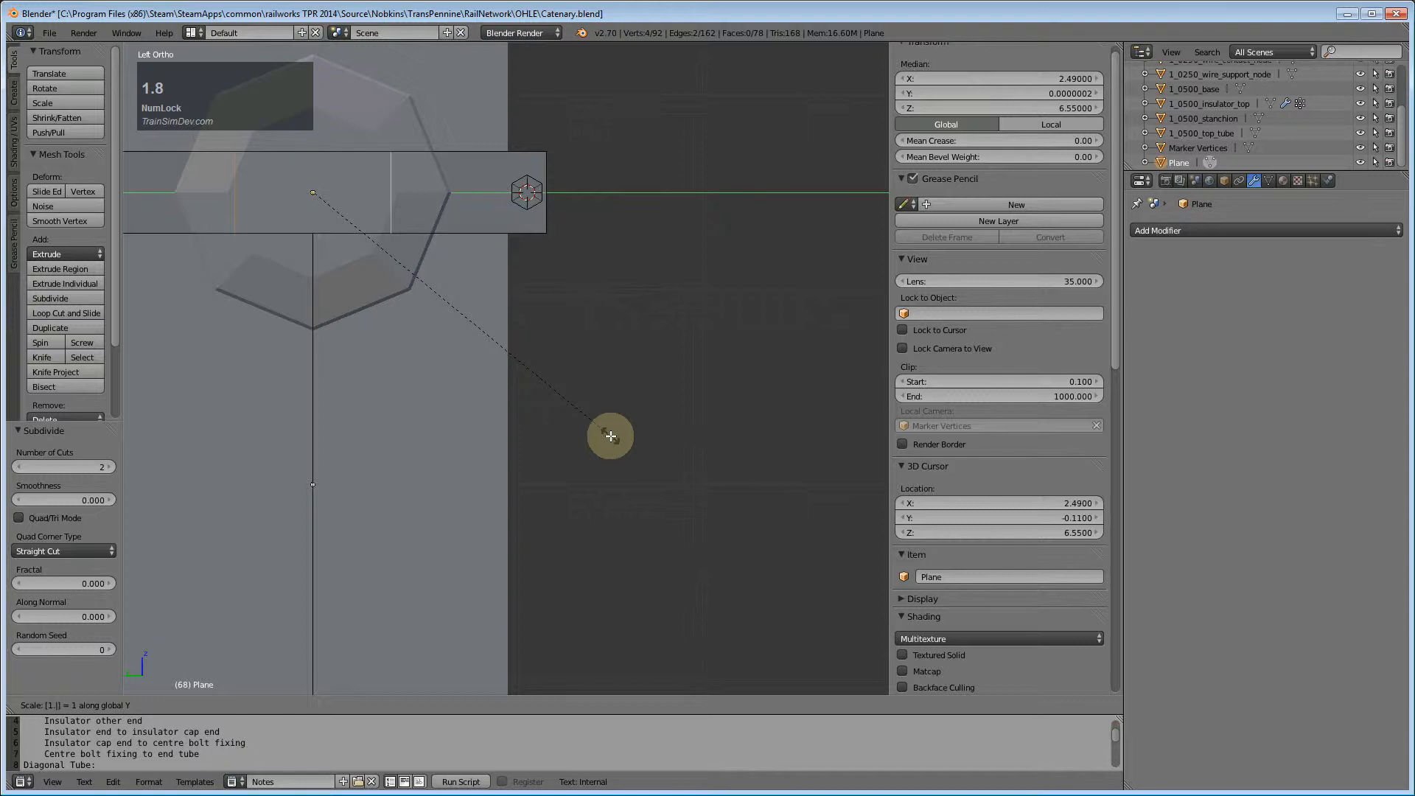
pyautogui.press('Return')
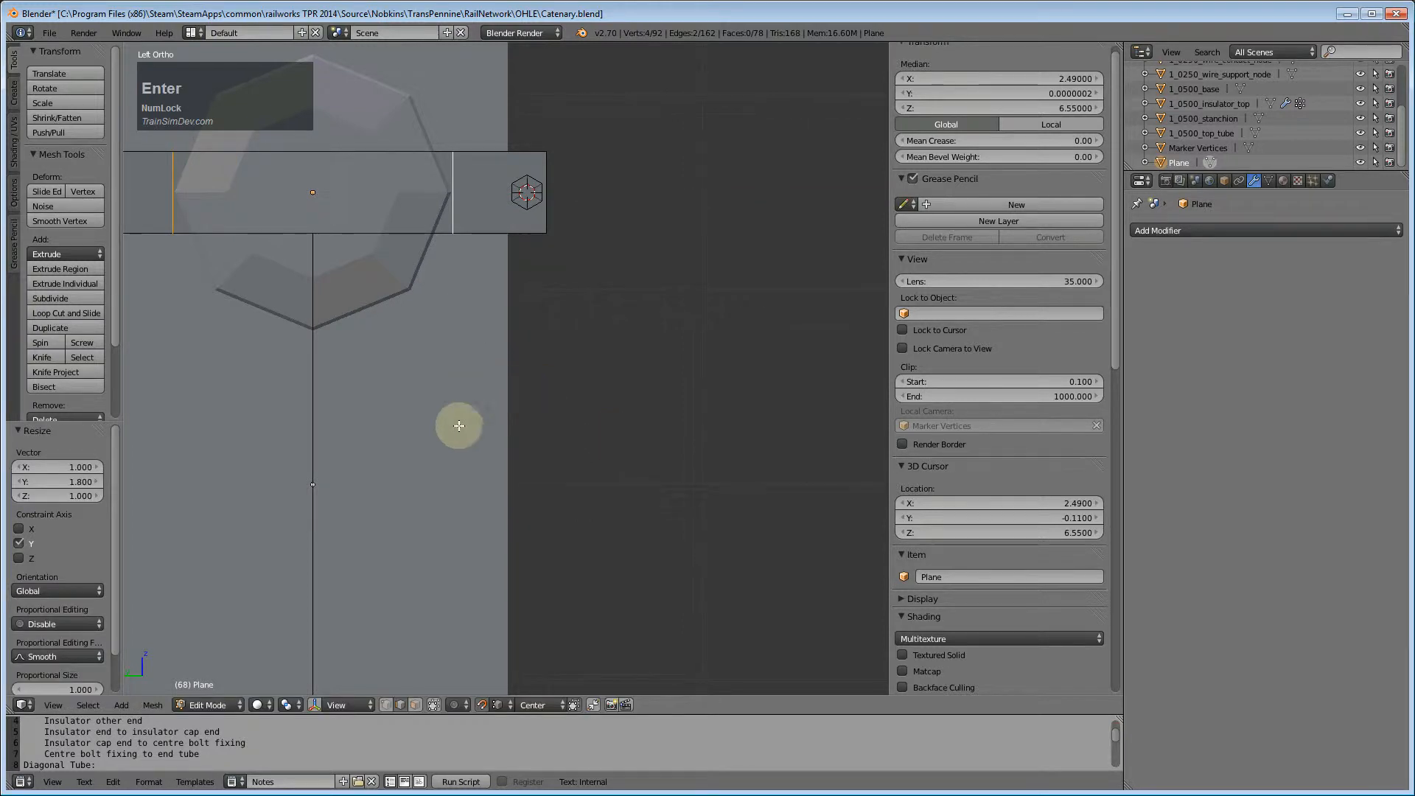
# - Subdivide the two vertical cut edges with 2 cuts to split the bar's middle section into horizontal strips
pyautogui.scroll(-2, 427, 427)
pyautogui.moveTo(414, 433); pyautogui.dragTo(452, 458, button='middle')
pyautogui.scroll(4, 499, 480)
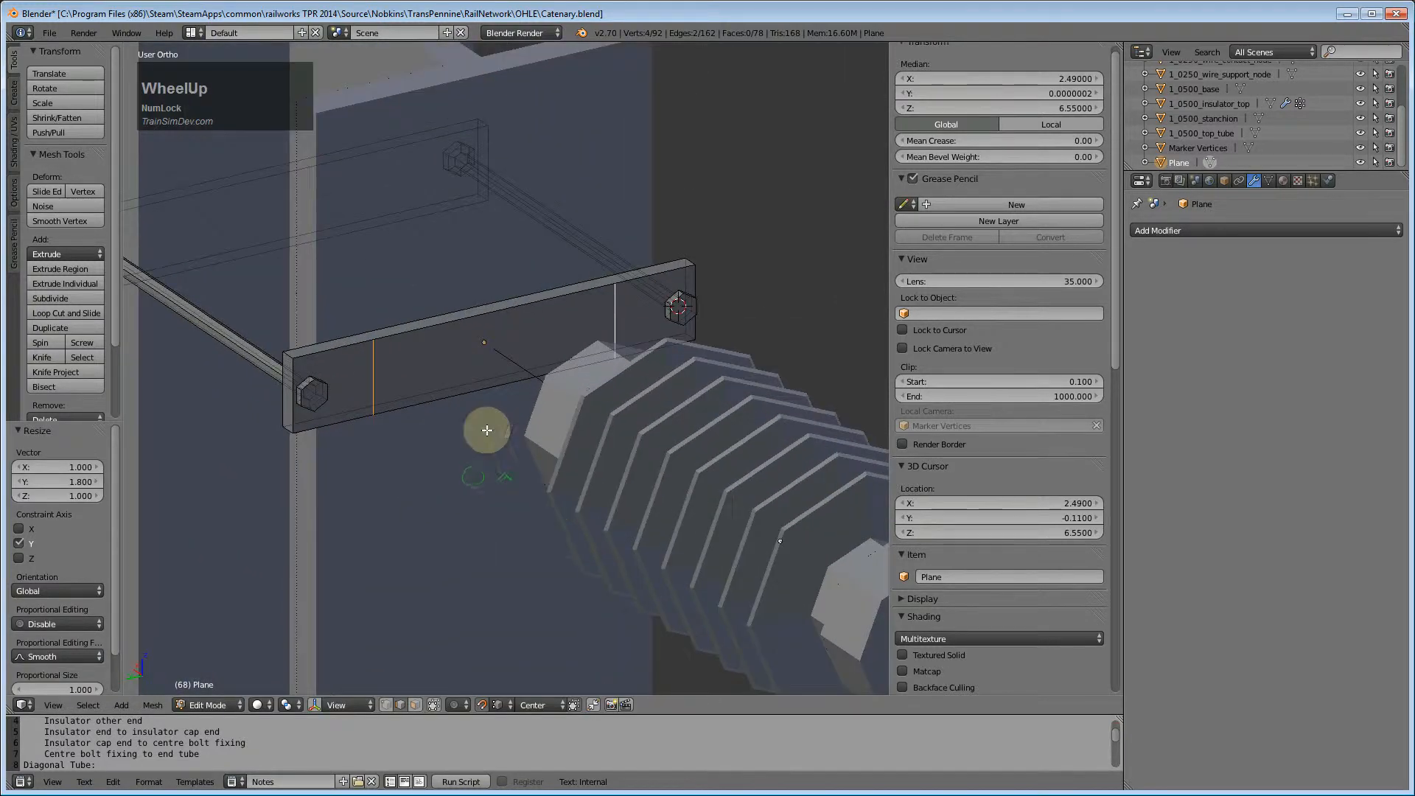
pyautogui.press('w')
pyautogui.click(447, 387)
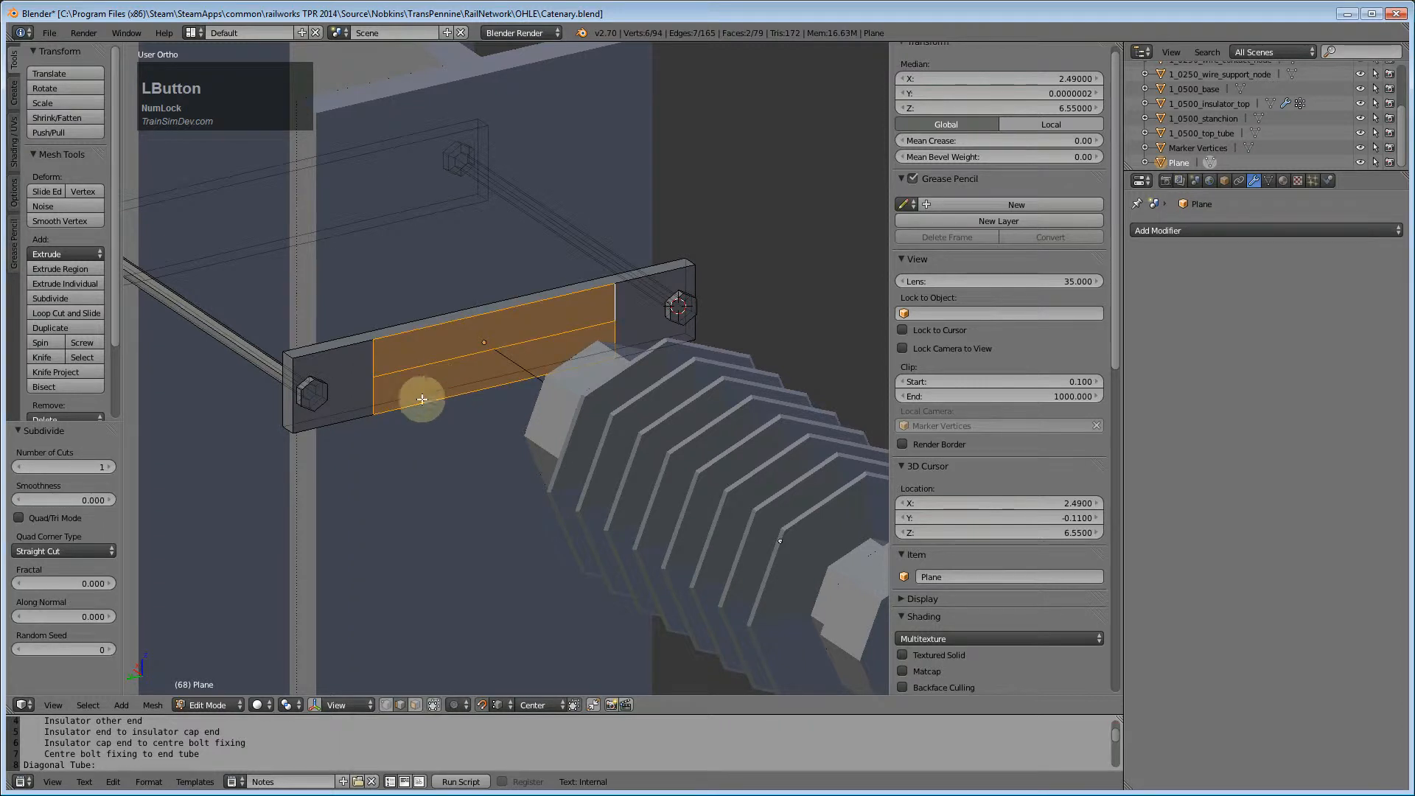
pyautogui.click(110, 467)
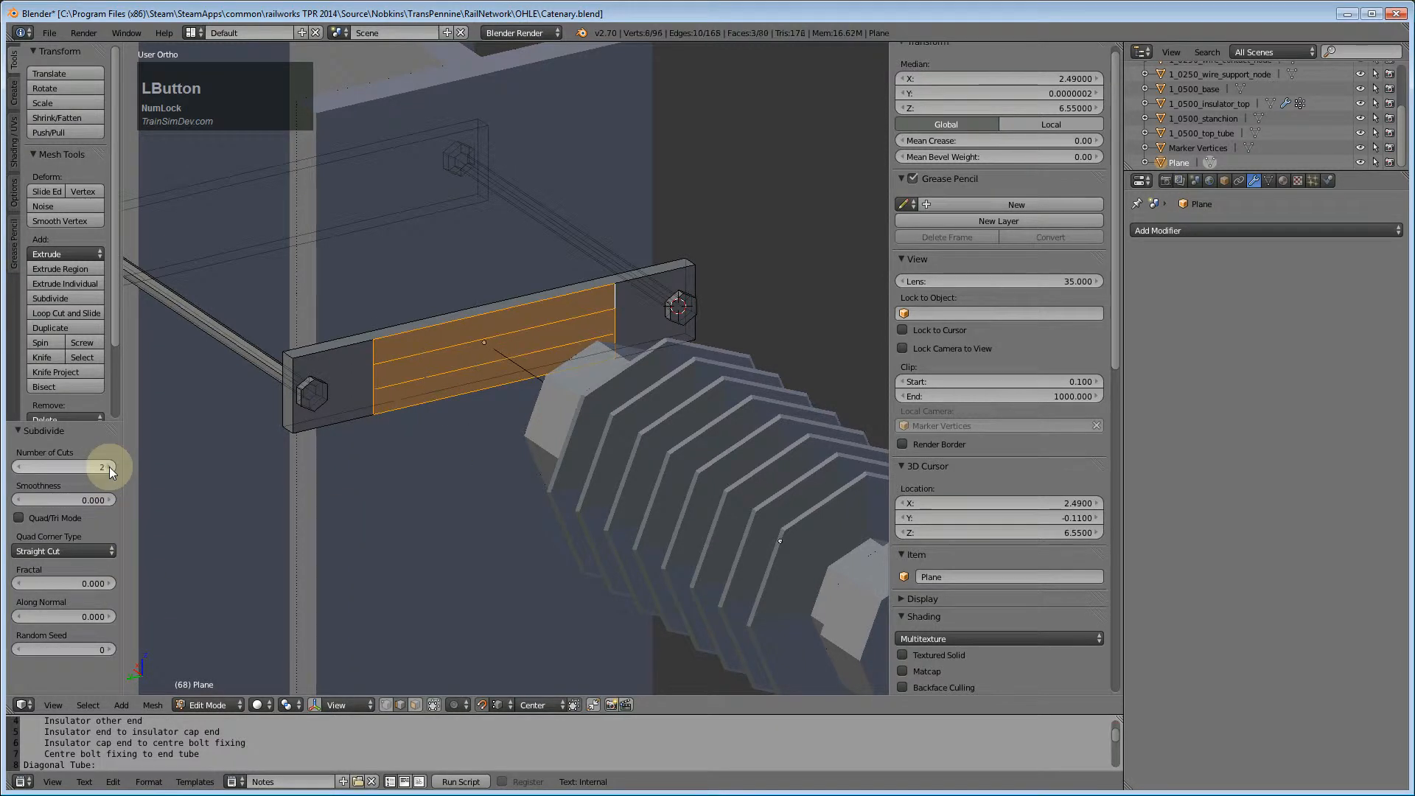
# - Select the four horizontal edges of the bar's middle section and subdivide them with 2 cuts
pyautogui.scroll(3, 544, 395)
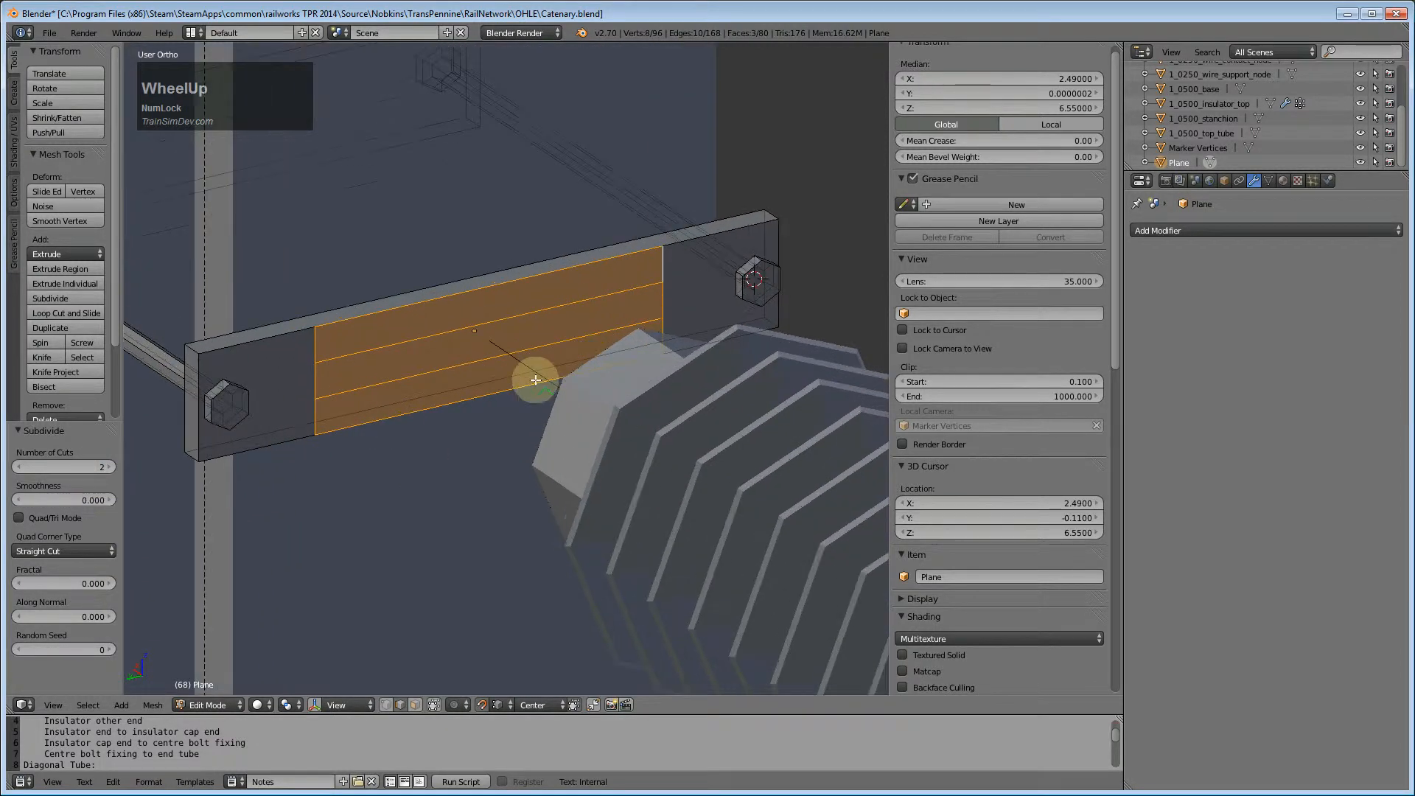
pyautogui.scroll(2, 544, 318)
pyautogui.rightClick(451, 314)
pyautogui.rightClick(424, 304)
pyautogui.keyDown('shift'); pyautogui.rightClick(399, 361); pyautogui.keyUp('shift')
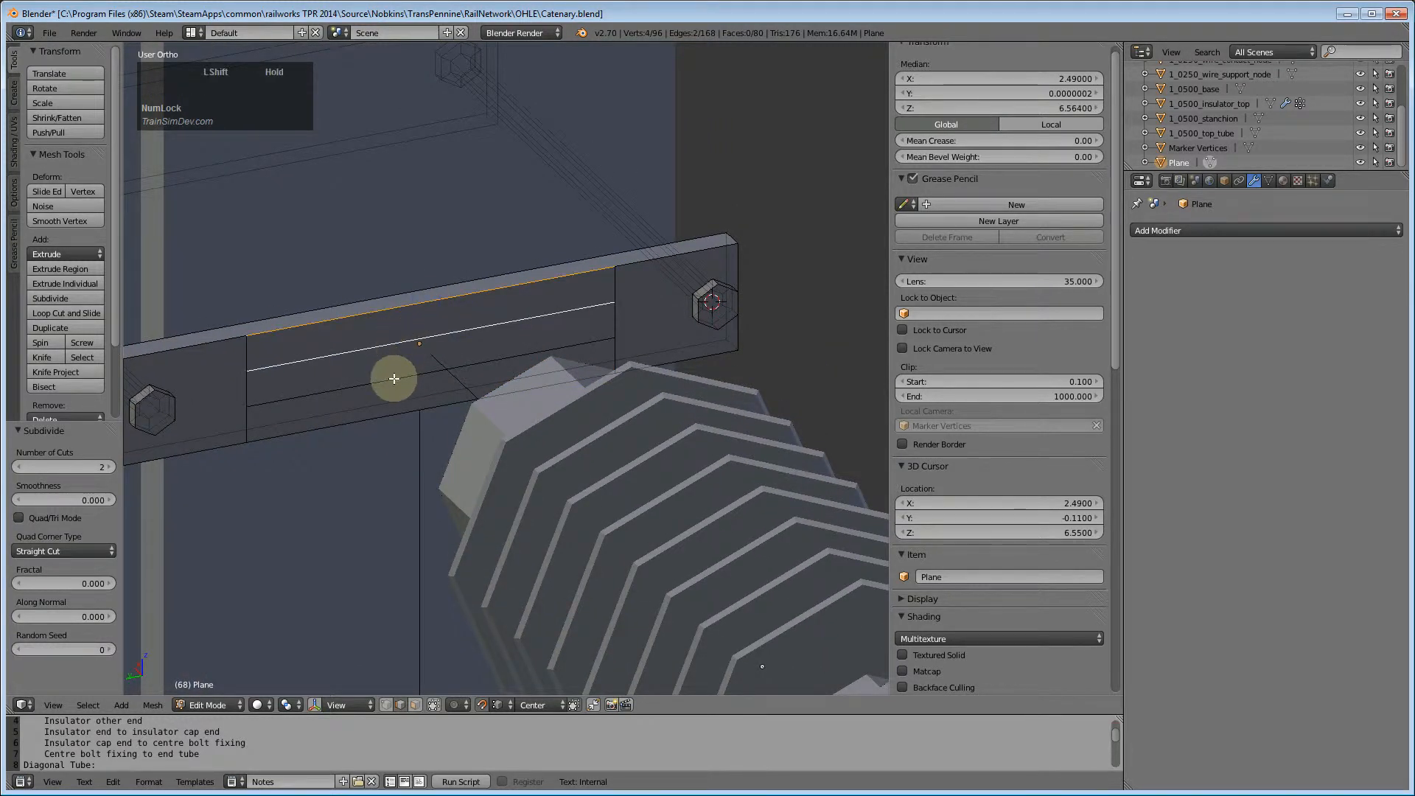
pyautogui.press('w')
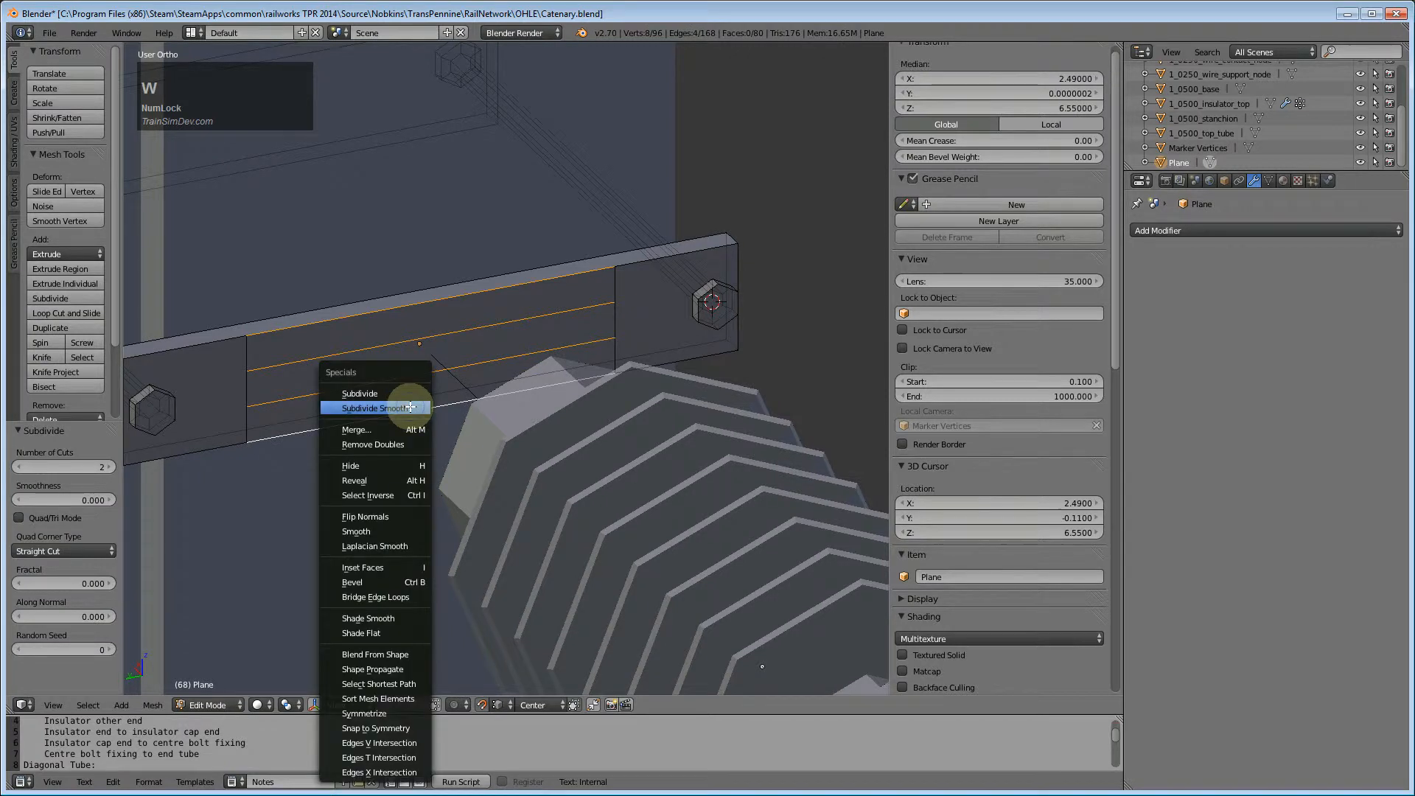
pyautogui.click(341, 399)
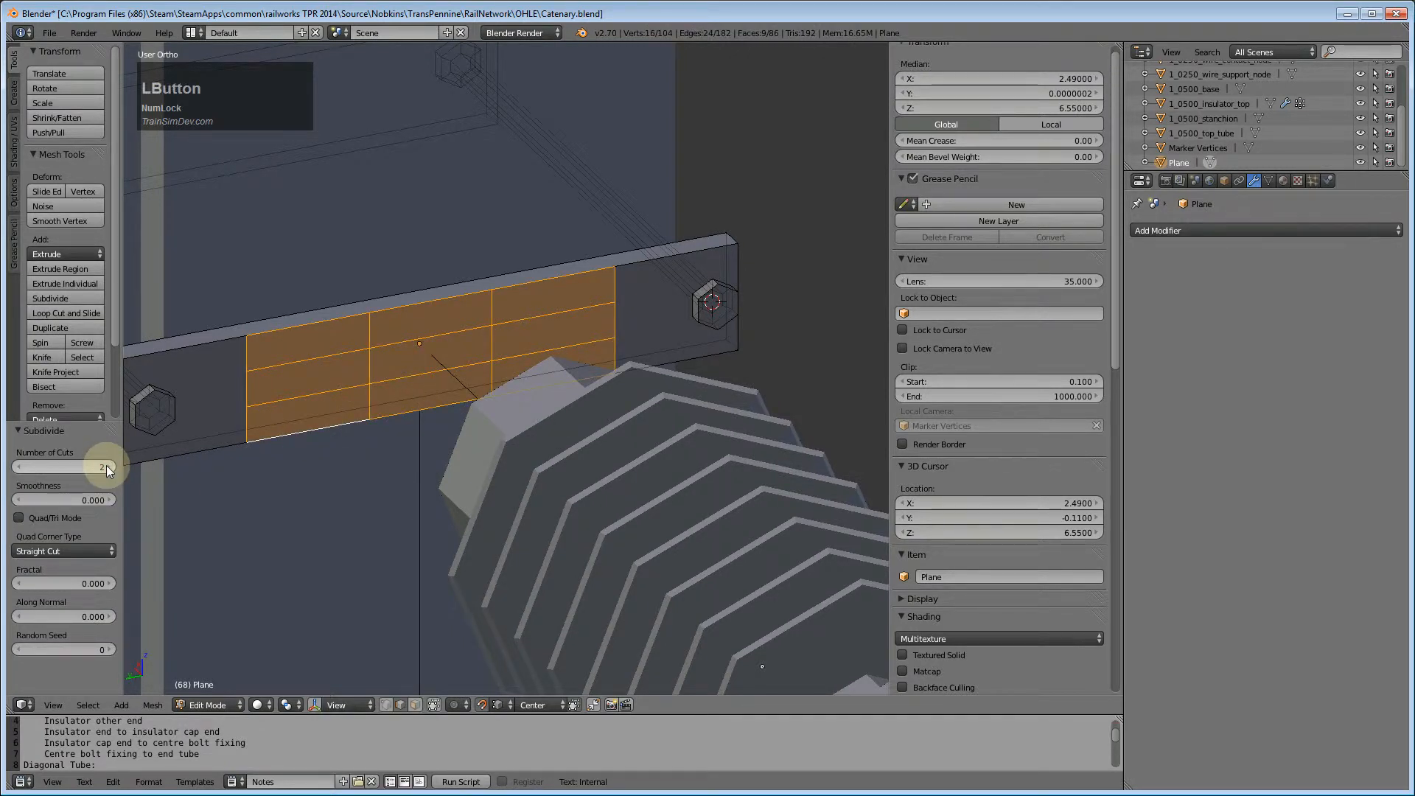
# - Delete the upper and lower segments of the vertical cut edge on the +Y side of the bar's subdivided section
pyautogui.moveTo(391, 490); pyautogui.dragTo(879, 471, button='middle')
pyautogui.scroll(-4, 348, 534)
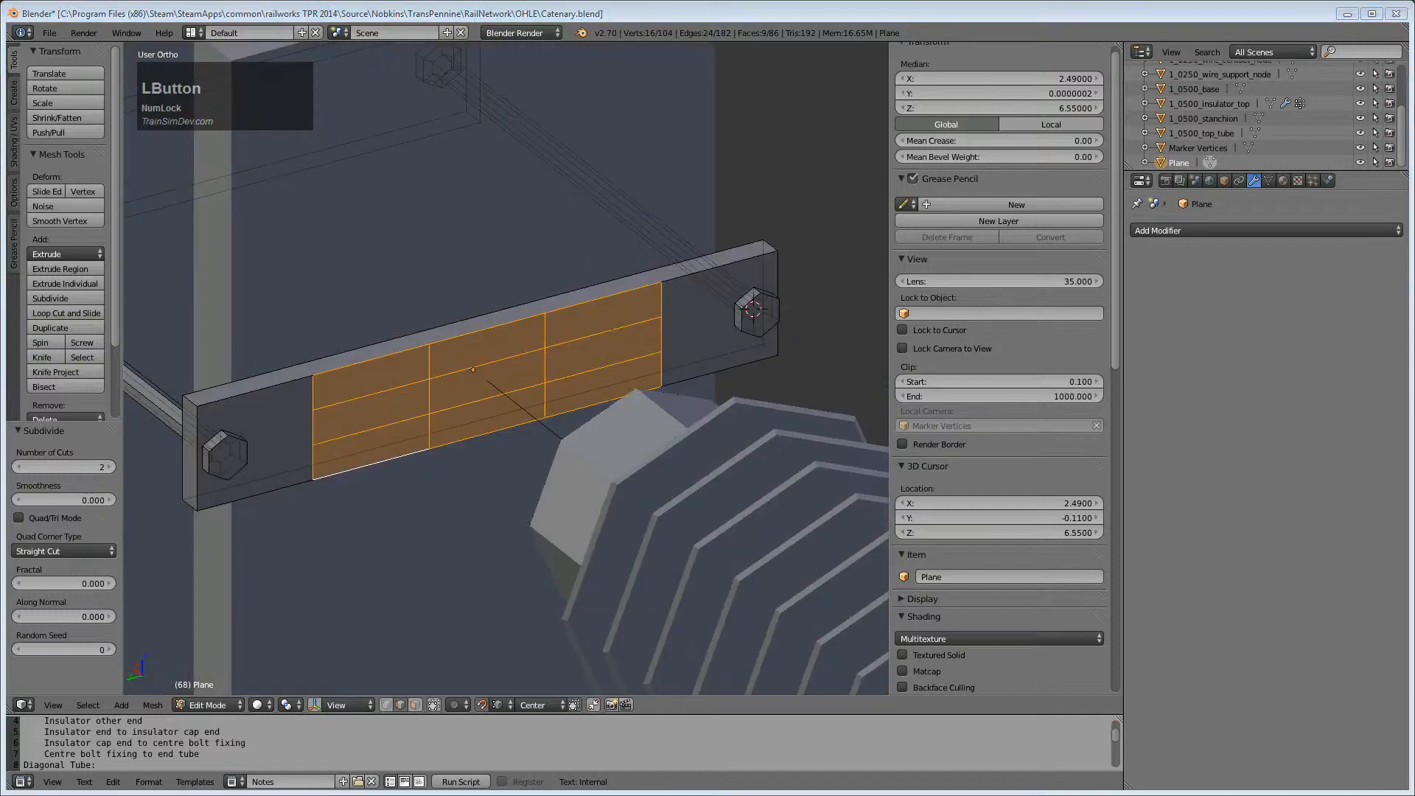
pyautogui.click(383, 705)
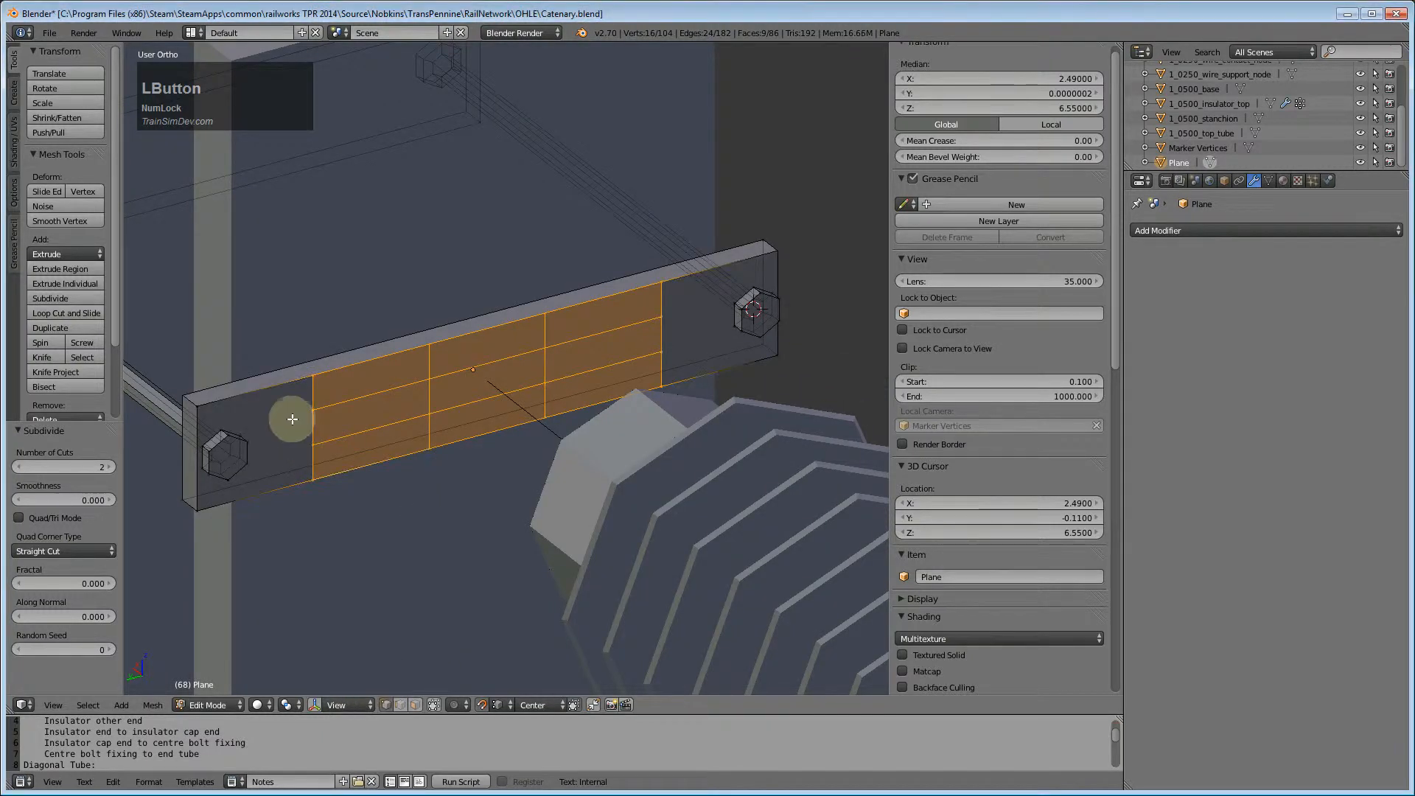
pyautogui.click(415, 705)
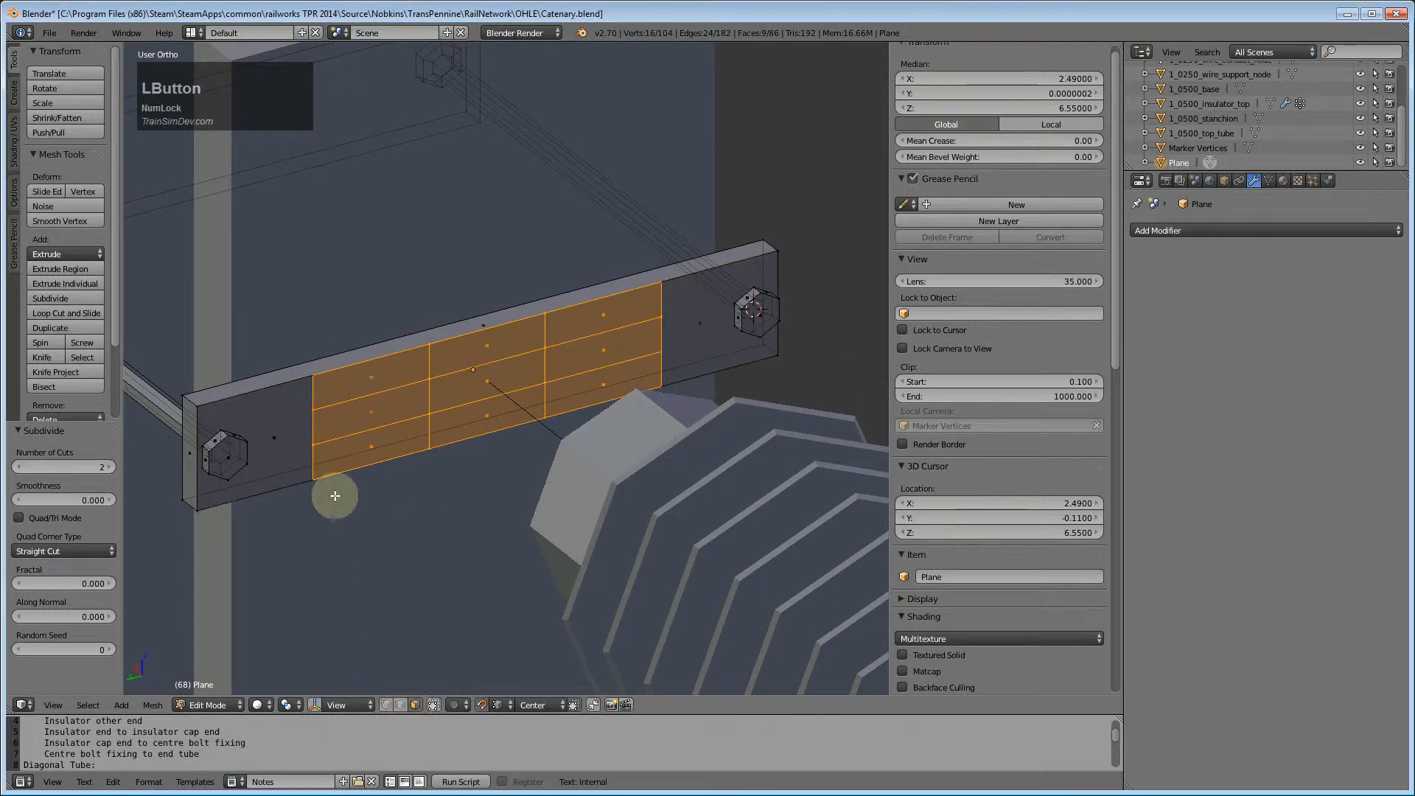
pyautogui.click(400, 705)
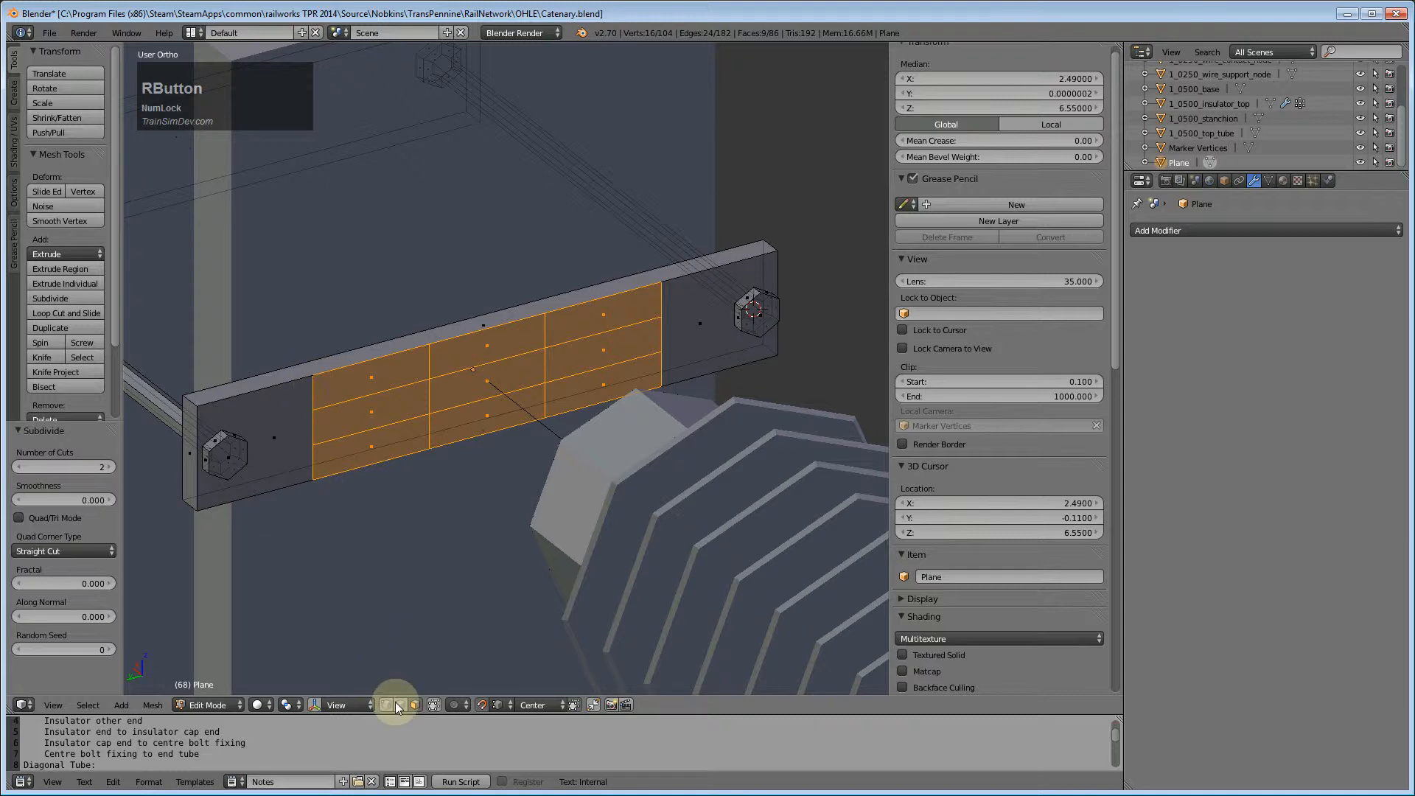
pyautogui.rightClick(315, 389)
pyautogui.press('x')
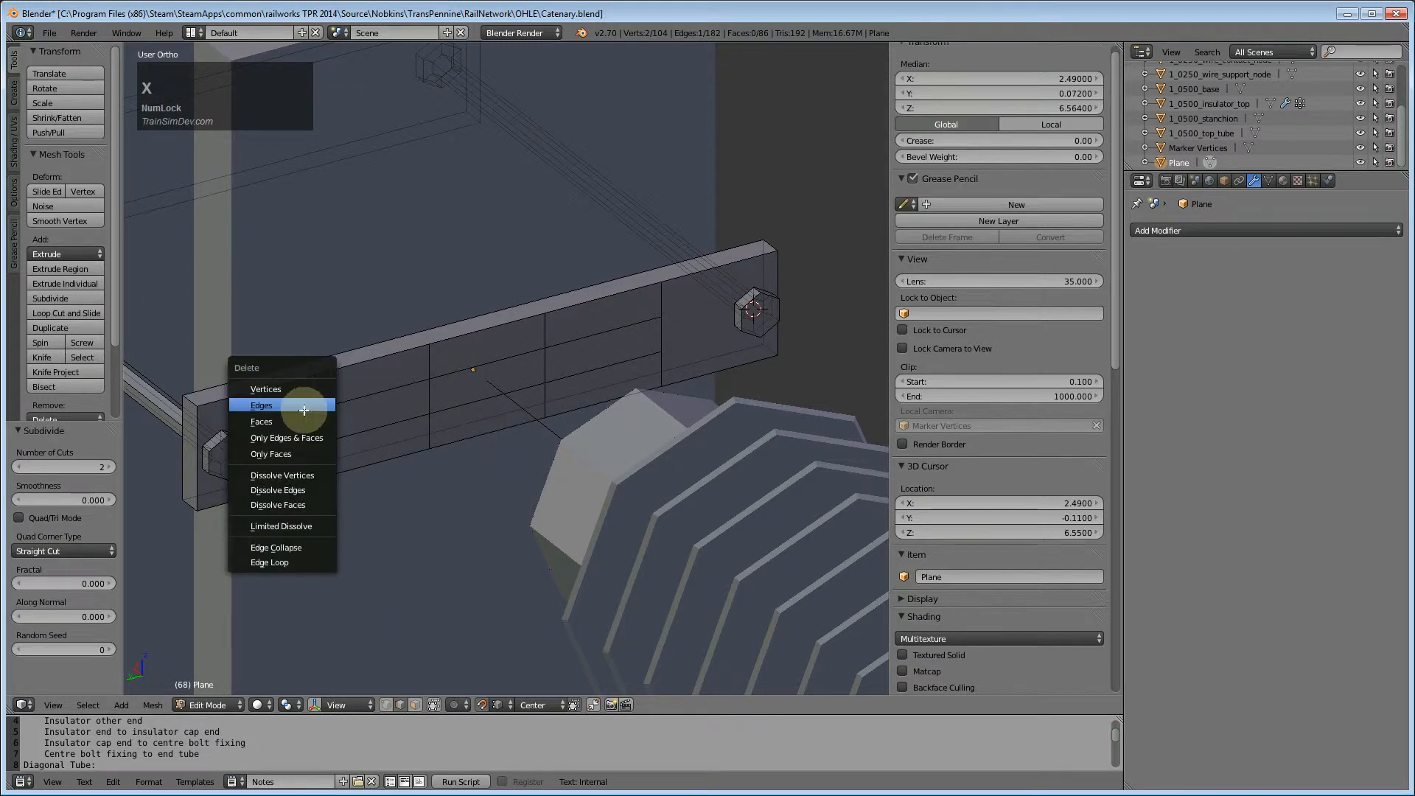
pyautogui.click(313, 391)
pyautogui.rightClick(316, 462)
pyautogui.press('x')
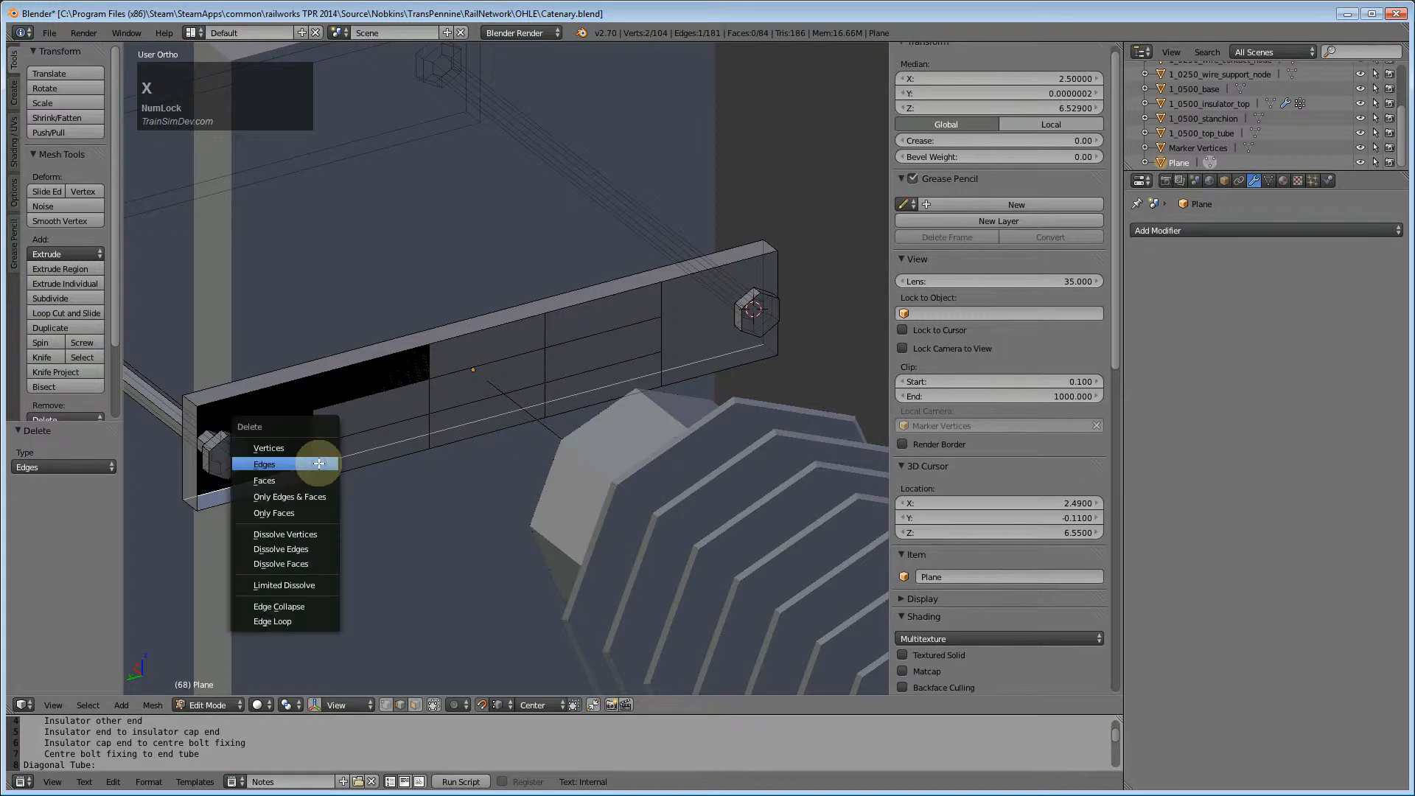
pyautogui.press('Escape')
pyautogui.rightClick(314, 452)
pyautogui.press('x')
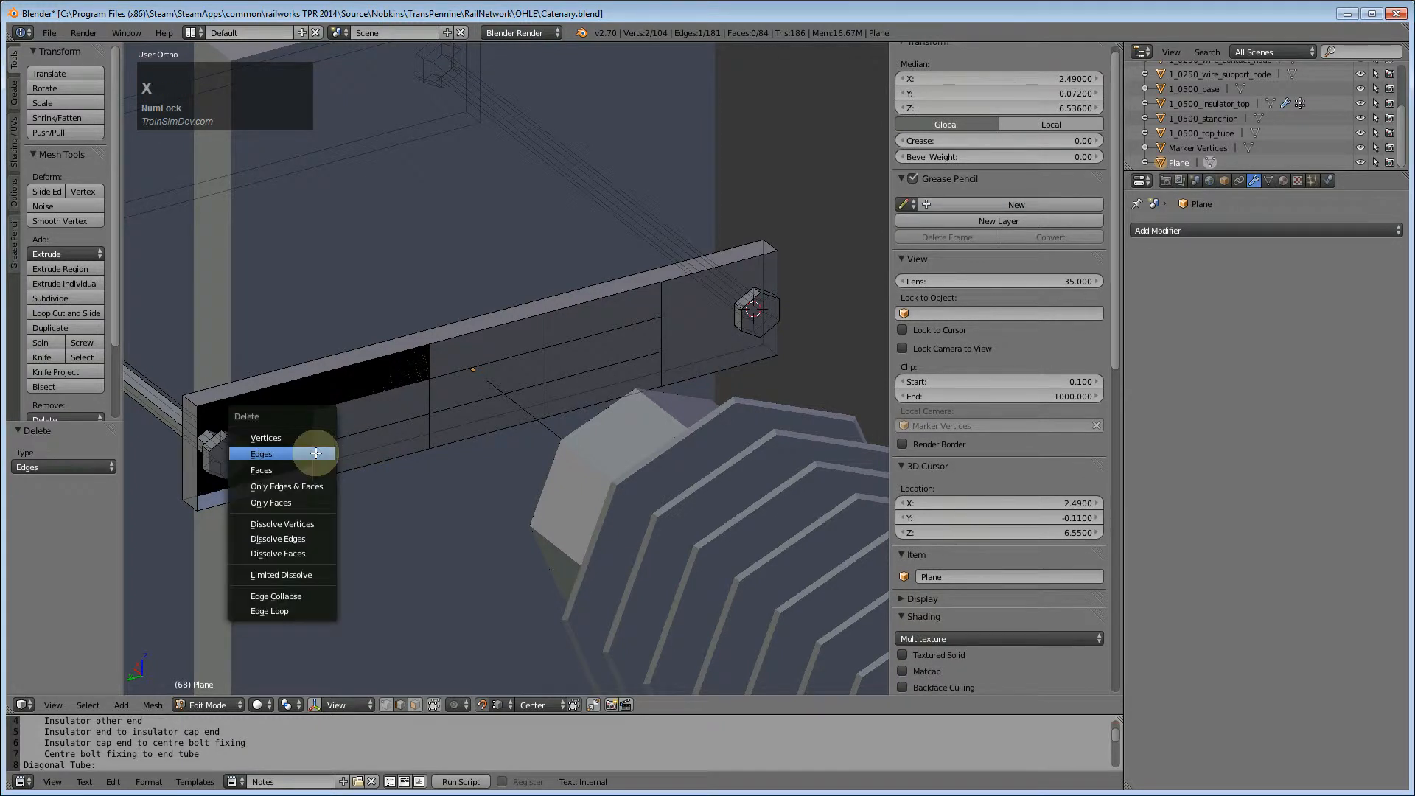
pyautogui.click(314, 454)
# - Delete the lower and upper segments of the vertical cut edge on the -Y side of the bar's subdivided section
pyautogui.rightClick(660, 364)
pyautogui.press('x')
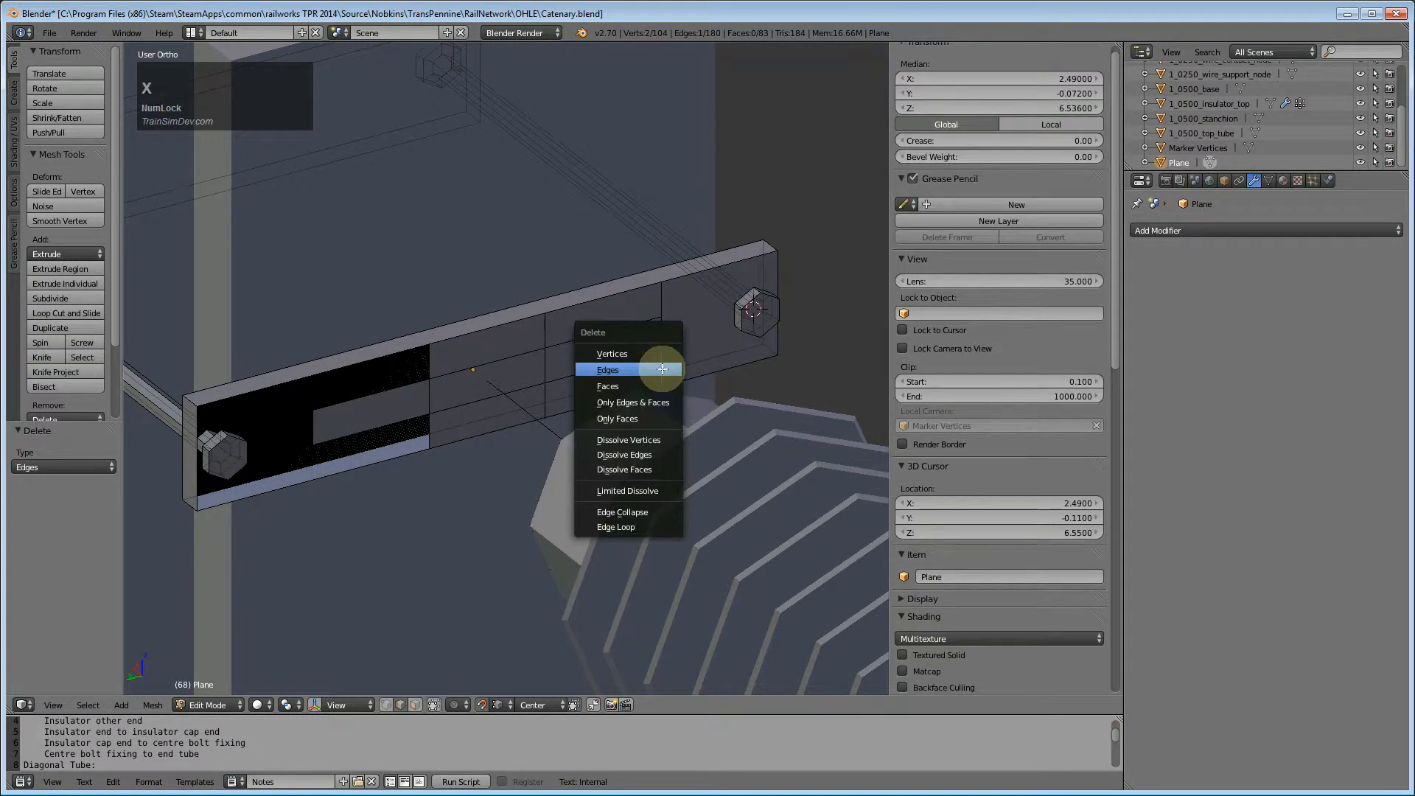
pyautogui.click(660, 368)
pyautogui.rightClick(661, 304)
pyautogui.press('x')
pyautogui.click(659, 306)
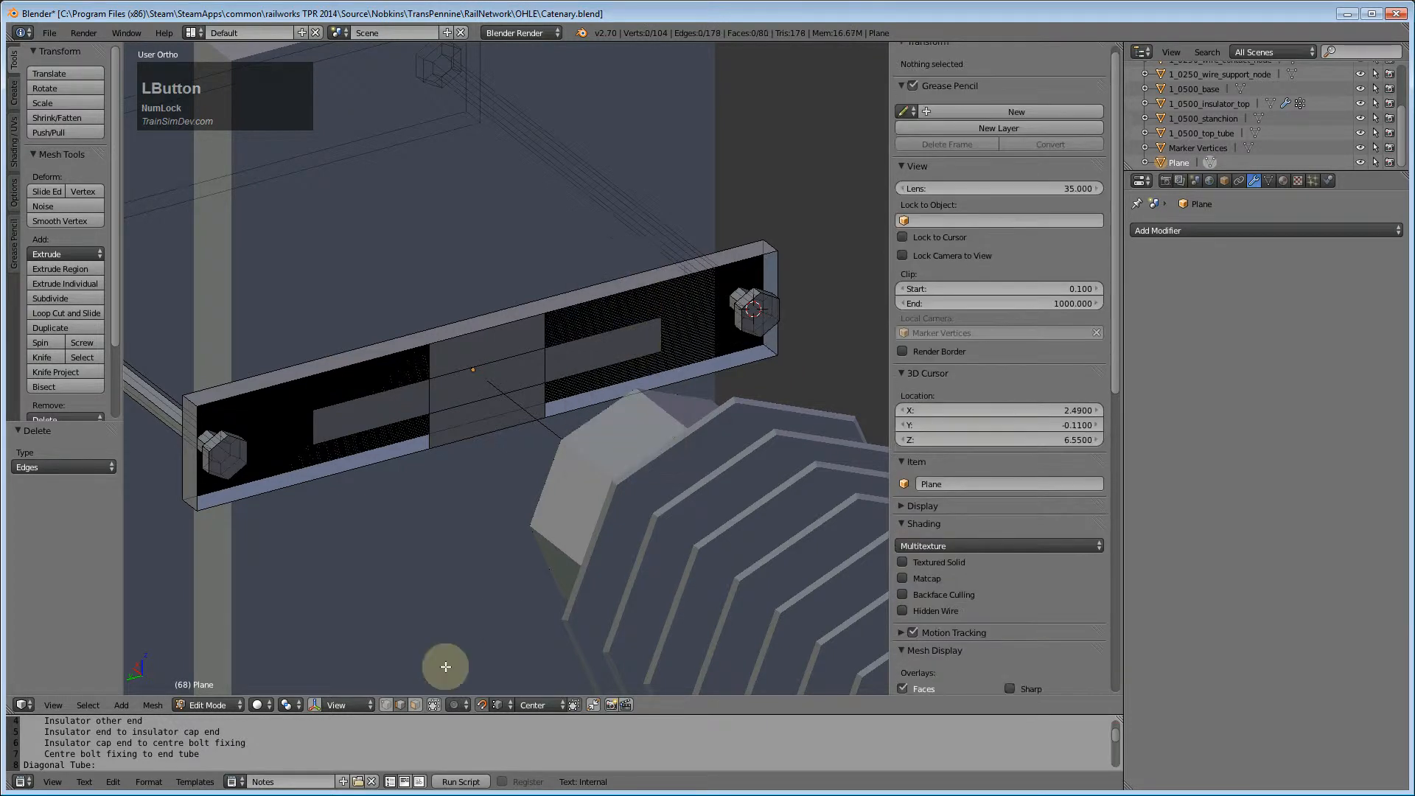
# - Delete the leftover vertex on the bar's upper front edge at the +Y end of the subdivided section
pyautogui.rightClick(339, 372)
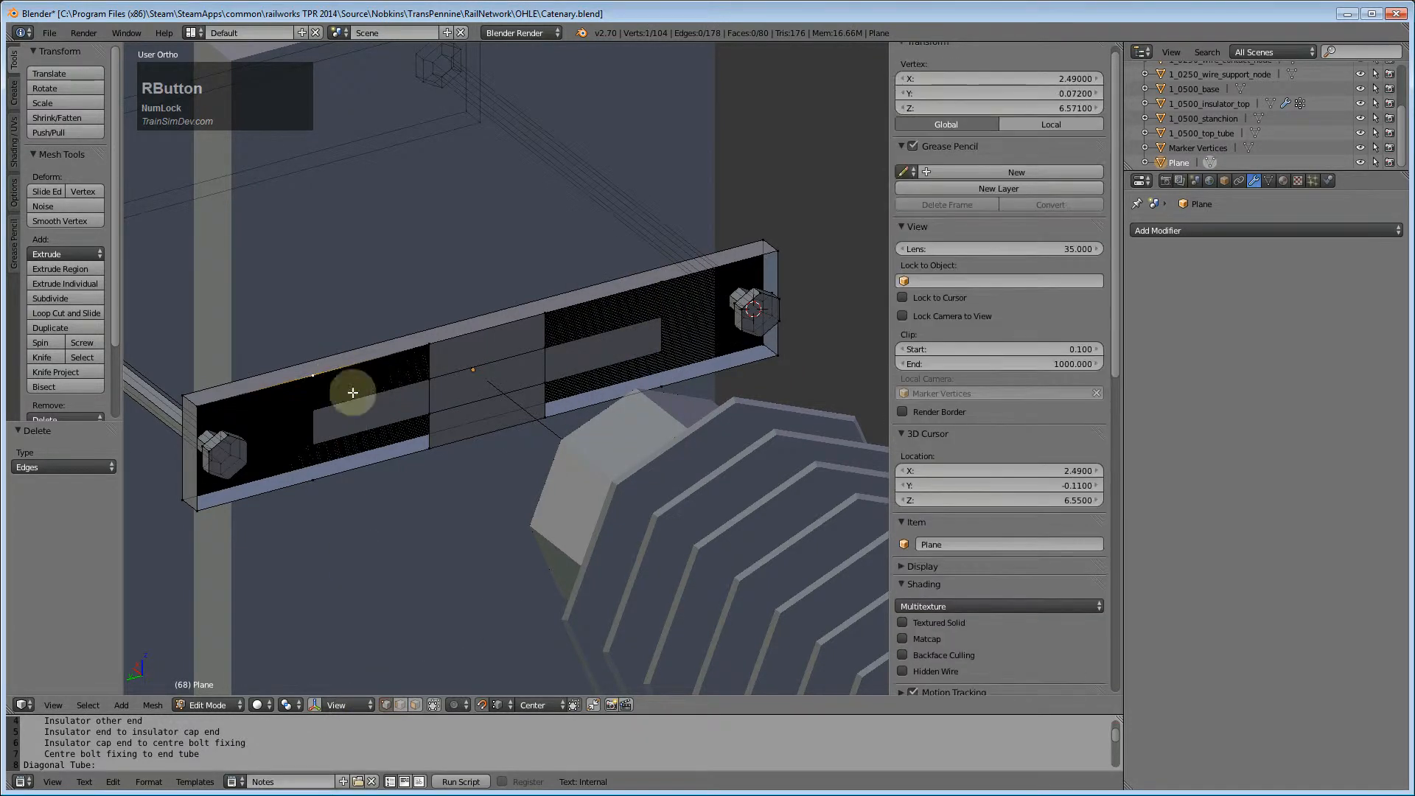
pyautogui.press('x')
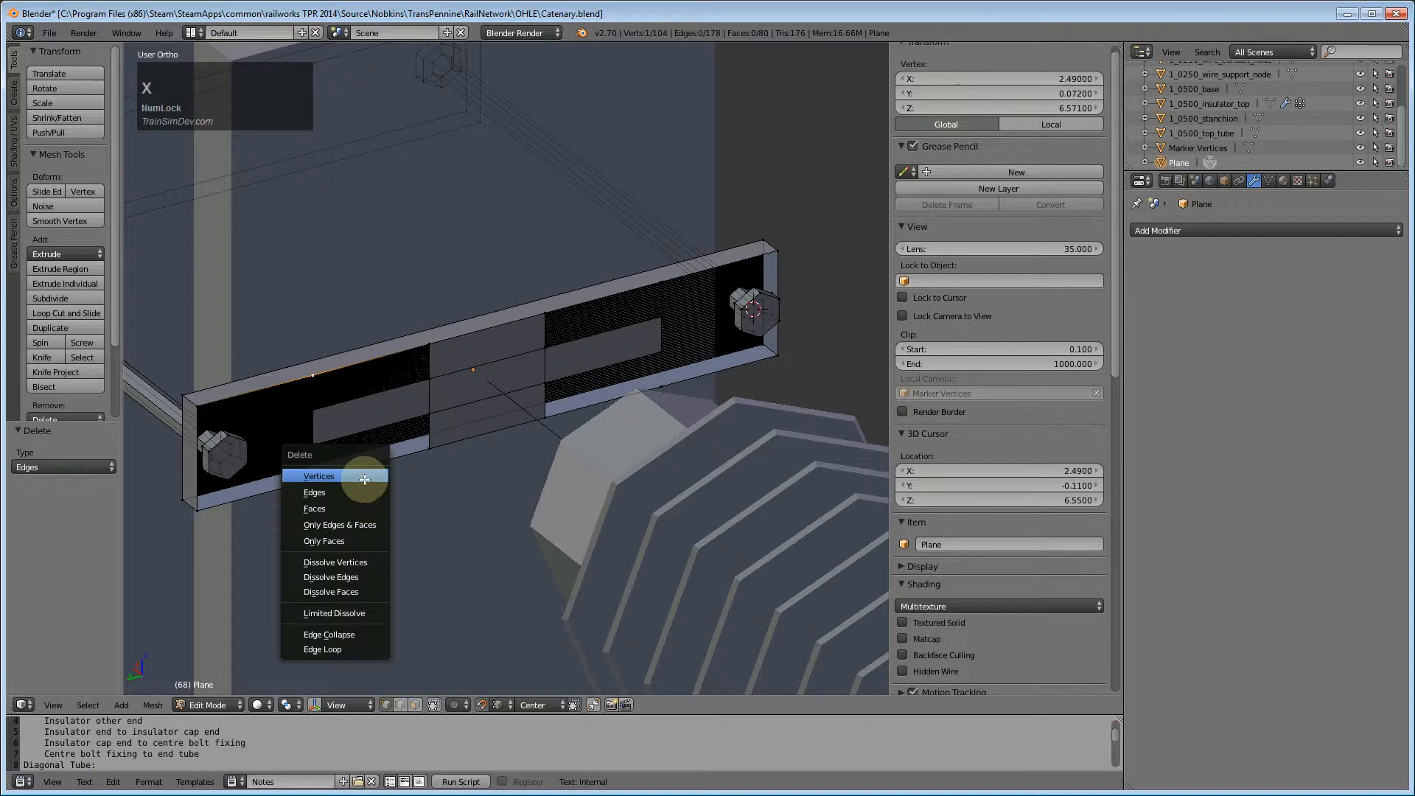
pyautogui.click(364, 477)
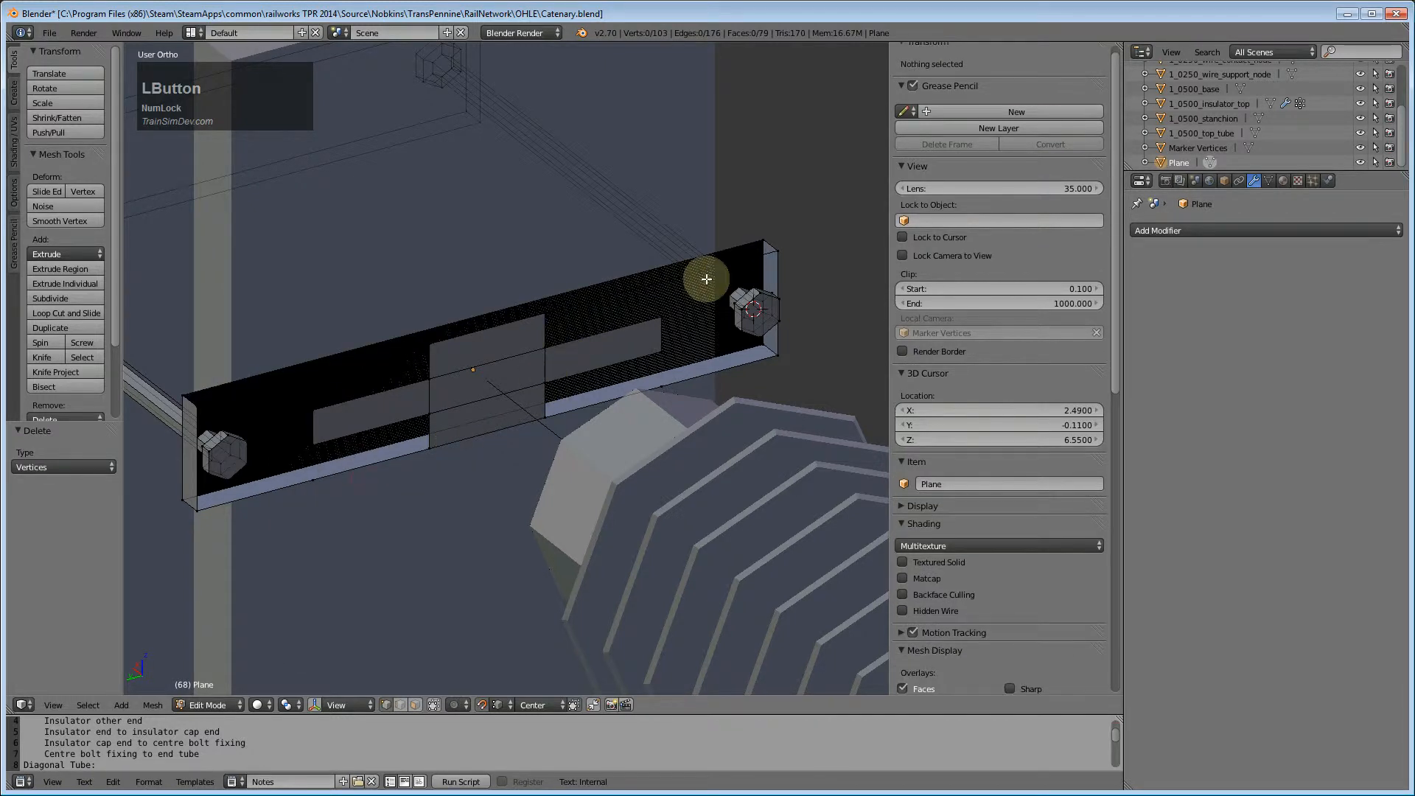
# - Delete the leftover vertices on the front face's upper edge at the -Y end and lower edge at both ends of the subdivided section
pyautogui.rightClick(703, 277)
pyautogui.press('x')
pyautogui.click(672, 278)
pyautogui.rightClick(657, 385)
pyautogui.press('x')
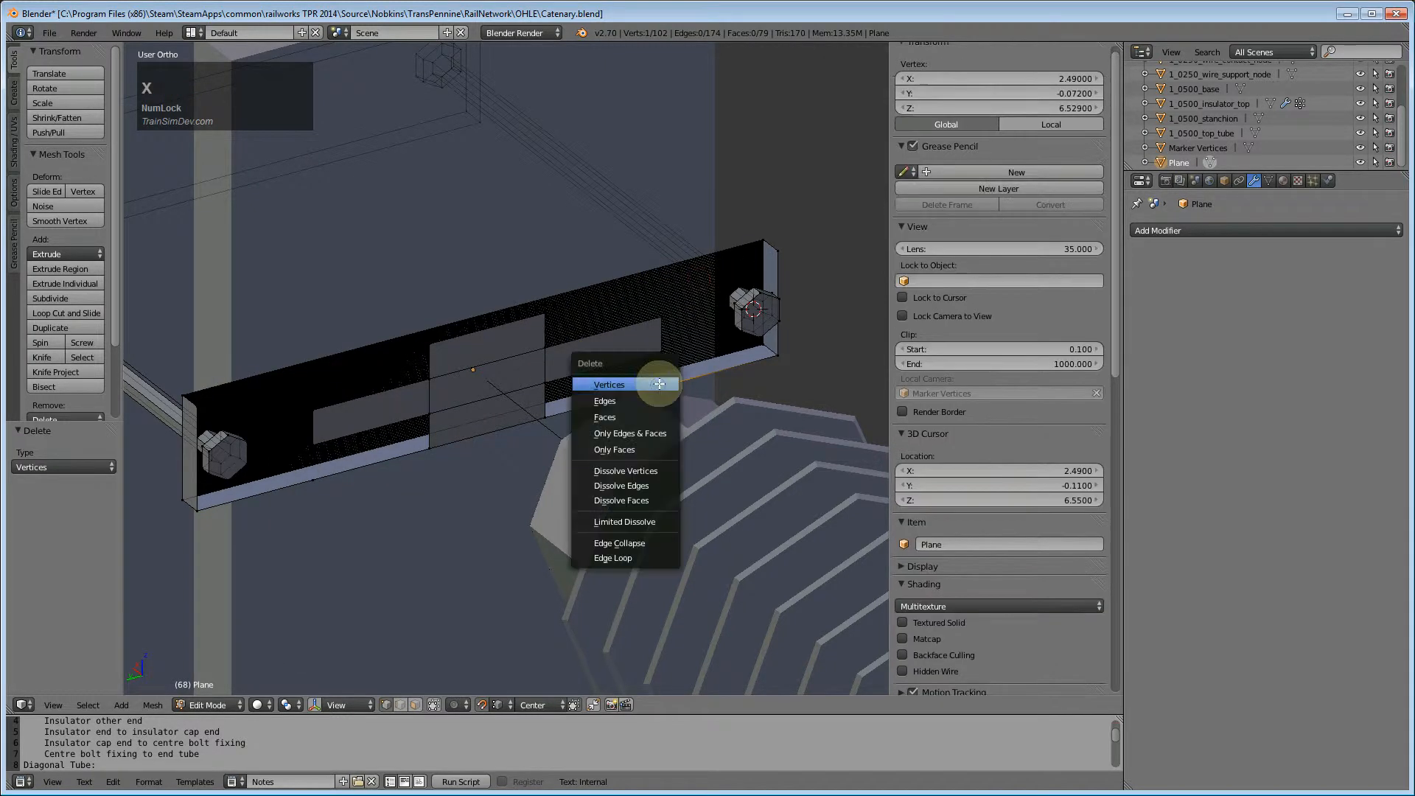
pyautogui.click(659, 384)
pyautogui.rightClick(325, 480)
pyautogui.press('x')
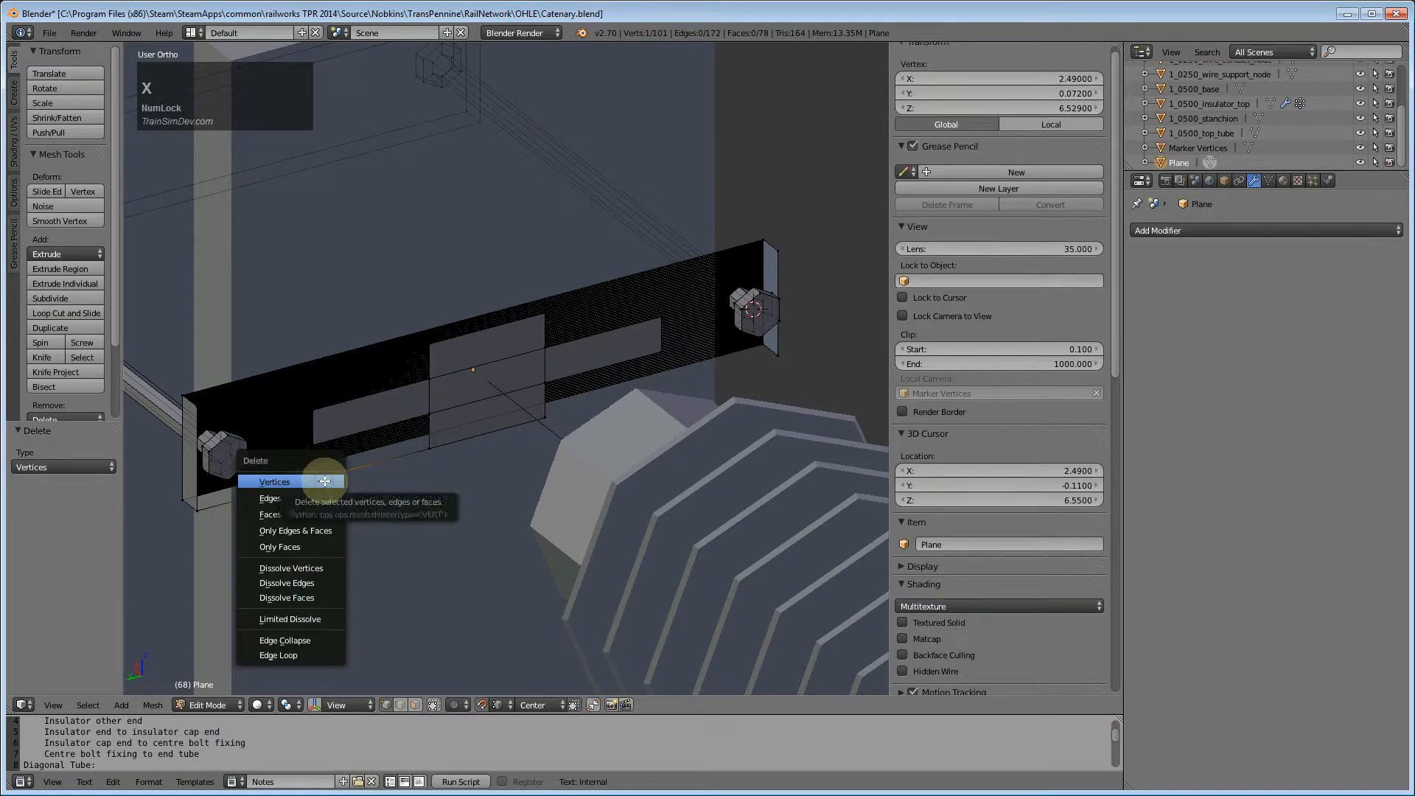
pyautogui.click(325, 481)
# - Try to fill the bar's +Y front area with a face from the eight outline vertices around the middle strip
pyautogui.rightClick(198, 509)
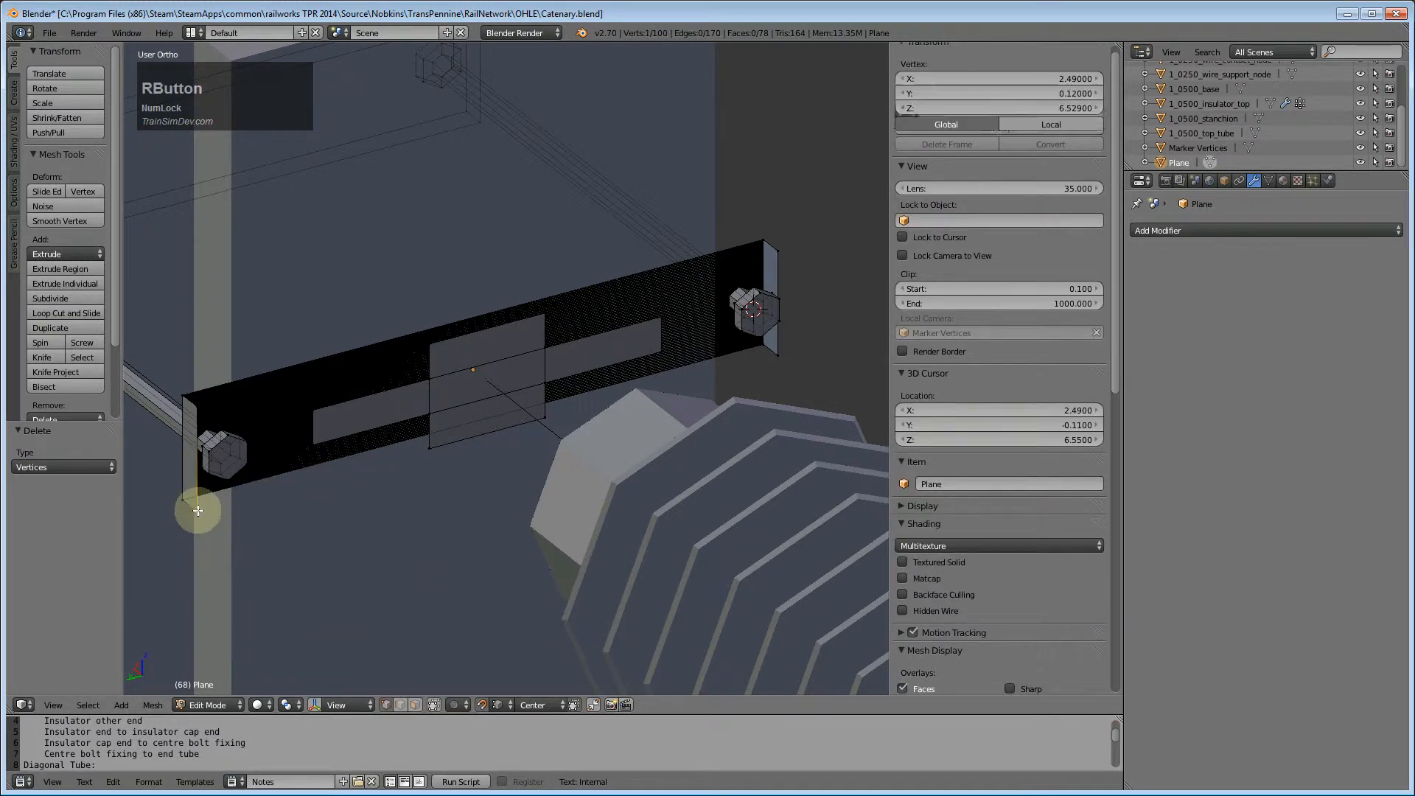
pyautogui.keyDown('shift'); pyautogui.rightClick(432, 416); pyautogui.keyUp('shift')
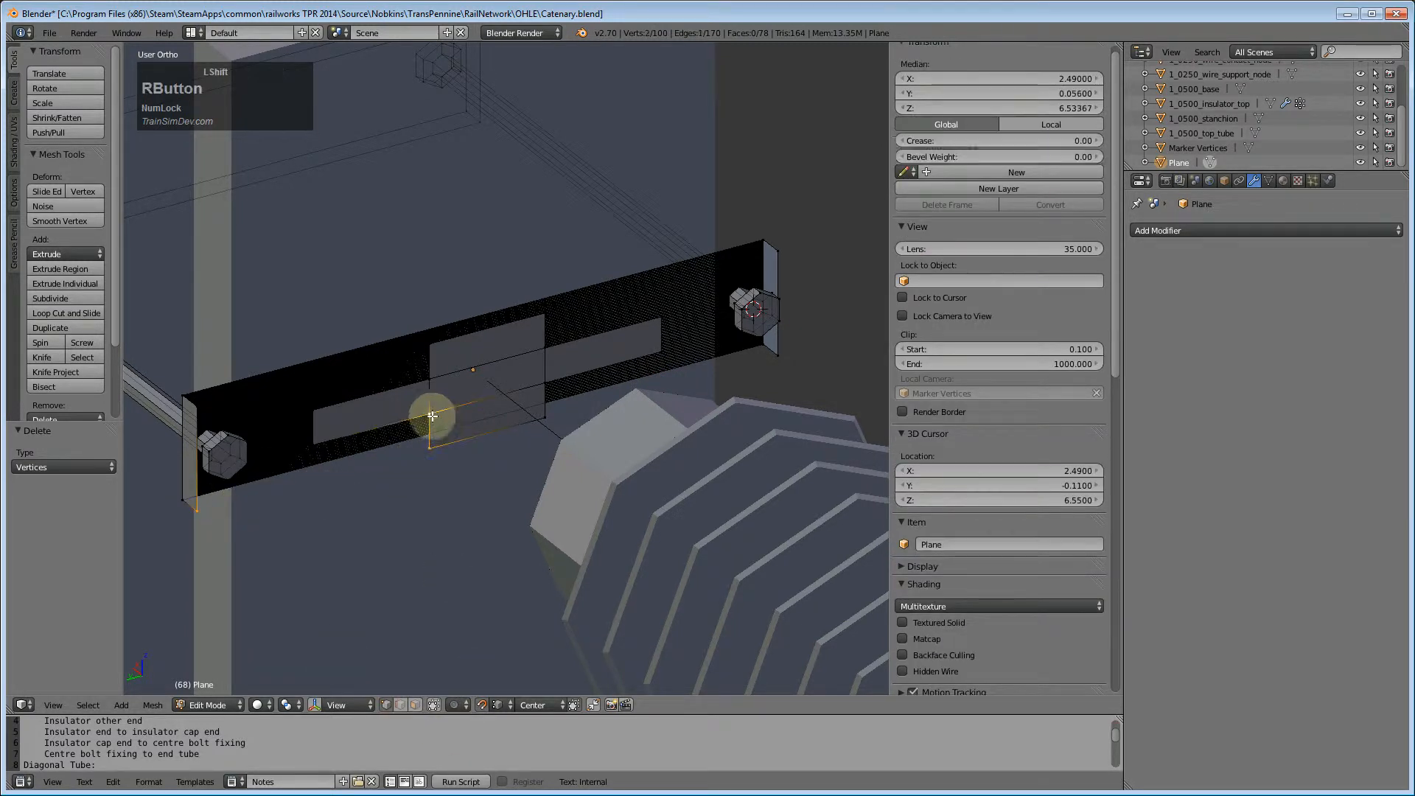
pyautogui.keyDown('shift'); pyautogui.rightClick(315, 442); pyautogui.keyUp('shift')
pyautogui.keyDown('shift'); pyautogui.rightClick(312, 410); pyautogui.keyUp('shift')
pyautogui.keyDown('shift'); pyautogui.rightClick(430, 379); pyautogui.keyUp('shift')
pyautogui.keyDown('shift'); pyautogui.rightClick(430, 344); pyautogui.keyUp('shift')
pyautogui.keyDown('shift'); pyautogui.rightClick(197, 407); pyautogui.keyUp('shift')
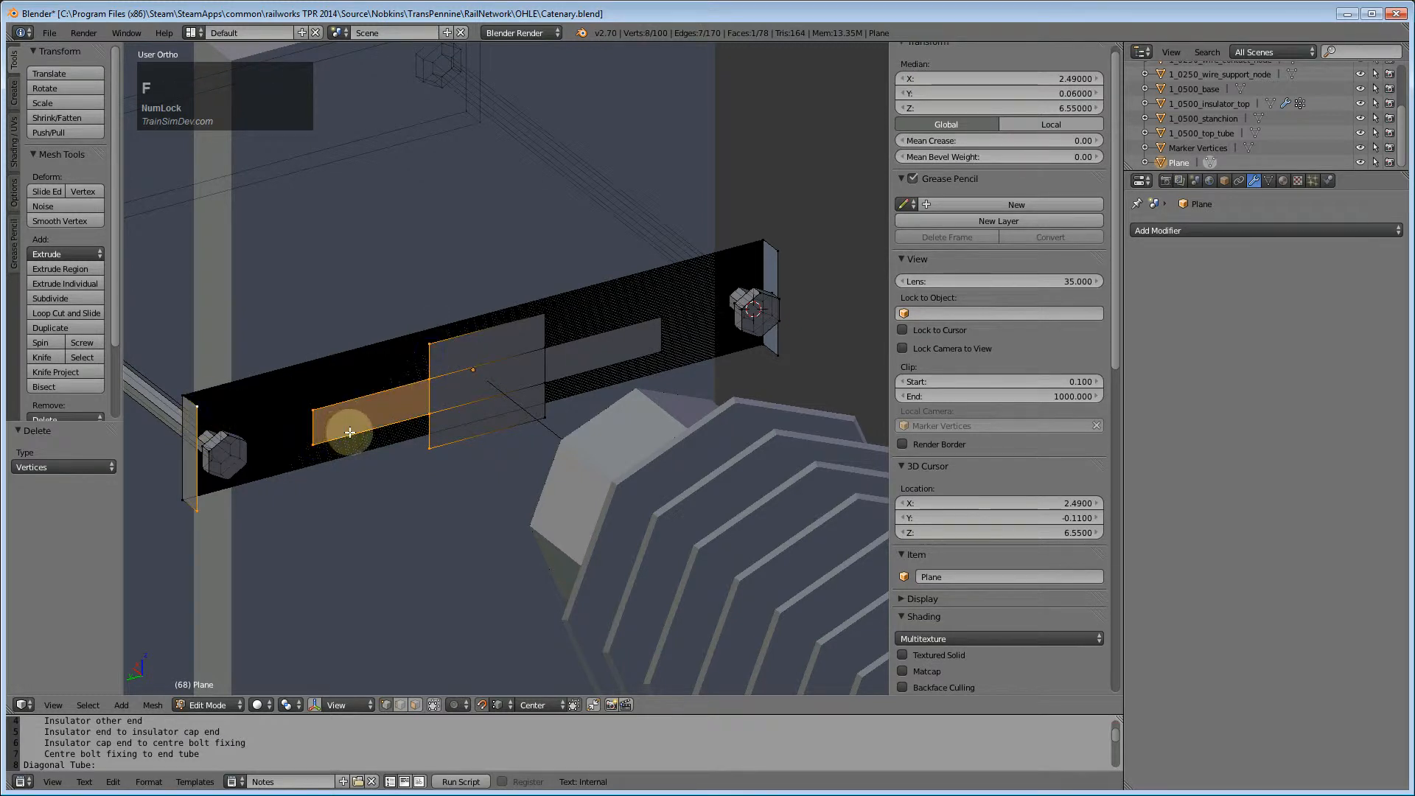
# - Rebuild the upper and lower front edges between the bar's +Y end corners and the middle block
pyautogui.rightClick(306, 441)
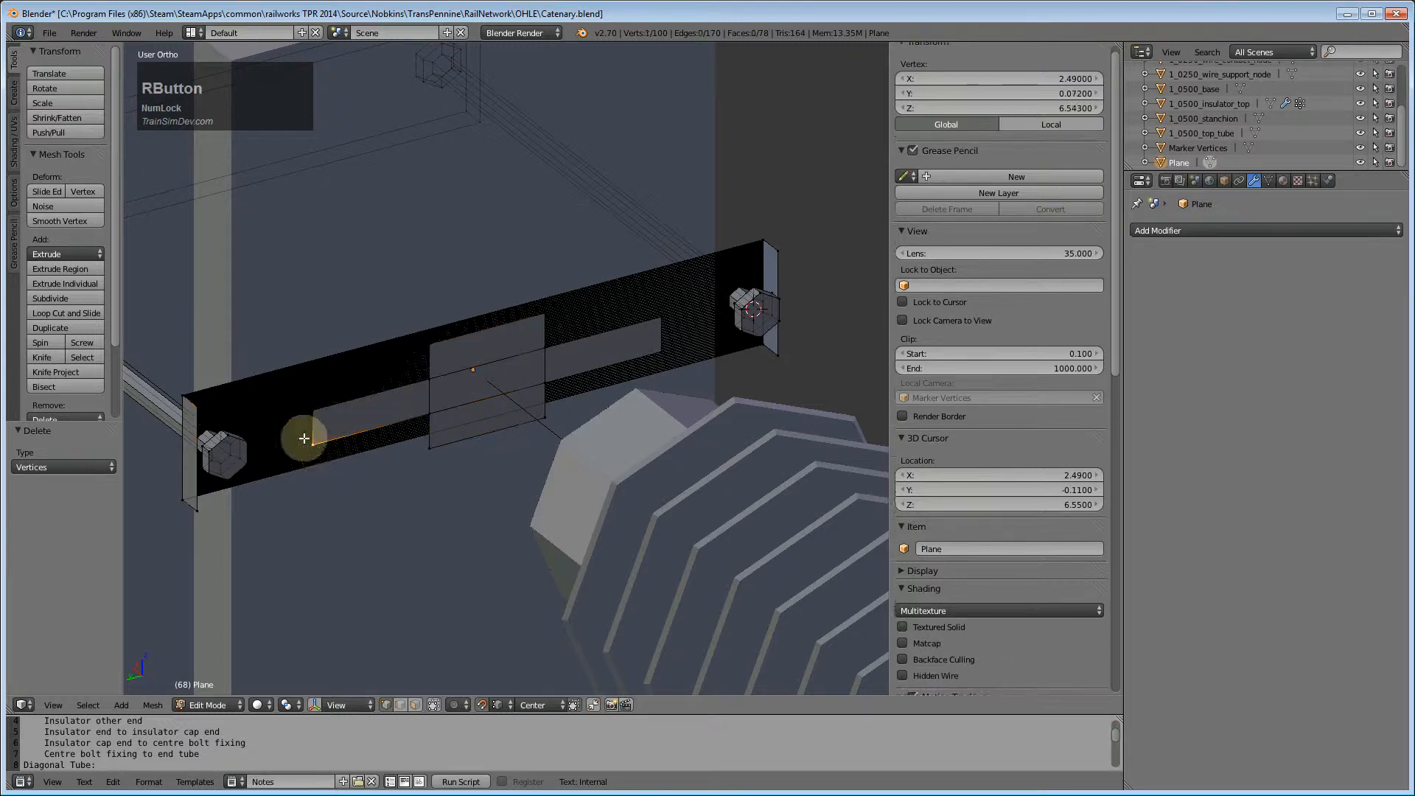
pyautogui.keyDown('shift'); pyautogui.rightClick(431, 348); pyautogui.keyUp('shift')
pyautogui.press('f')
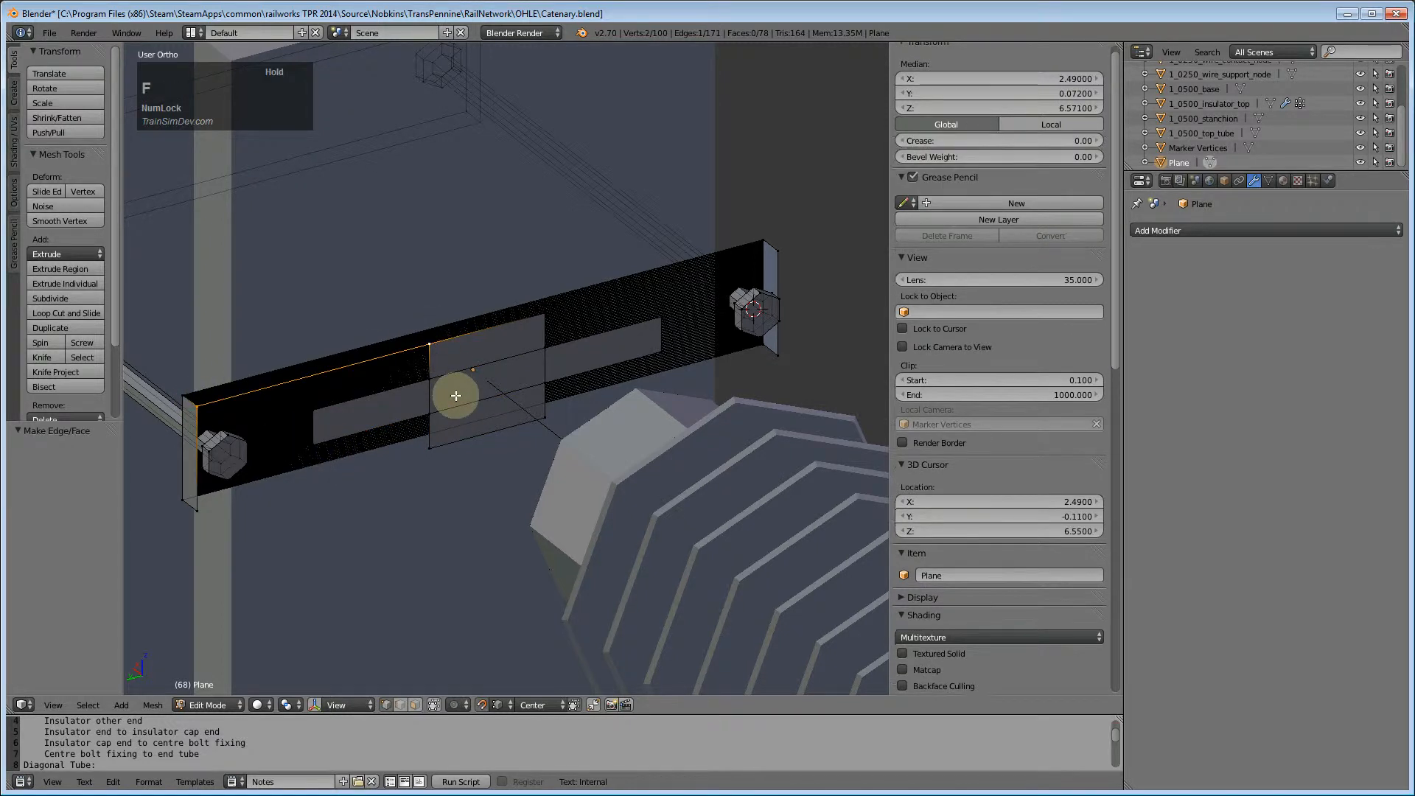
pyautogui.rightClick(196, 501)
pyautogui.press('f')
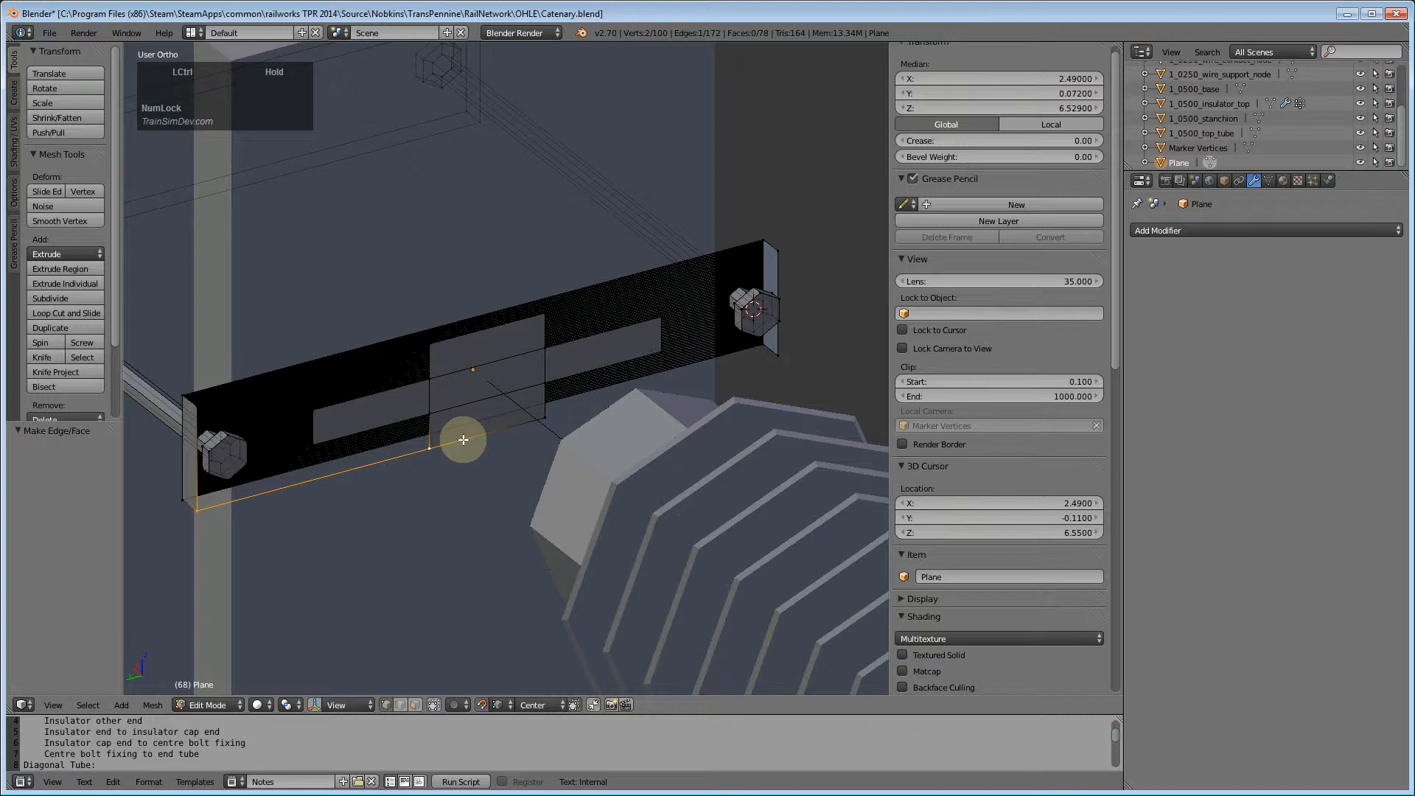
# - Undo the new edges and all the edge and vertex deletions, back to the fully subdivided front face of the bar
pyautogui.hotkey('ctrl', 'z')
pyautogui.hotkey('ctrl', 'z')
pyautogui.hotkey('ctrl', 'z')
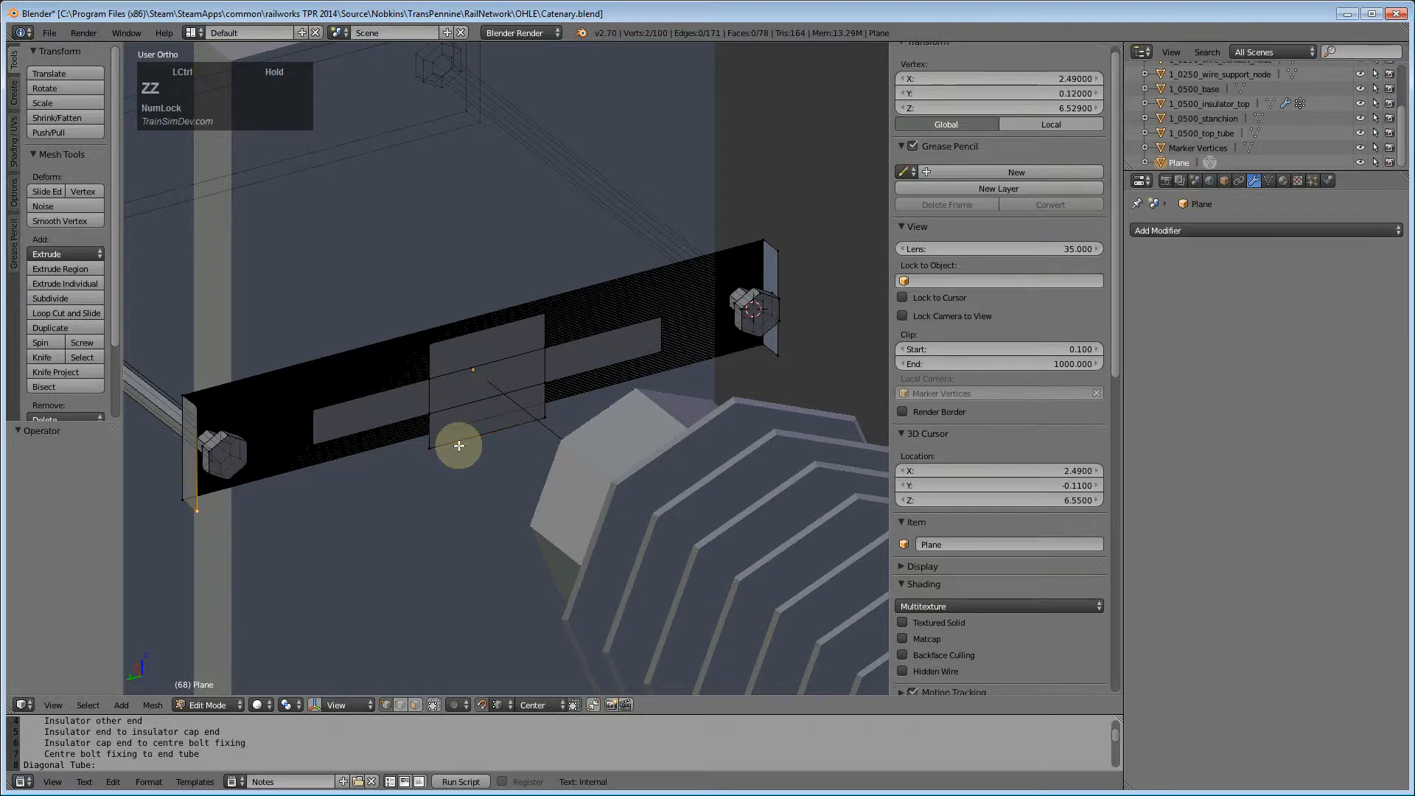
pyautogui.hotkey('ctrl', 'z')
pyautogui.hotkey('ctrl', 'z')
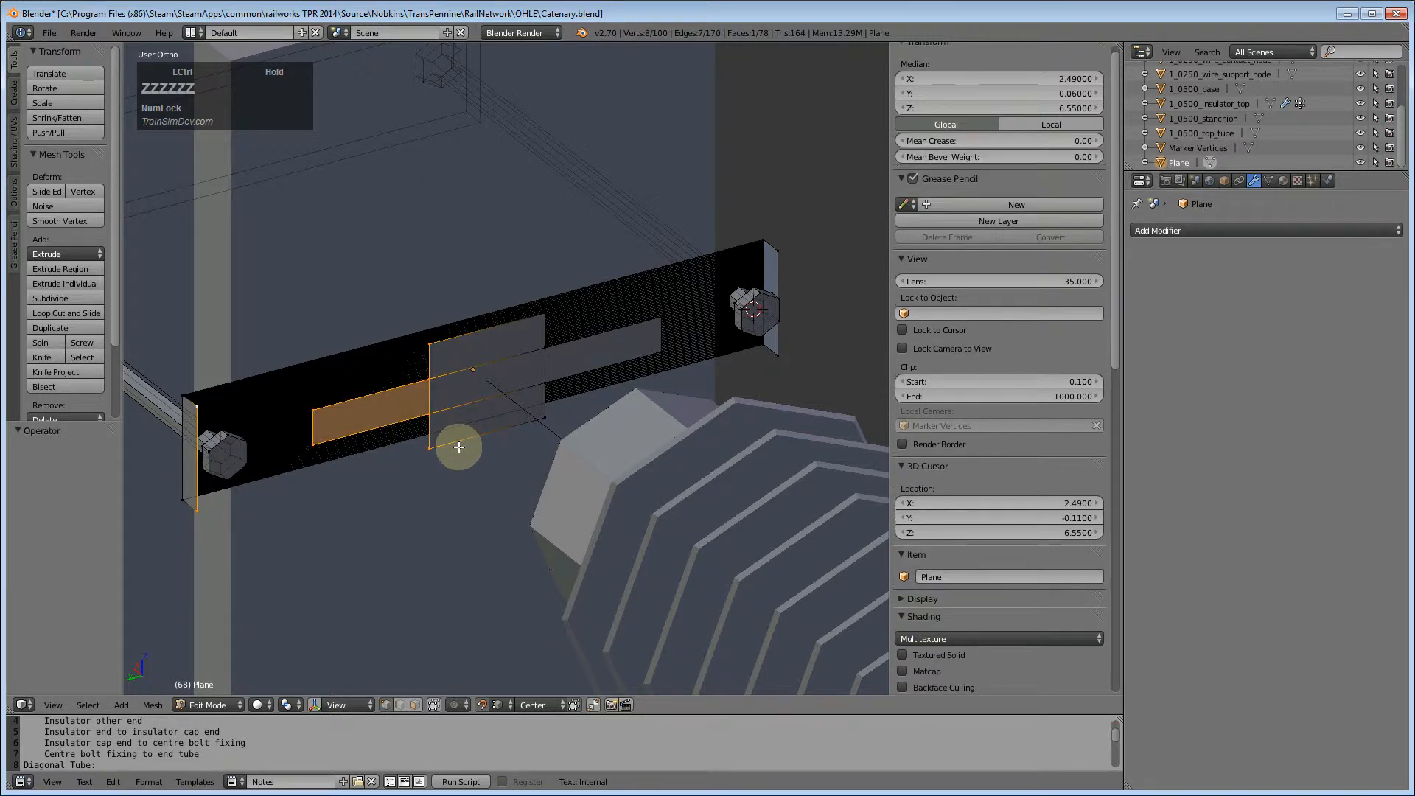
pyautogui.hotkey('ctrl', 'z')
pyautogui.hotkey('ctrl', 'z')
pyautogui.hotkey('ctrl', 'z')
pyautogui.hotkey('ctrl', 'z')
pyautogui.hotkey('ctrl', 'z')
pyautogui.hotkey('ctrl', 'z')
pyautogui.hotkey('ctrl', 'z')
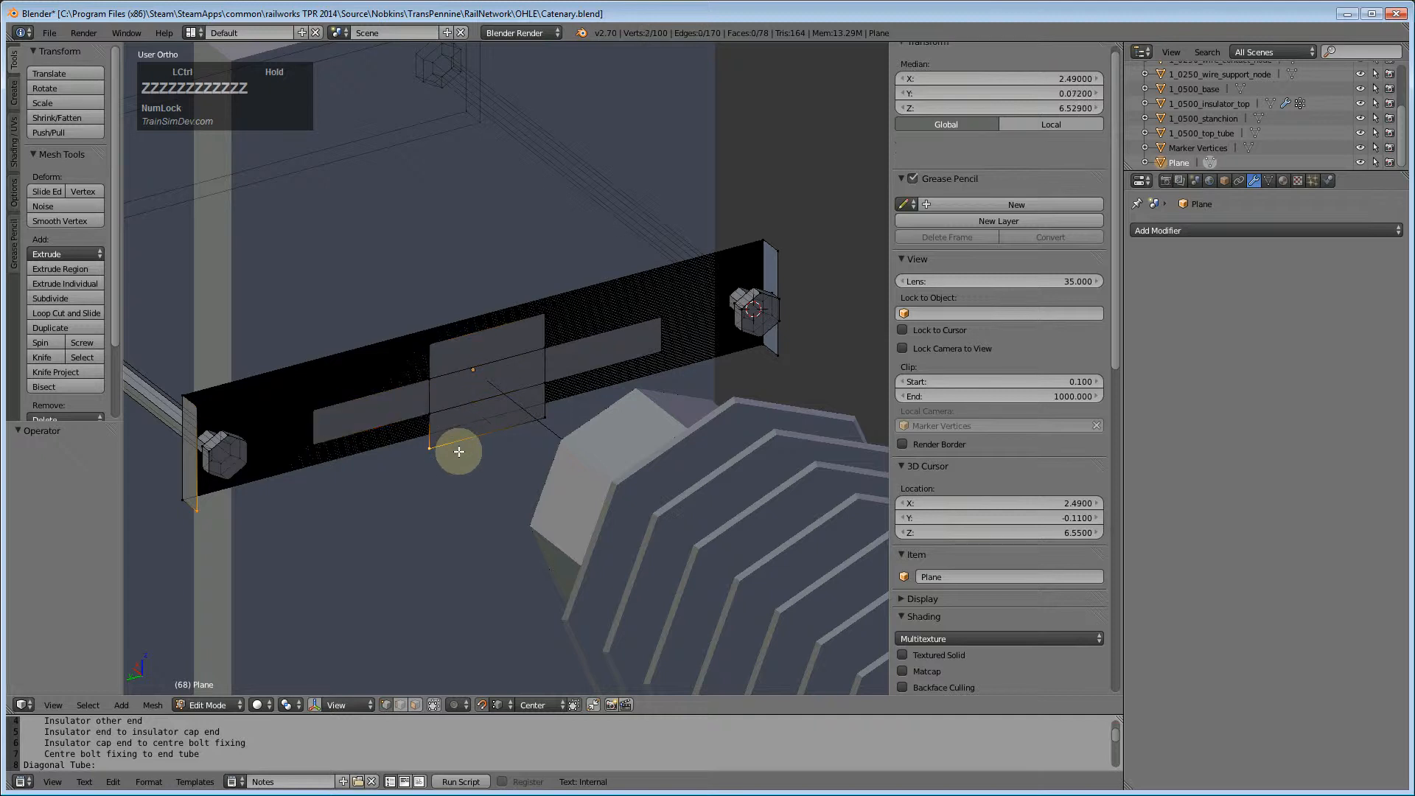
pyautogui.hotkey('ctrl', 'z')
pyautogui.hotkey('ctrl', 'z')
pyautogui.hotkey('ctrl', 'z')
pyautogui.hotkey('ctrl', 'z')
pyautogui.hotkey('ctrl', 'z')
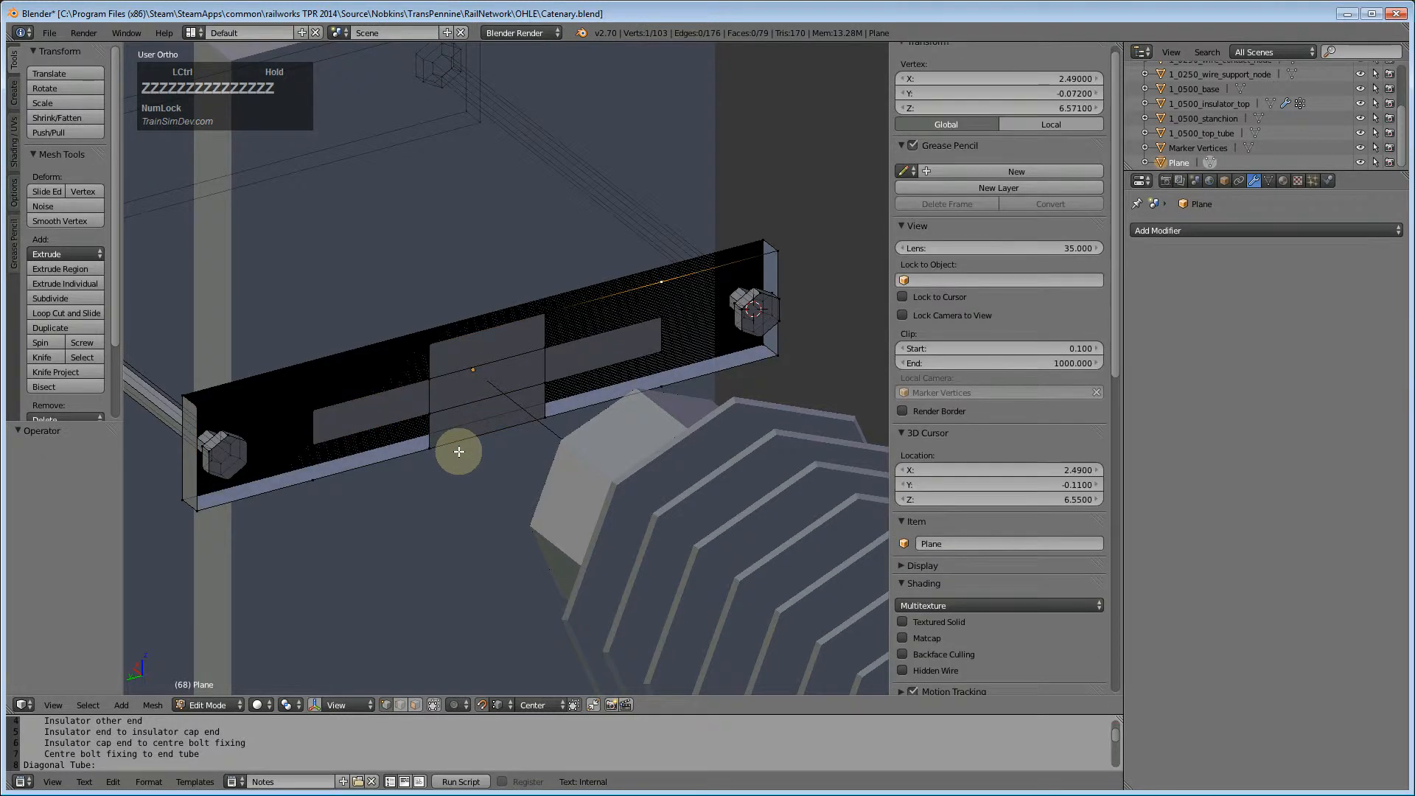
pyautogui.hotkey('ctrl', 'z')
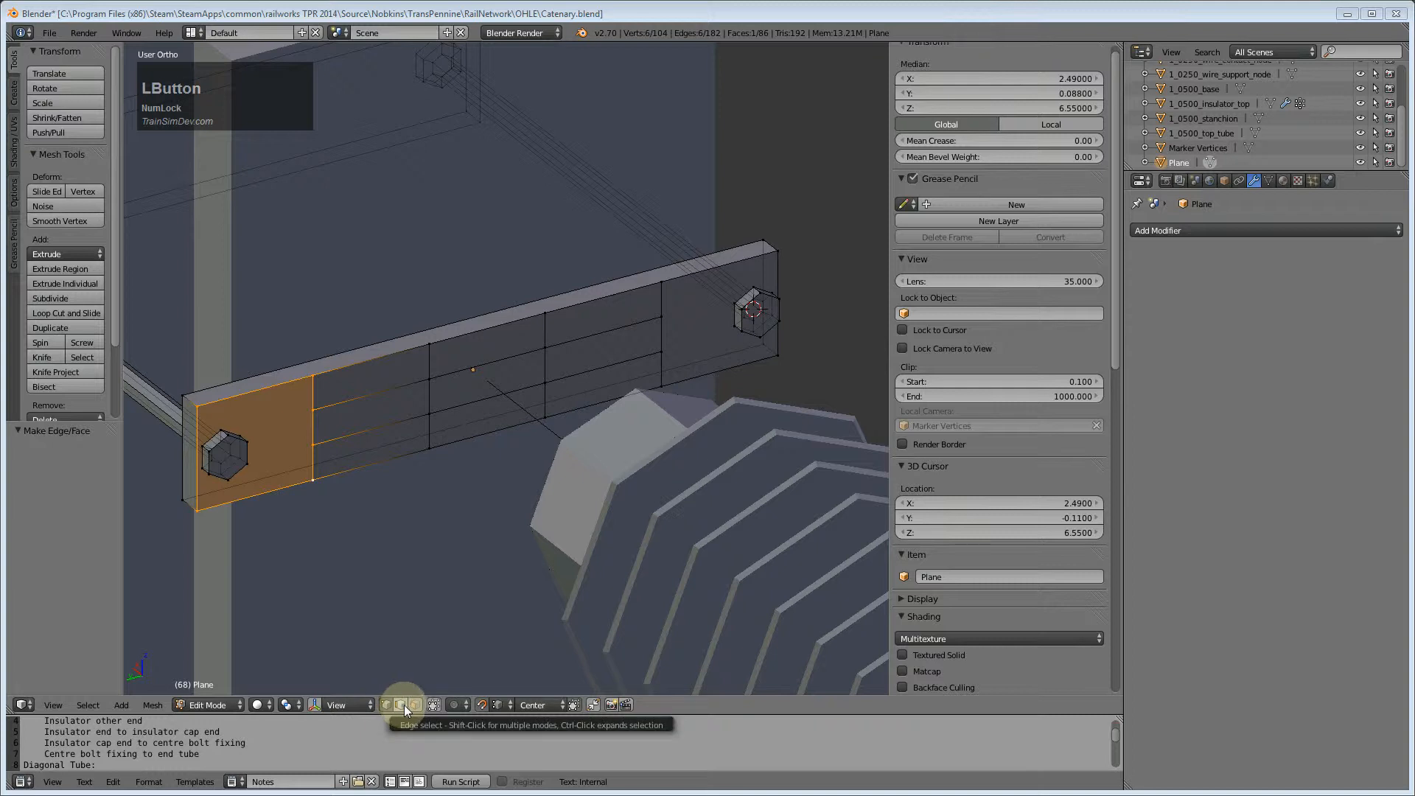
# - Extrude the cross of five front faces, the middle row and middle column of the subdivided section, by -0.08 along X
pyautogui.click(401, 705)
pyautogui.rightClick(392, 406)
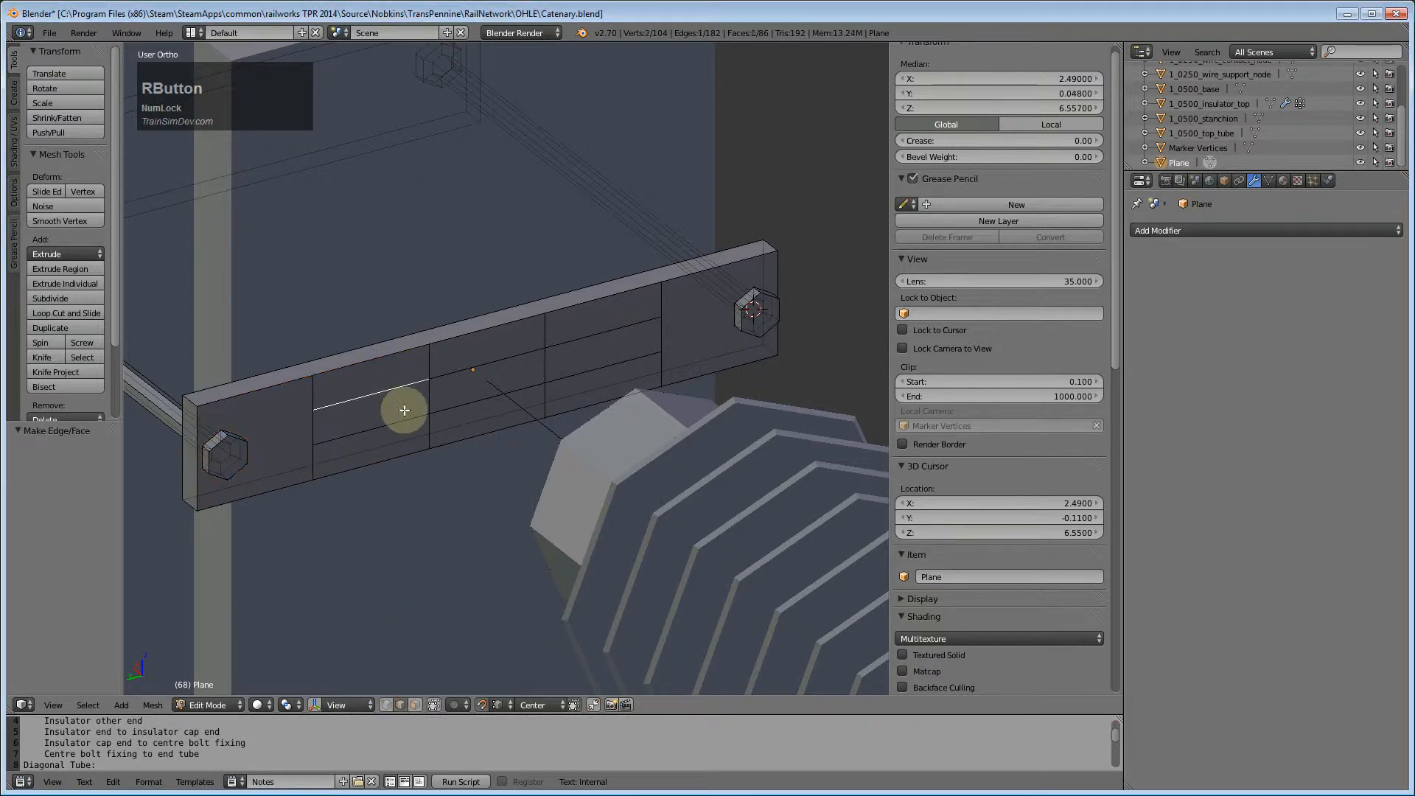
pyautogui.click(416, 706)
pyautogui.rightClick(387, 419)
pyautogui.keyDown('shift'); pyautogui.rightClick(569, 372); pyautogui.keyUp('shift')
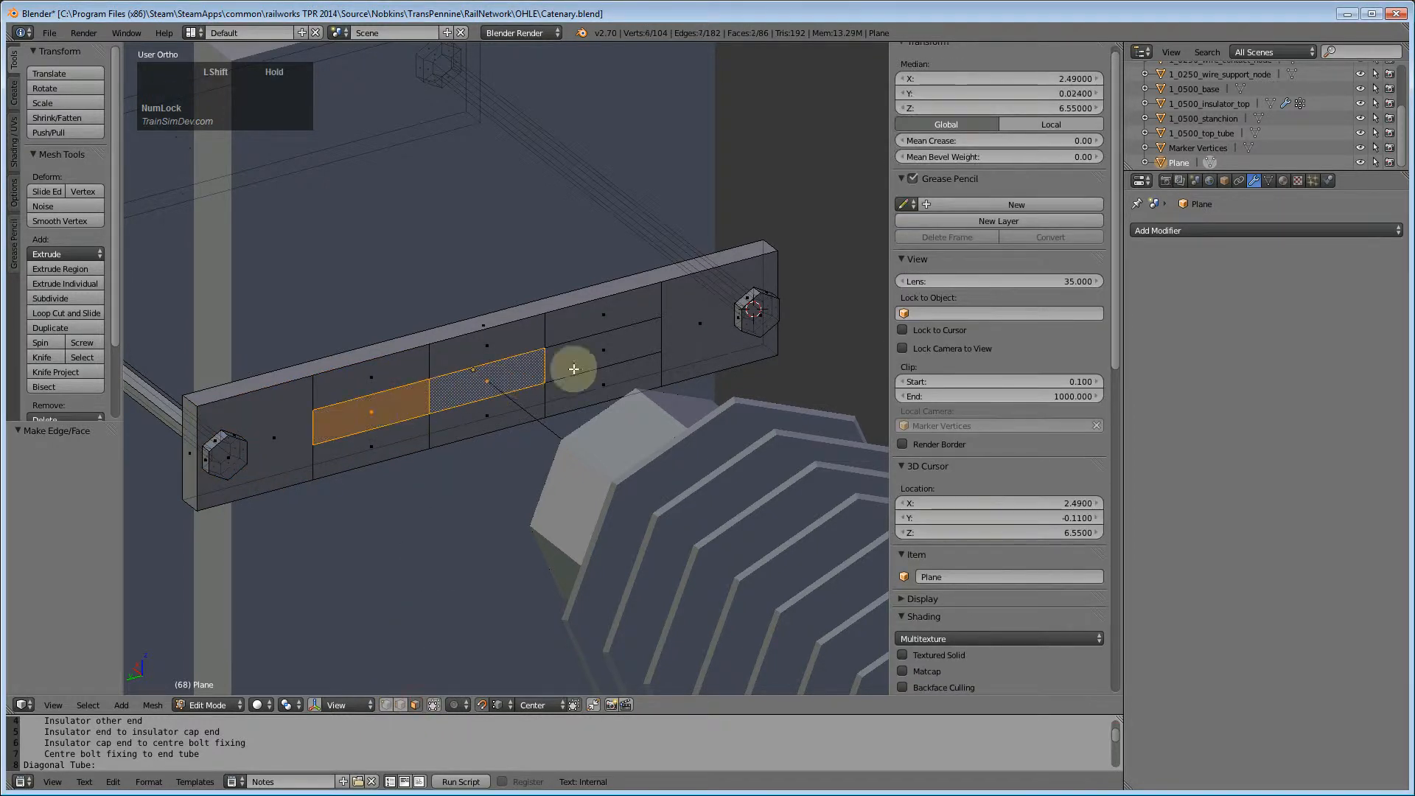
pyautogui.keyDown('shift'); pyautogui.rightClick(599, 362); pyautogui.keyUp('shift')
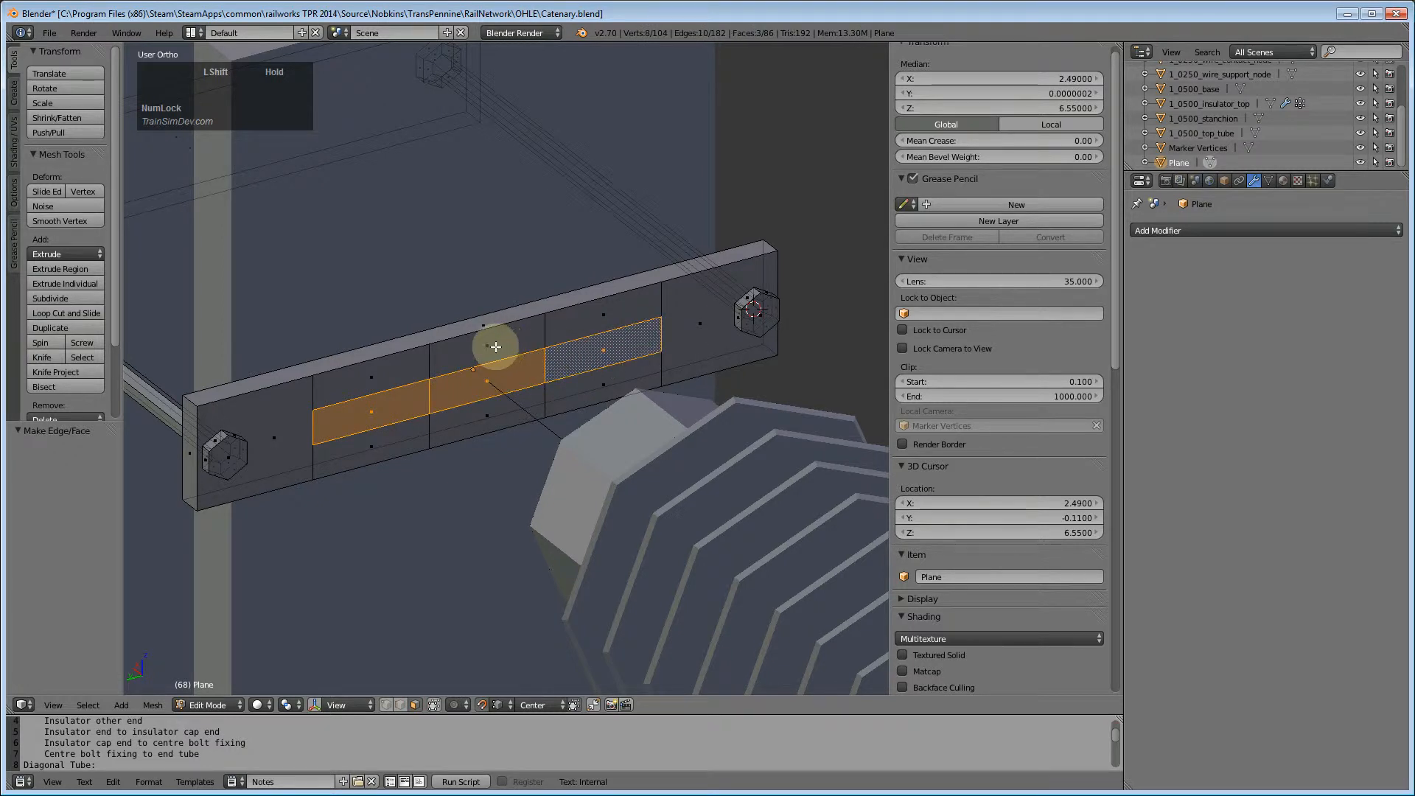
pyautogui.keyDown('shift'); pyautogui.rightClick(496, 346); pyautogui.keyUp('shift')
pyautogui.keyDown('shift'); pyautogui.rightClick(481, 424); pyautogui.keyUp('shift')
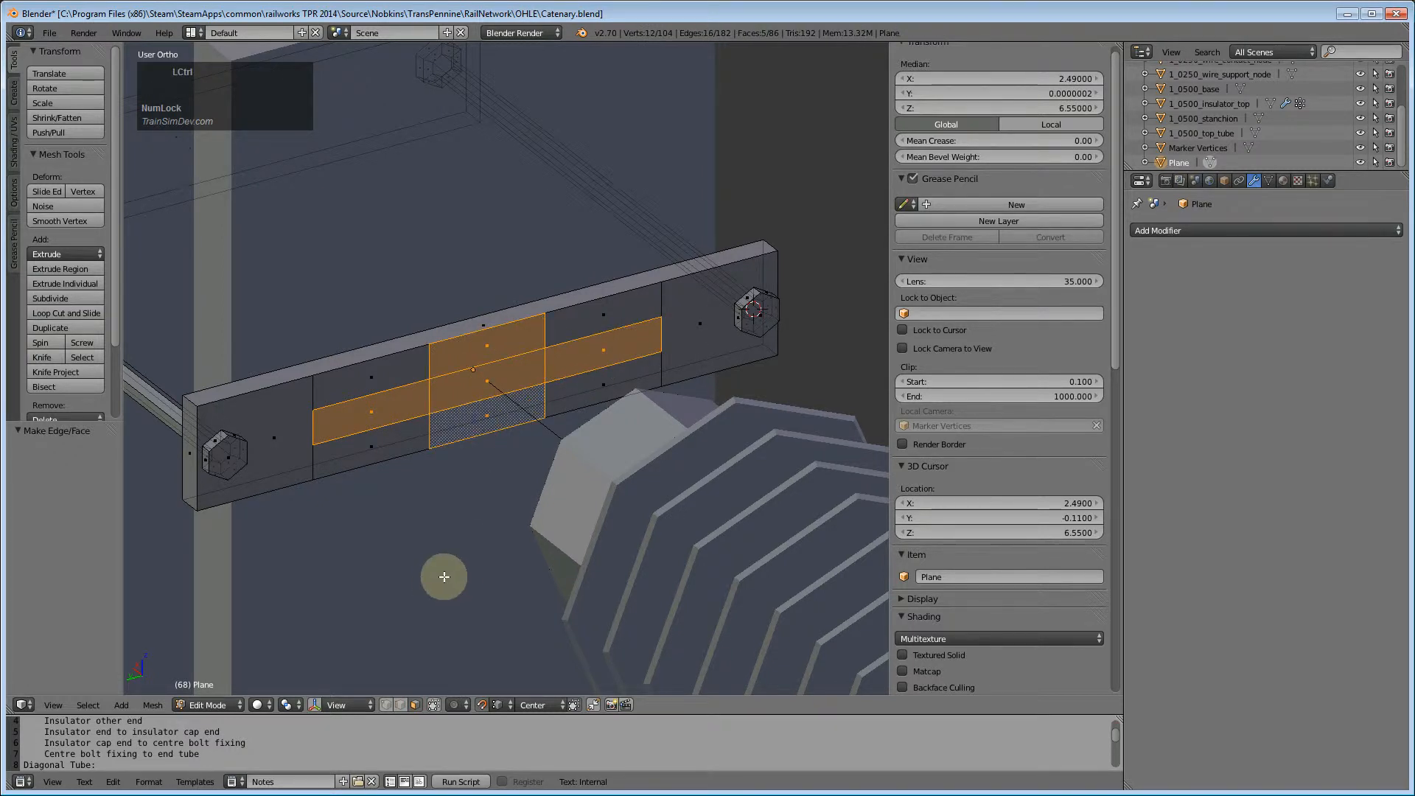
pyautogui.press('ctrl+KP_1')
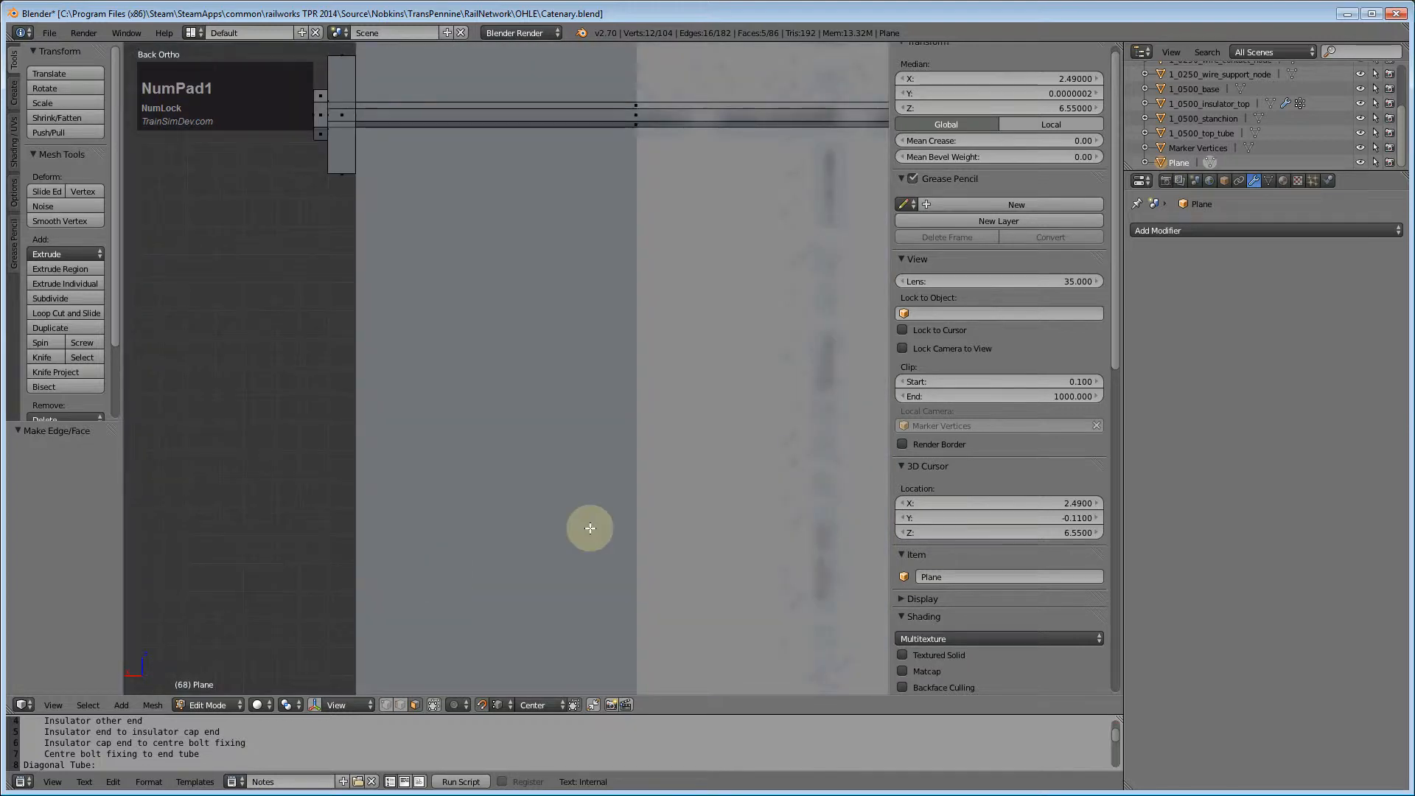
pyautogui.scroll(-2, 532, 499)
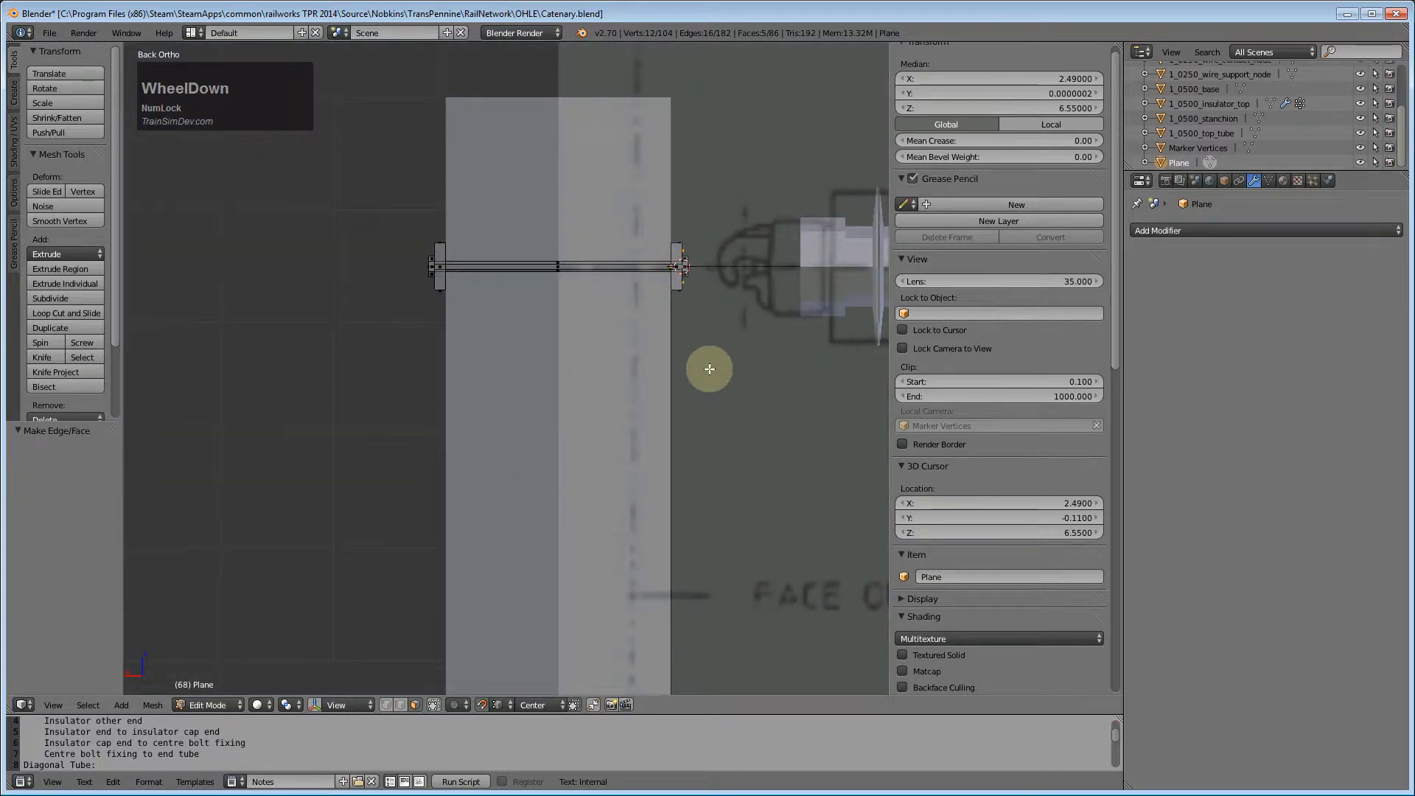
pyautogui.press('e')
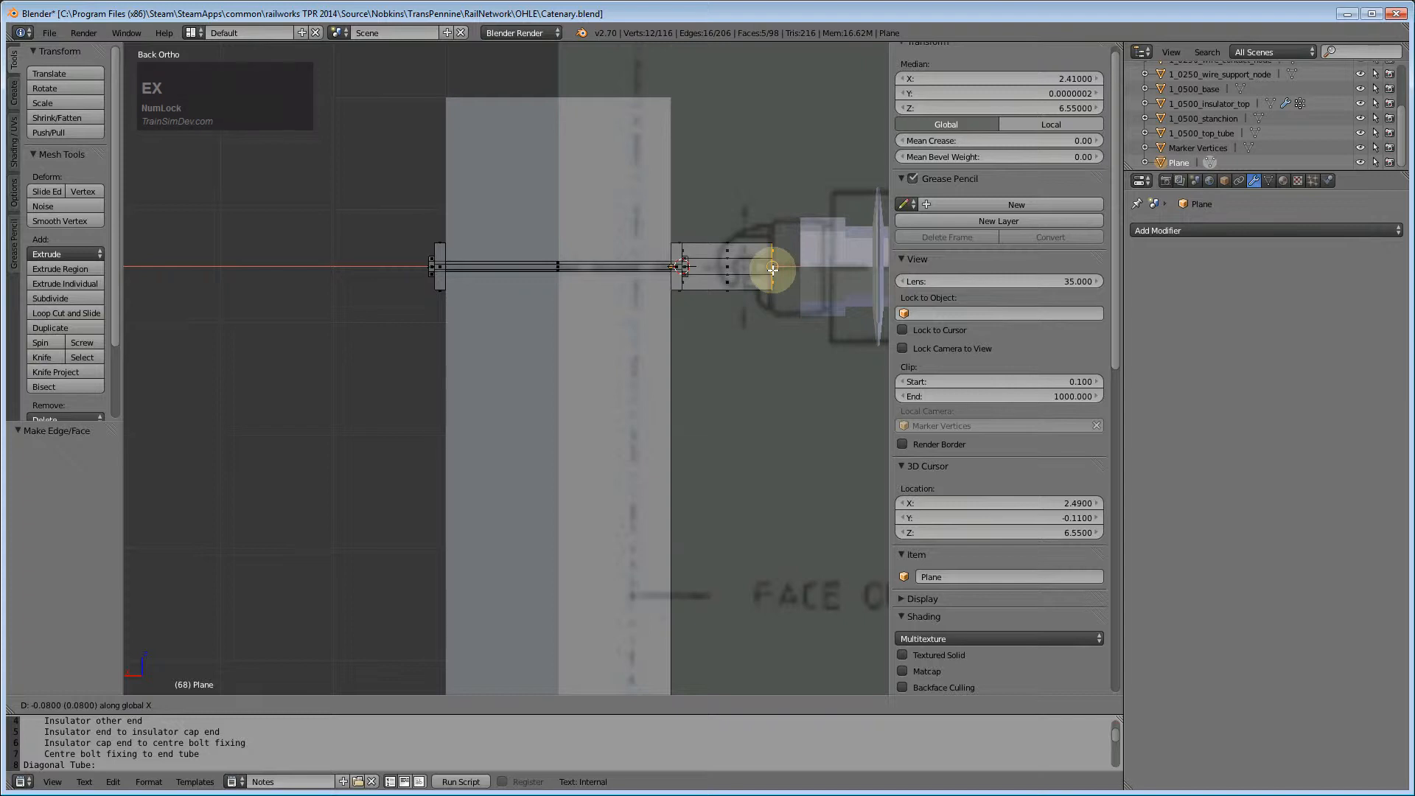
pyautogui.click(780, 302)
# - Move the extruded cross faces back towards the mast by 0.02 along X
pyautogui.moveTo(784, 325); pyautogui.dragTo(670, 420, button='middle')
pyautogui.scroll(2, 512, 600)
pyautogui.moveTo(511, 600); pyautogui.dragTo(735, 558, button='middle')
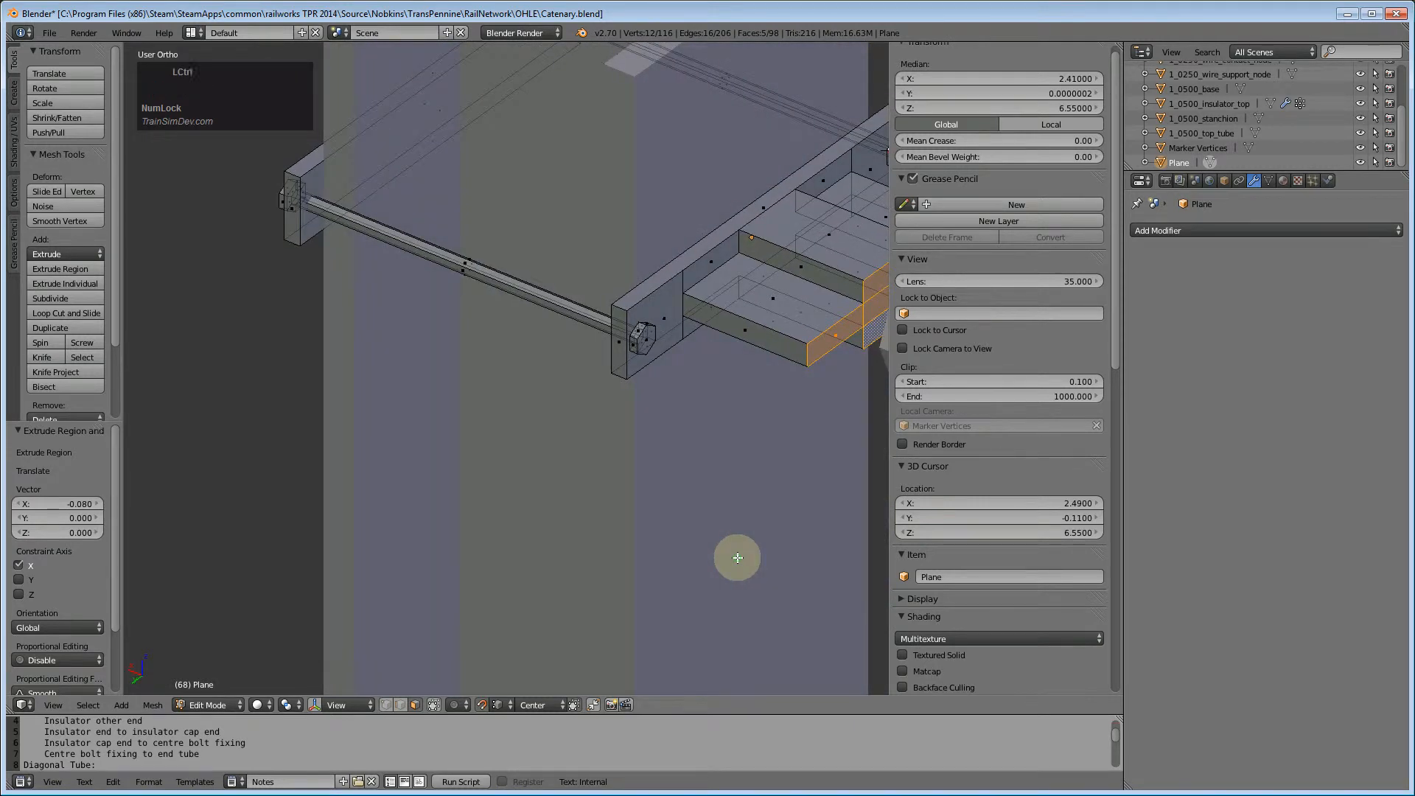
pyautogui.press('ctrl+KP_1')
pyautogui.scroll(6, 265, 515)
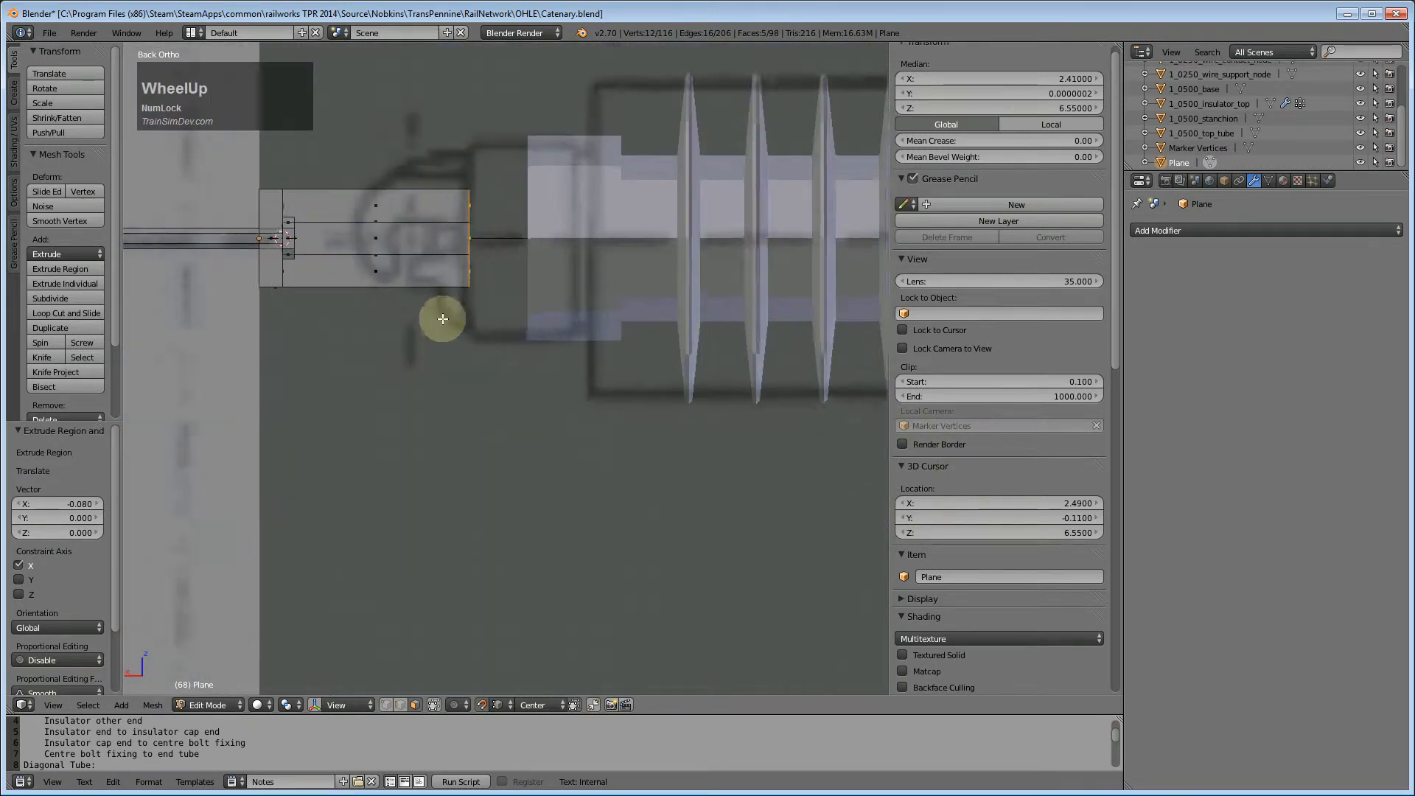
pyautogui.keyDown('shift'); pyautogui.moveTo(487, 291); pyautogui.dragTo(493, 491, button='middle'); pyautogui.keyUp('shift')
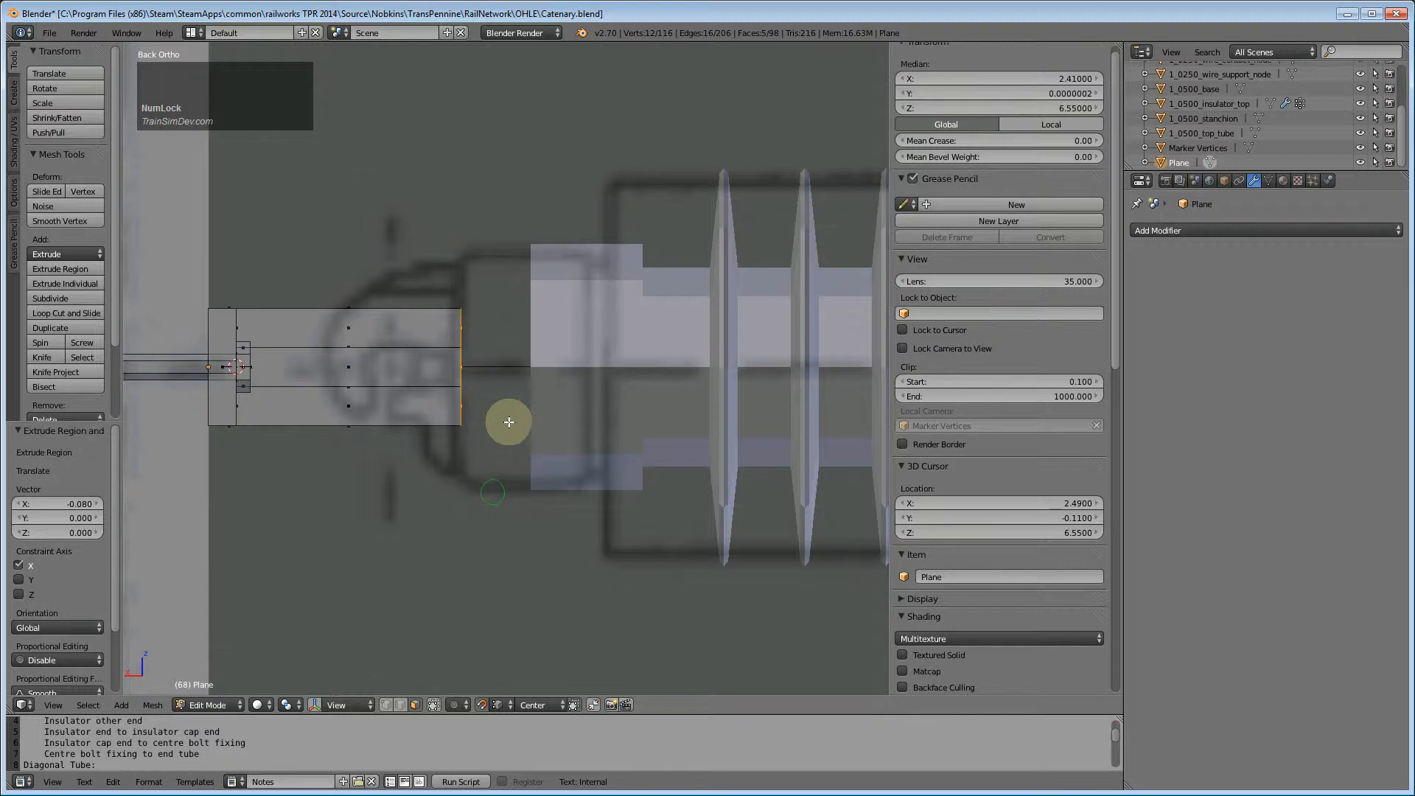
pyautogui.press('g')
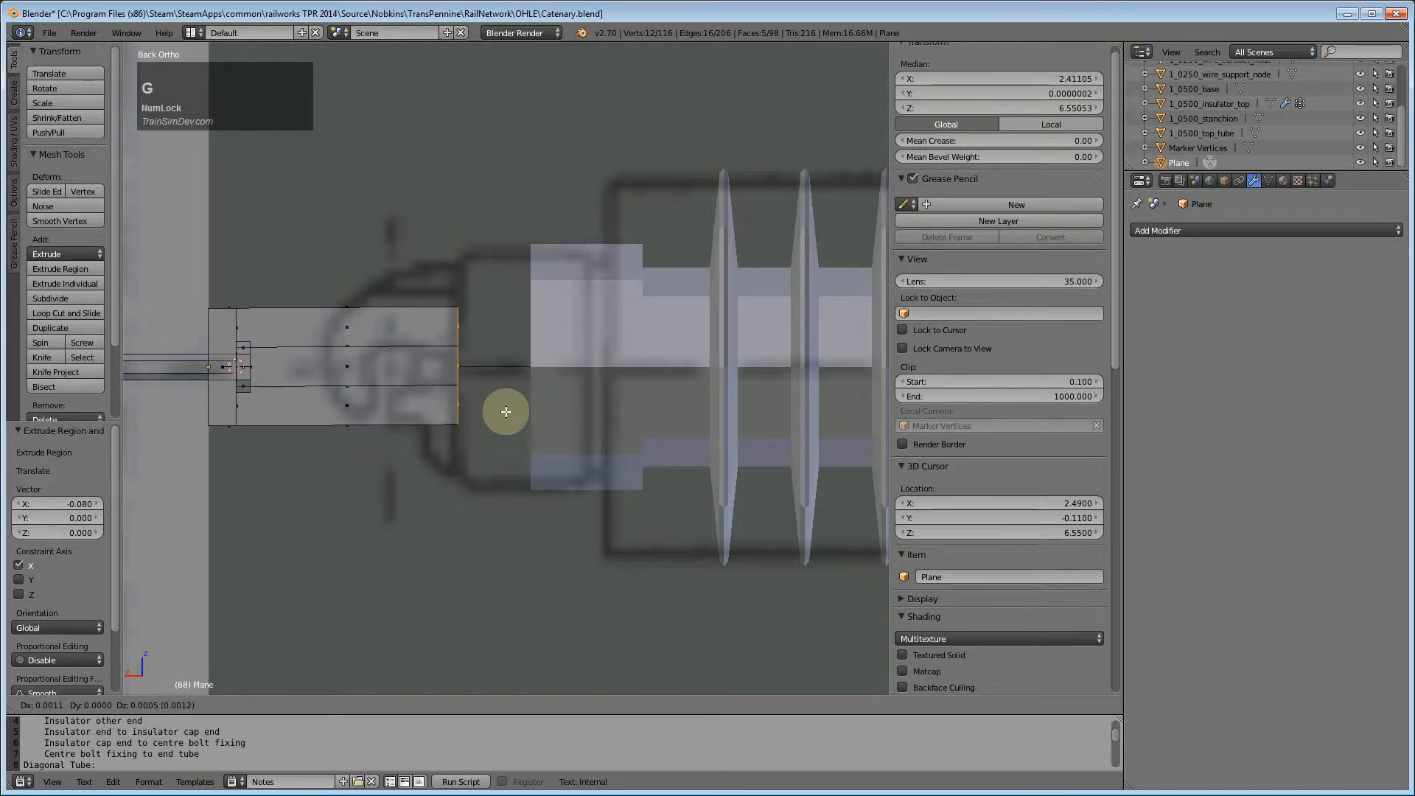
pyautogui.press('x')
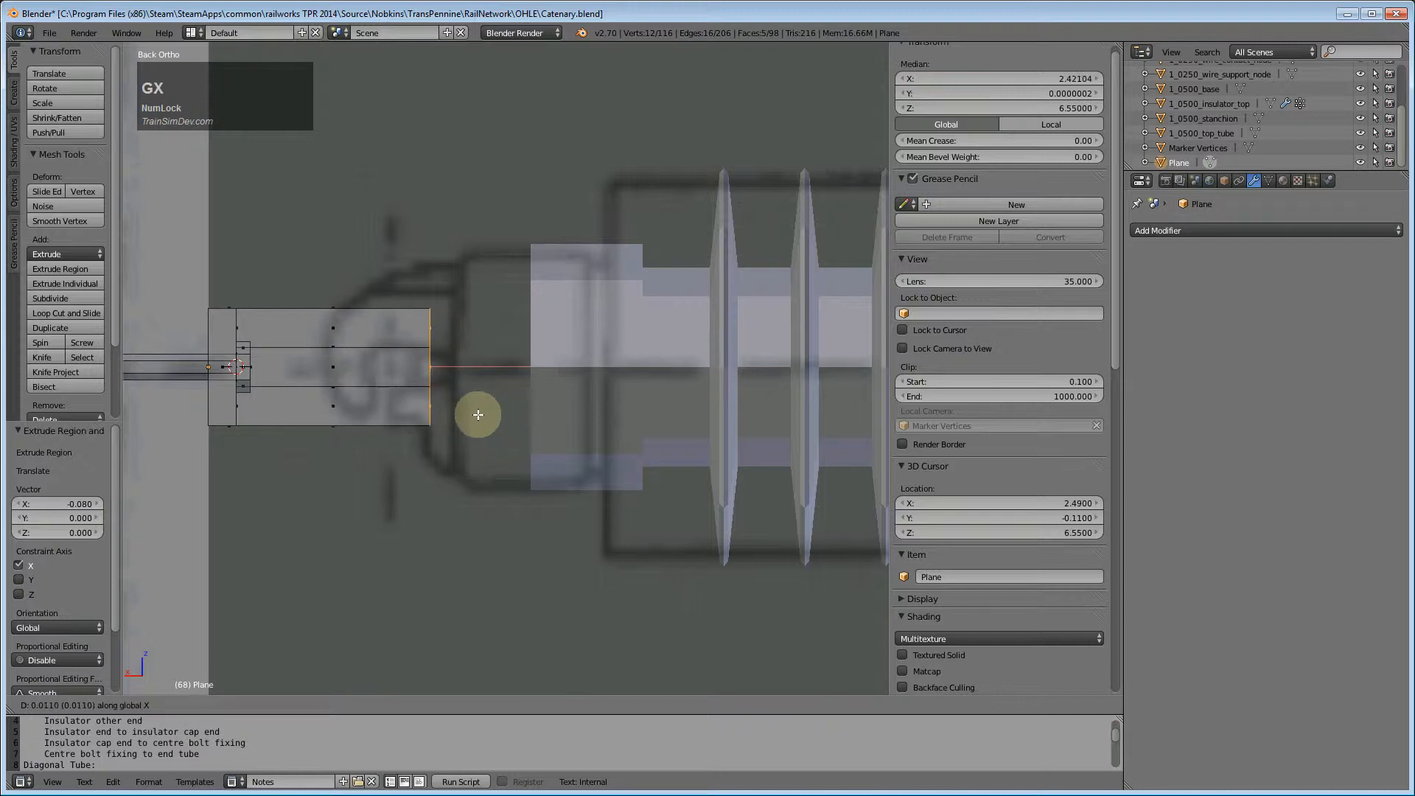
pyautogui.write('0.02')
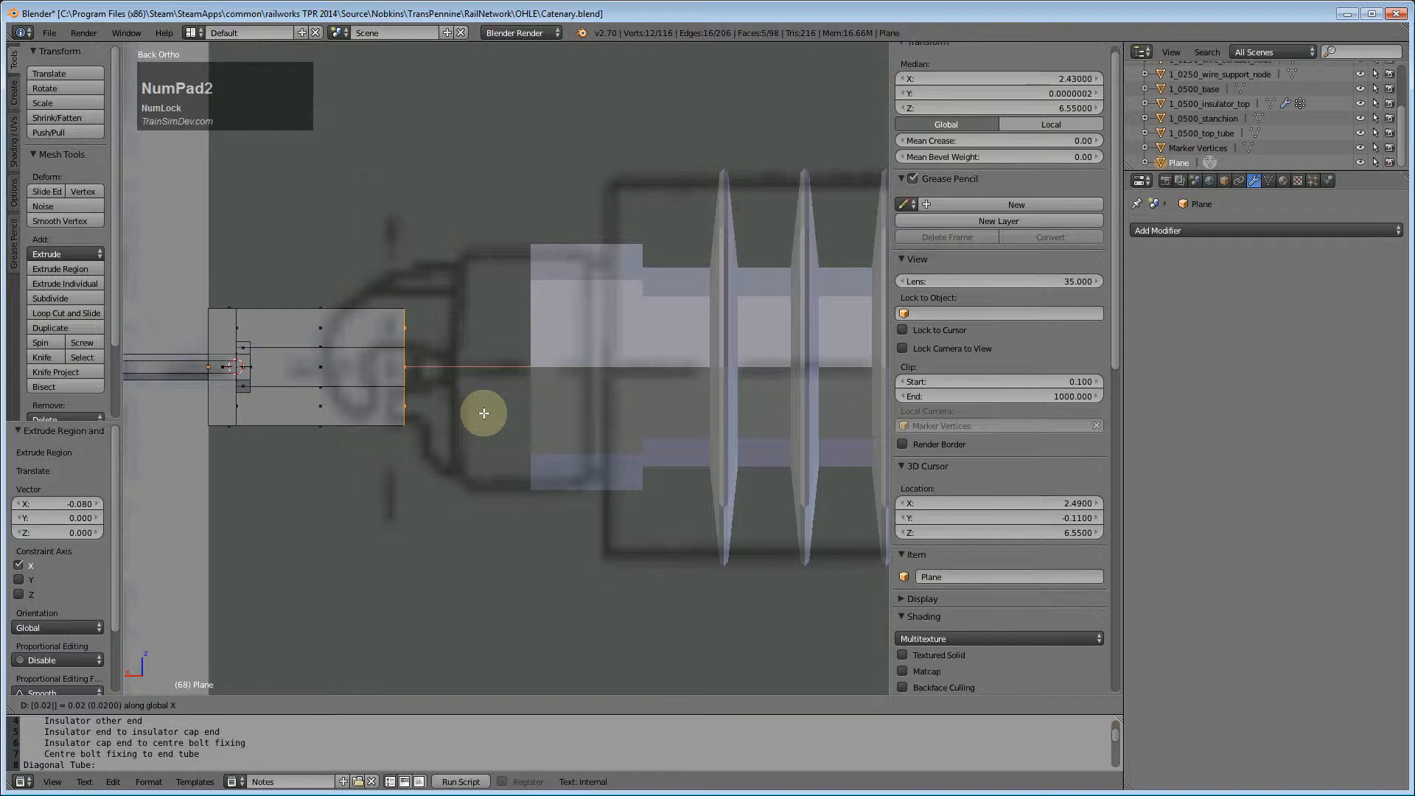
pyautogui.press('Return')
# - Move the outer vertical end edges of the two side arms 0.048 inward along Y to meet the centre block
pyautogui.moveTo(505, 369); pyautogui.dragTo(381, 490, button='middle')
pyautogui.scroll(1, 368, 472)
pyautogui.click(398, 704)
pyautogui.rightClick(265, 452)
pyautogui.press('y')
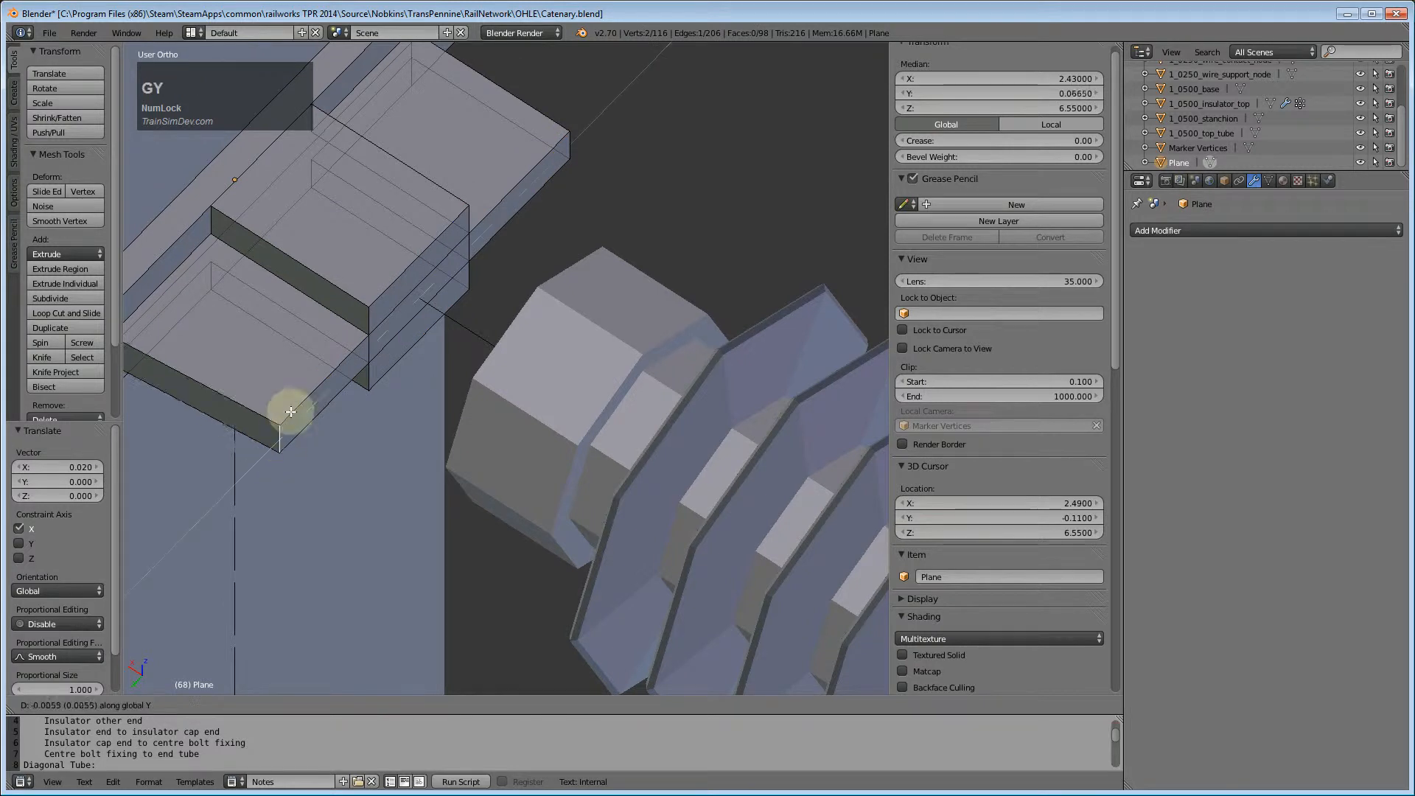
pyautogui.click(369, 340)
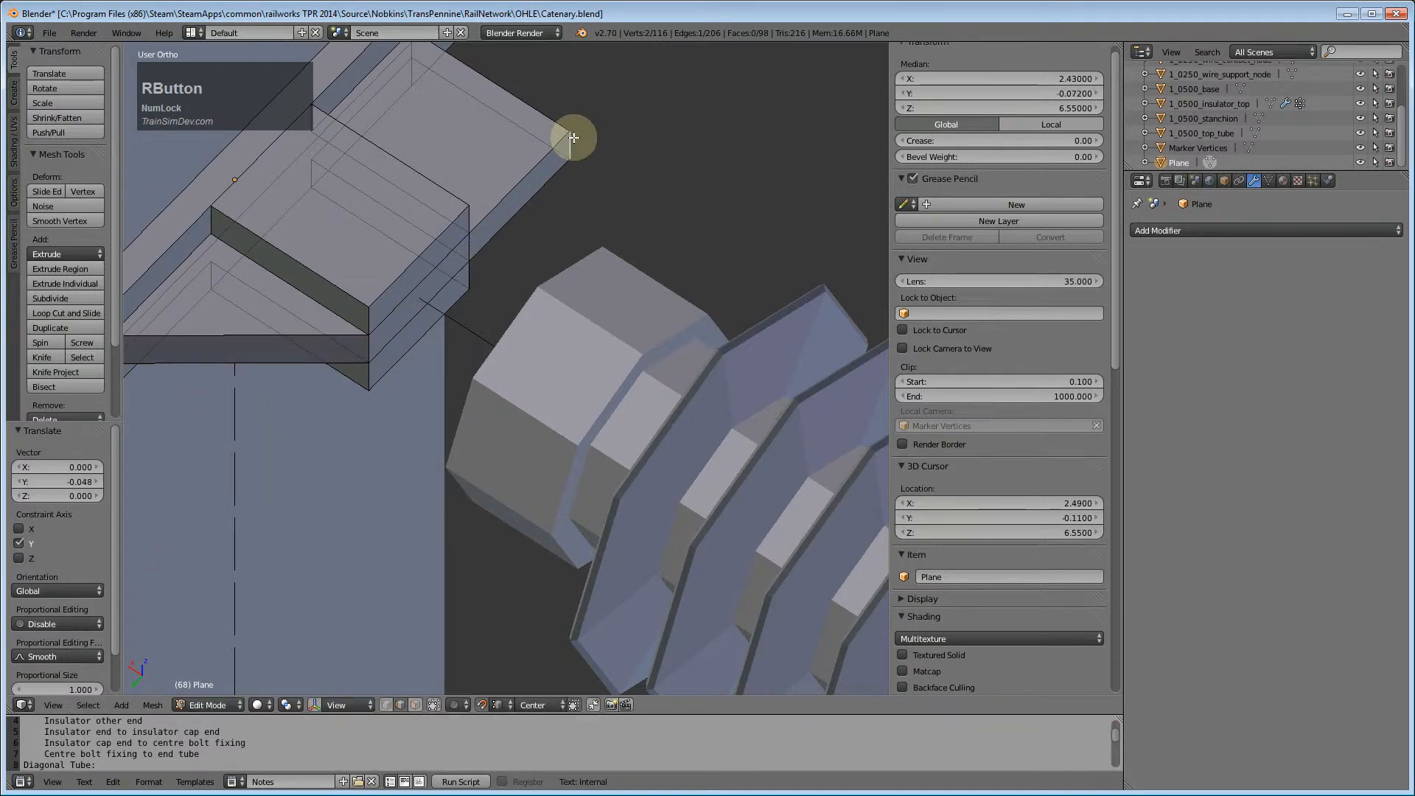
pyautogui.press('y')
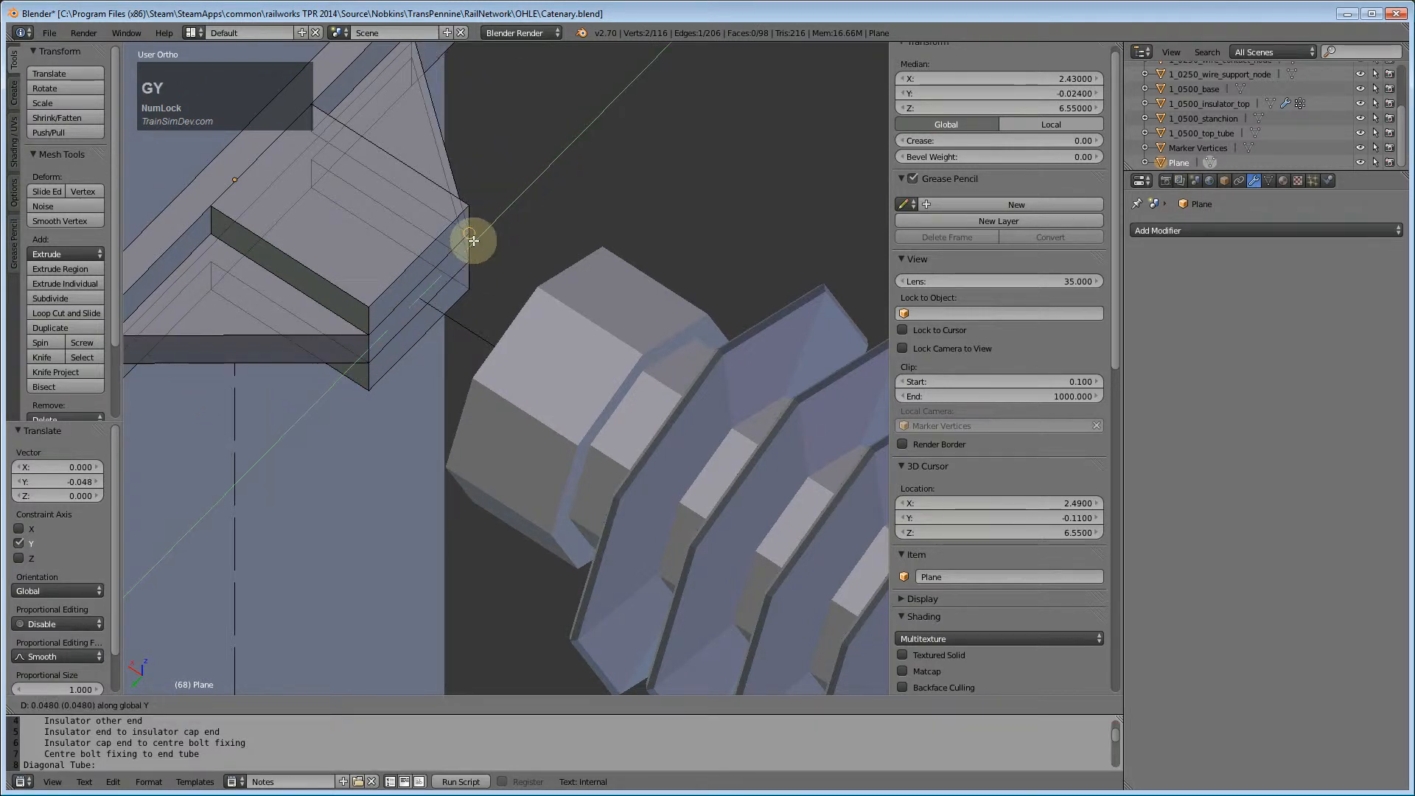
pyautogui.click(473, 240)
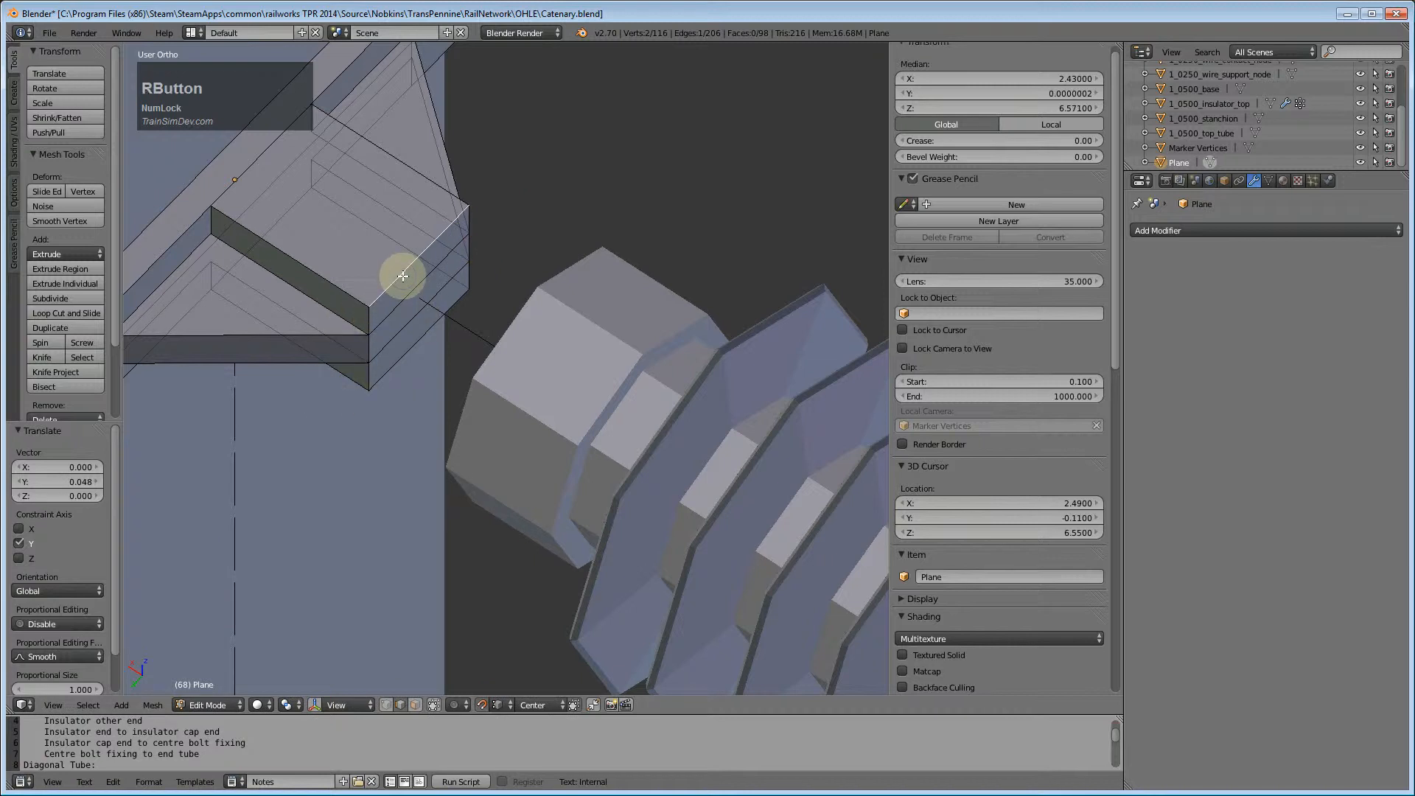
# - Taper the centre block by moving its front top edge down 0.014 and its front bottom edge up 0.014 along Z
pyautogui.press('g')
pyautogui.press('y')
pyautogui.press('z')
pyautogui.click(379, 377)
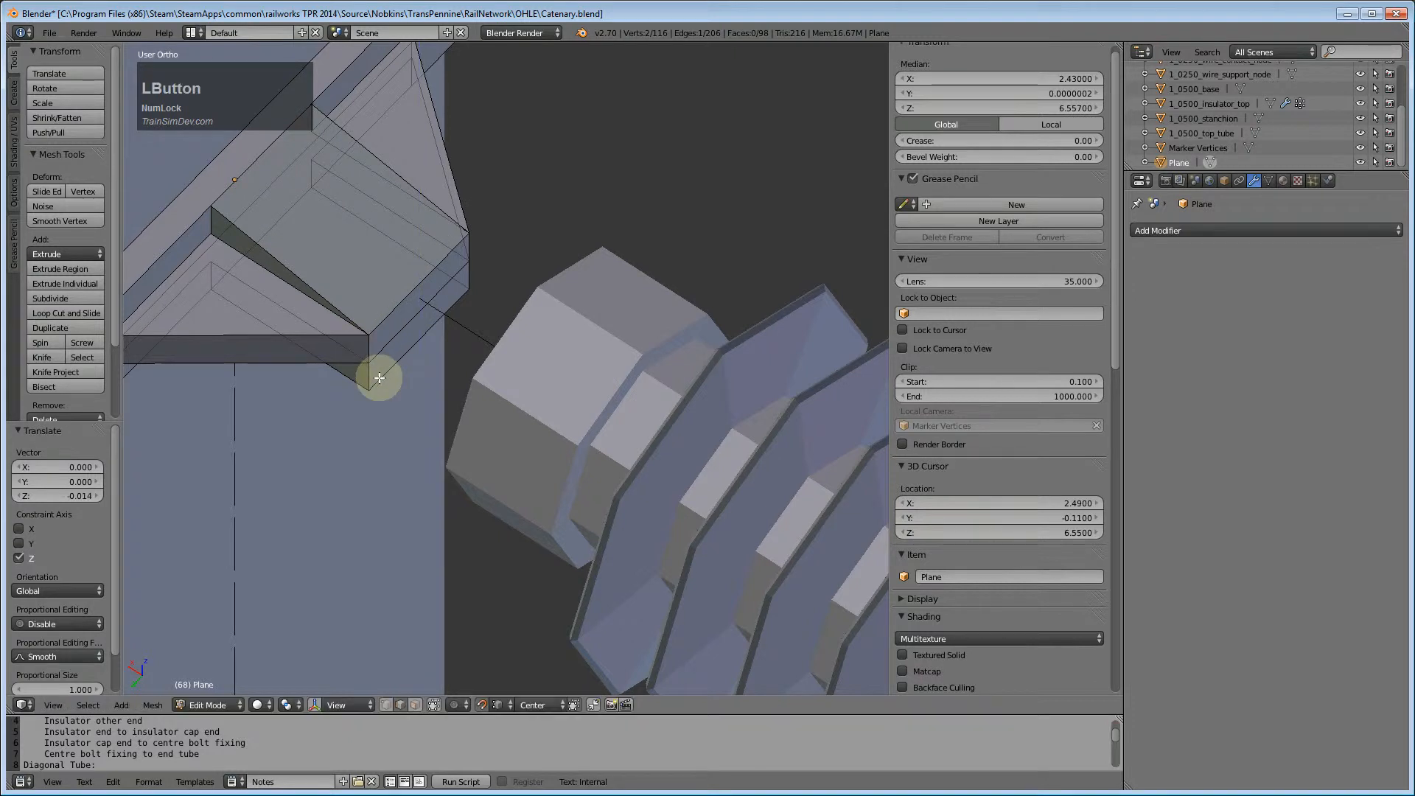
pyautogui.press('g')
pyautogui.press('z')
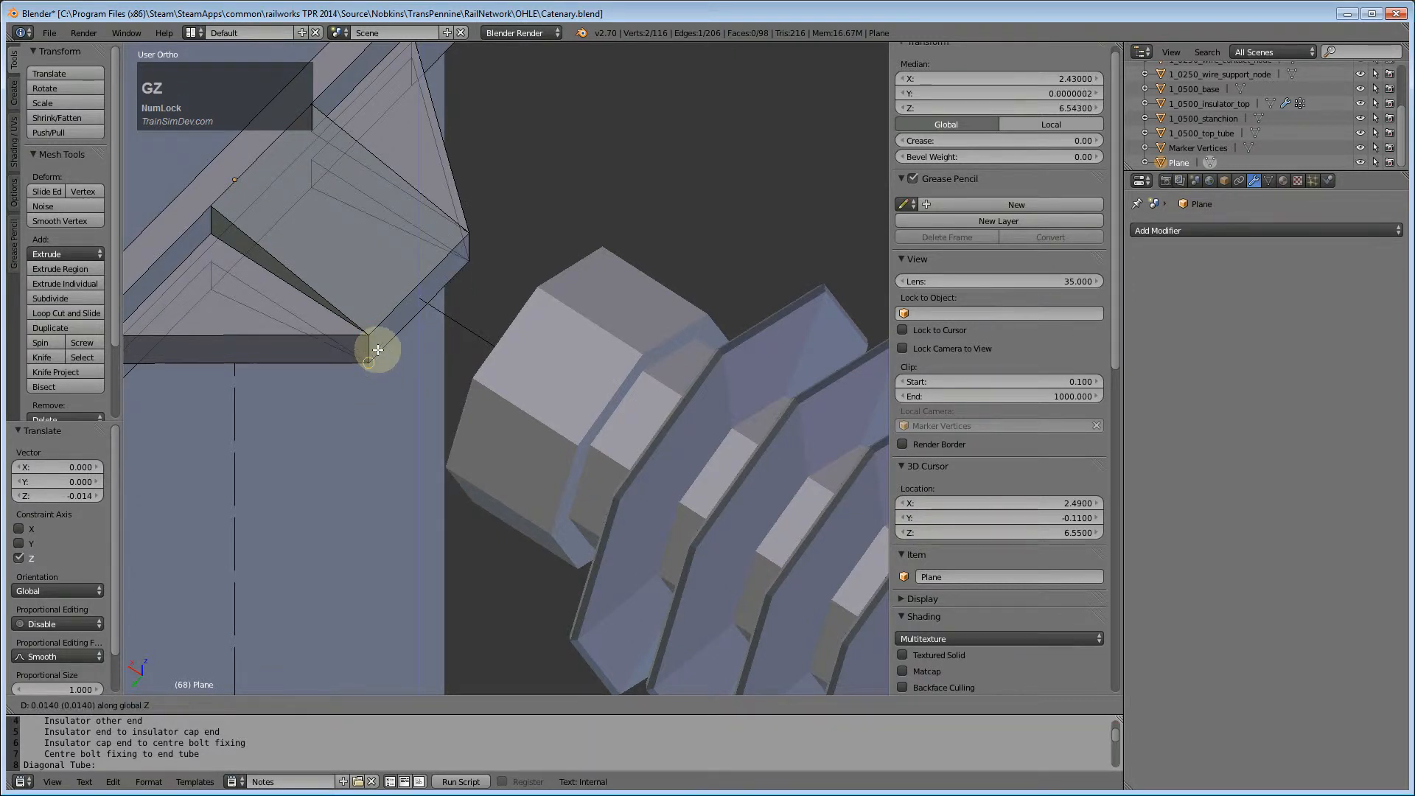
pyautogui.click(373, 350)
# - Compare the tapered bracket with the reference photo of the mast, then deselect everything and inspect it beside the insulator
pyautogui.moveTo(373, 351); pyautogui.dragTo(308, 507, button='middle')
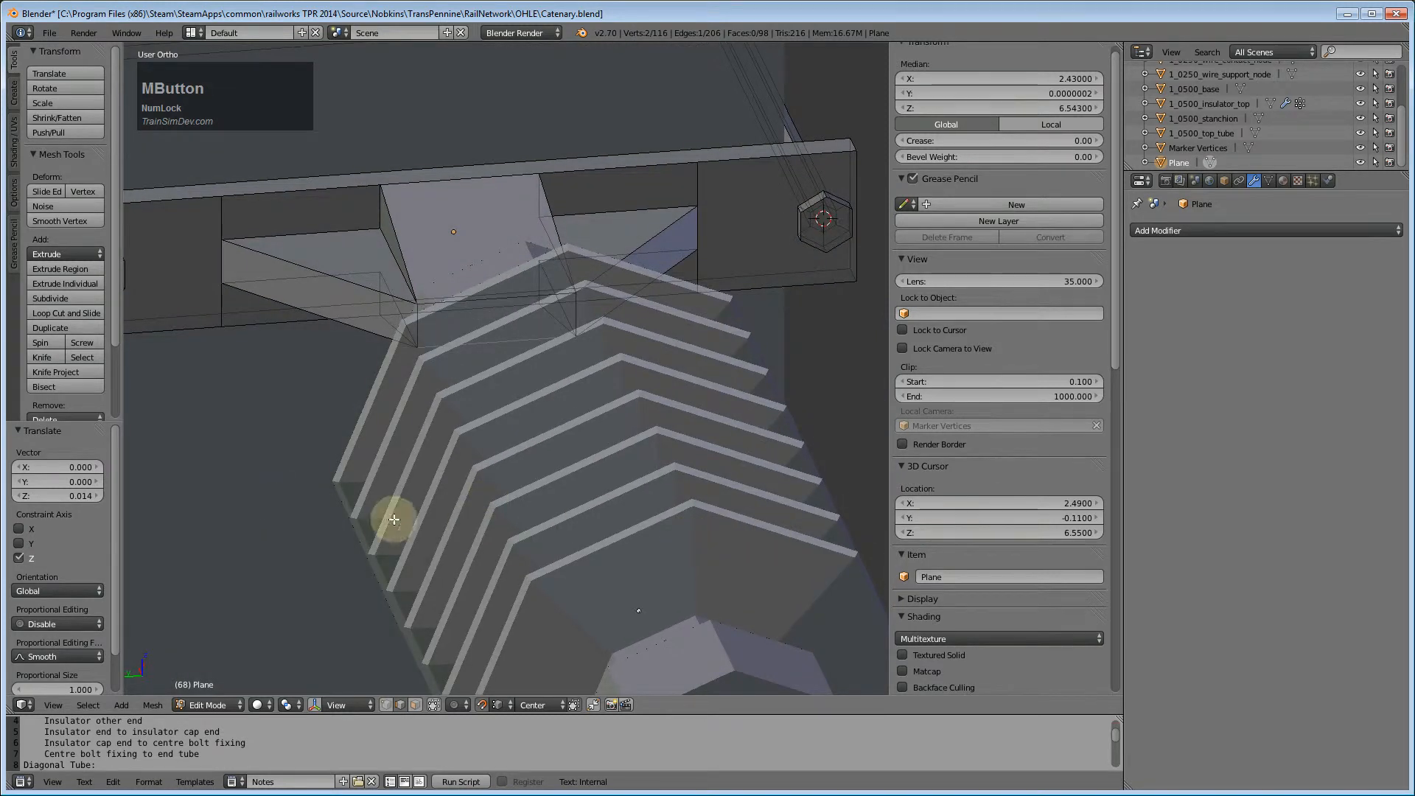
pyautogui.click(661, 795)
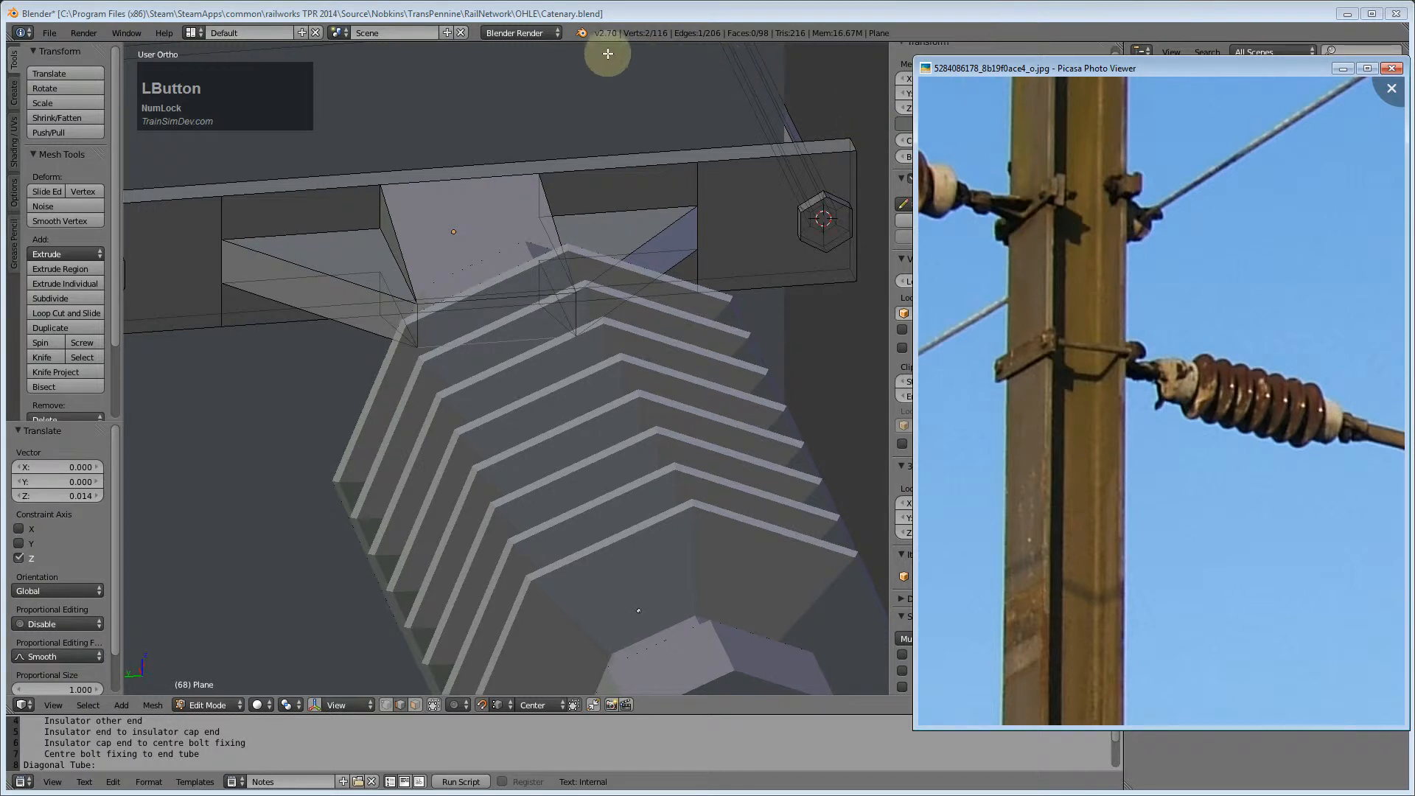
pyautogui.click(621, 13)
pyautogui.moveTo(359, 367); pyautogui.dragTo(496, 420, button='middle')
pyautogui.press('a')
pyautogui.scroll(-4, 457, 461)
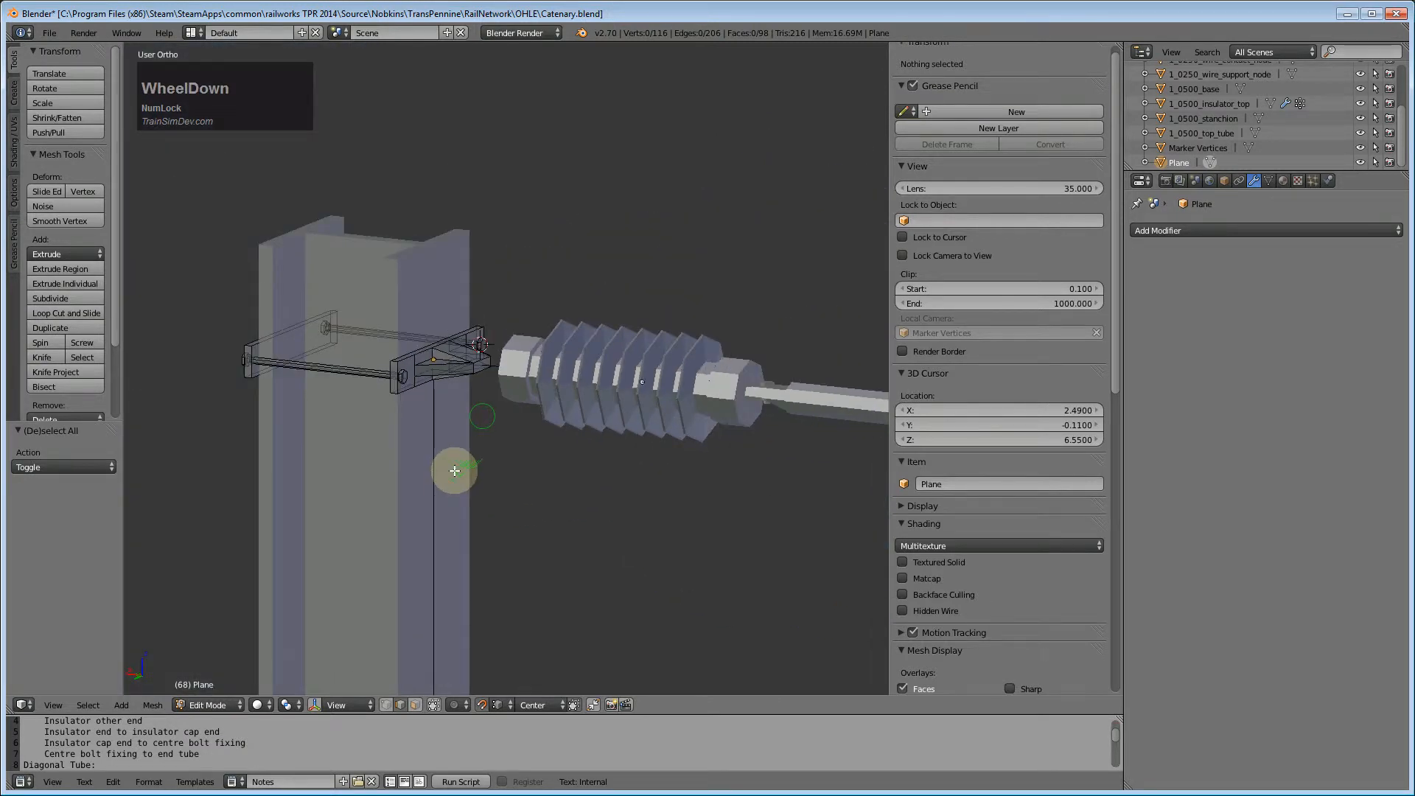
# - Recalculate the normals of the whole bracket mesh to face outward and remove its duplicate vertices
pyautogui.press('a')
pyautogui.click(153, 704)
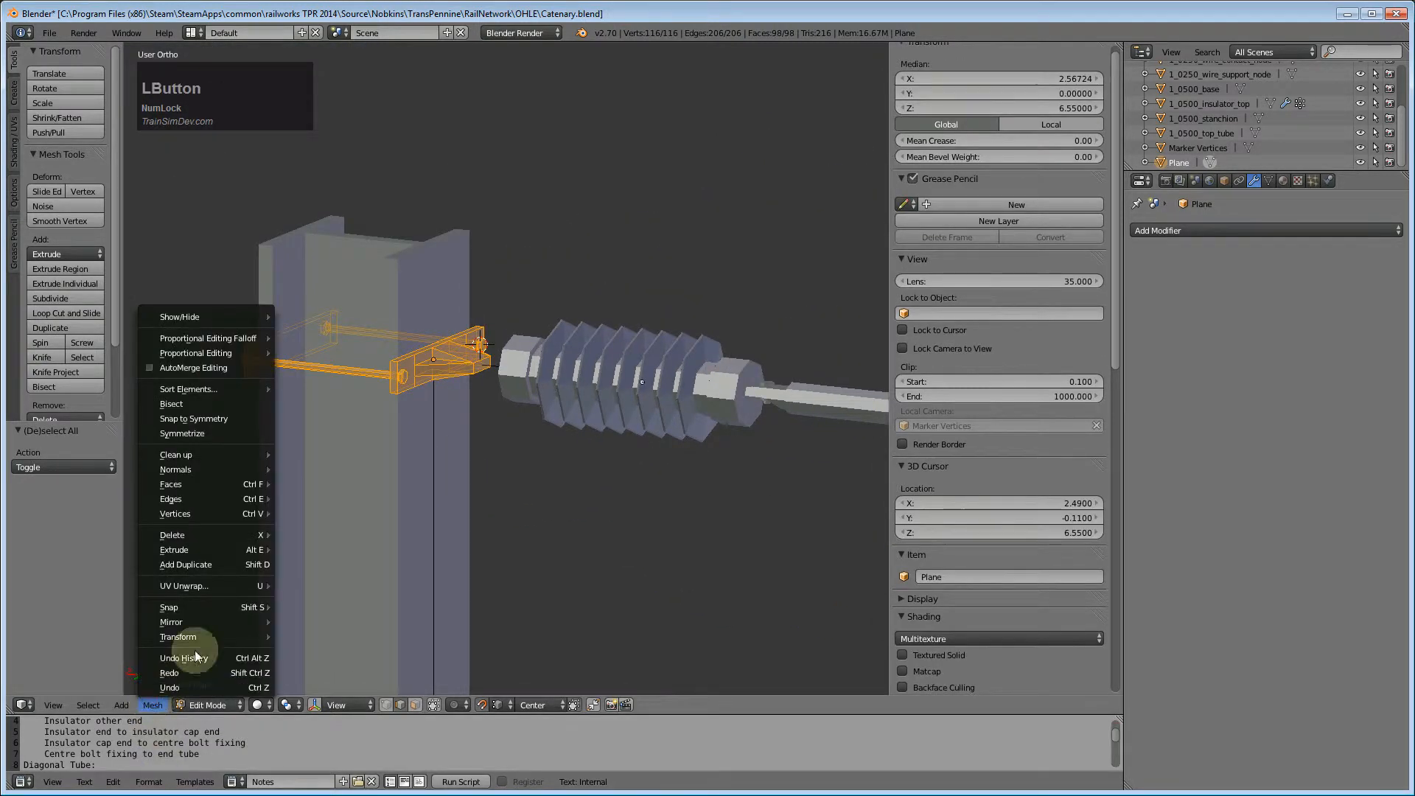
pyautogui.moveTo(208, 469)
pyautogui.click(348, 469)
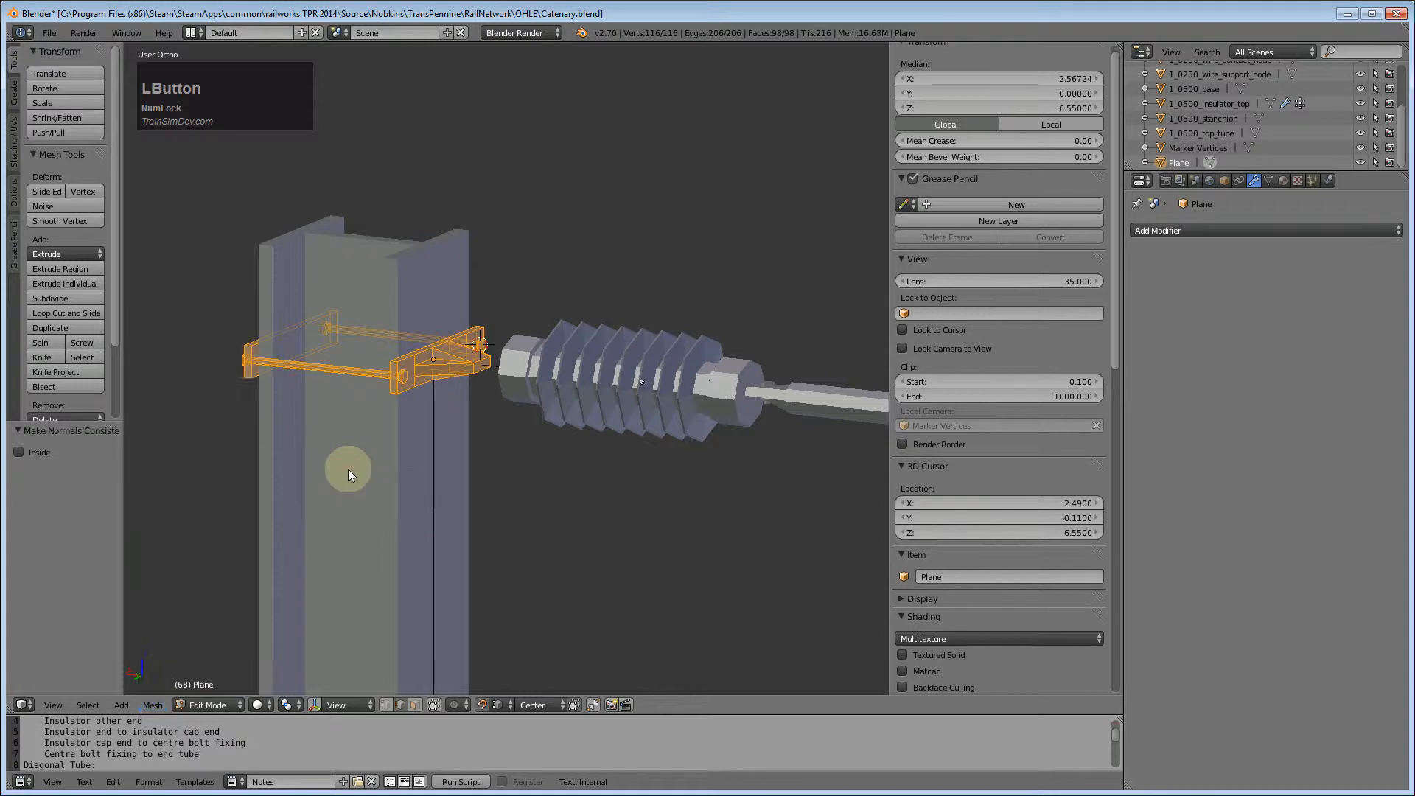
pyautogui.press('space')
pyautogui.write('remove do')
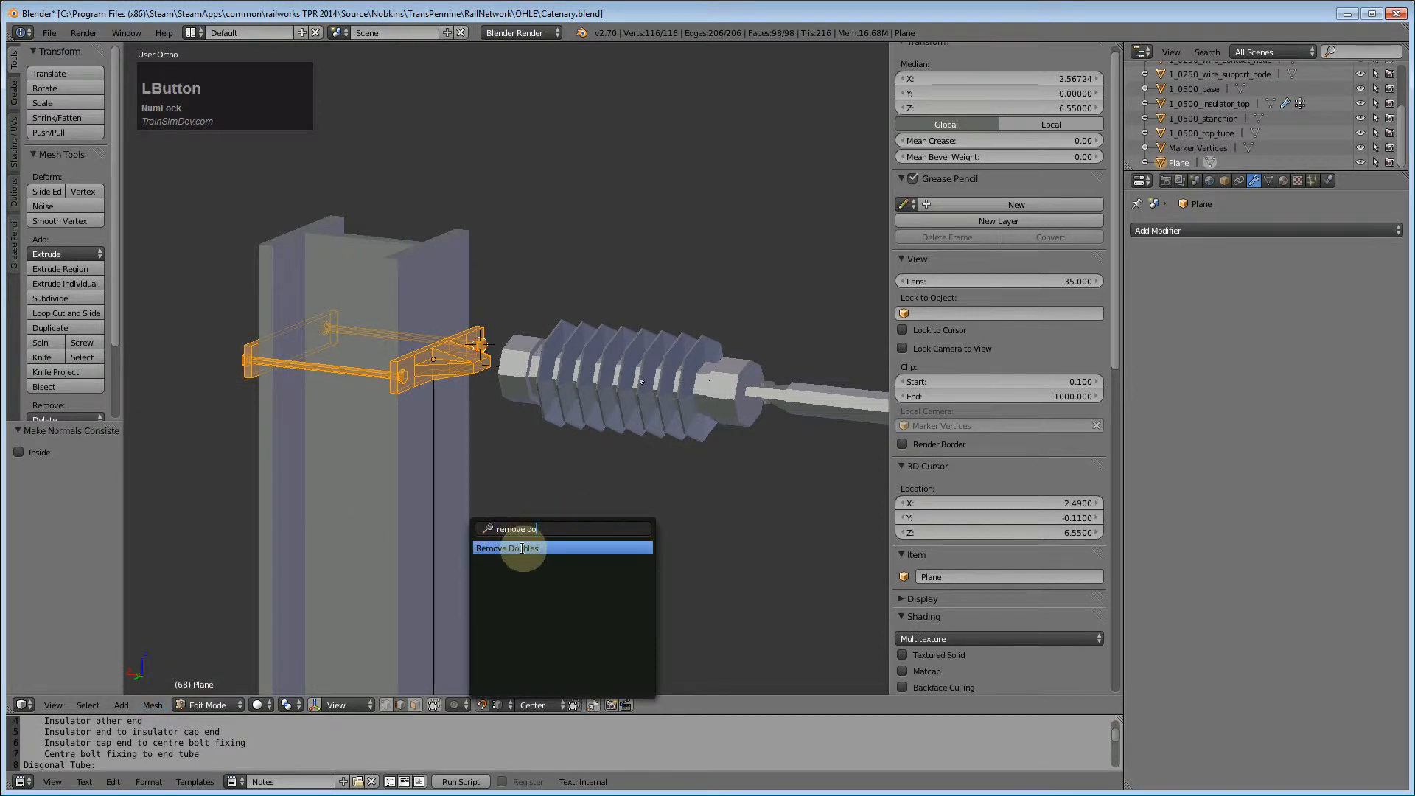
pyautogui.click(522, 548)
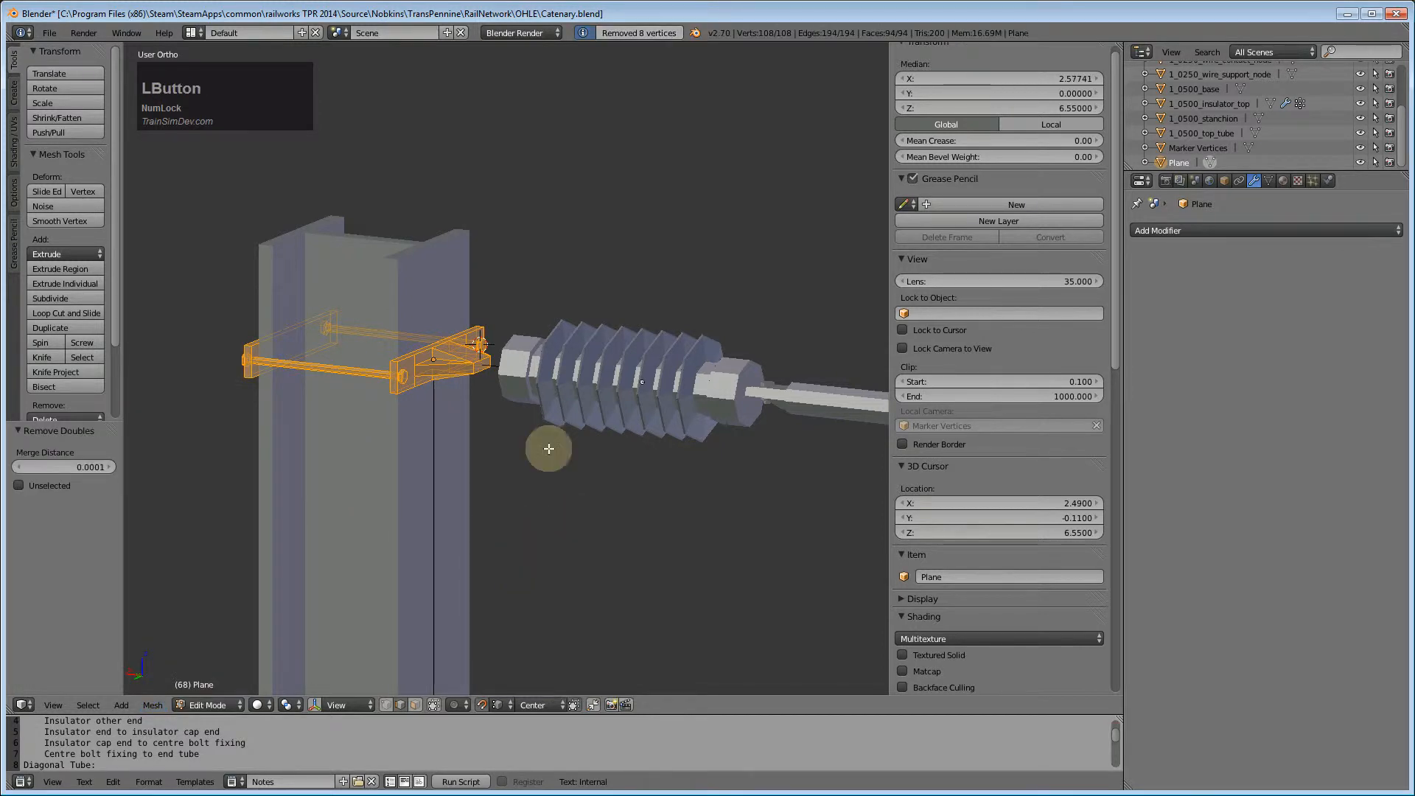
# - Narrow the centre block by scaling its four front and rear crosswise edges by 0.875 along Y
pyautogui.scroll(6, 569, 452)
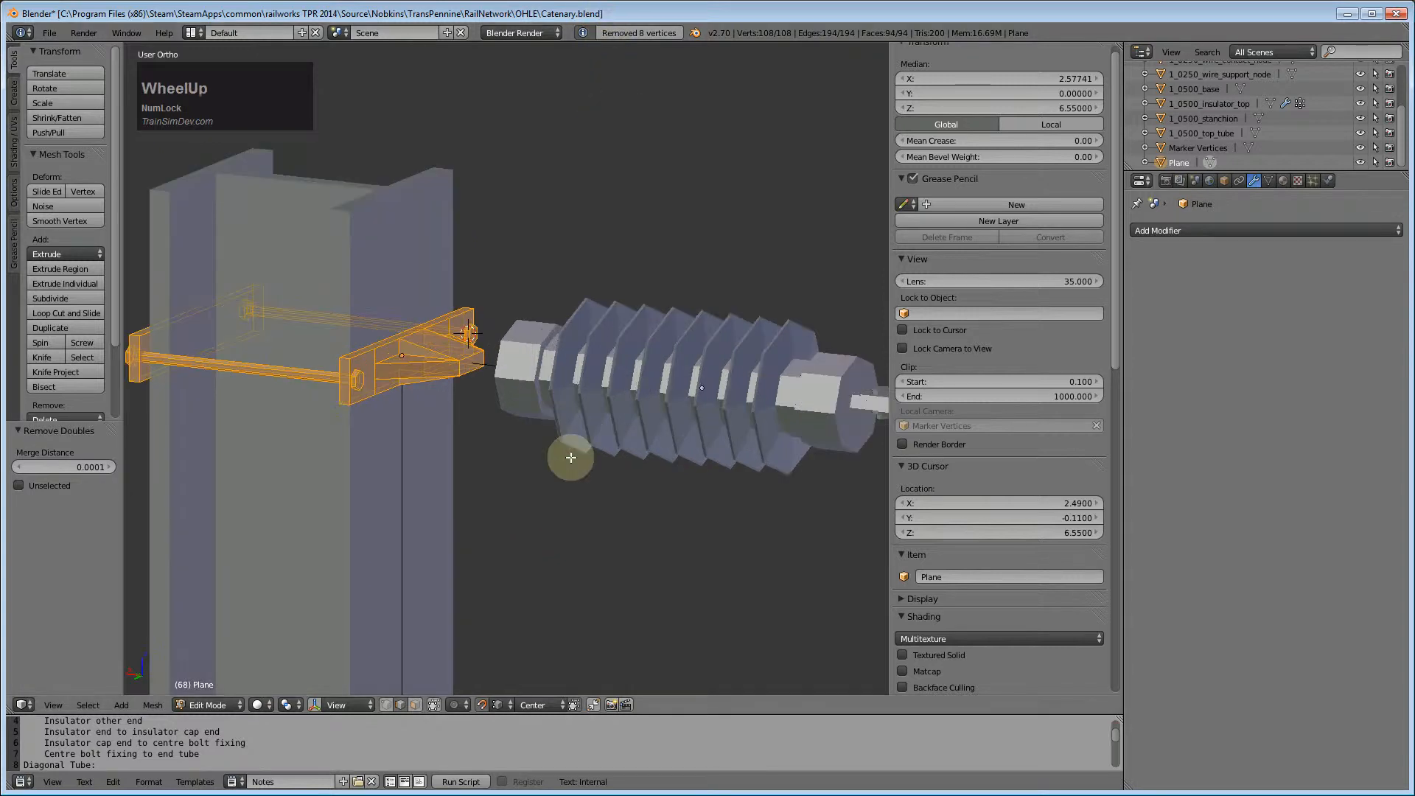
pyautogui.press('a')
pyautogui.moveTo(430, 486); pyautogui.dragTo(460, 507, button='middle')
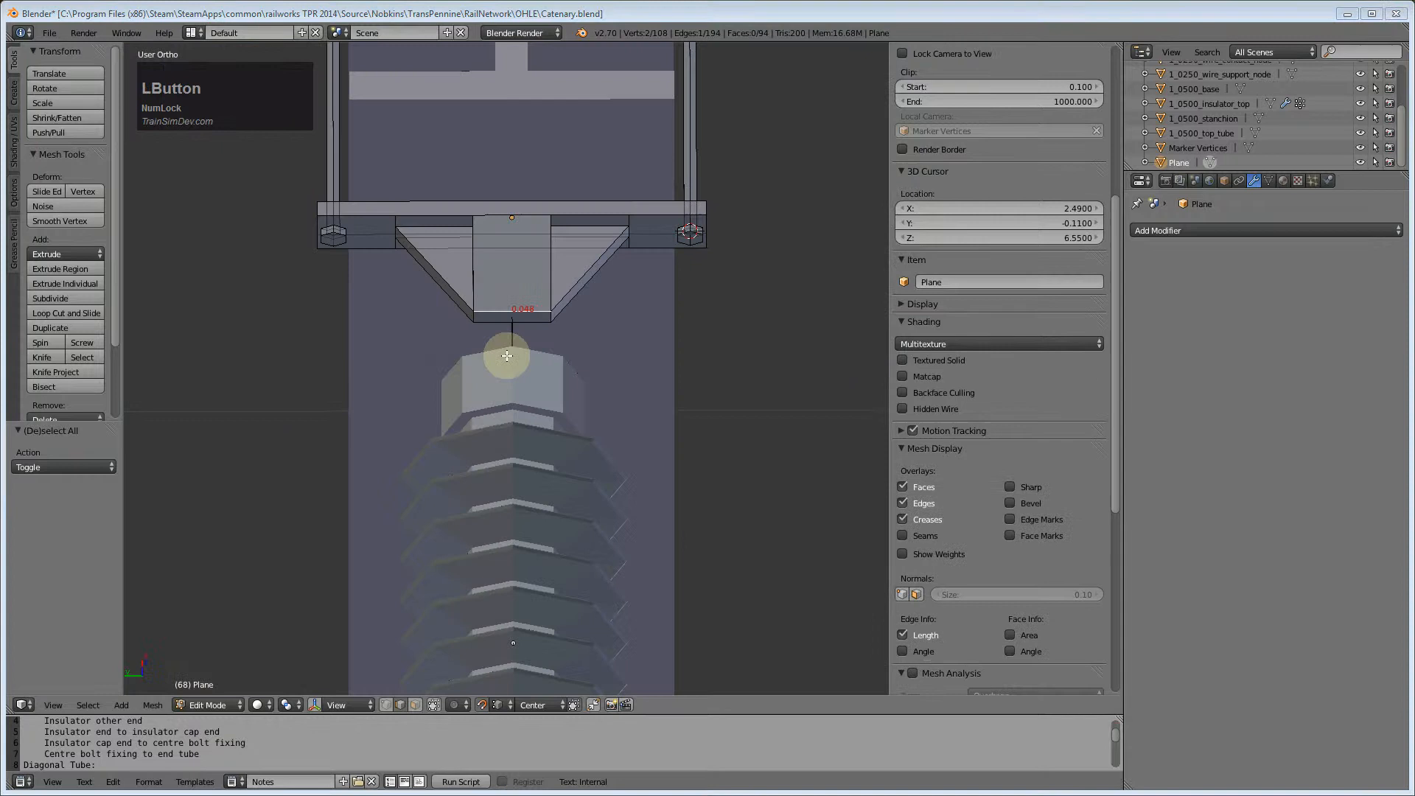
pyautogui.scroll(1, 501, 353)
pyautogui.keyDown('shift'); pyautogui.rightClick(497, 217); pyautogui.keyUp('shift')
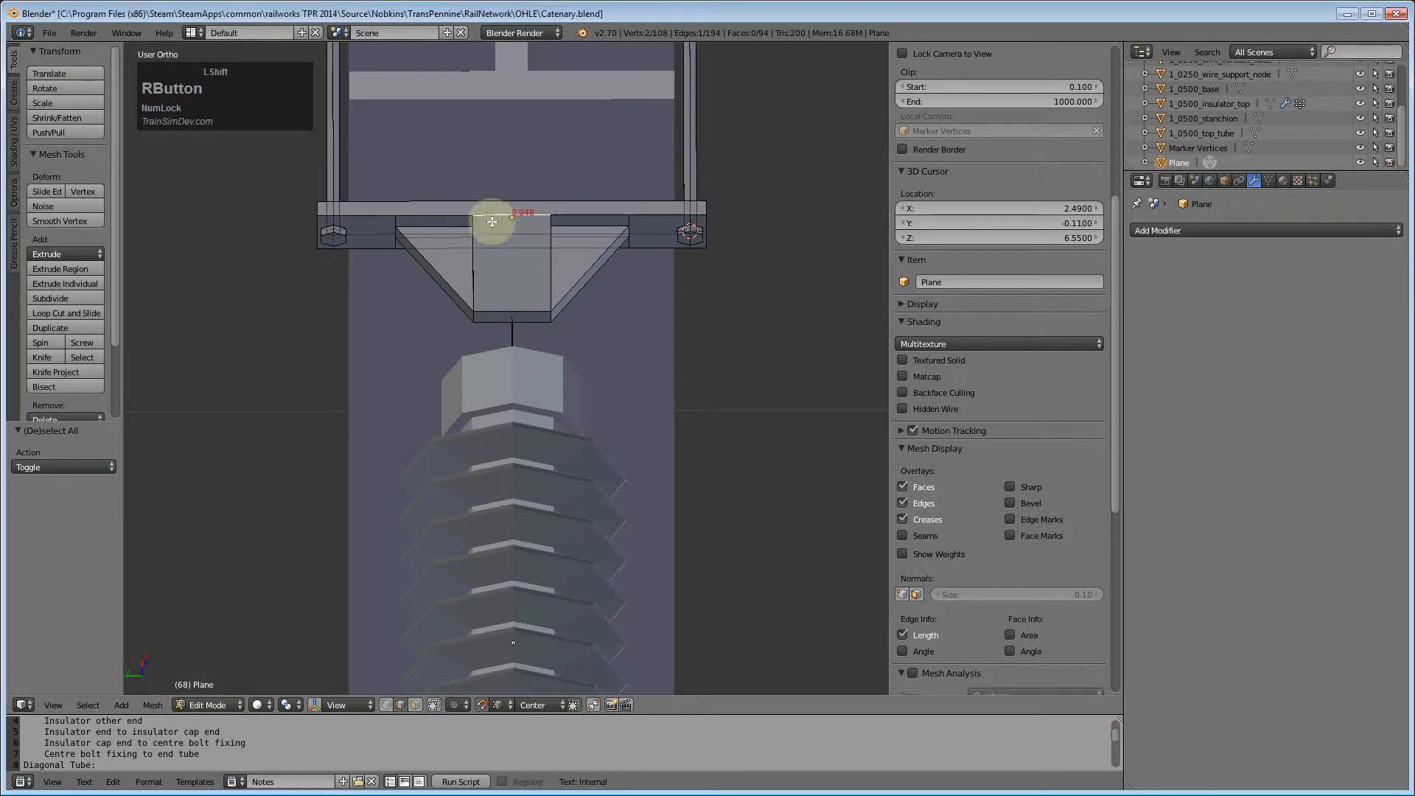
pyautogui.keyDown('shift'); pyautogui.rightClick(487, 312); pyautogui.keyUp('shift')
pyautogui.moveTo(420, 378); pyautogui.dragTo(454, 363, button='middle')
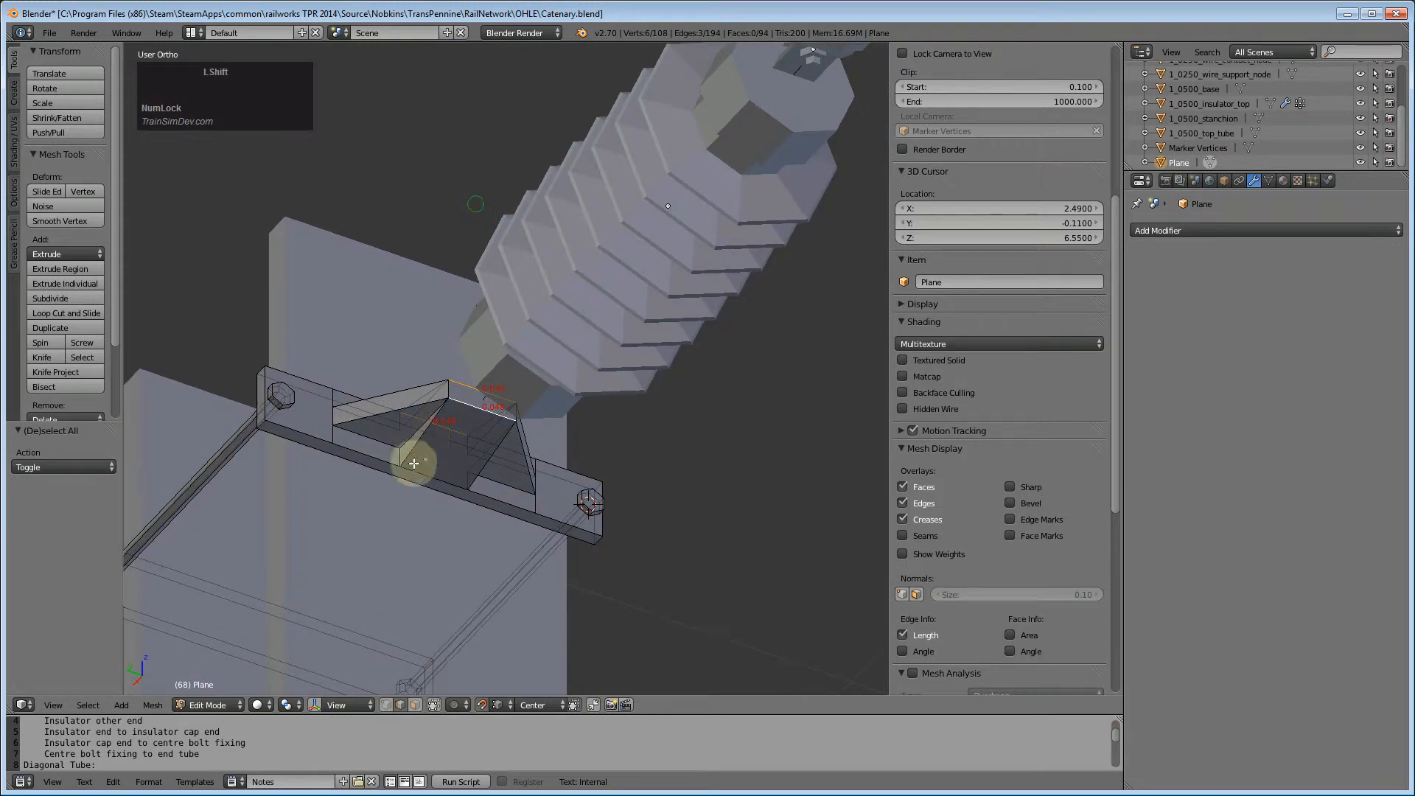
pyautogui.scroll(2, 457, 497)
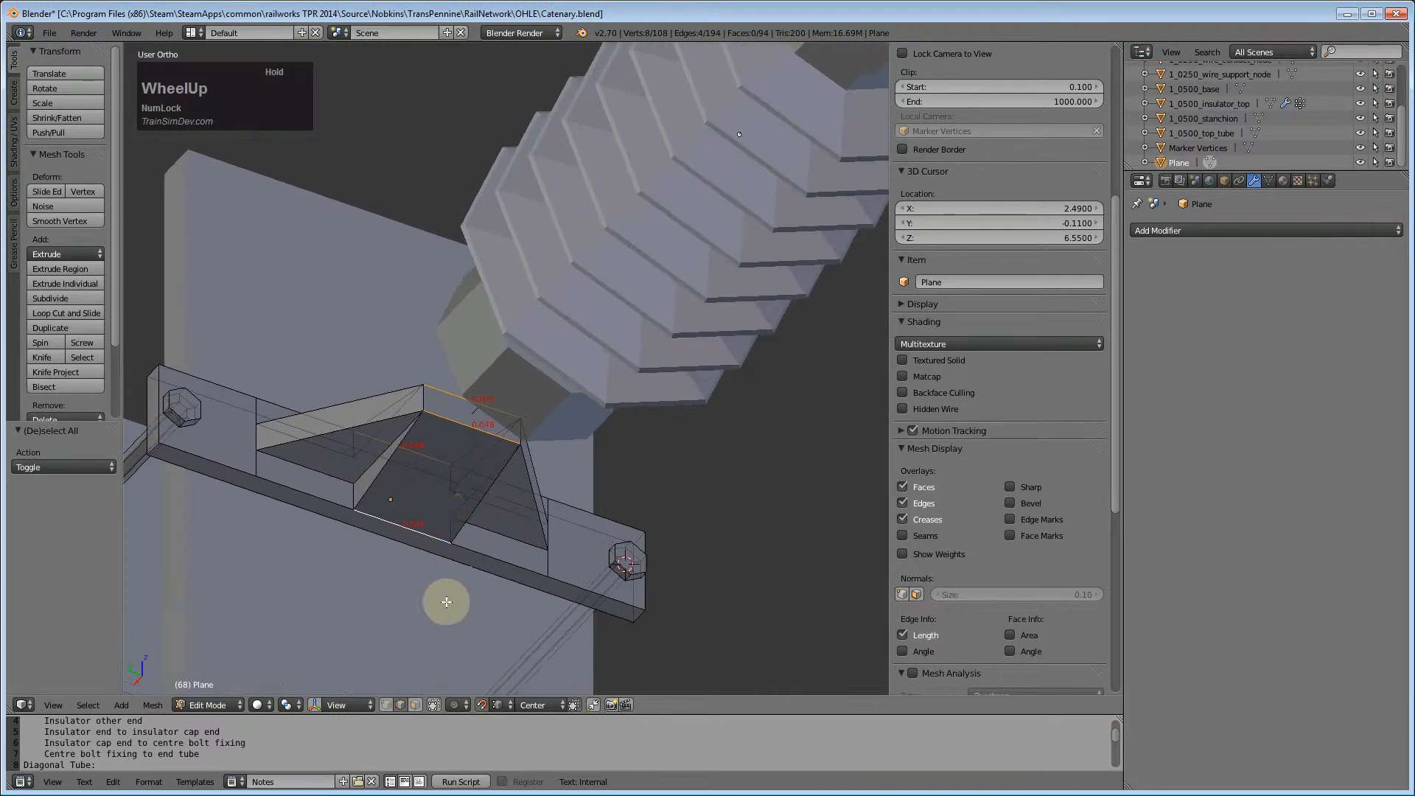
pyautogui.press('s')
pyautogui.press('y')
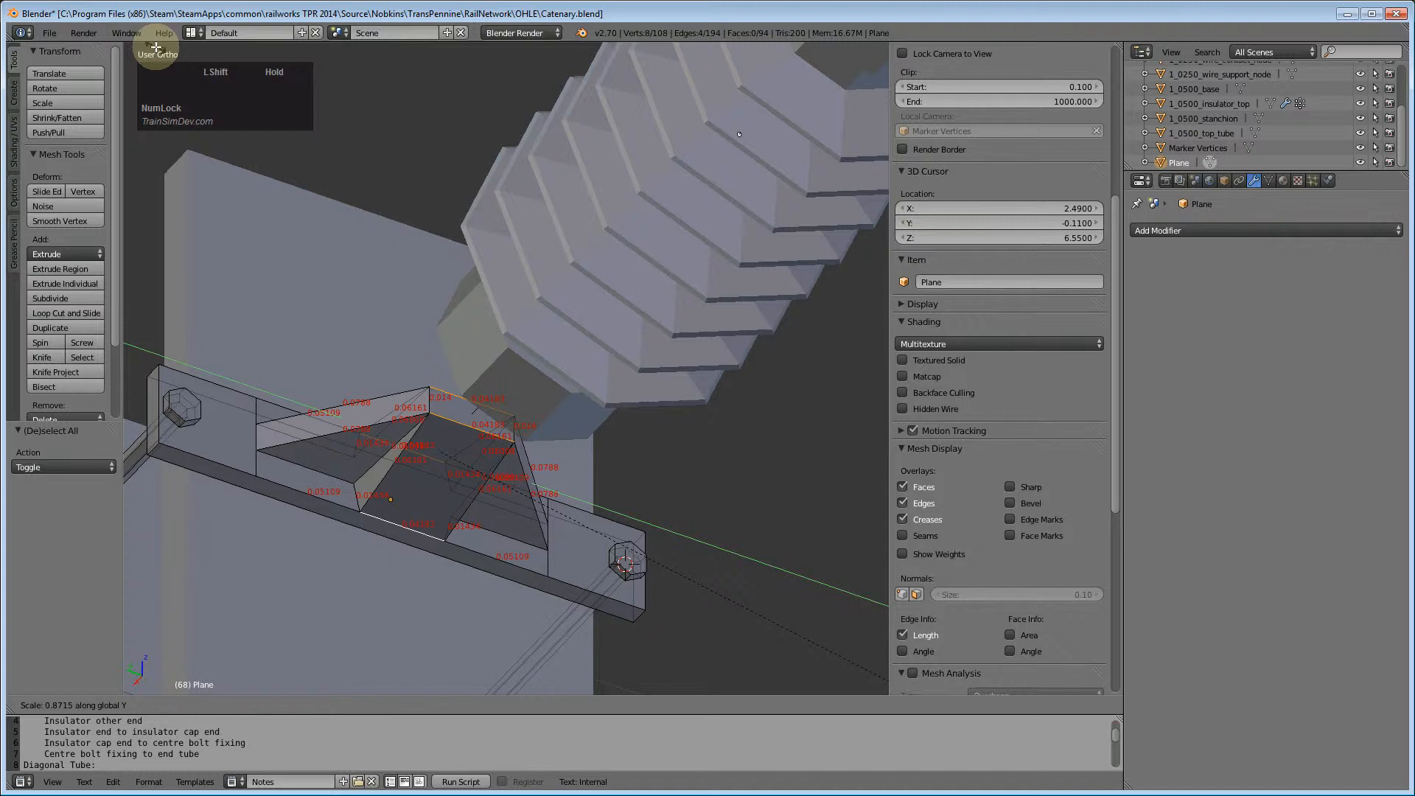
pyautogui.write('0.8')
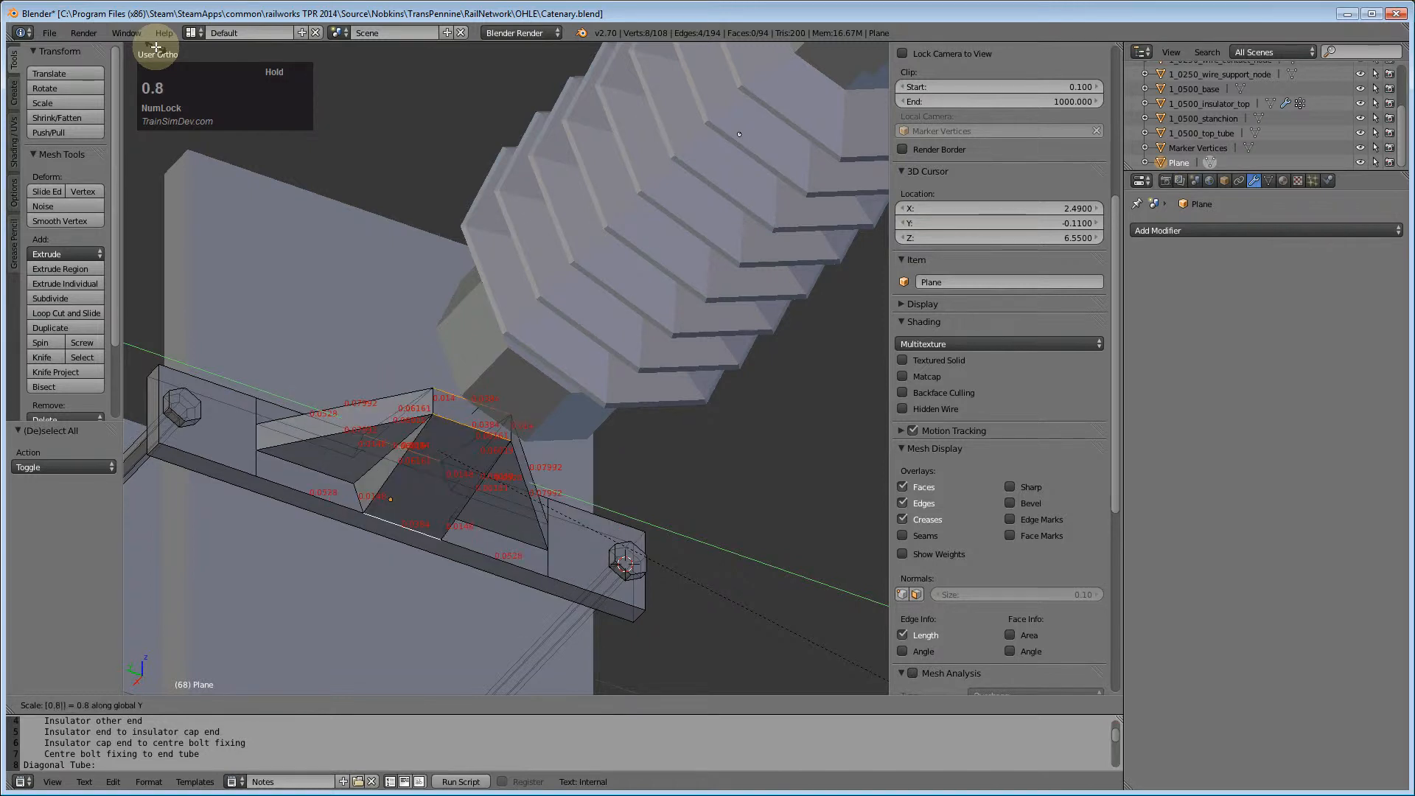
pyautogui.write('71')
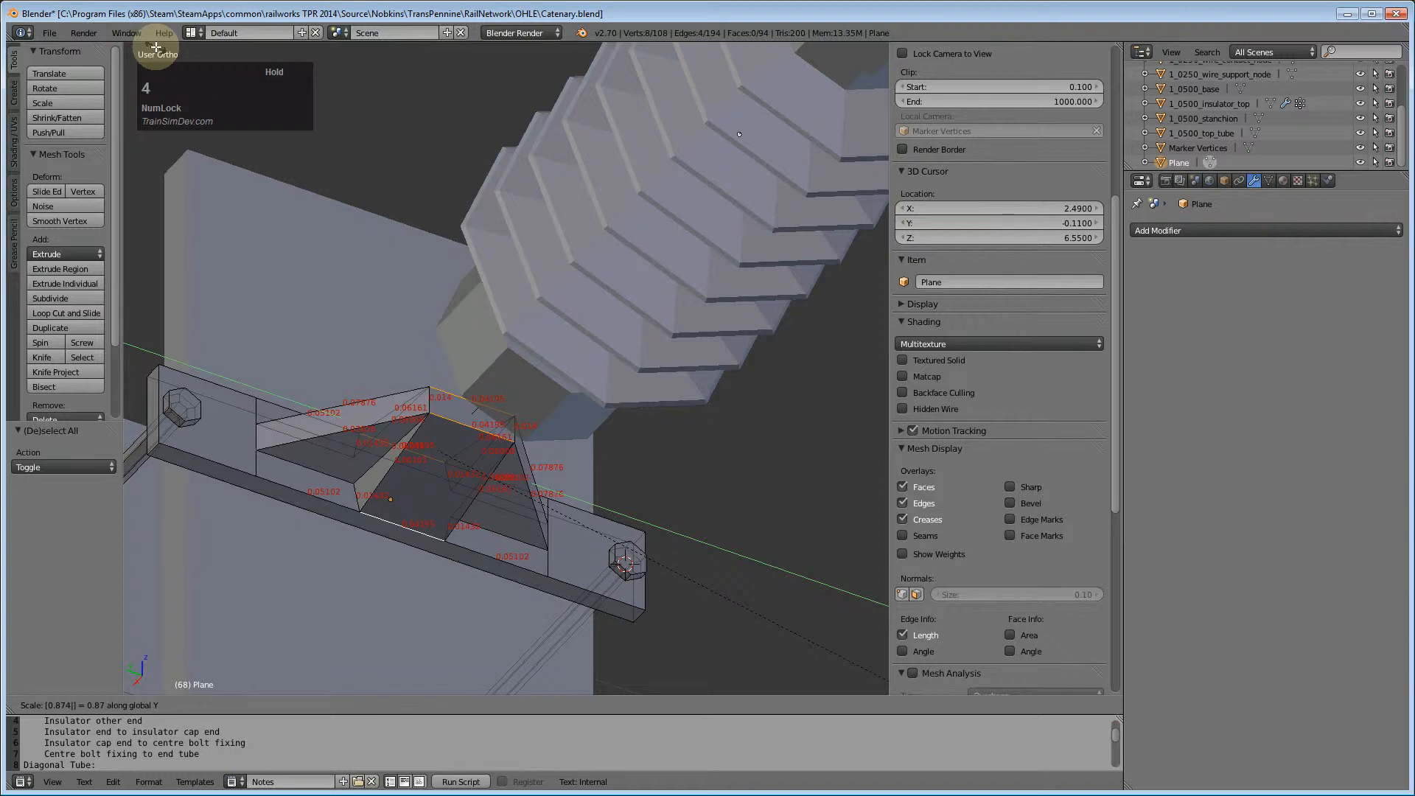
pyautogui.press('Return')
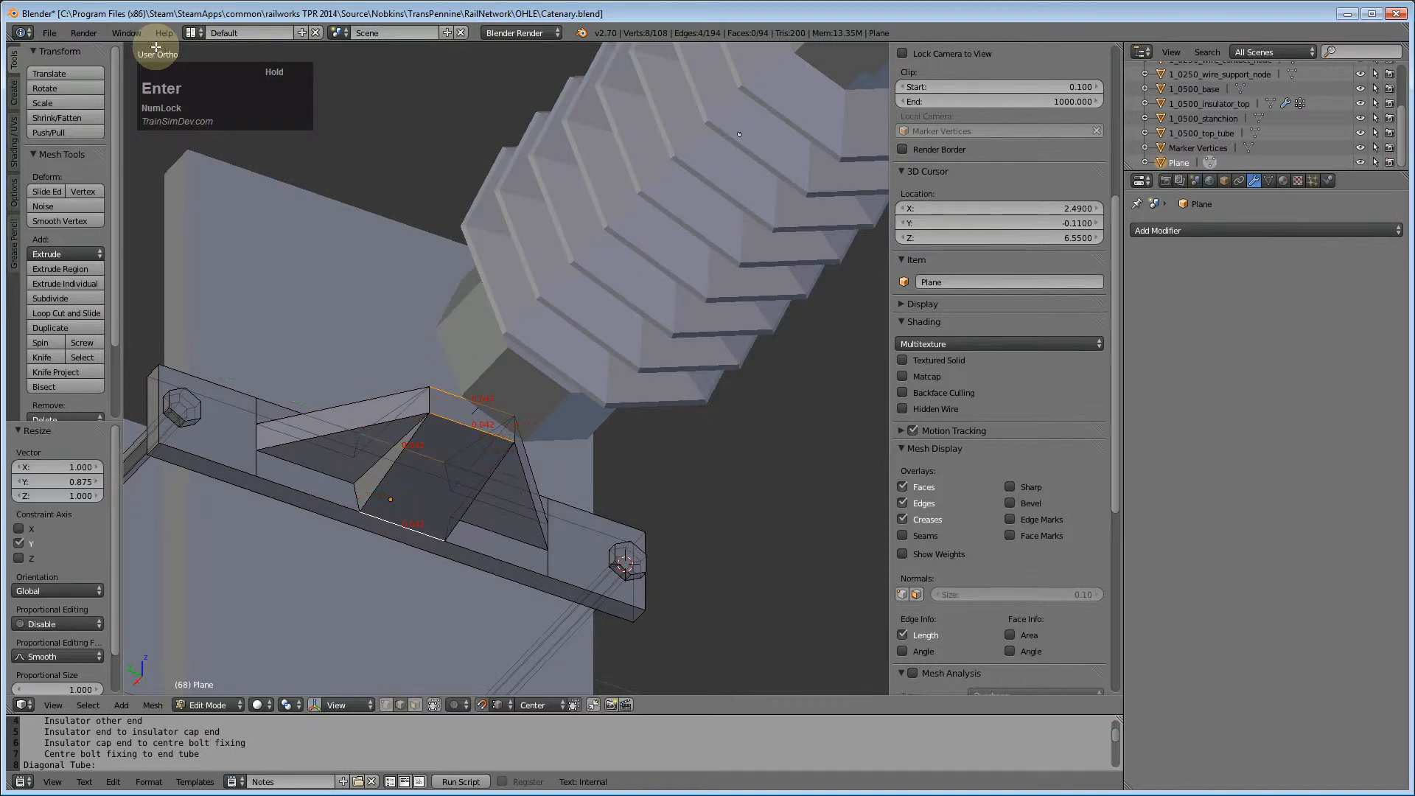
# - Extrude the centre block's front end face 0.045 along X towards the insulator
pyautogui.moveTo(420, 341); pyautogui.dragTo(467, 467, button='middle')
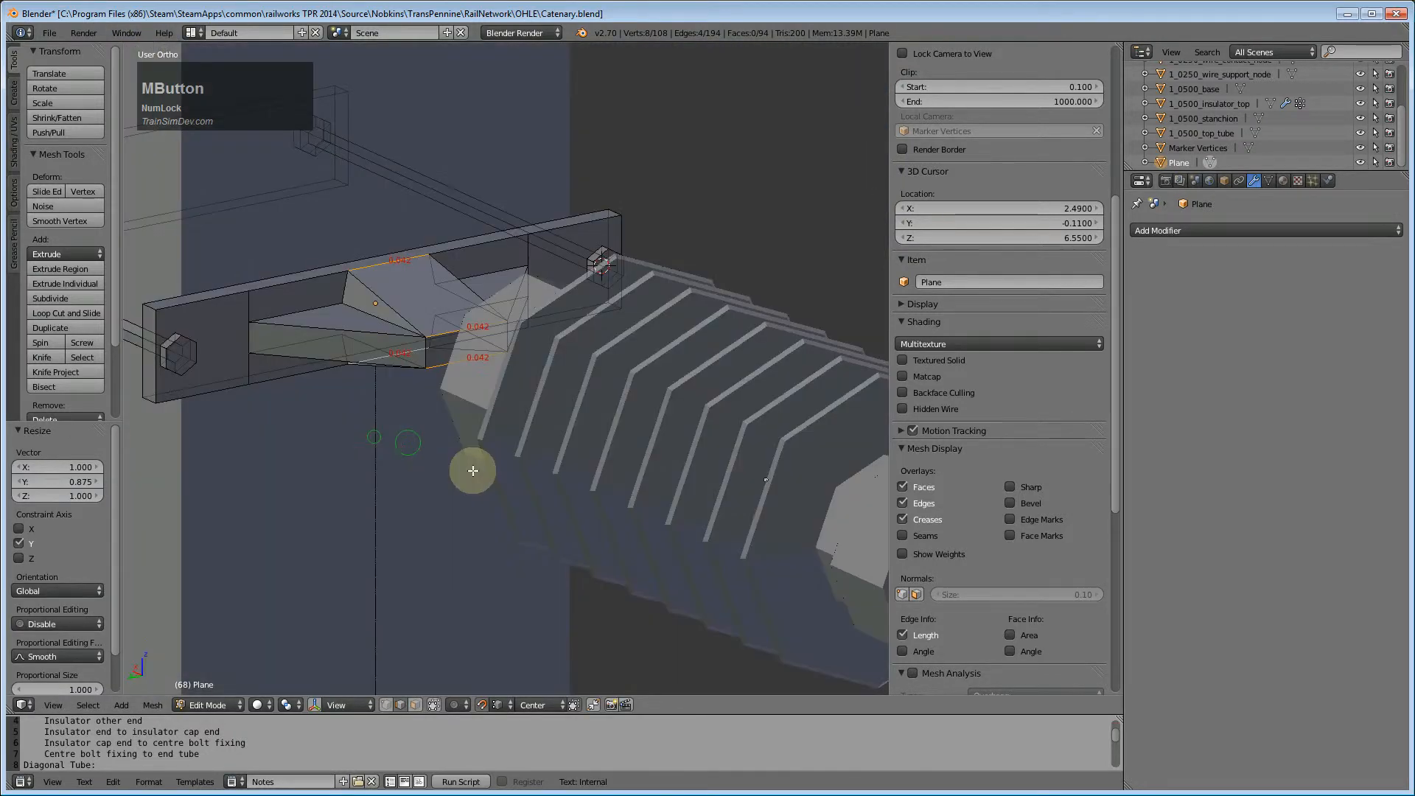
pyautogui.scroll(5, 420, 404)
pyautogui.moveTo(414, 410); pyautogui.dragTo(370, 430, button='middle')
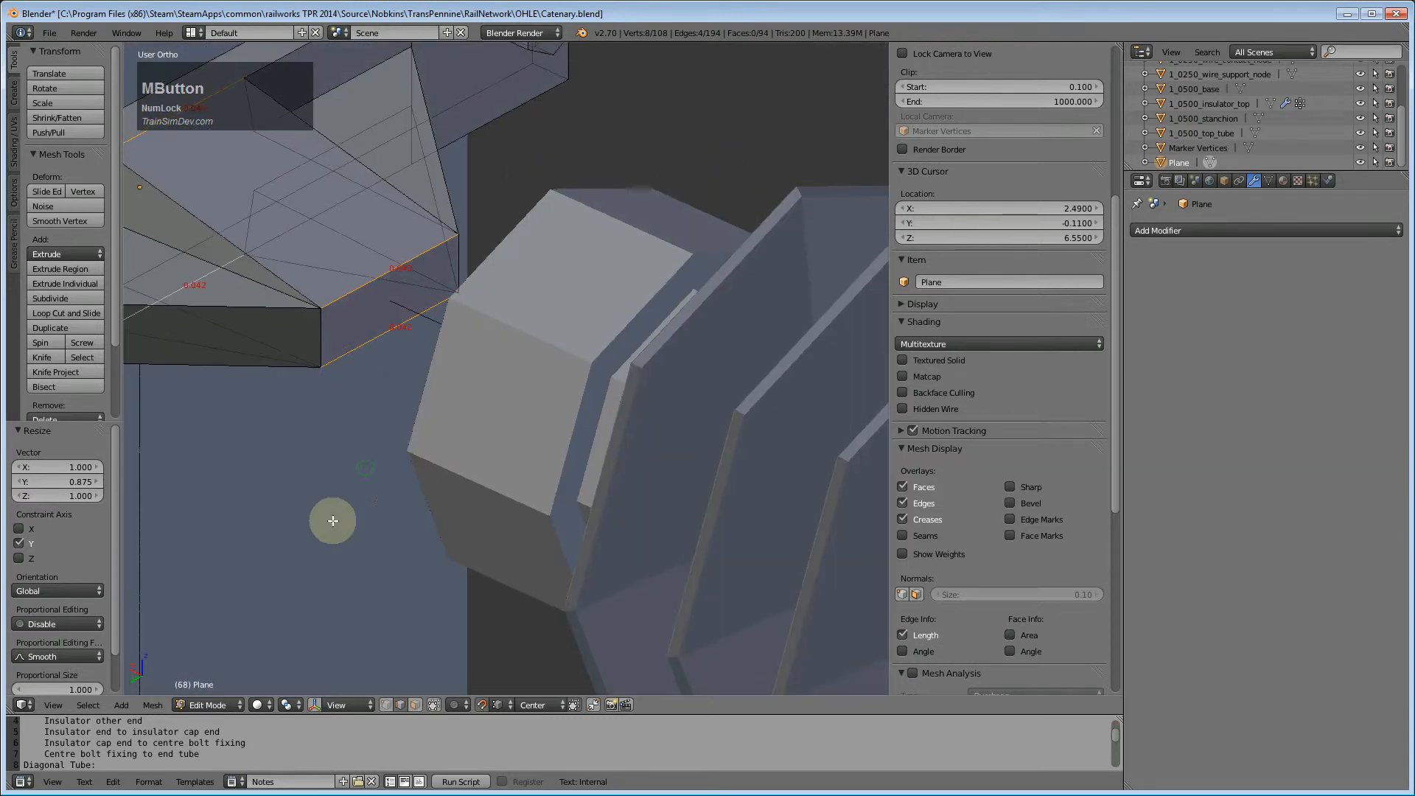
pyautogui.click(416, 706)
pyautogui.rightClick(395, 297)
pyautogui.moveTo(395, 300); pyautogui.dragTo(440, 440, button='middle')
pyautogui.press('e')
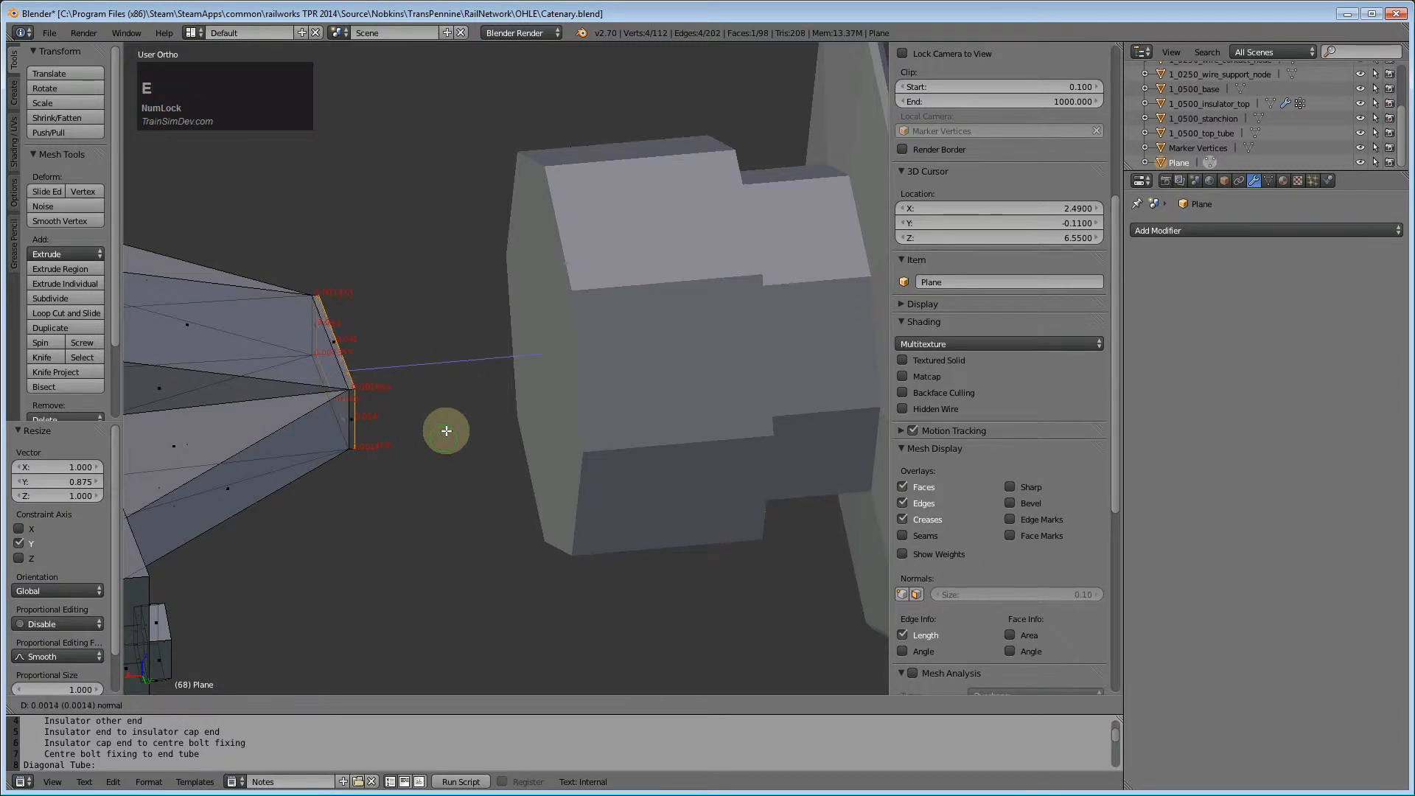
pyautogui.press('x')
pyautogui.click(570, 287)
pyautogui.moveTo(571, 289); pyautogui.dragTo(809, 442, button='middle')
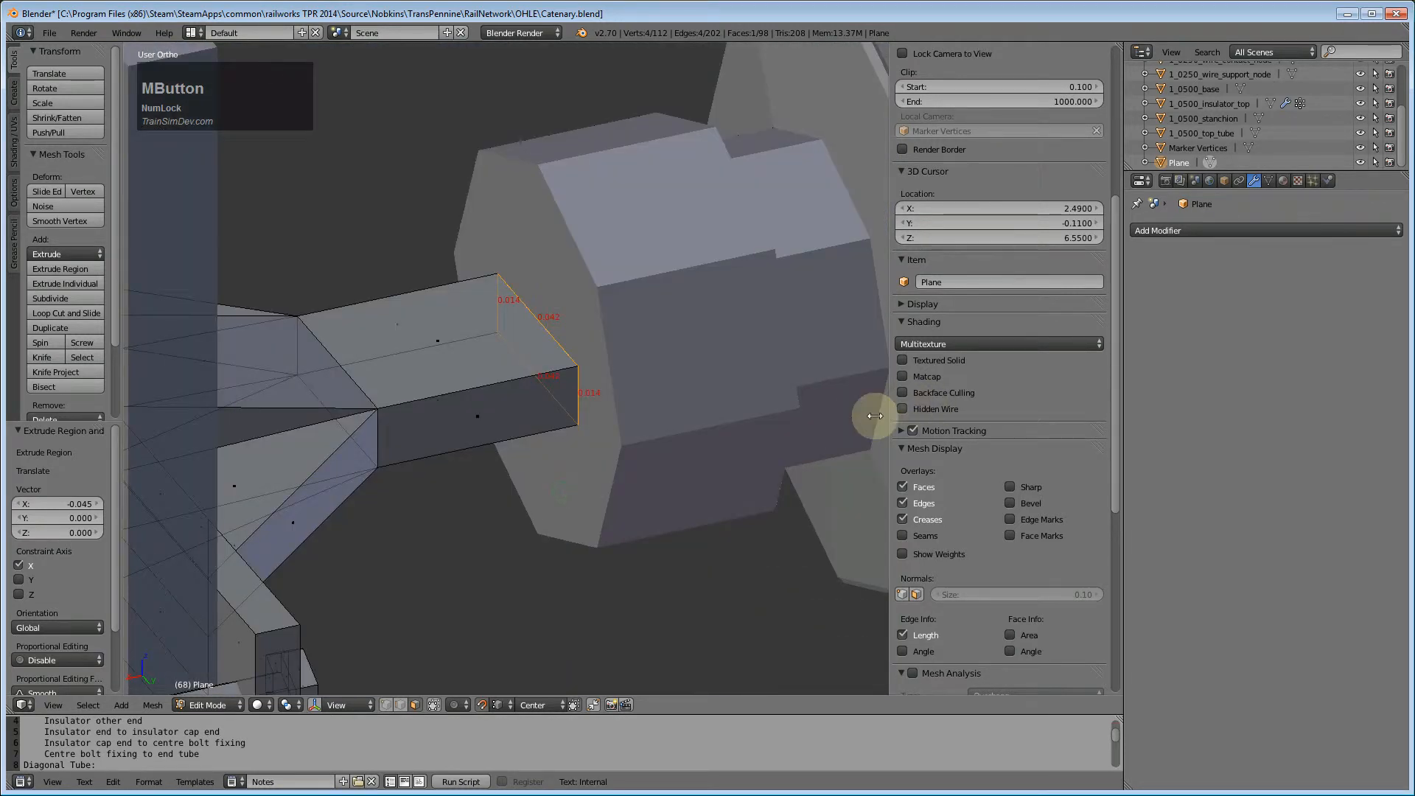
pyautogui.moveTo(537, 469); pyautogui.dragTo(575, 466, button='middle')
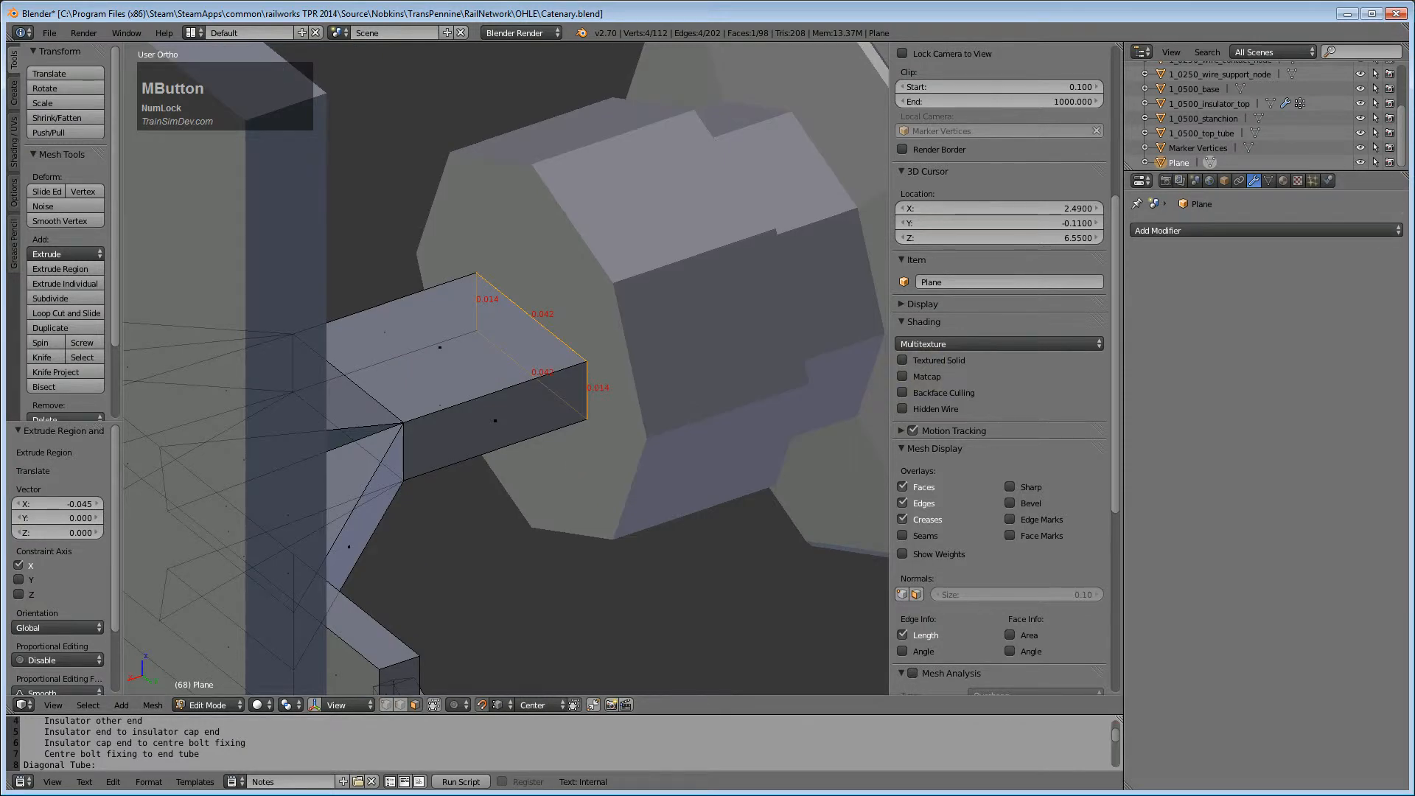
pyautogui.moveTo(552, 511); pyautogui.dragTo(516, 519, button='middle')
# - Snap the 3D cursor to the Marker Vertices vertex inside the bracket's extruded bar, just before the insulator cap
pyautogui.click(1195, 150)
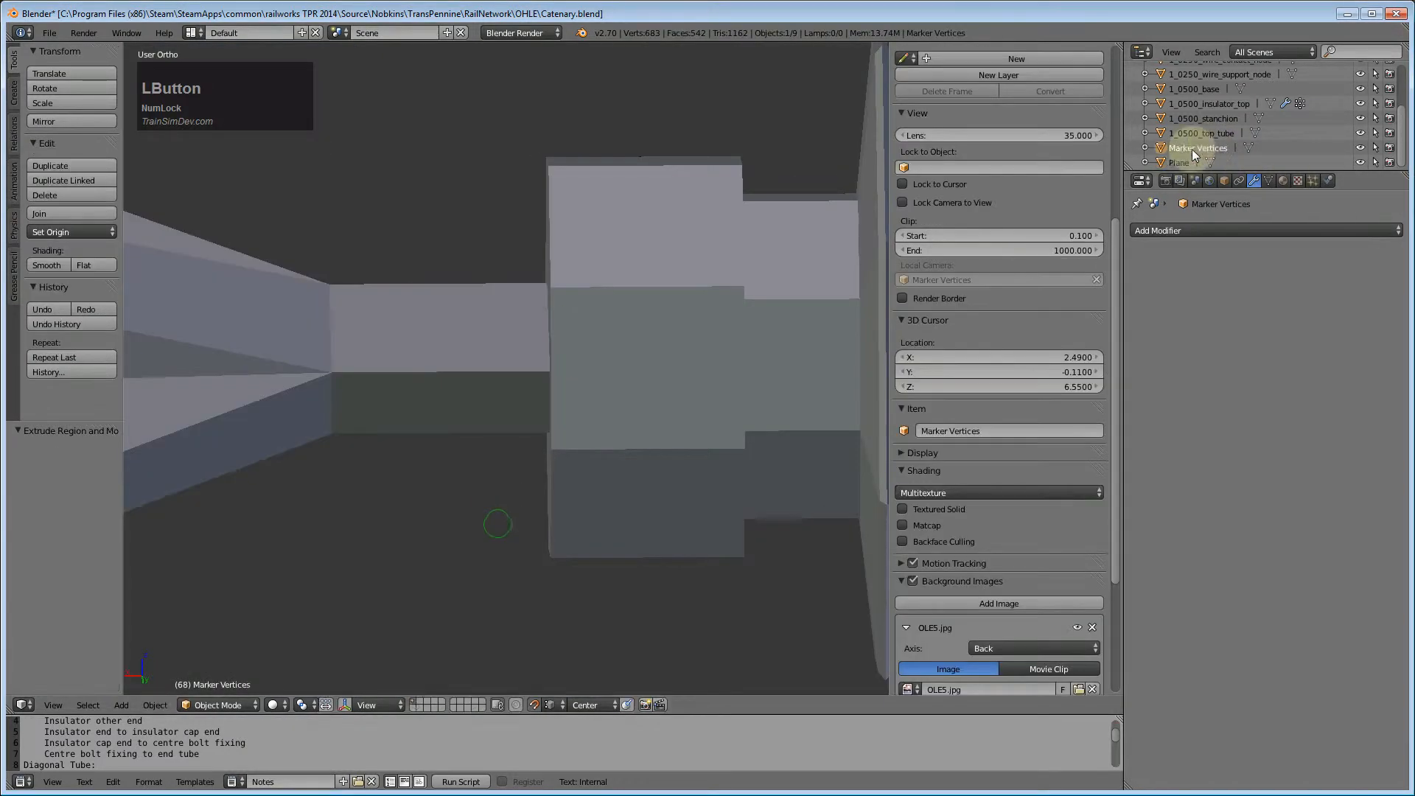
pyautogui.press('Tab')
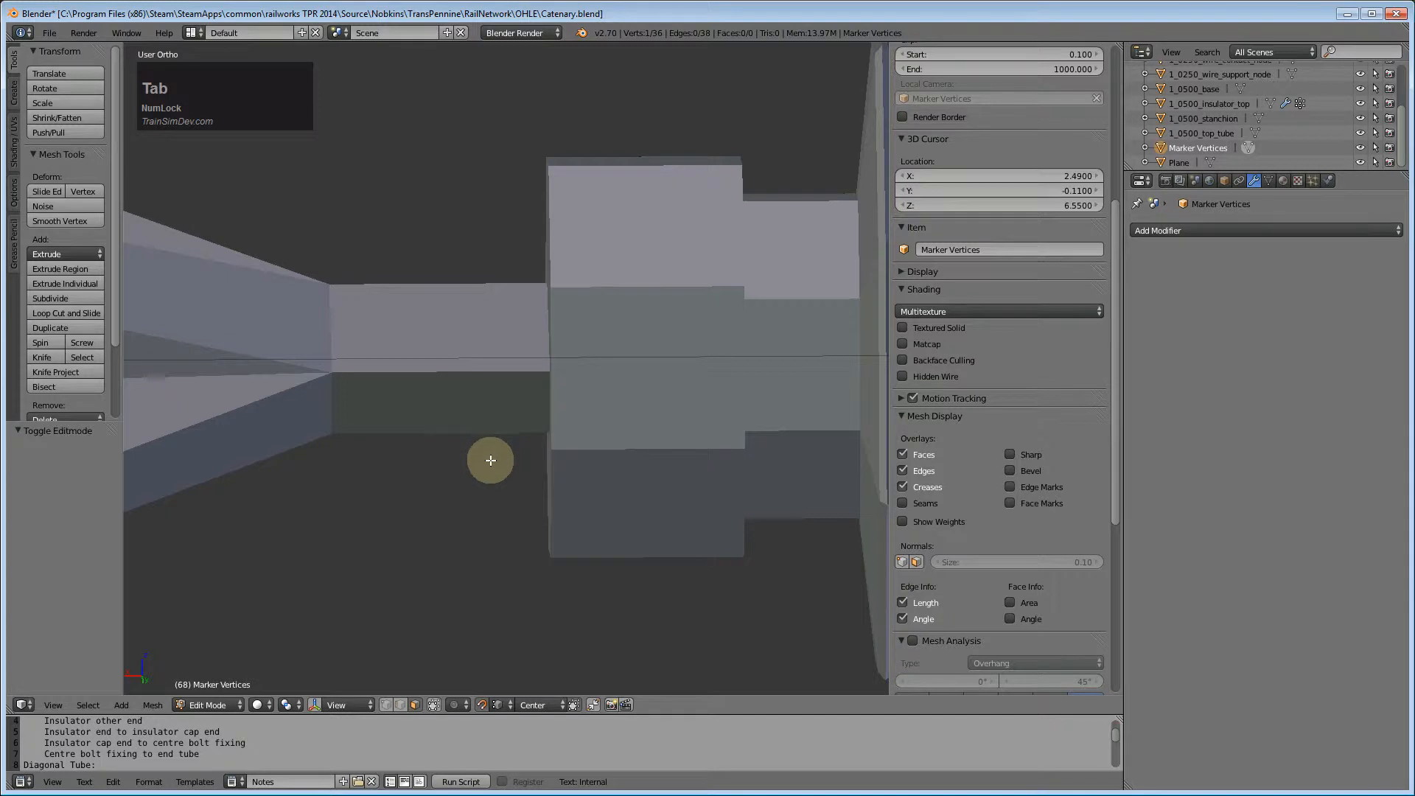
pyautogui.scroll(-3, 472, 380)
pyautogui.click(384, 680)
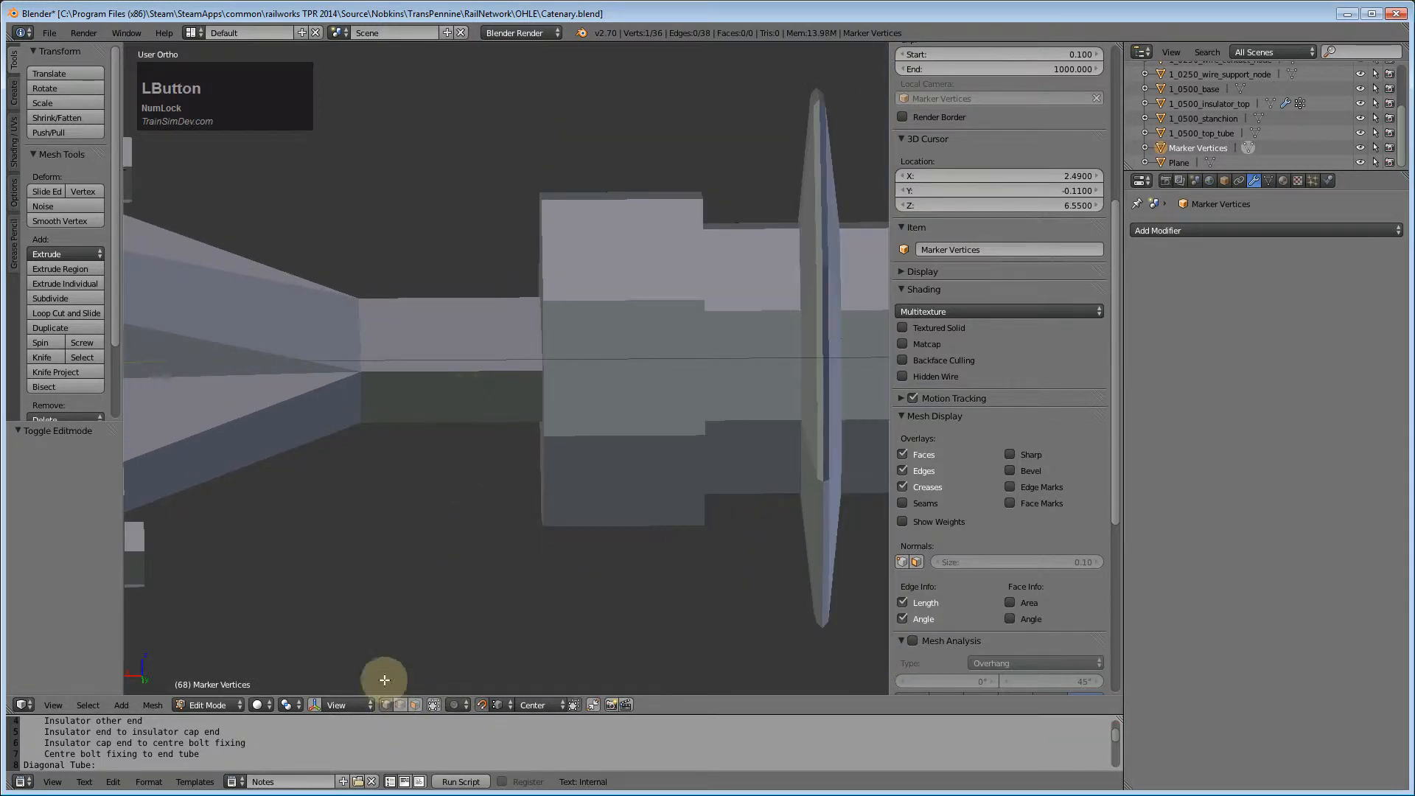
pyautogui.scroll(2, 406, 471)
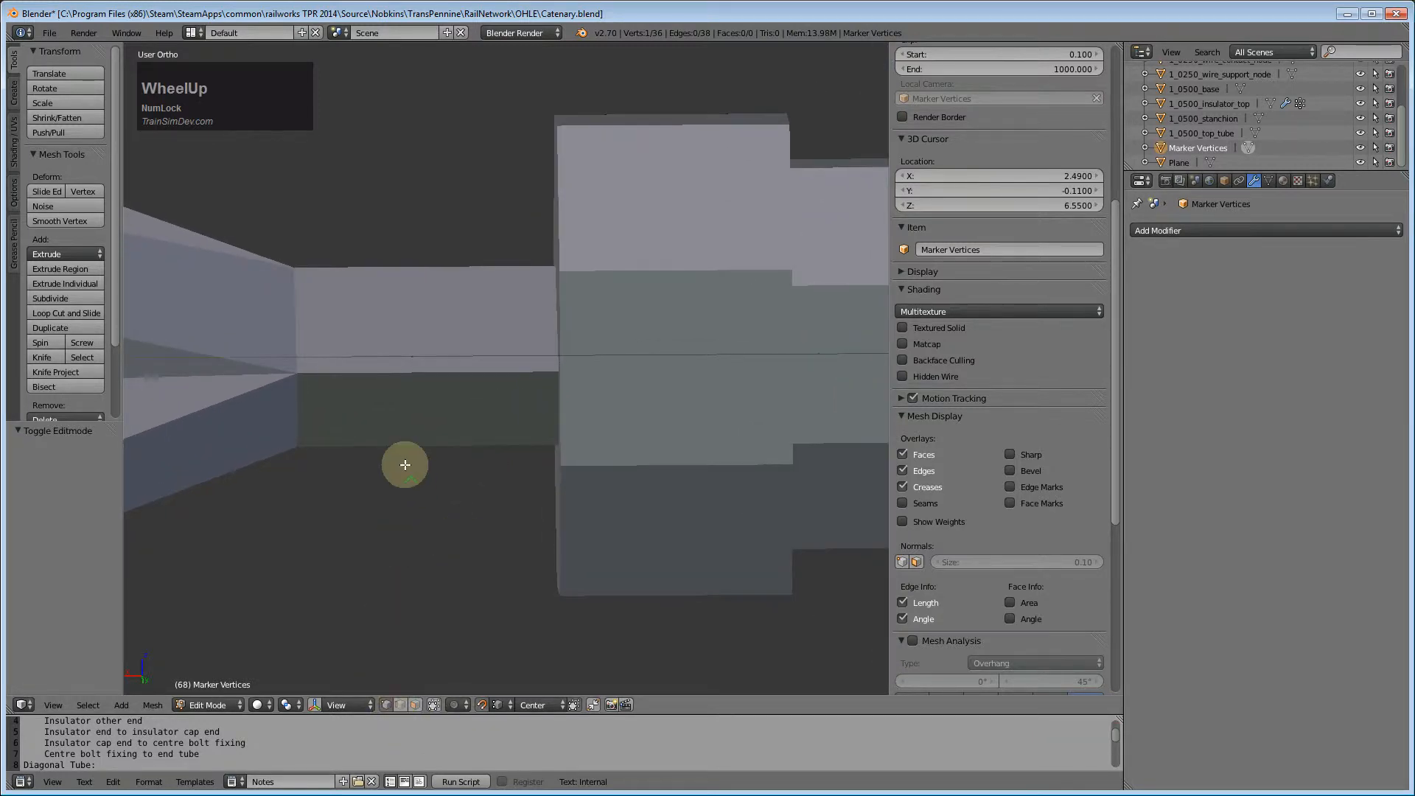
pyautogui.rightClick(412, 356)
pyautogui.hotkey('shift', 's')
pyautogui.click(464, 445)
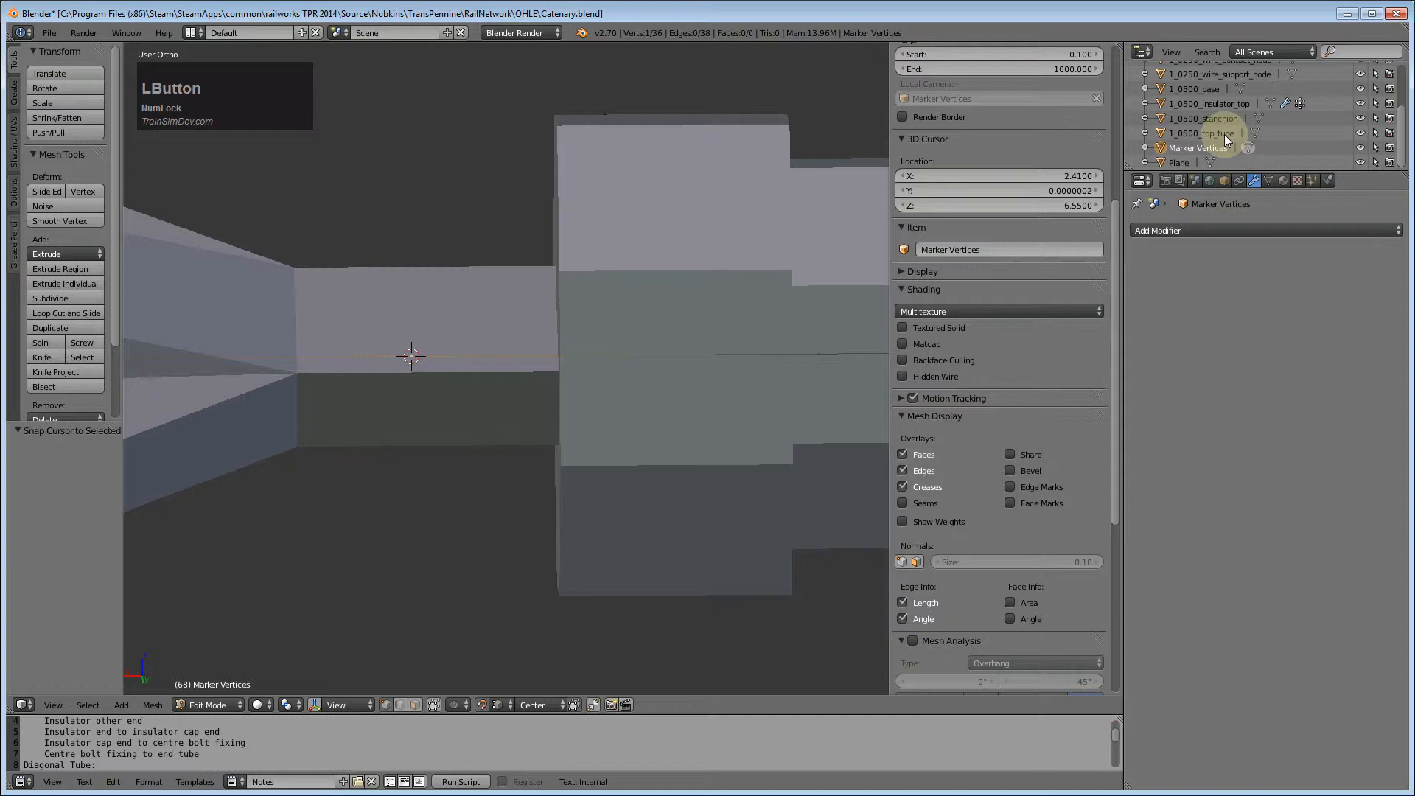
# - Add a mesh circle at the 3D cursor, aligned to the back orthographic view
pyautogui.click(1180, 162)
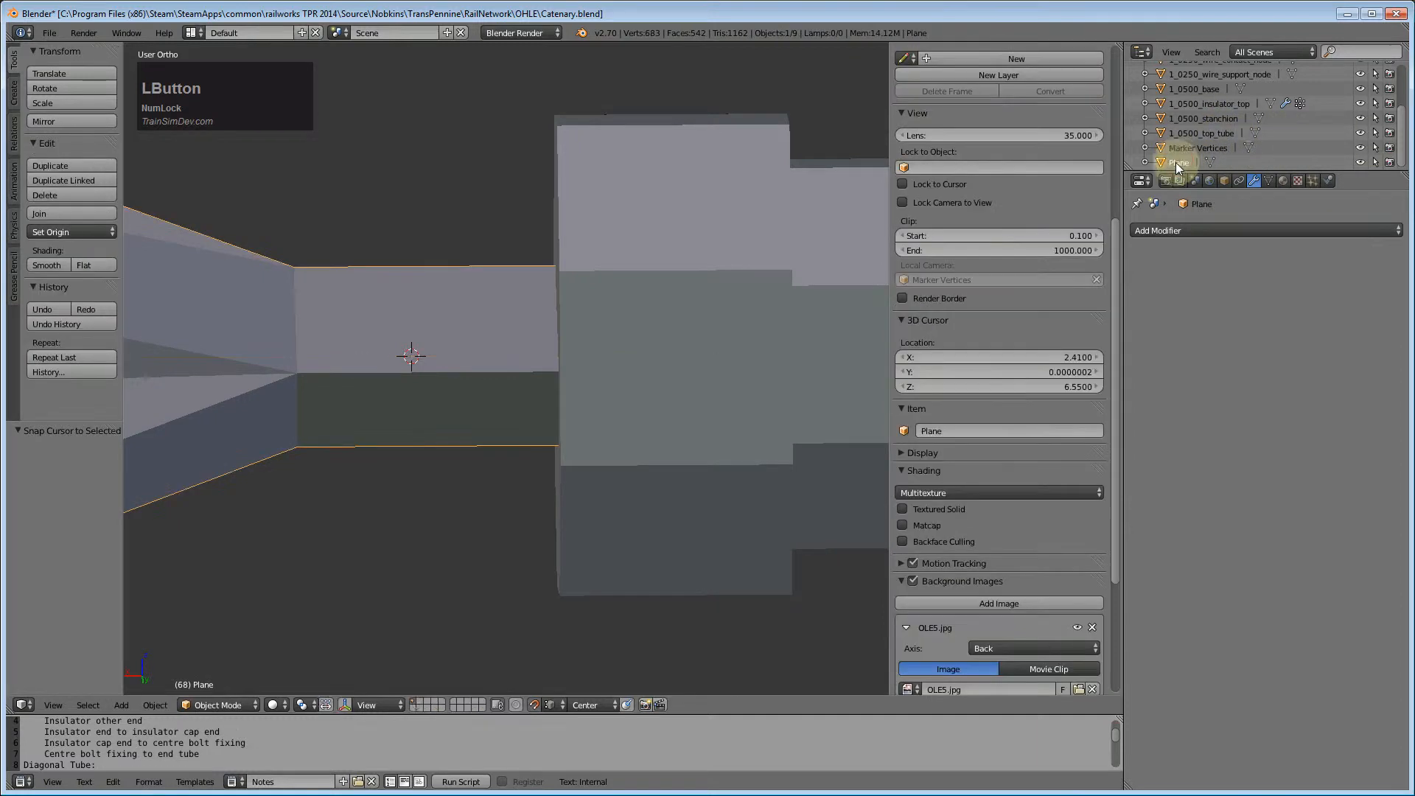
pyautogui.press('ctrl+KP_1')
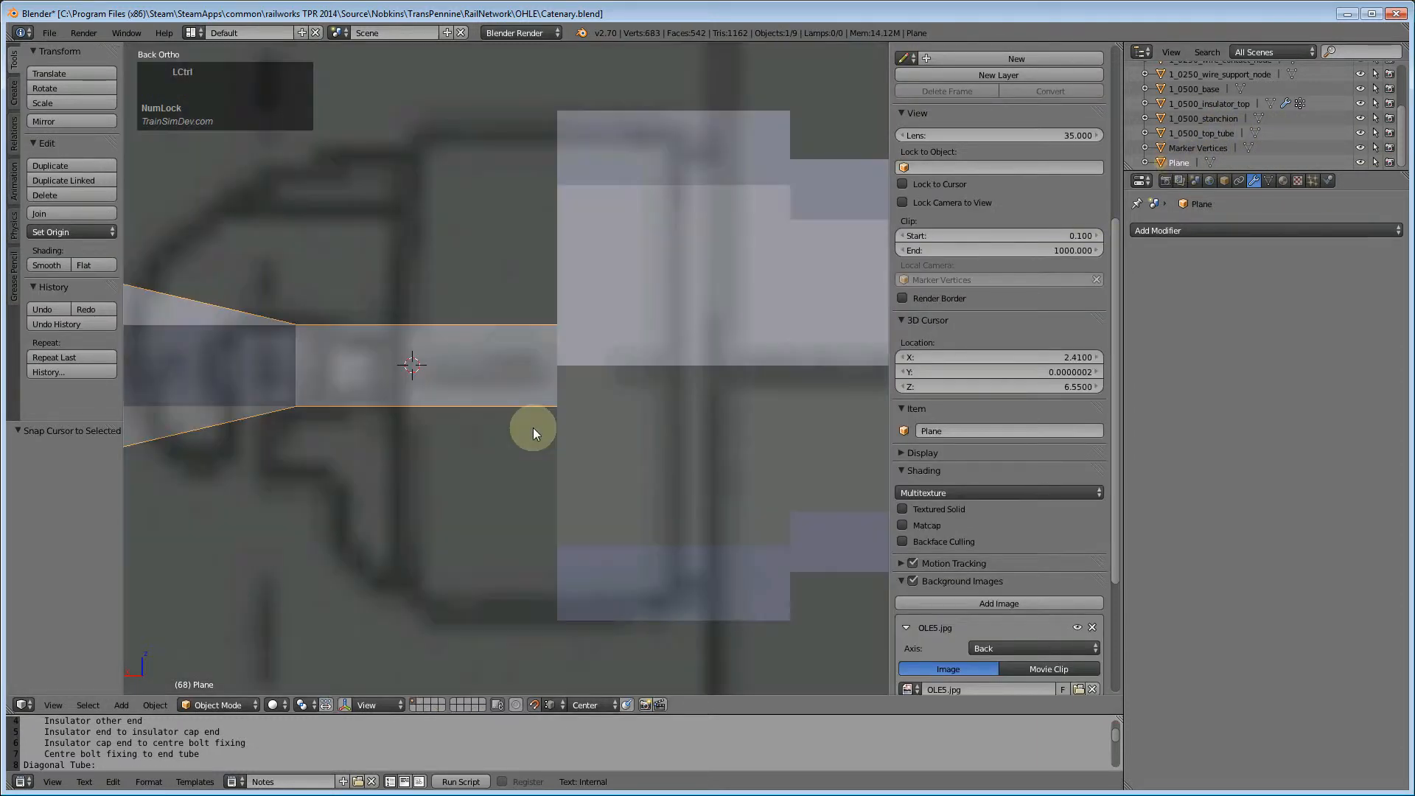
pyautogui.click(14, 92)
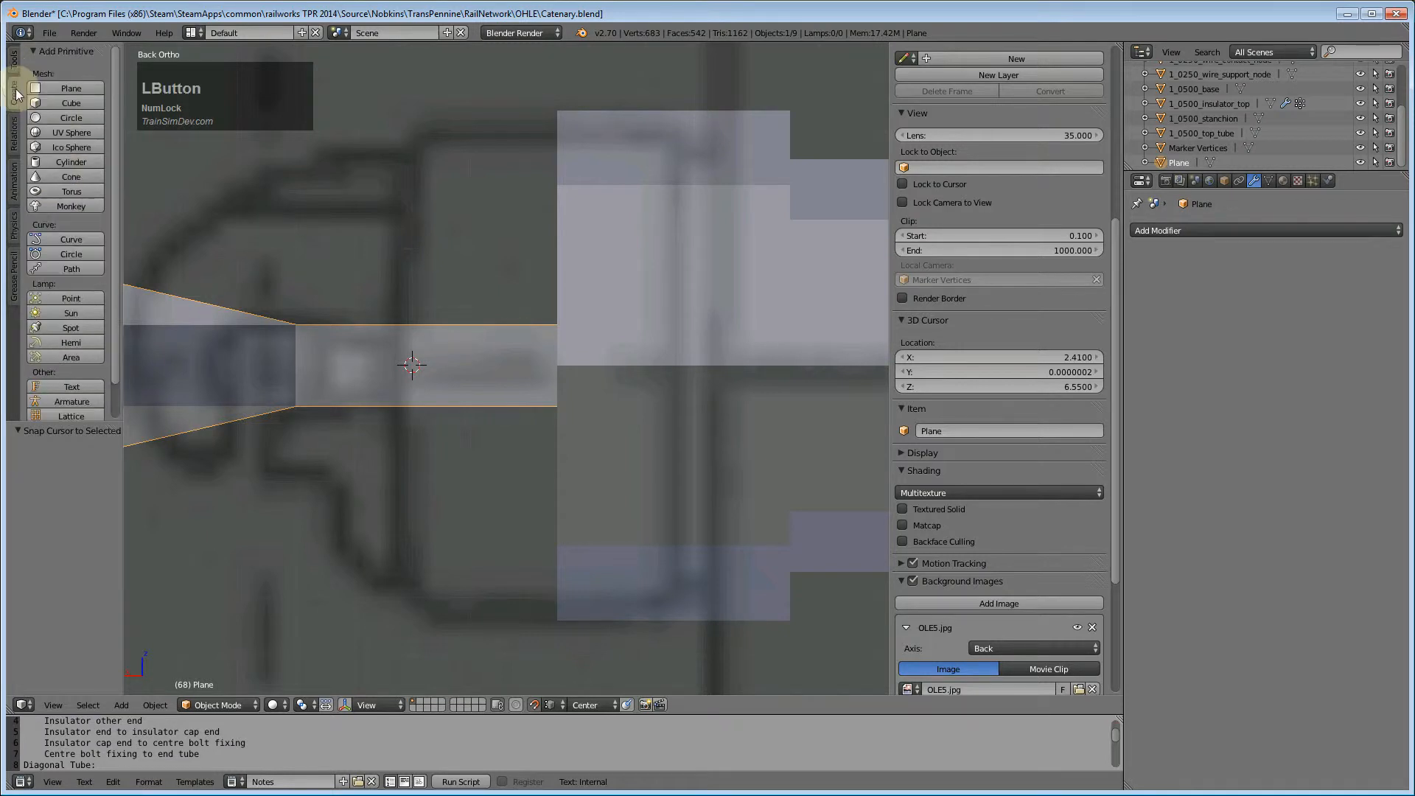
pyautogui.click(69, 118)
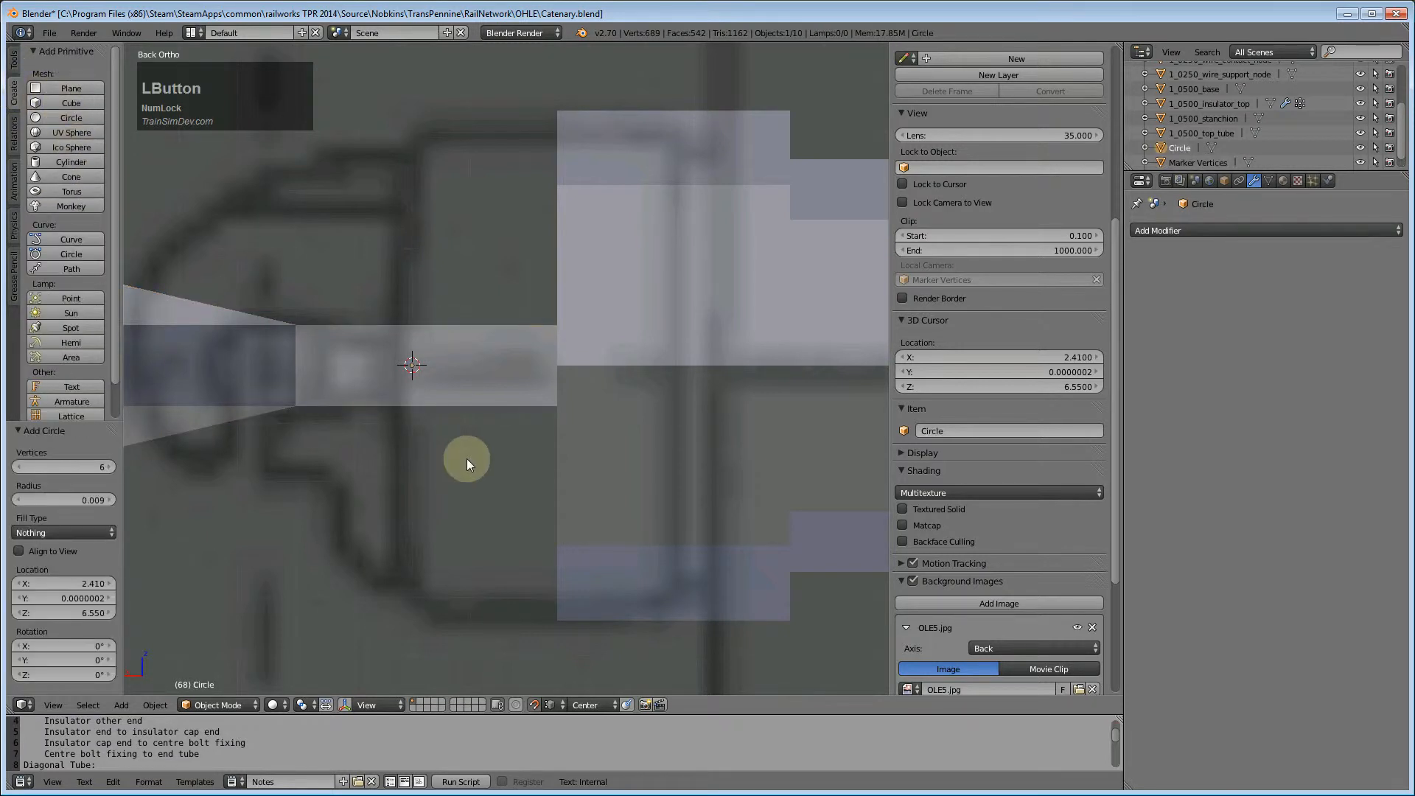
pyautogui.click(20, 550)
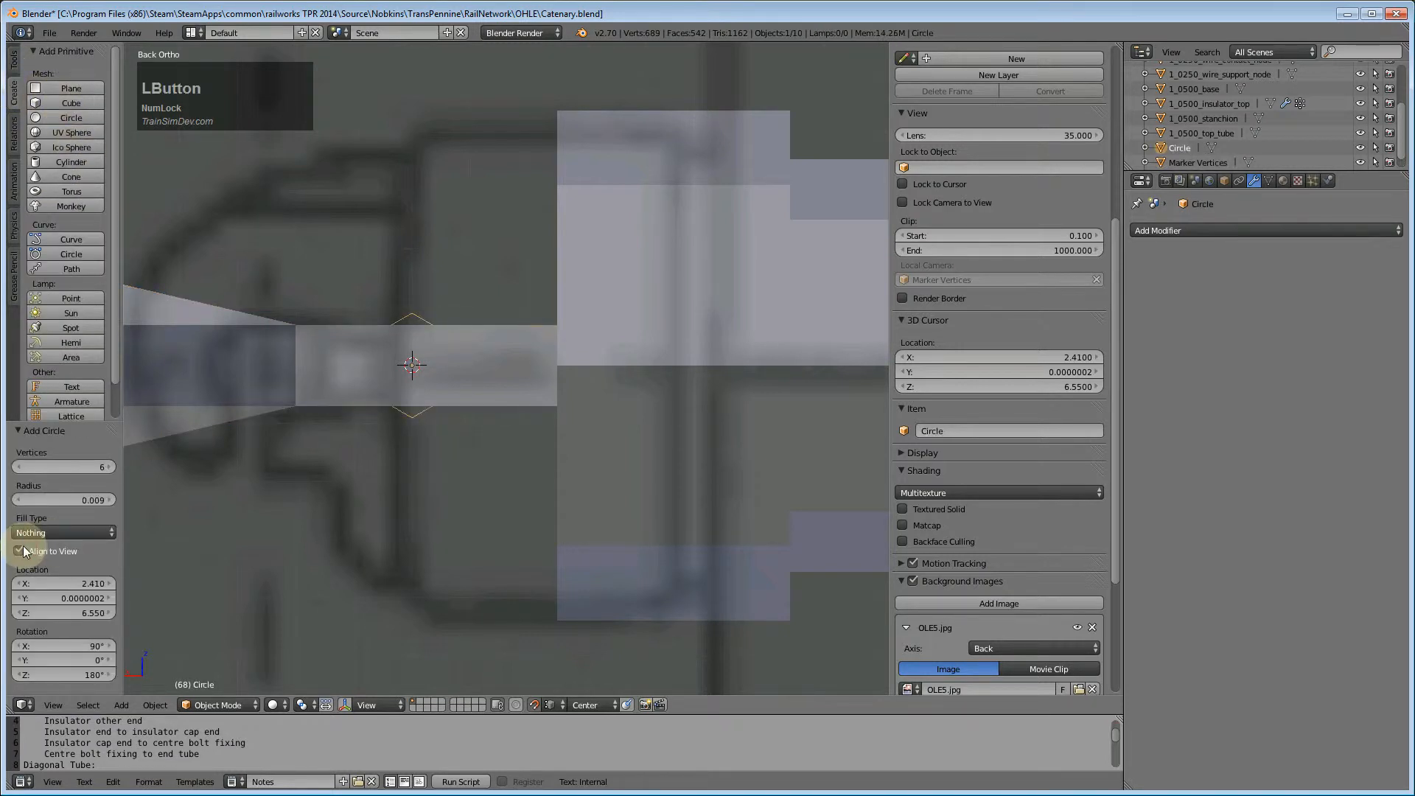
# - Give the new circle 9 vertices and a radius of 0.042
pyautogui.click(111, 501)
pyautogui.click(110, 501)
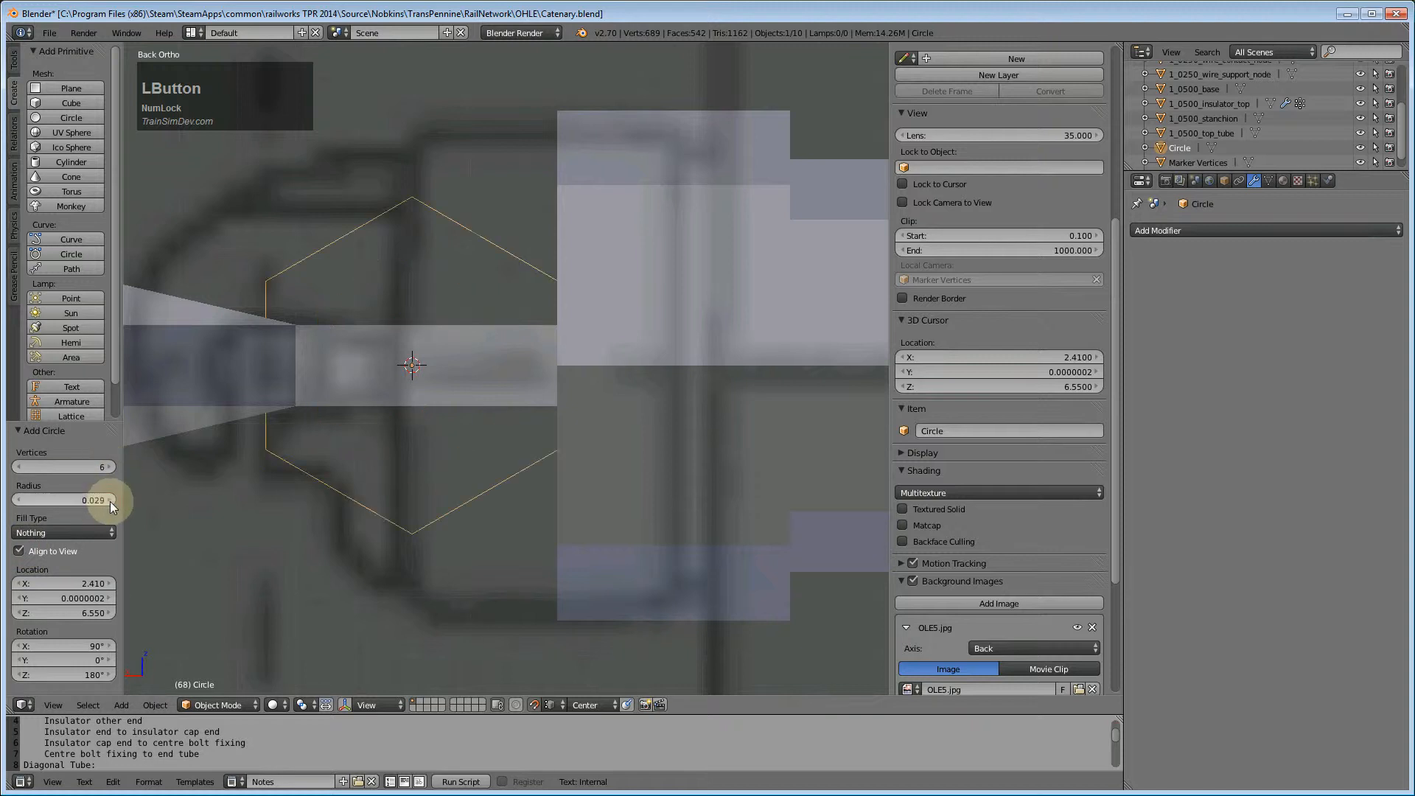
pyautogui.click(110, 466)
pyautogui.click(110, 466)
pyautogui.click(108, 465)
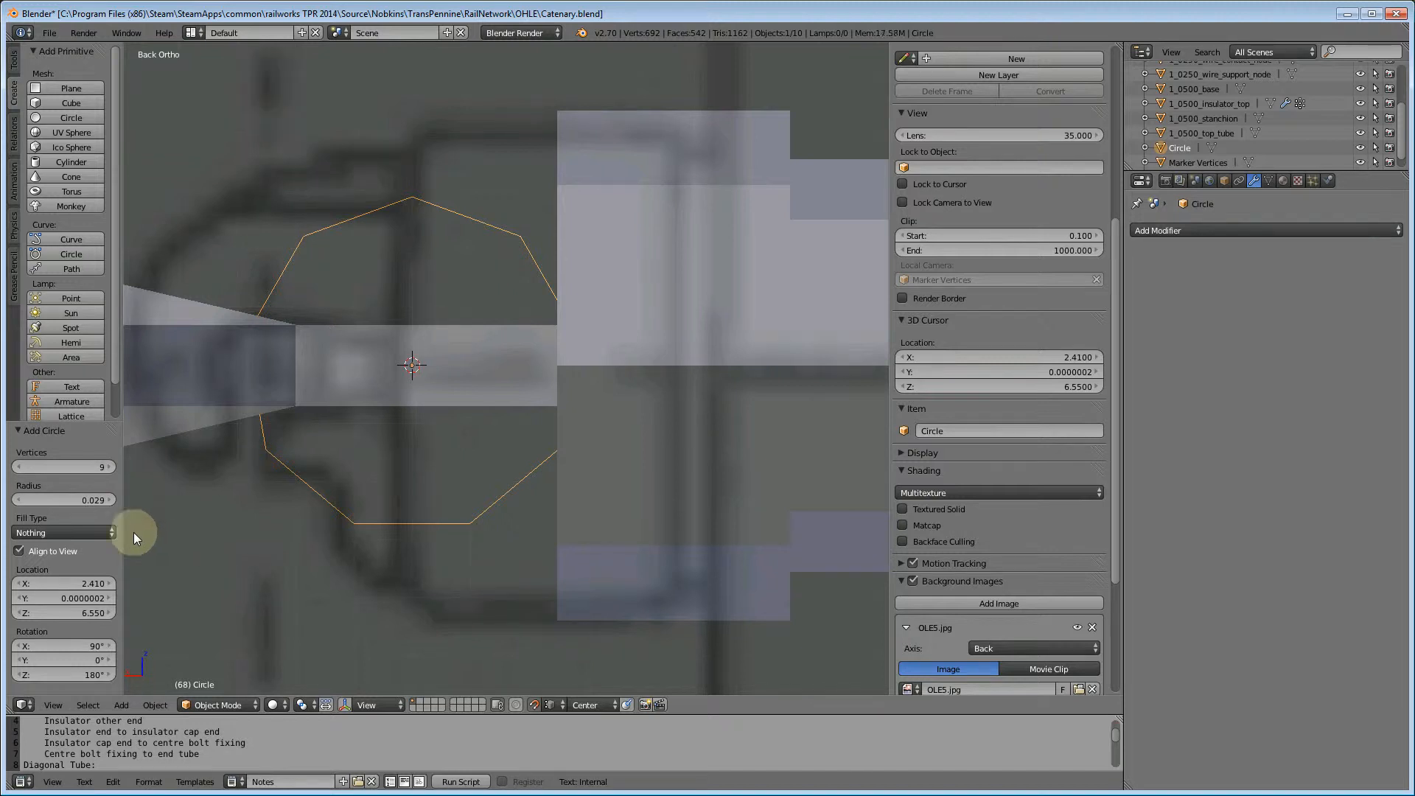
pyautogui.click(102, 498)
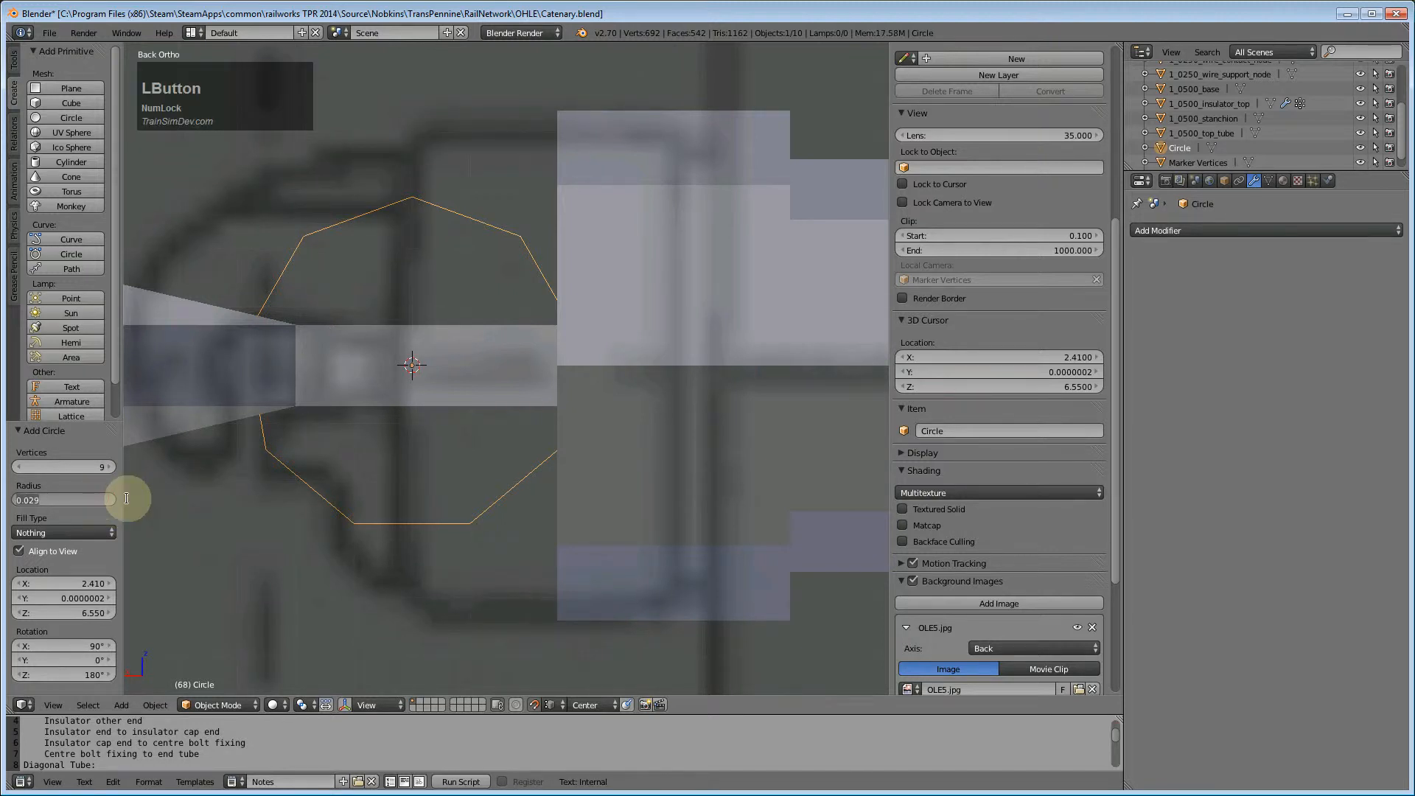
pyautogui.press('Return')
pyautogui.click(100, 502)
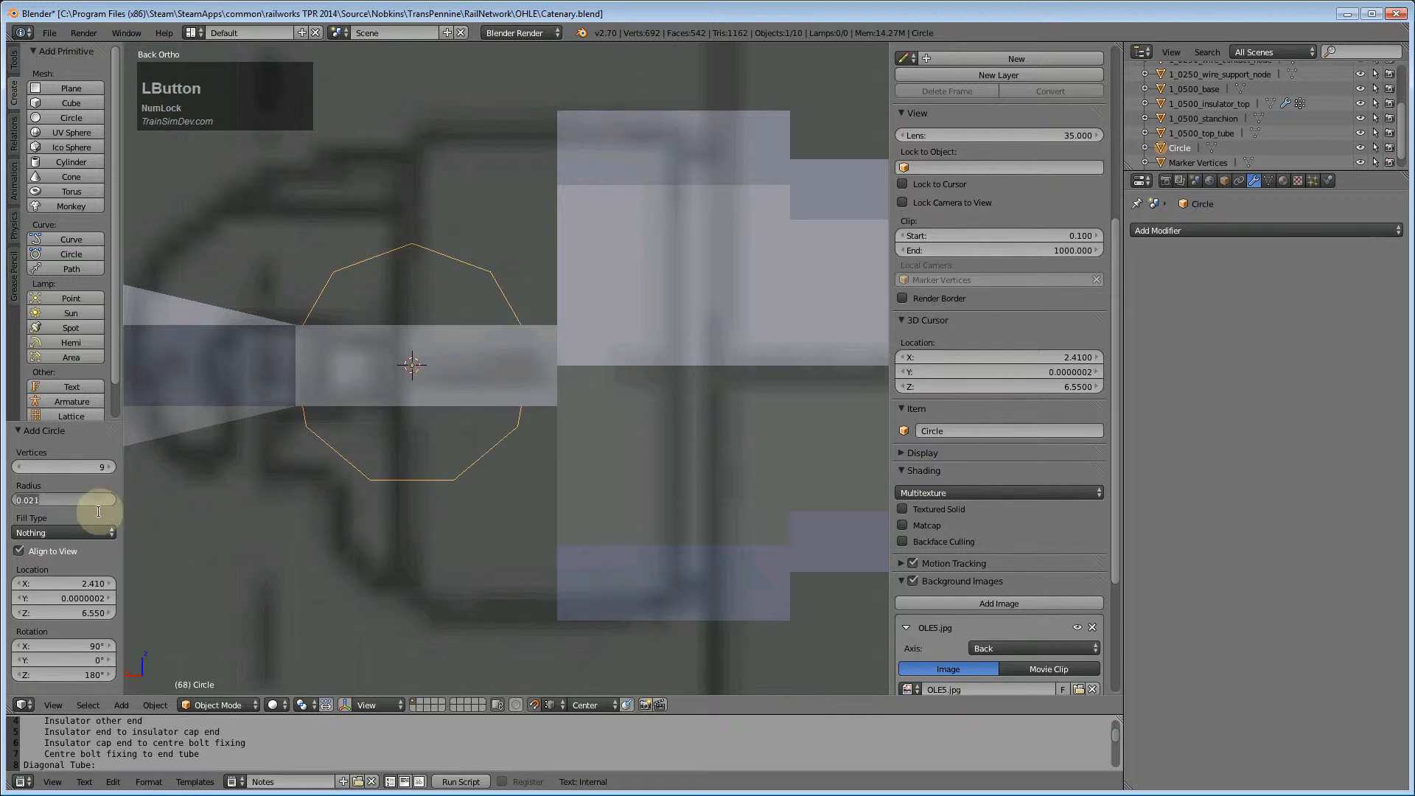
pyautogui.press('Return')
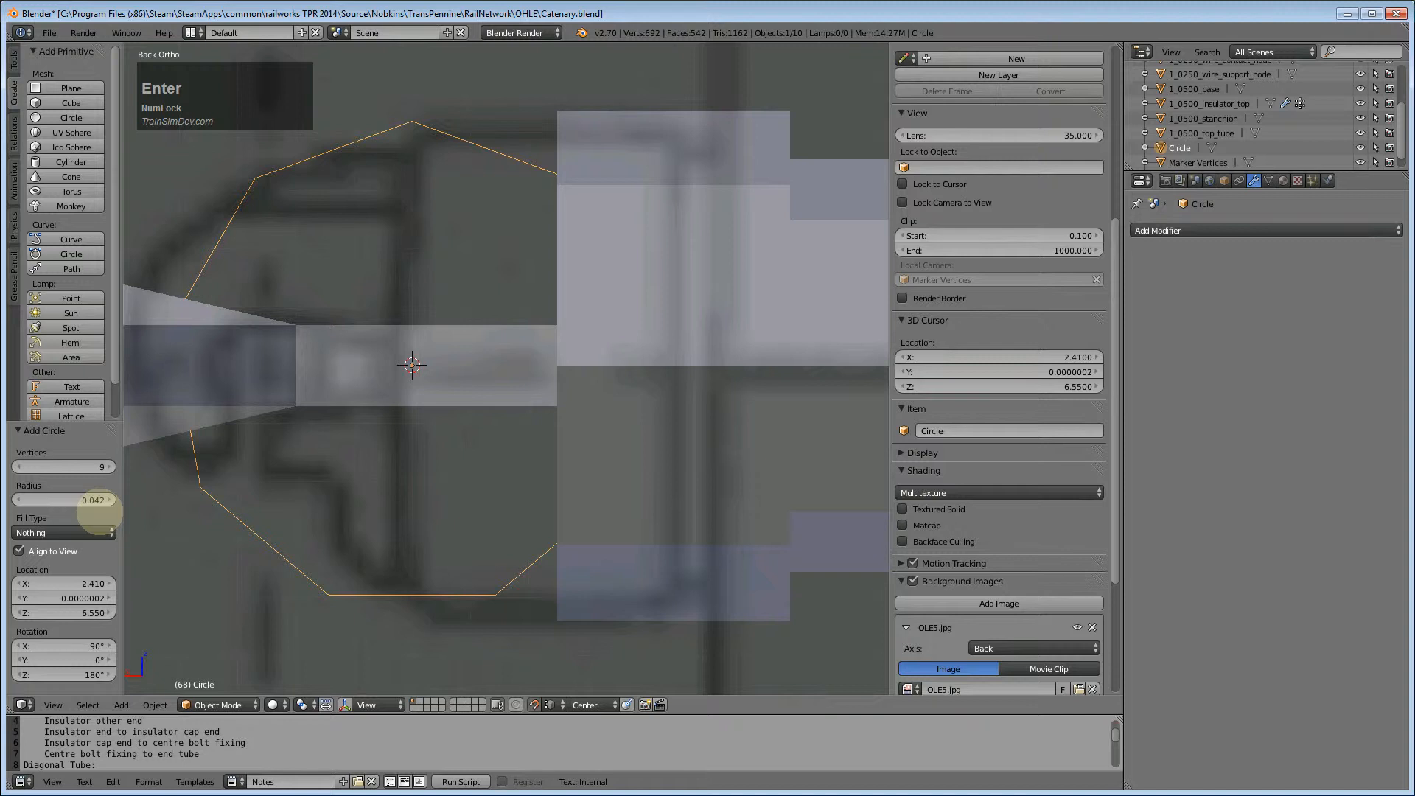
# - Check the mast insulator reference photo and set the new circle's radius to 0.035
pyautogui.click(148, 795)
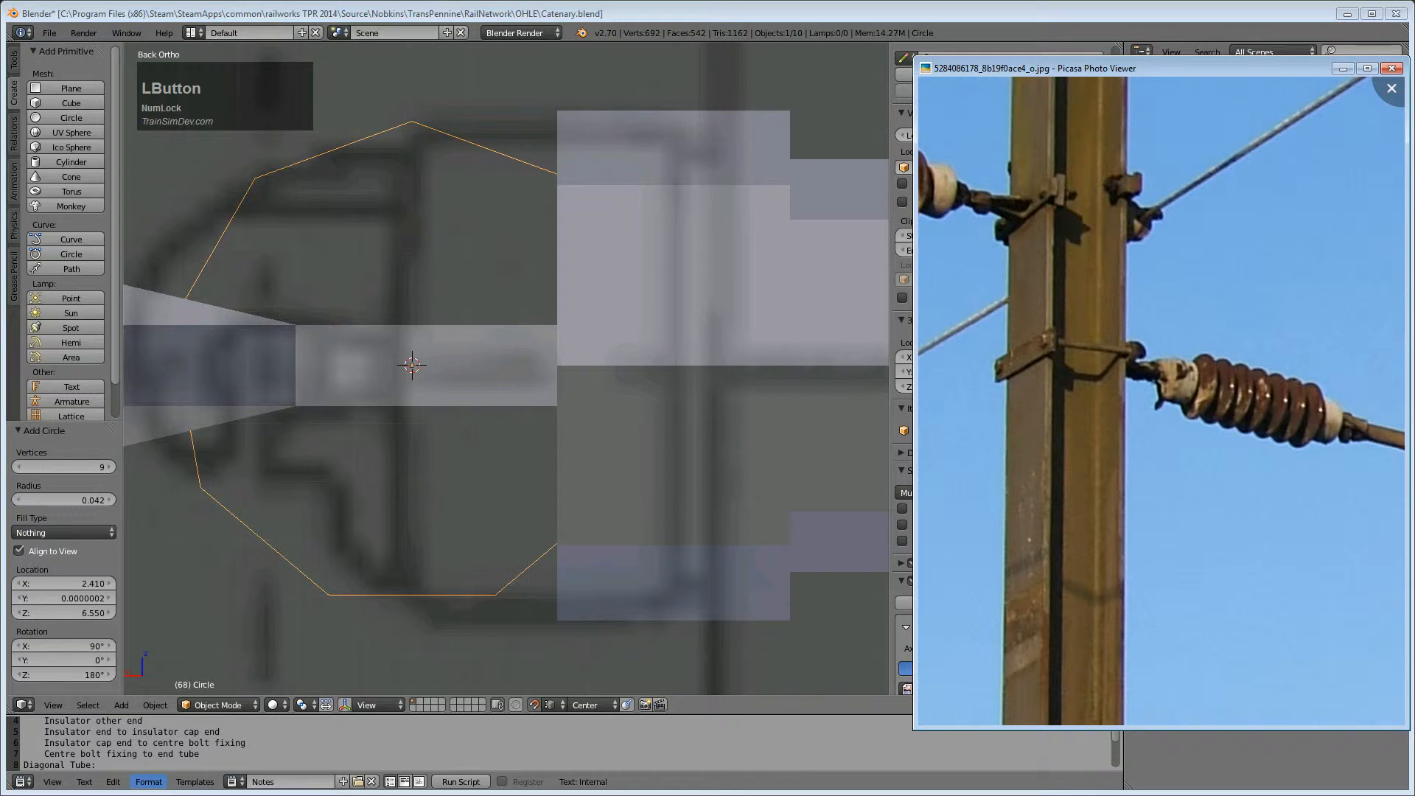
pyautogui.click(100, 501)
pyautogui.write('0.0')
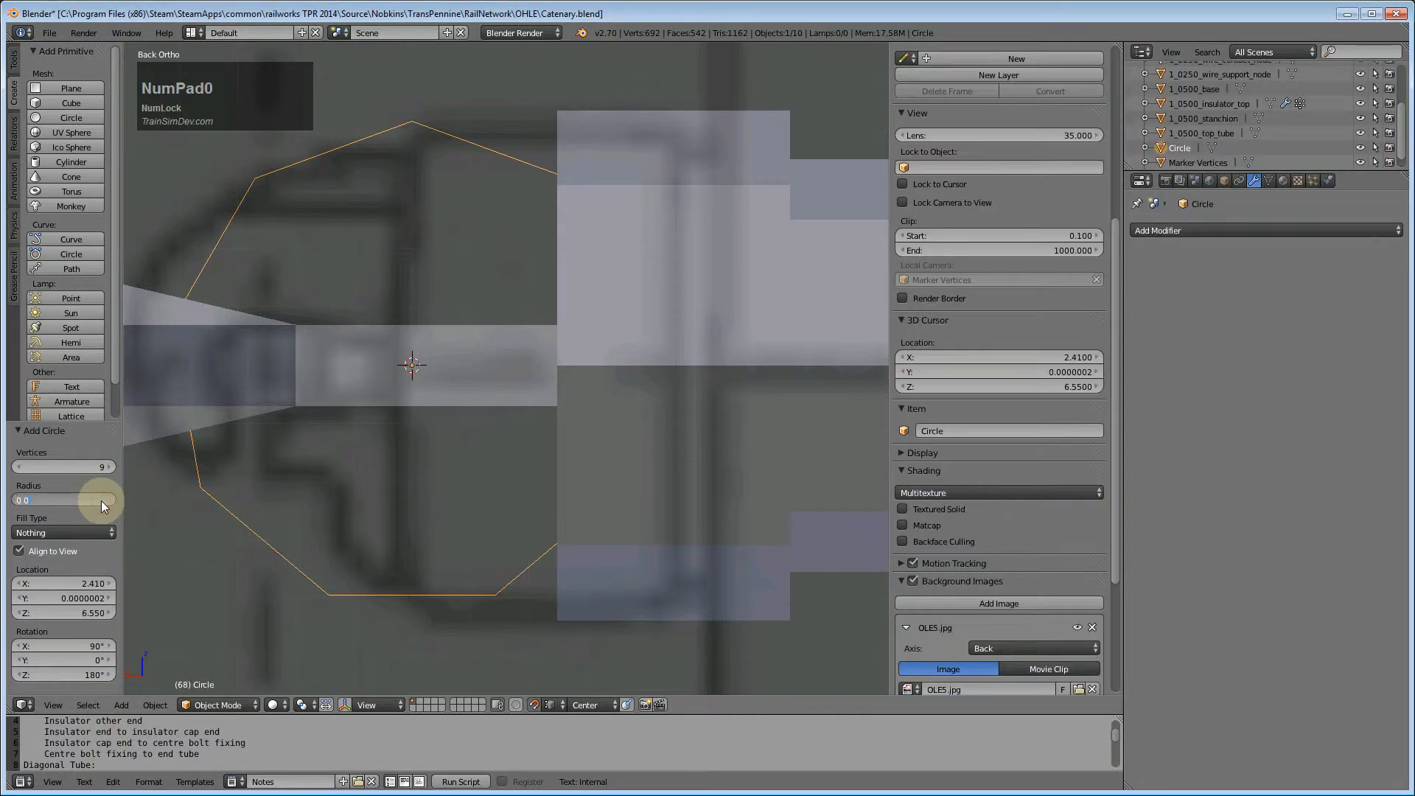
pyautogui.write('35')
pyautogui.press('Return')
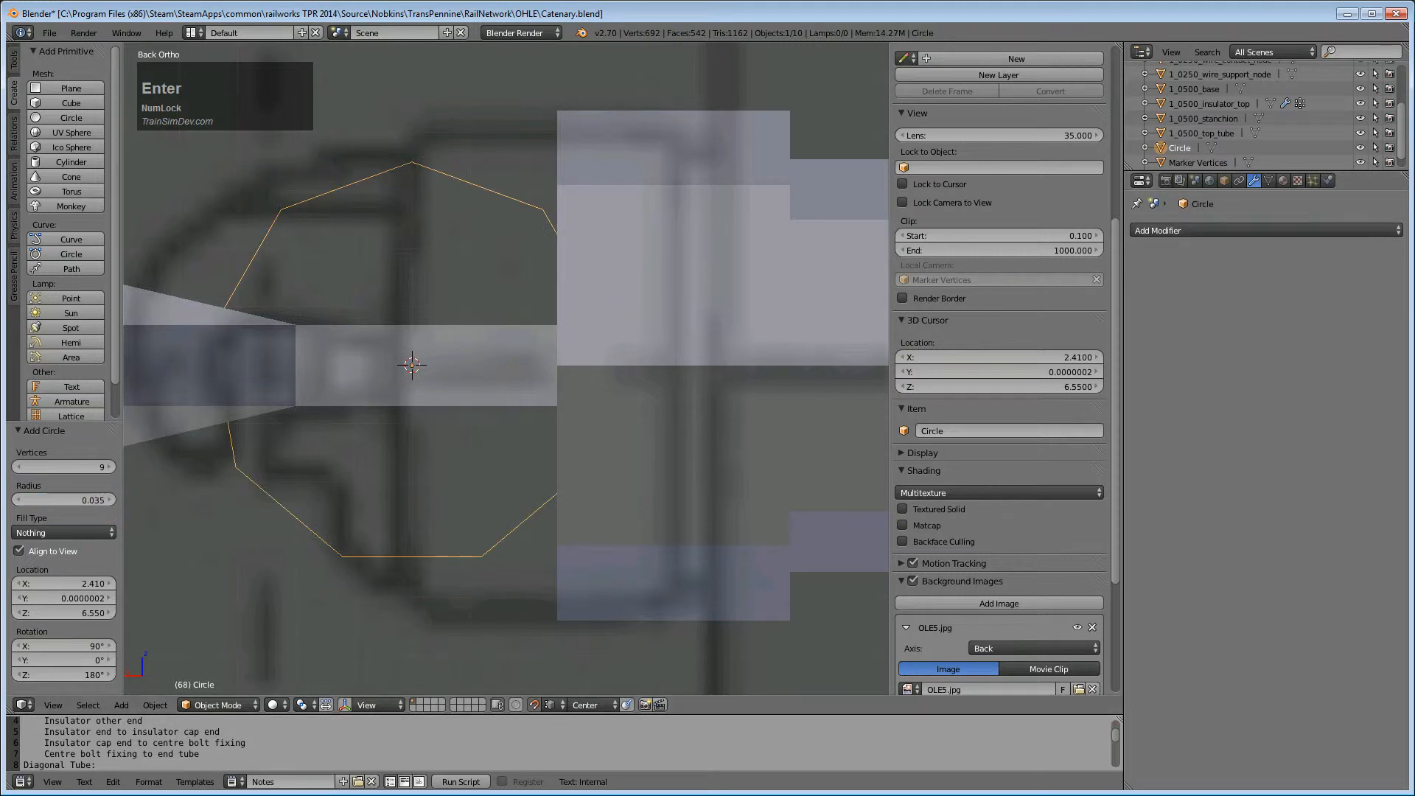
# - Delete the separate Circle object from the scene
pyautogui.click(451, 11)
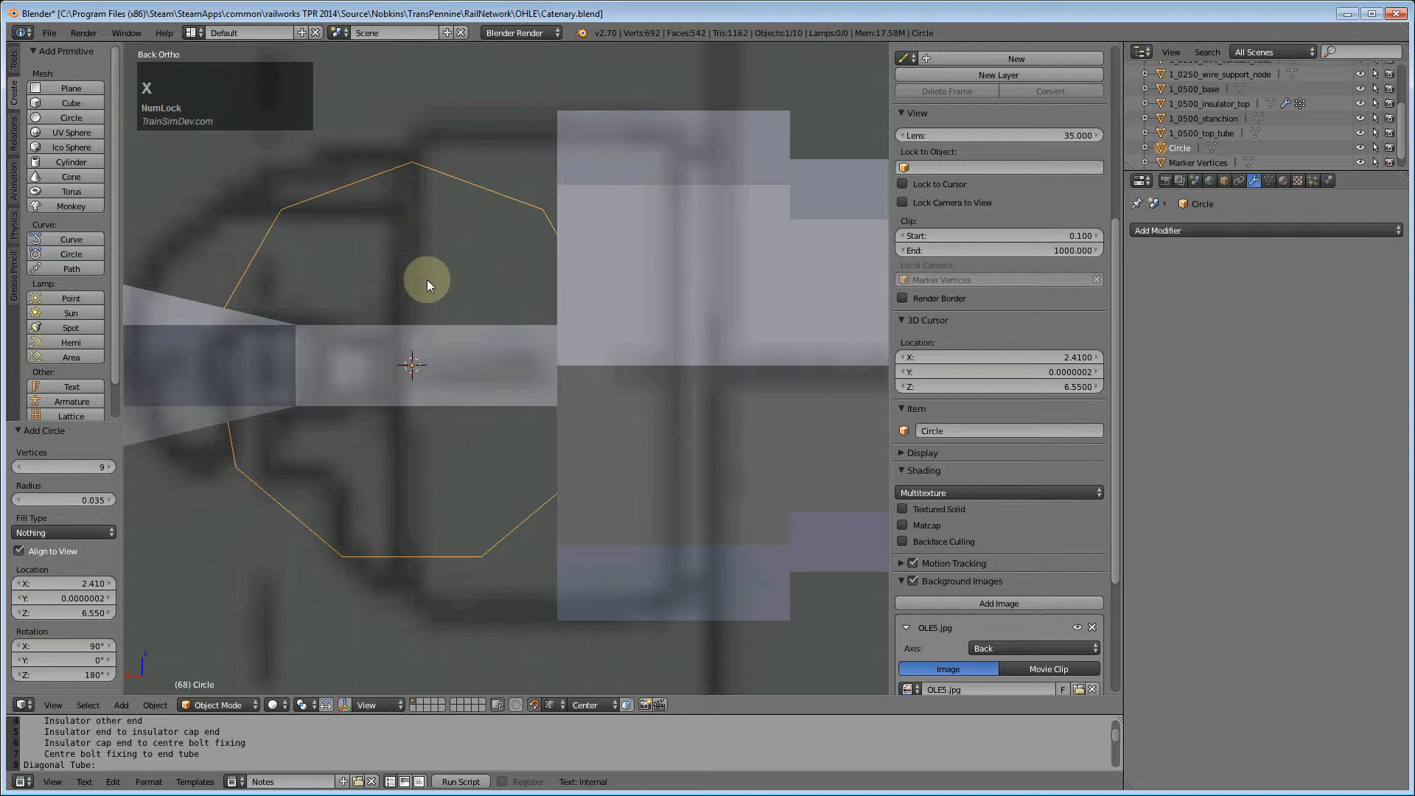
pyautogui.rightClick(1185, 149)
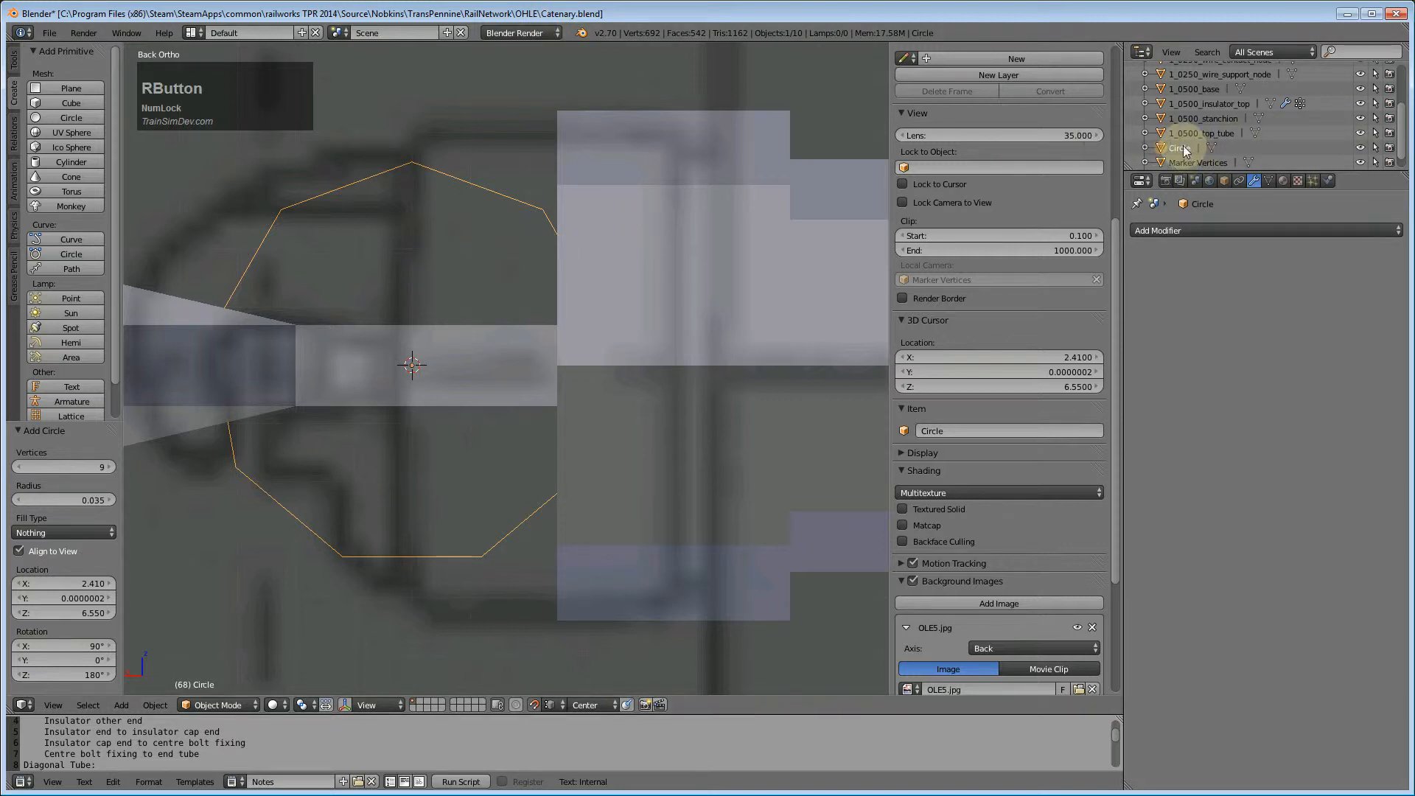
pyautogui.rightClick(1185, 149)
pyautogui.click(1138, 148)
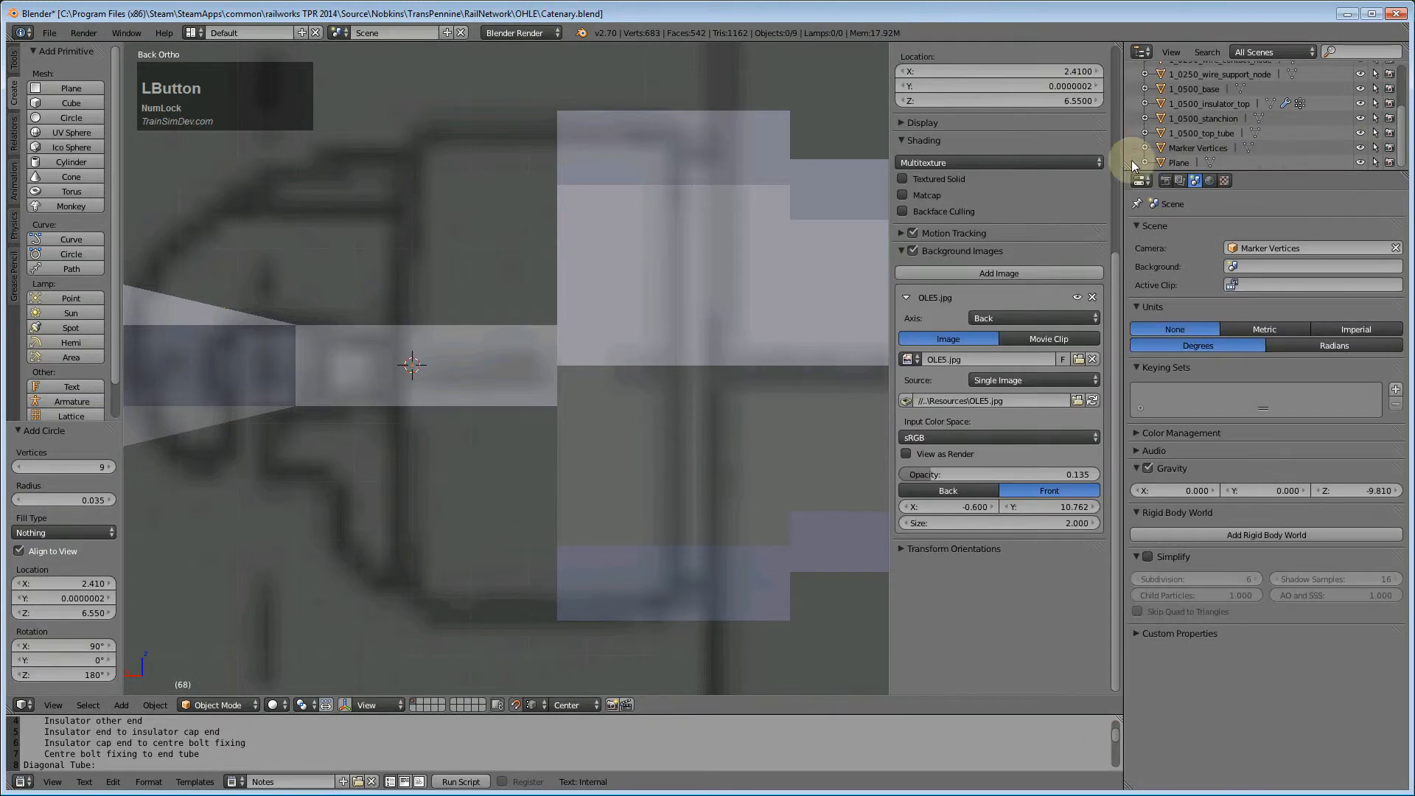
# - Add a view-aligned 9-vertex circle with a radius of 0.040 inside the Plane bracket mesh at the 3D cursor
pyautogui.click(1179, 163)
pyautogui.press('Tab')
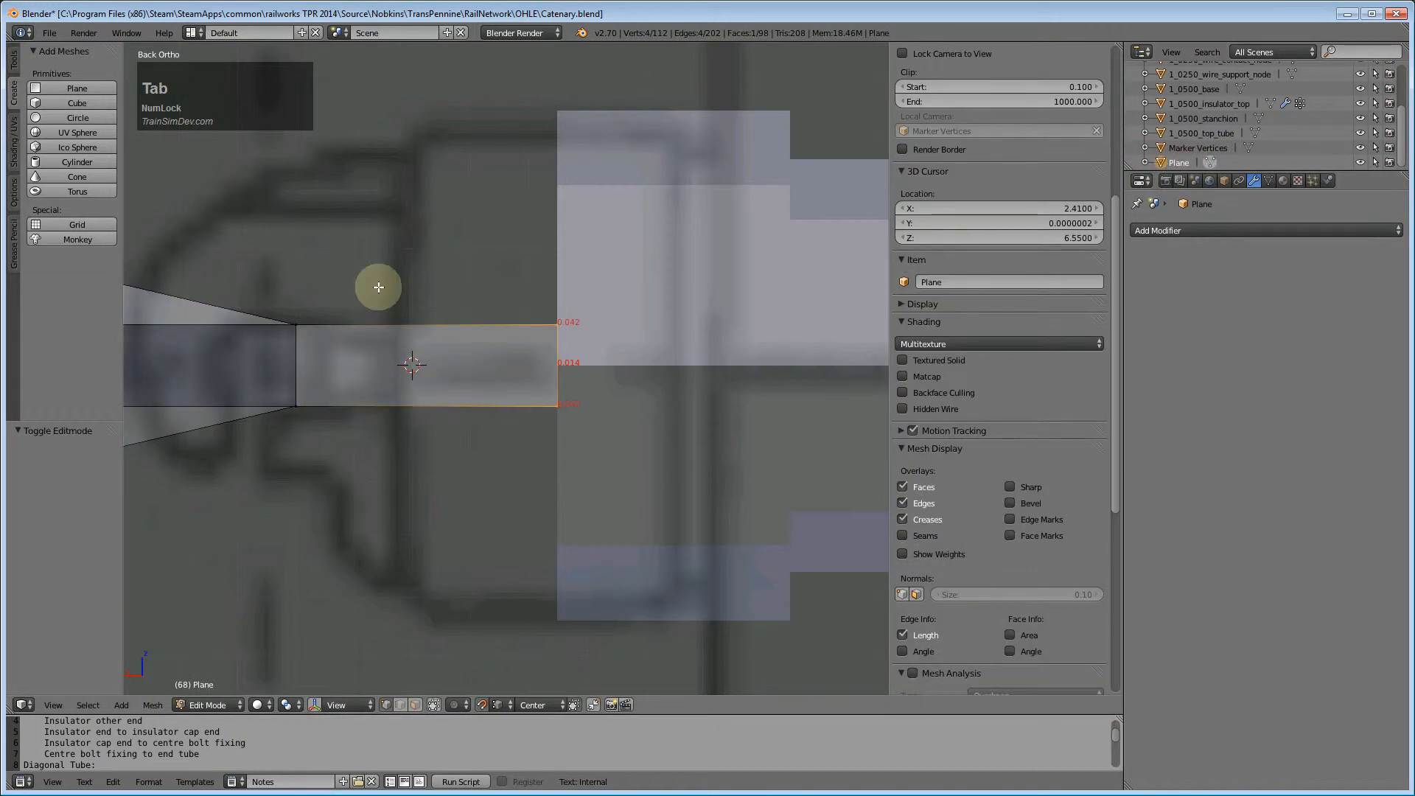
pyautogui.click(77, 115)
pyautogui.click(42, 551)
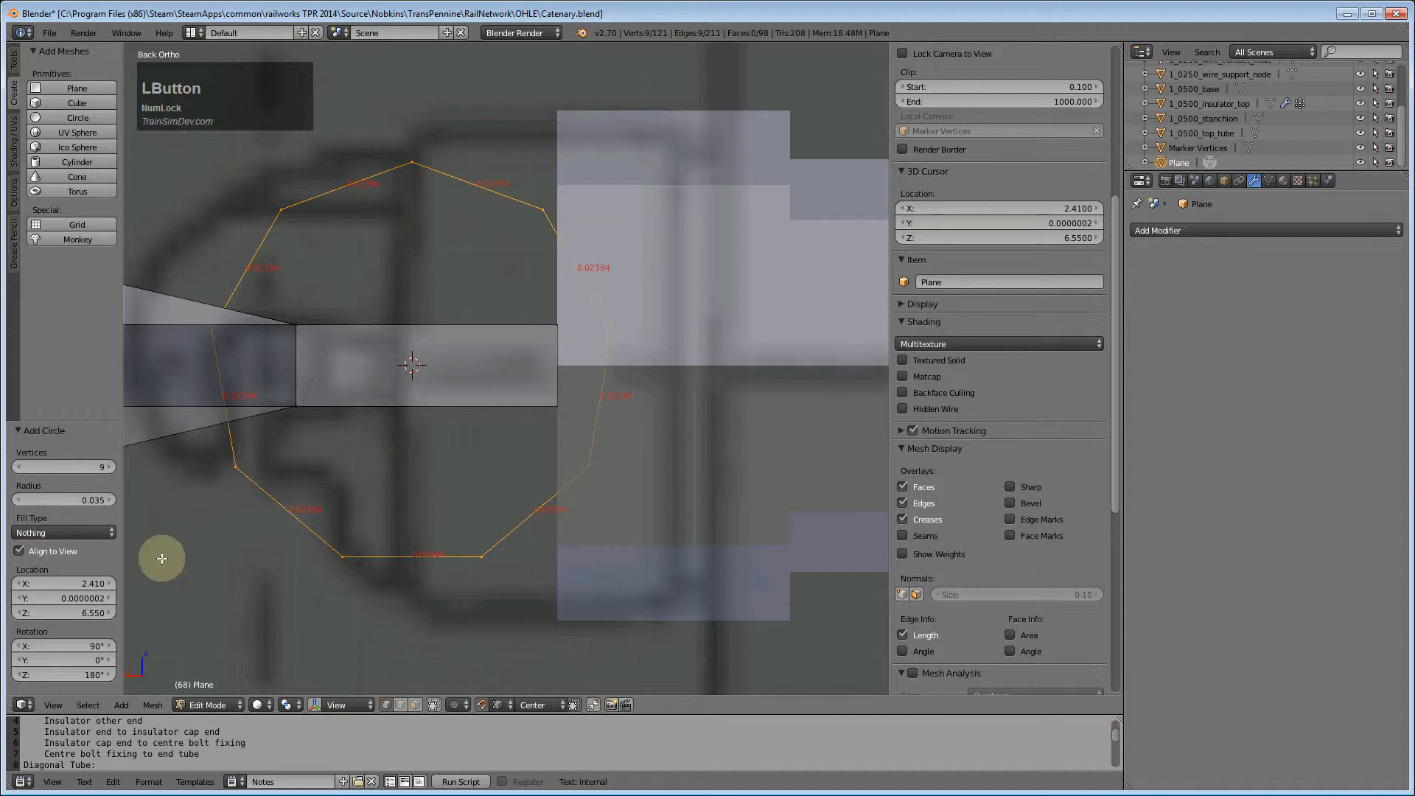
pyautogui.click(73, 500)
pyautogui.press('Return')
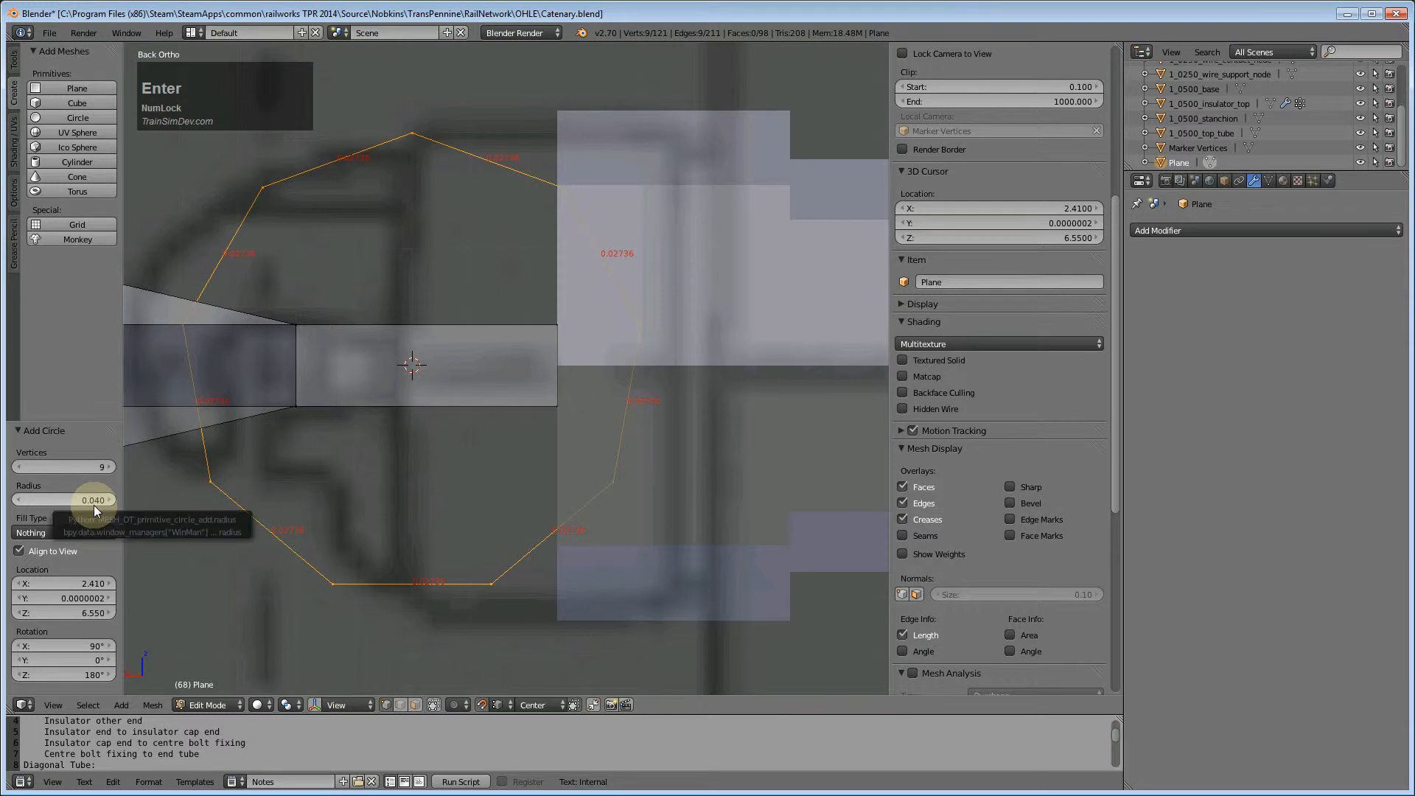
# - Move the circle about 0.025 along X towards the insulator, snapping its centre line to the insulator cap's front face
pyautogui.press('g')
pyautogui.press('x')
pyautogui.press('x')
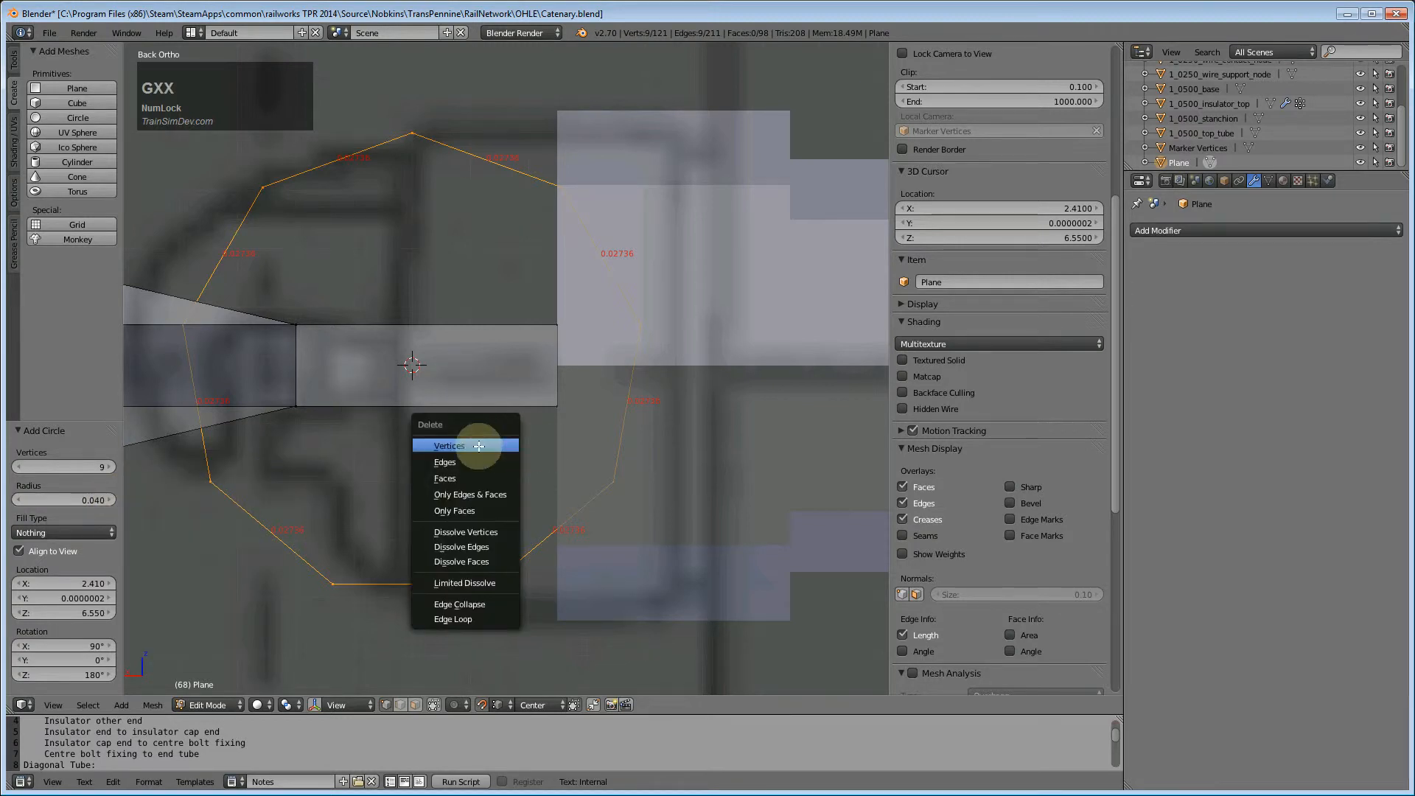
pyautogui.press('g')
pyautogui.press('x')
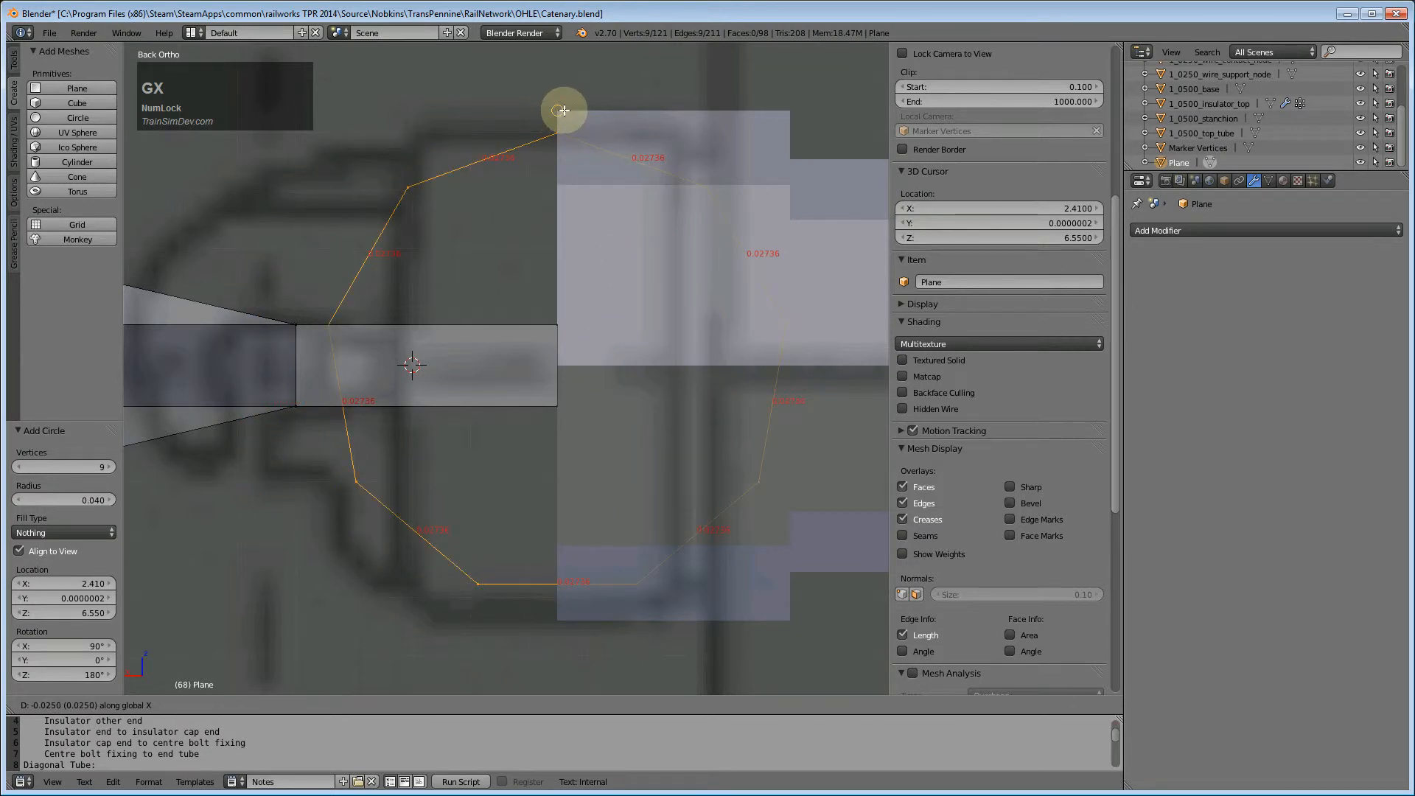
pyautogui.click(564, 111)
# - Rotate the circle 180 degrees in the back view
pyautogui.press('r')
pyautogui.press('KP_1')
pyautogui.press('KP_8')
pyautogui.press('KP_0')
pyautogui.press('Return')
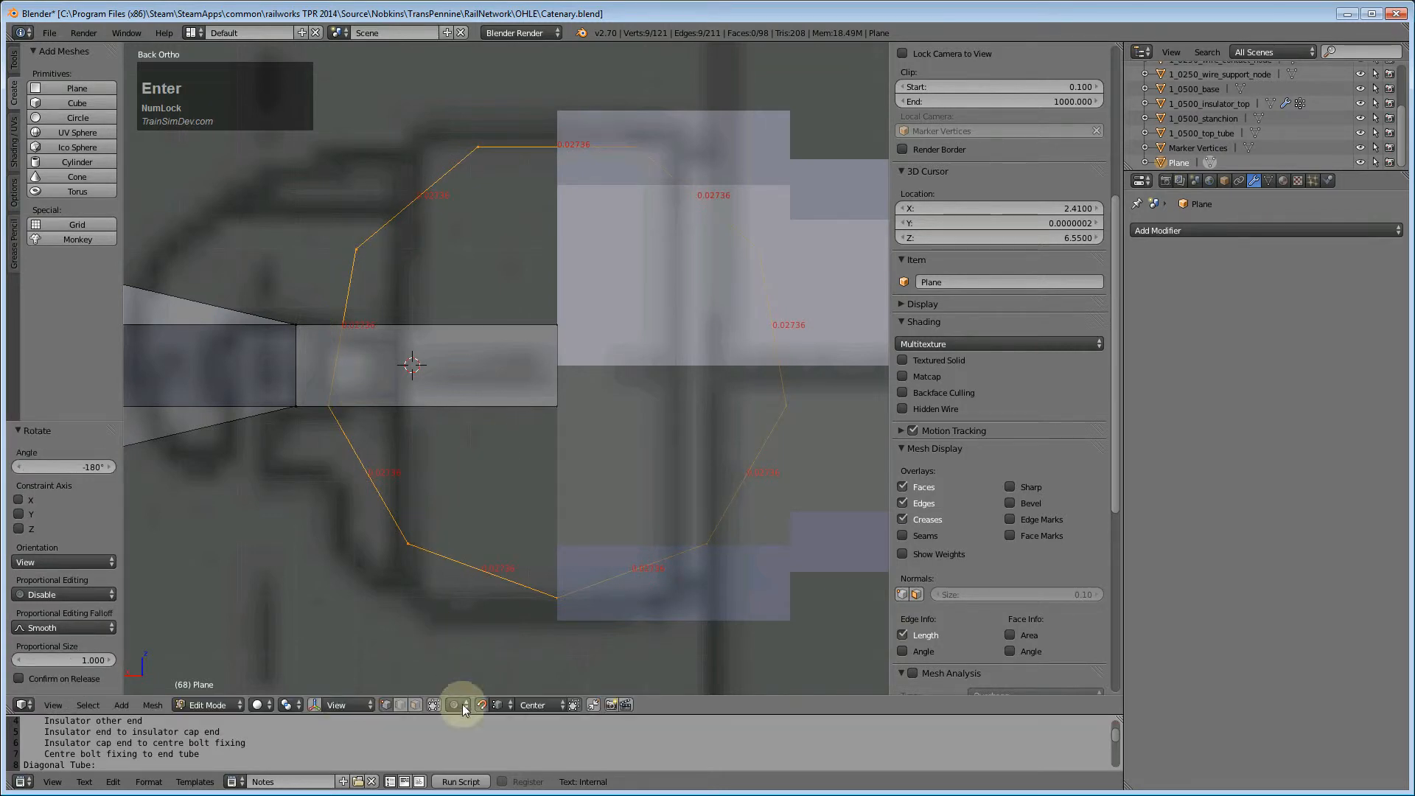
# - Try to delete the four circle vertices on the insulator side and at the lowest point
pyautogui.rightClick(759, 246)
pyautogui.keyDown('shift'); pyautogui.rightClick(786, 416); pyautogui.keyUp('shift')
pyautogui.keyDown('shift'); pyautogui.rightClick(681, 534); pyautogui.keyUp('shift')
pyautogui.keyDown('shift'); pyautogui.rightClick(549, 593); pyautogui.keyUp('shift')
pyautogui.press('x')
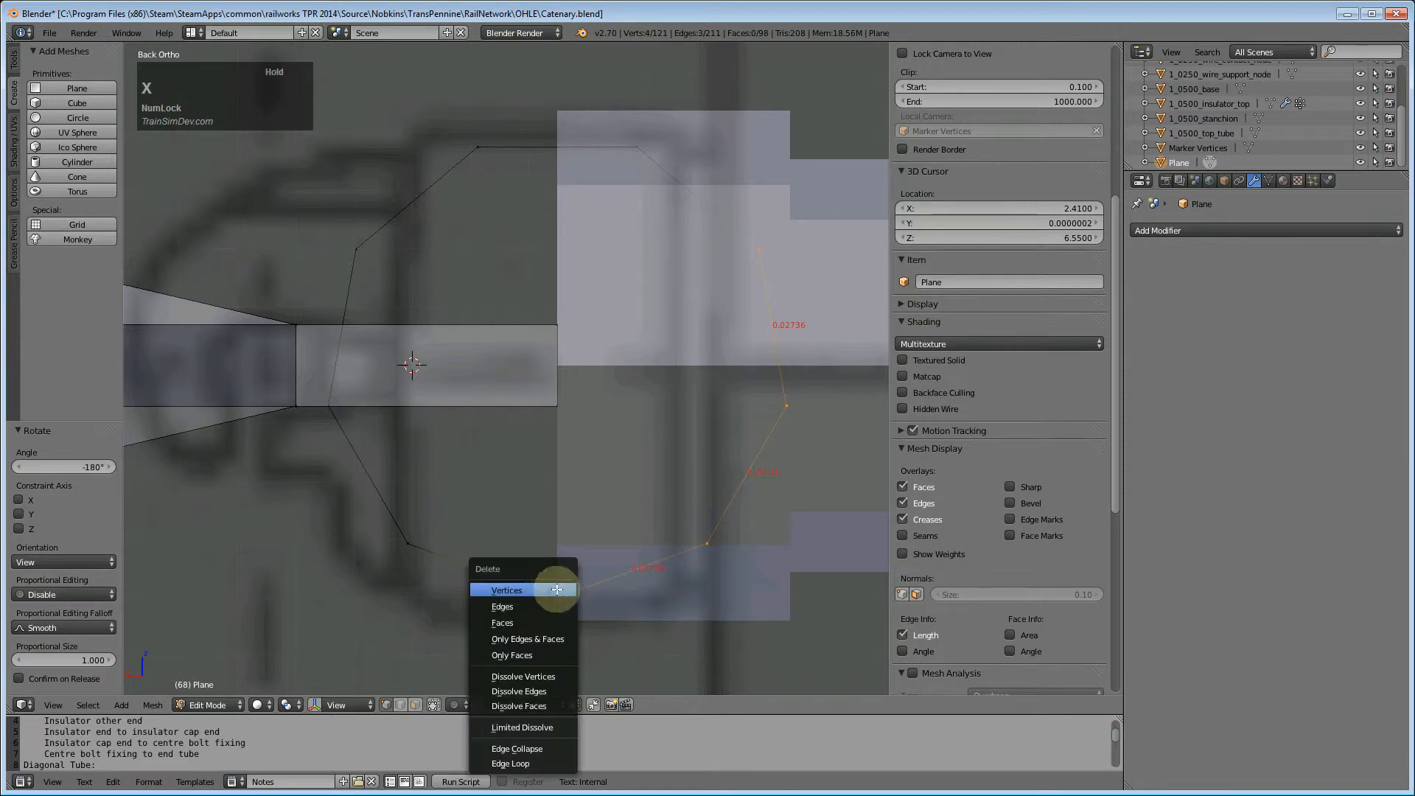
pyautogui.click(543, 589)
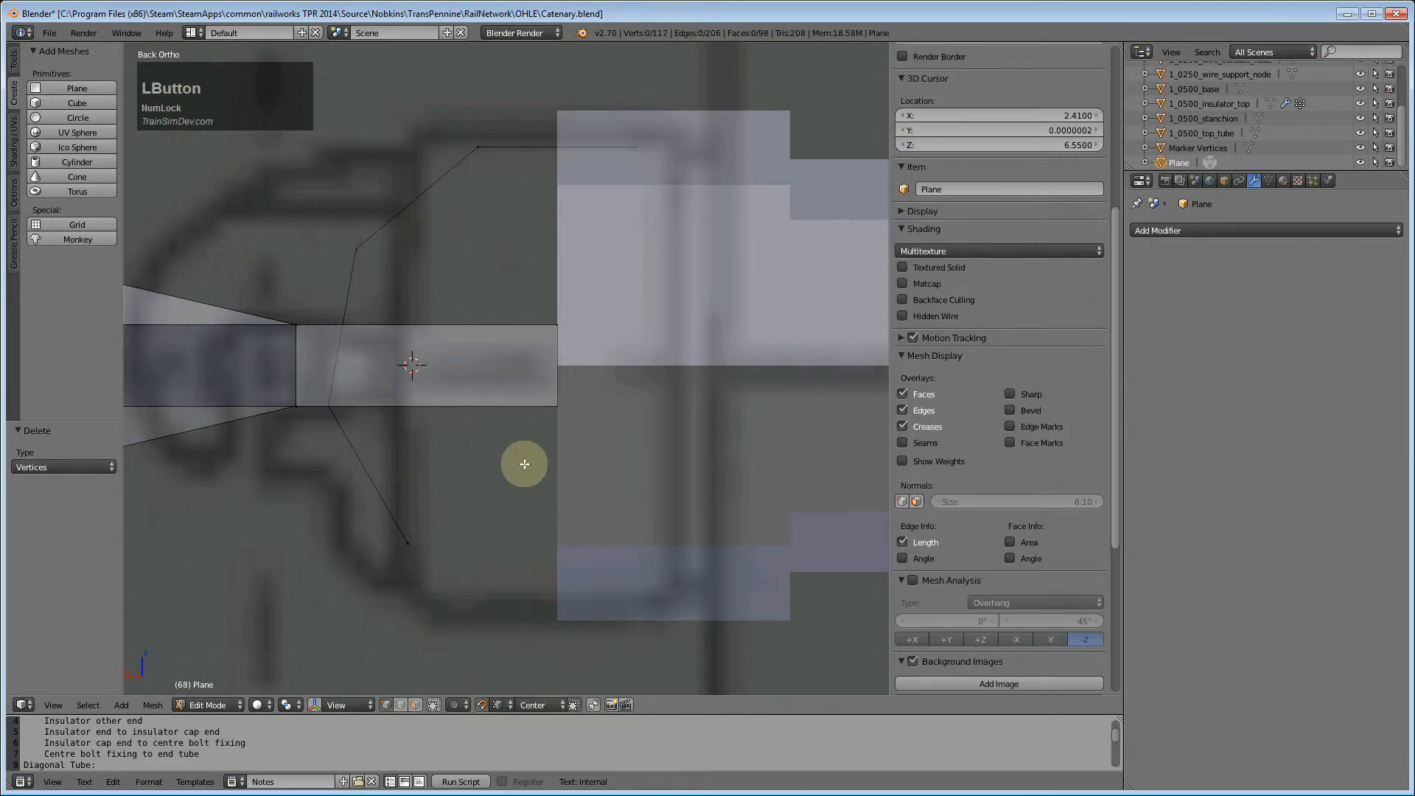
pyautogui.hotkey('ctrl', 'z')
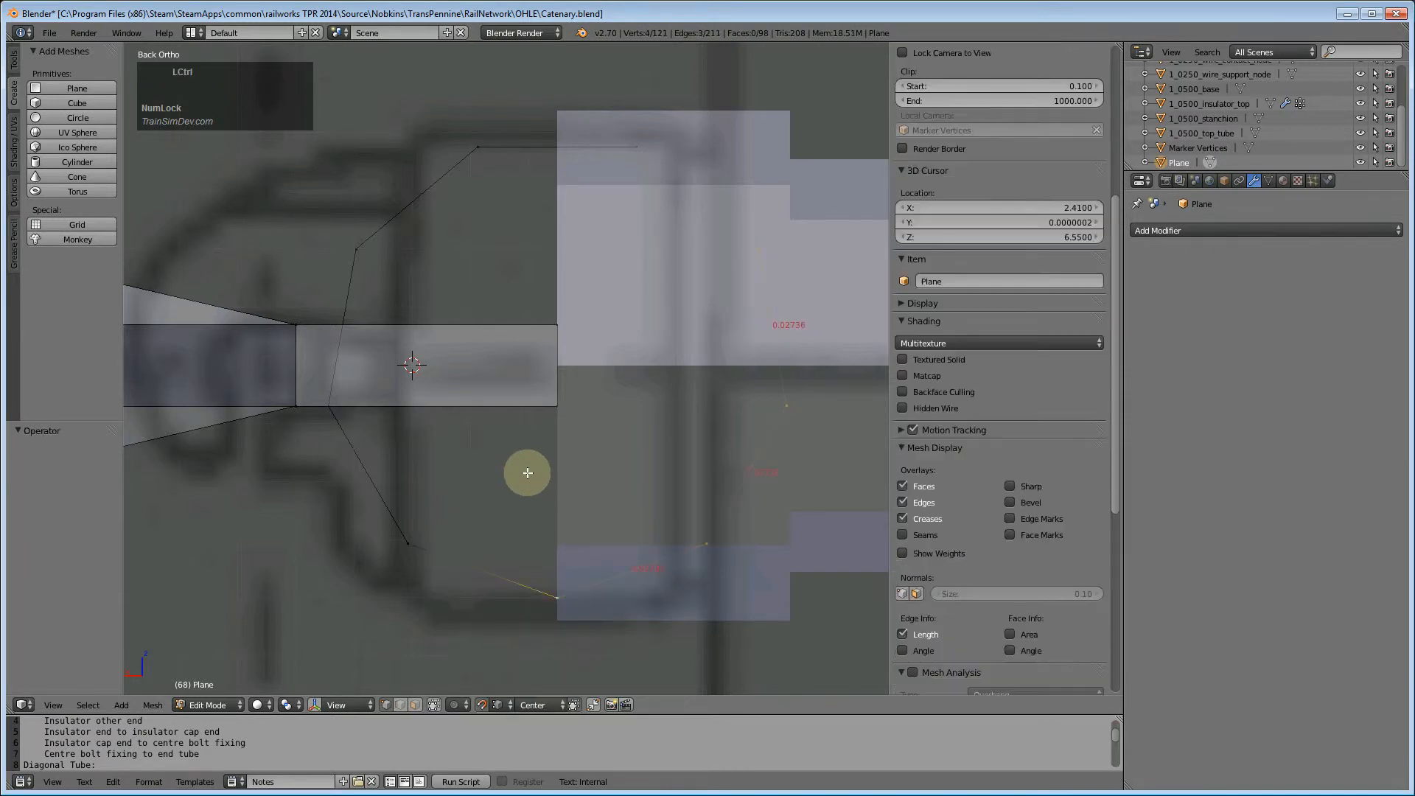
# - Fill the complete circle outline with a face and inset that face by 0.015 to form a ring
pyautogui.press('a')
pyautogui.press('a')
pyautogui.press('a')
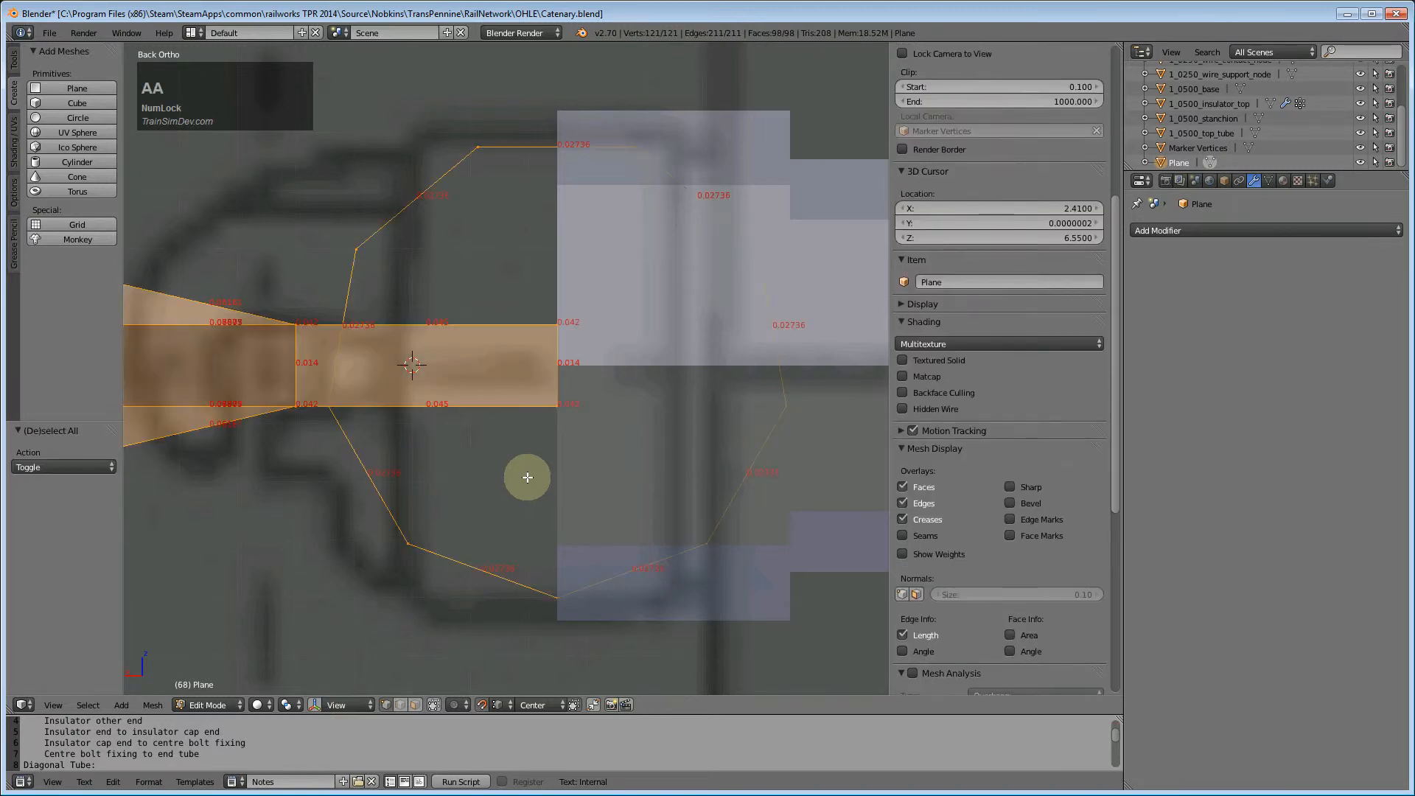
pyautogui.keyDown('alt'); pyautogui.rightClick(422, 190); pyautogui.keyUp('alt')
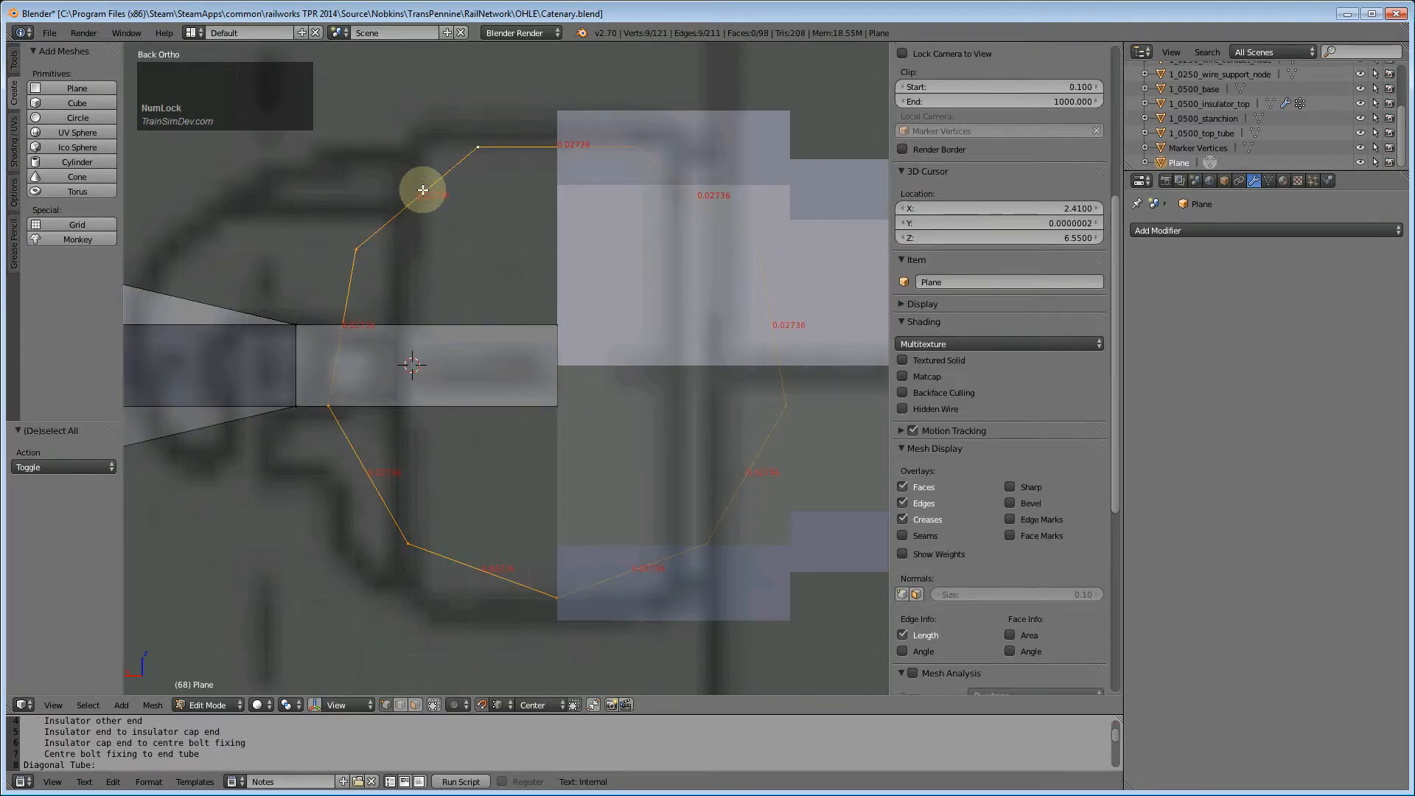
pyautogui.press('f')
pyautogui.press('i')
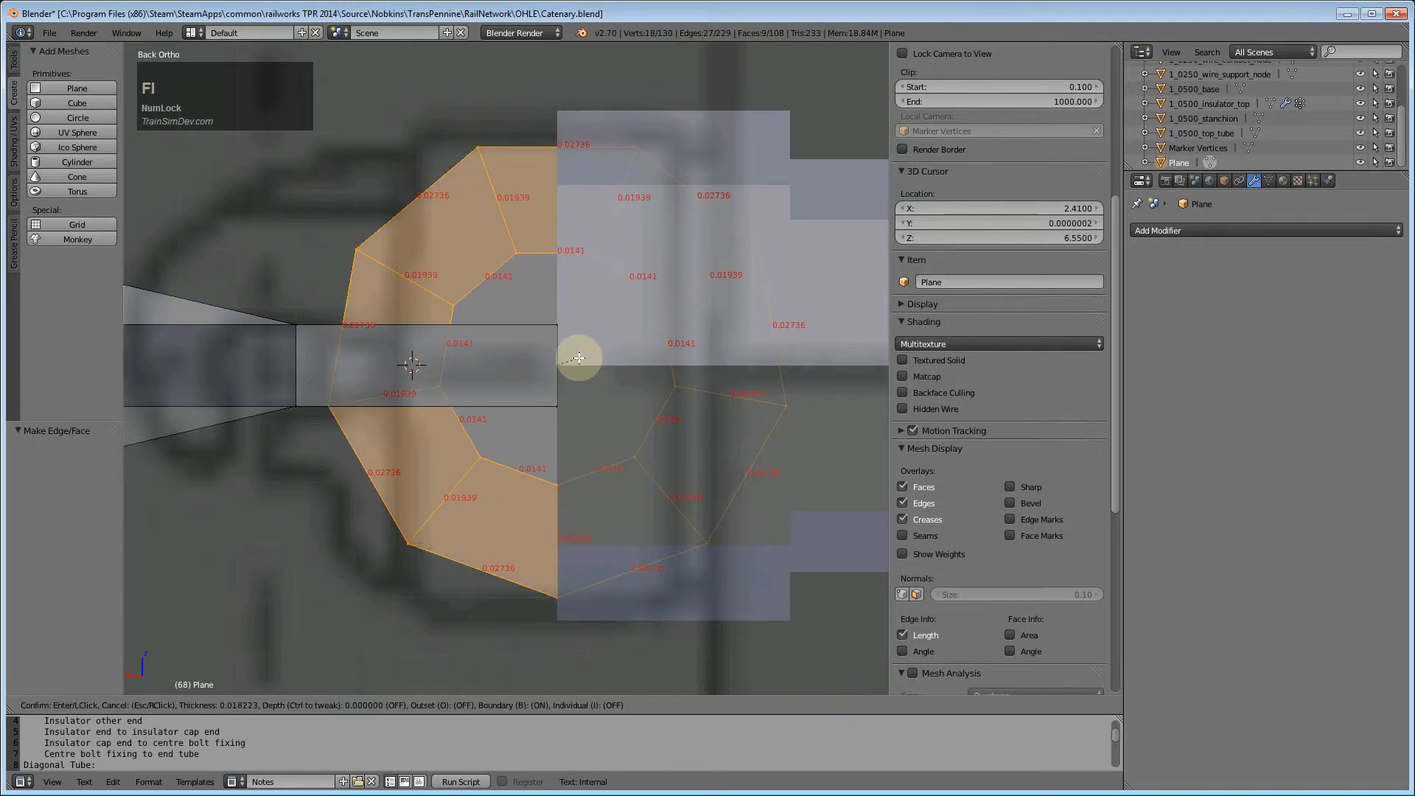
pyautogui.write('0.02')
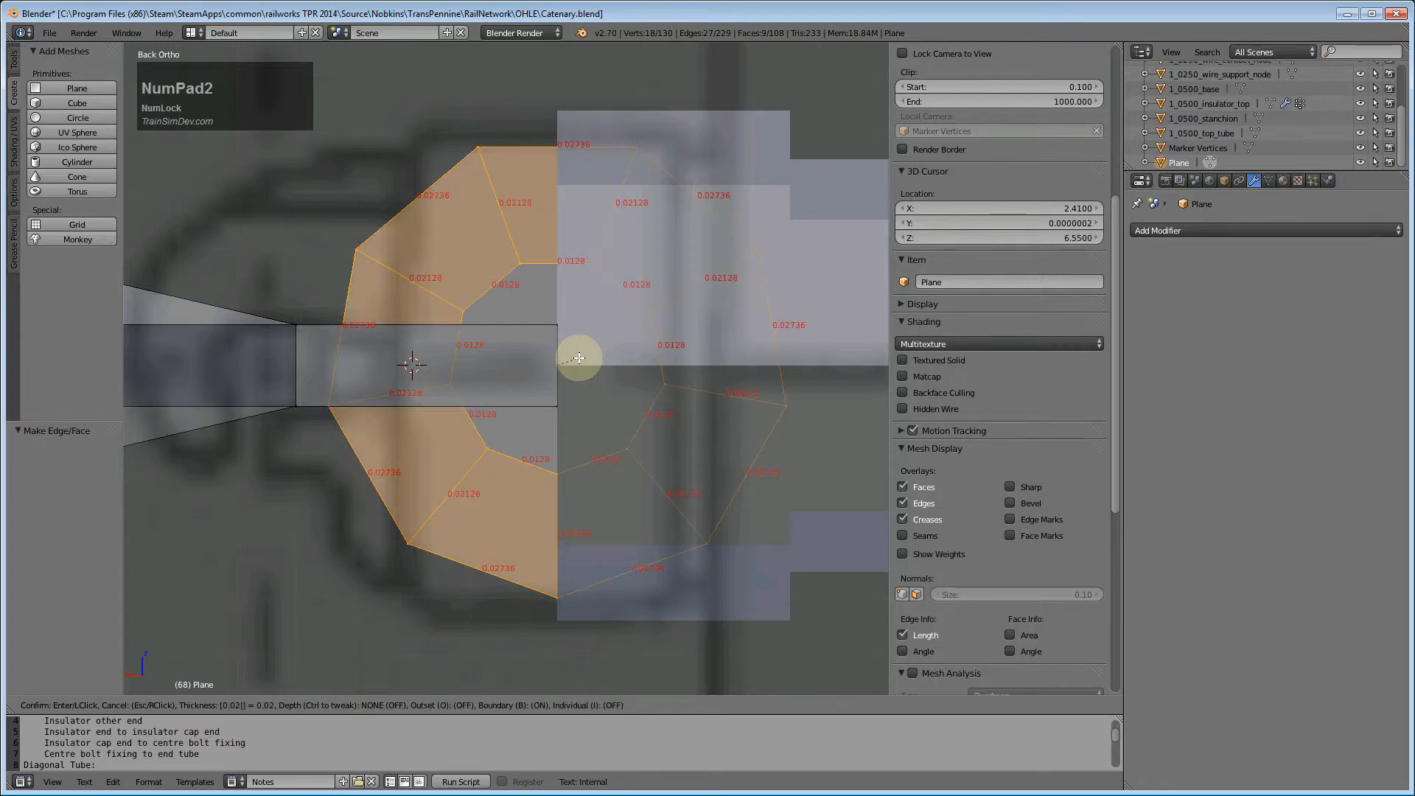
pyautogui.press('BackSpace')
pyautogui.write('15')
pyautogui.press('Return')
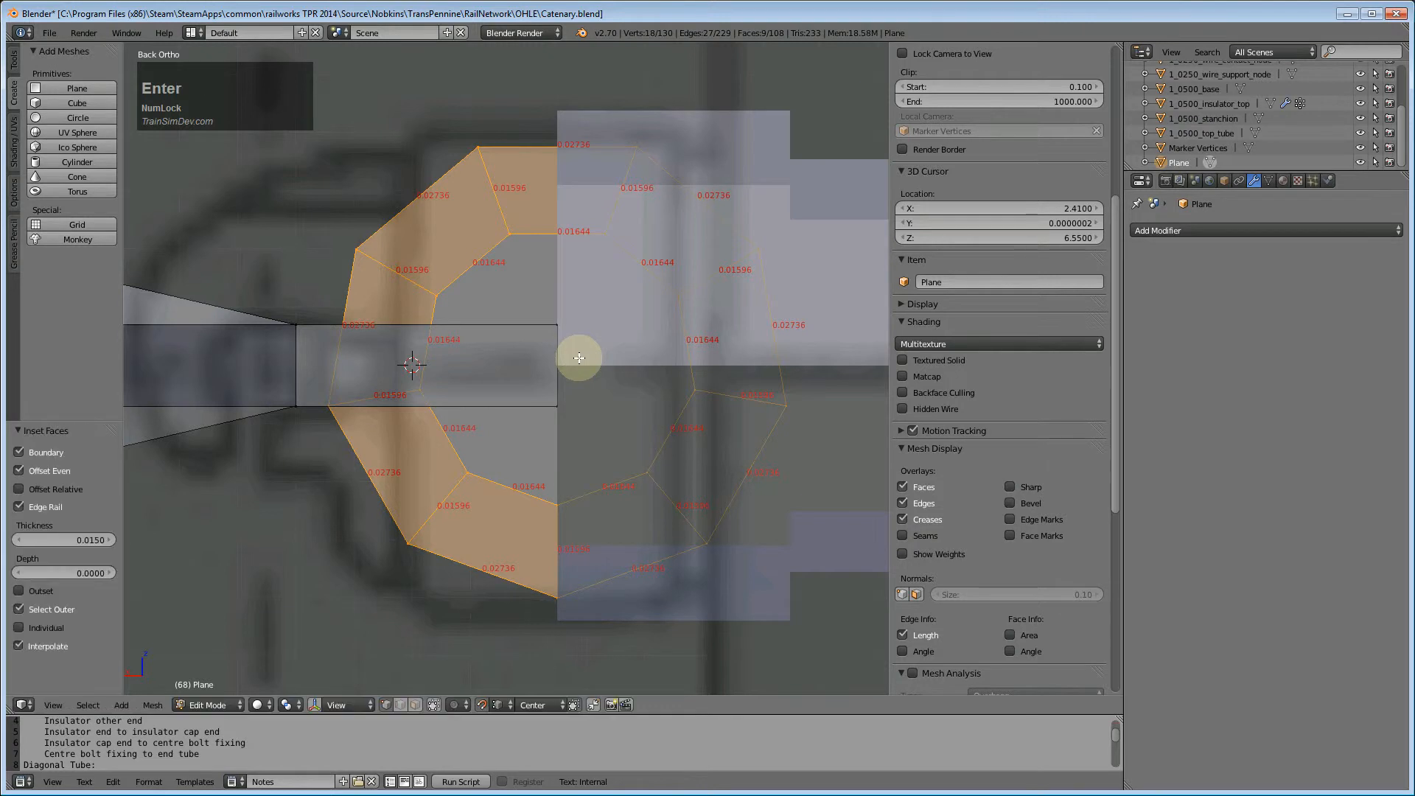
# - Delete the ring's inner and outer vertices on the insulator side and at its lowest point, leaving an open hook shape
pyautogui.press('a')
pyautogui.click(422, 703)
pyautogui.click(397, 708)
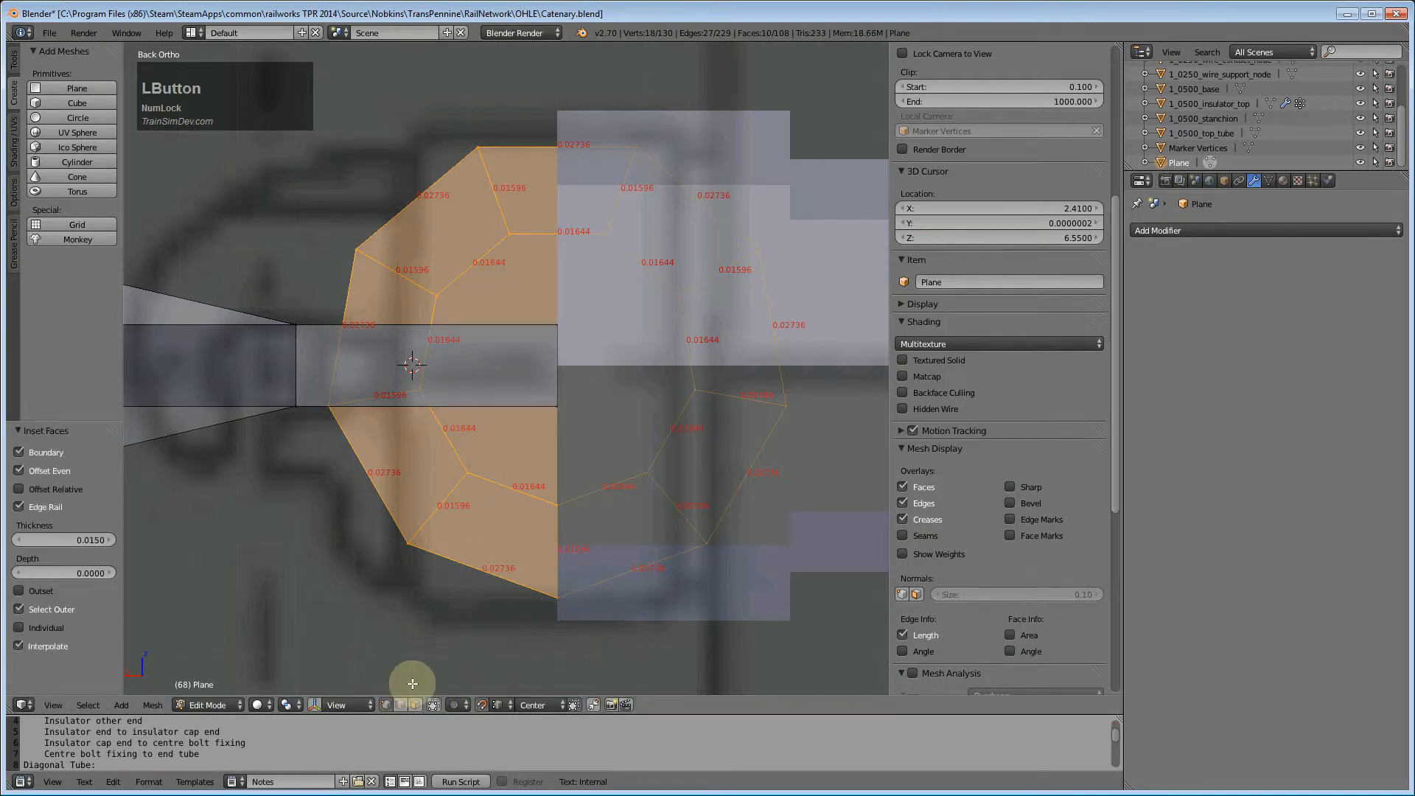
pyautogui.press('a')
pyautogui.press('b')
pyautogui.moveTo(667, 189); pyautogui.dragTo(849, 629)
pyautogui.press('b')
pyautogui.moveTo(529, 459); pyautogui.dragTo(742, 653)
pyautogui.press('x')
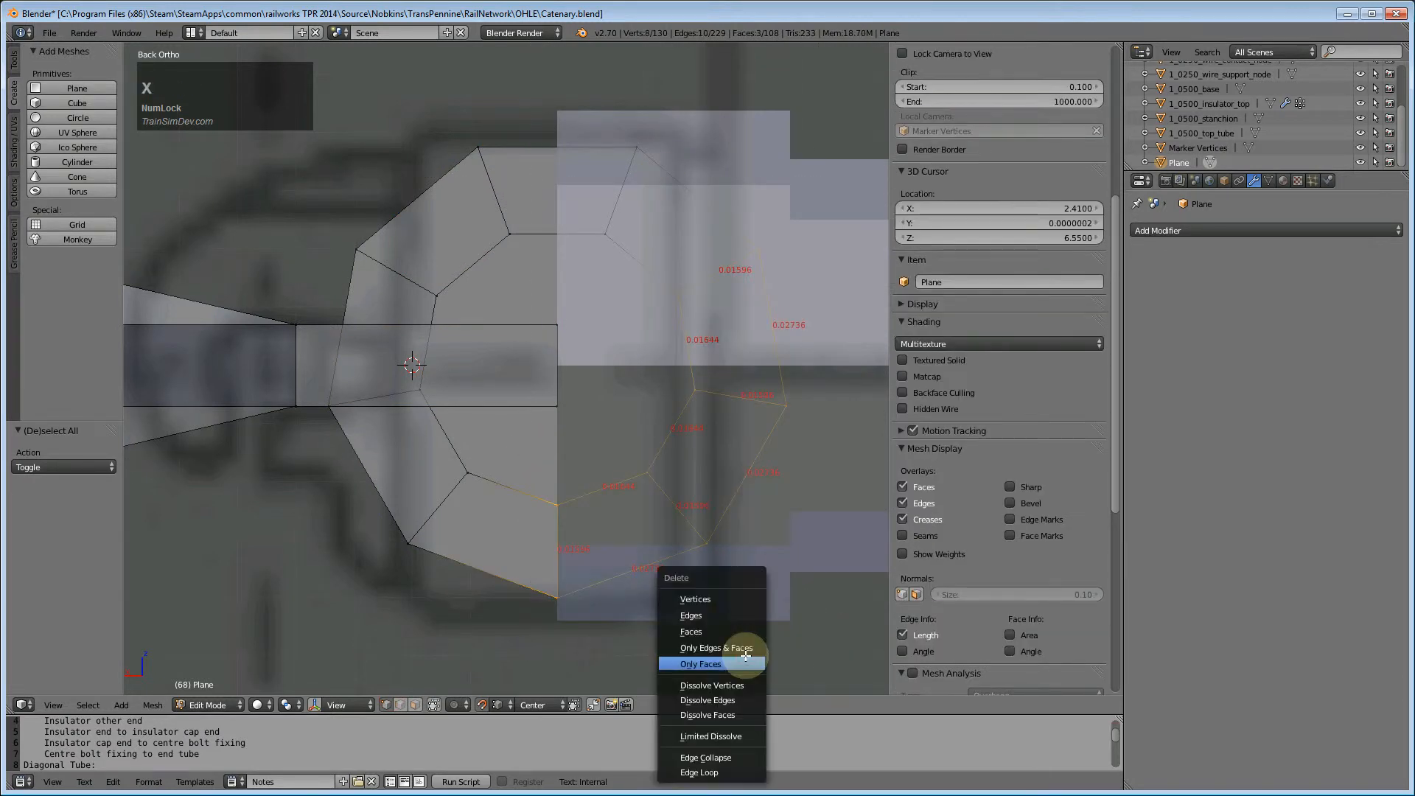
pyautogui.click(723, 601)
# - Move the hook's outer and inner upper end vertices along X, snapping both to the insulator cap's front face
pyautogui.rightClick(642, 153)
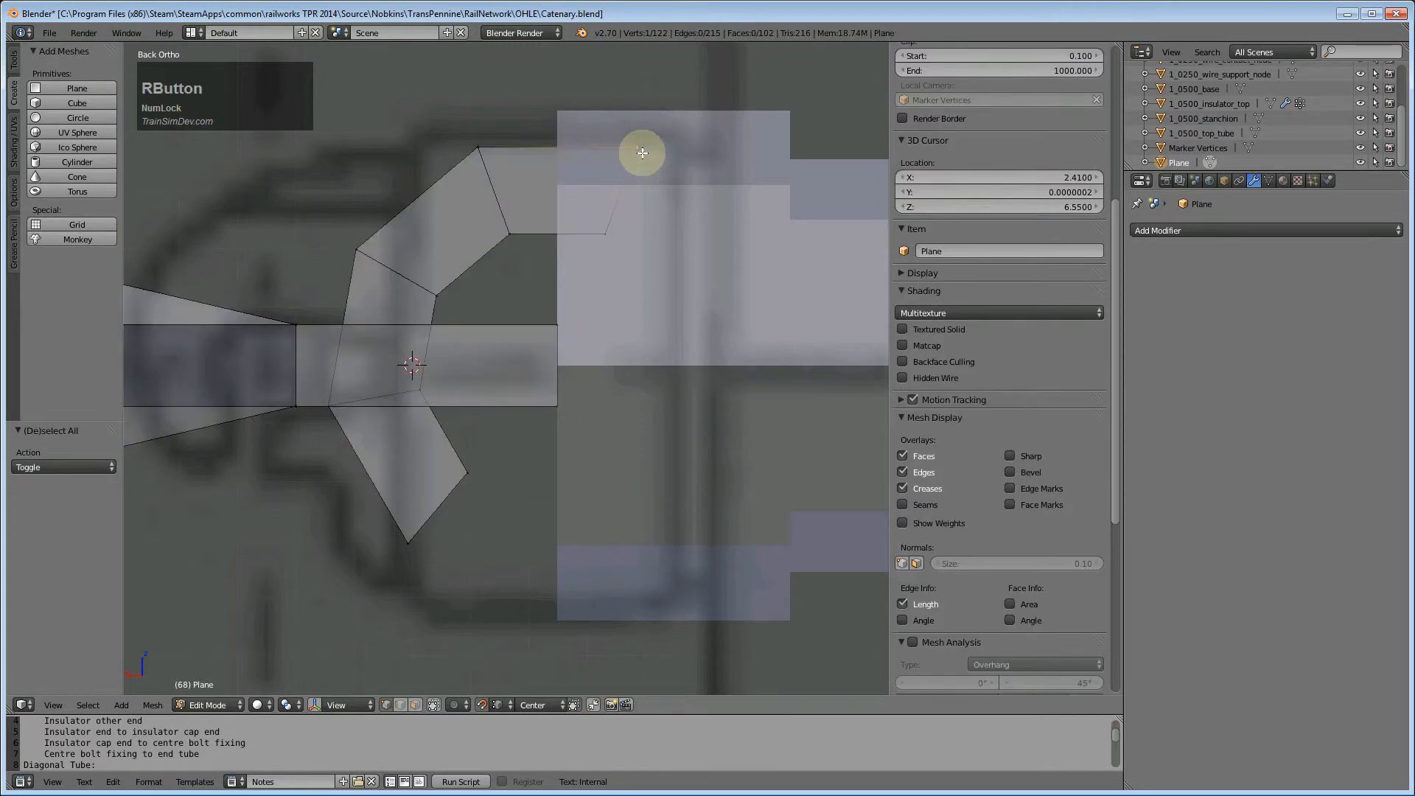
pyautogui.press('g')
pyautogui.press('x')
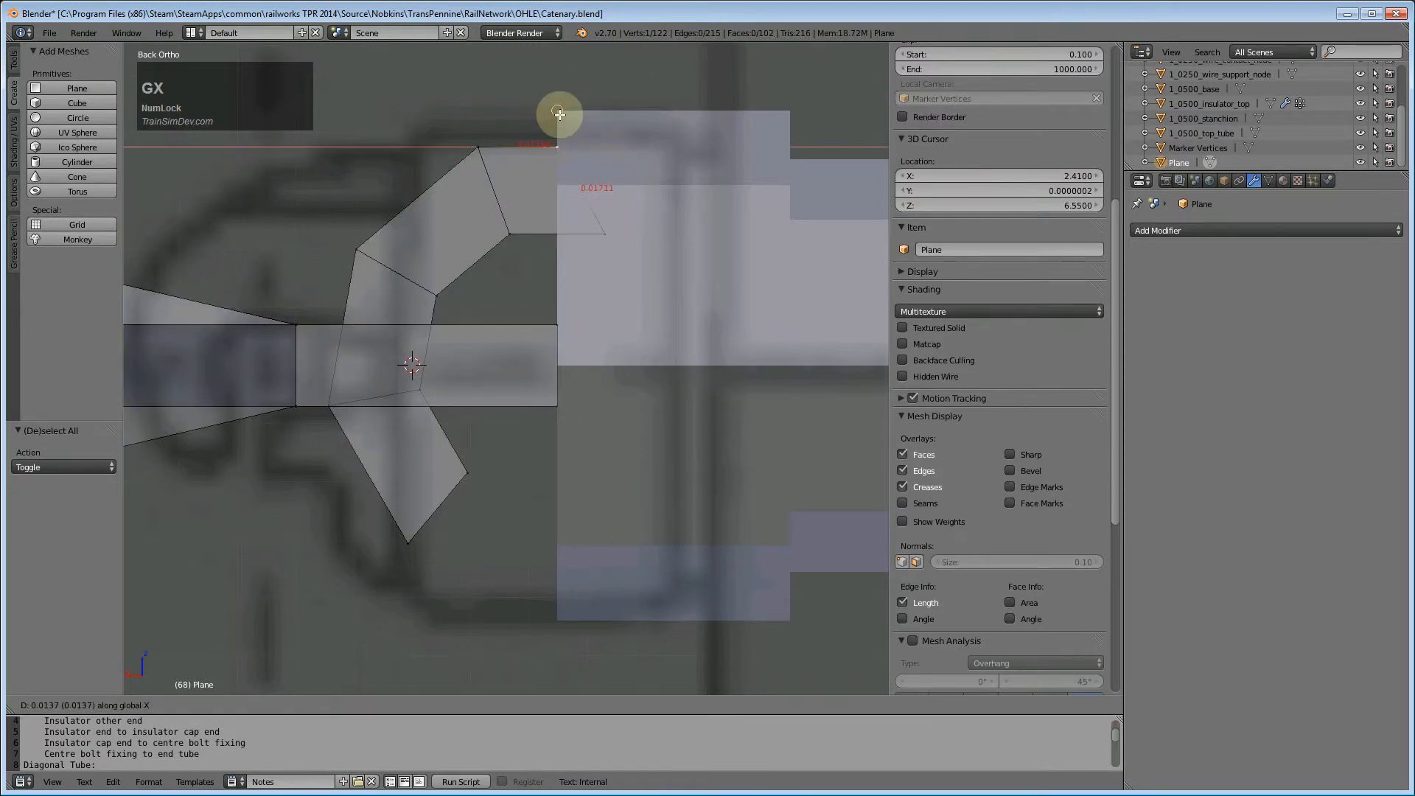
pyautogui.click(554, 115)
pyautogui.rightClick(606, 225)
pyautogui.press('g')
pyautogui.press('x')
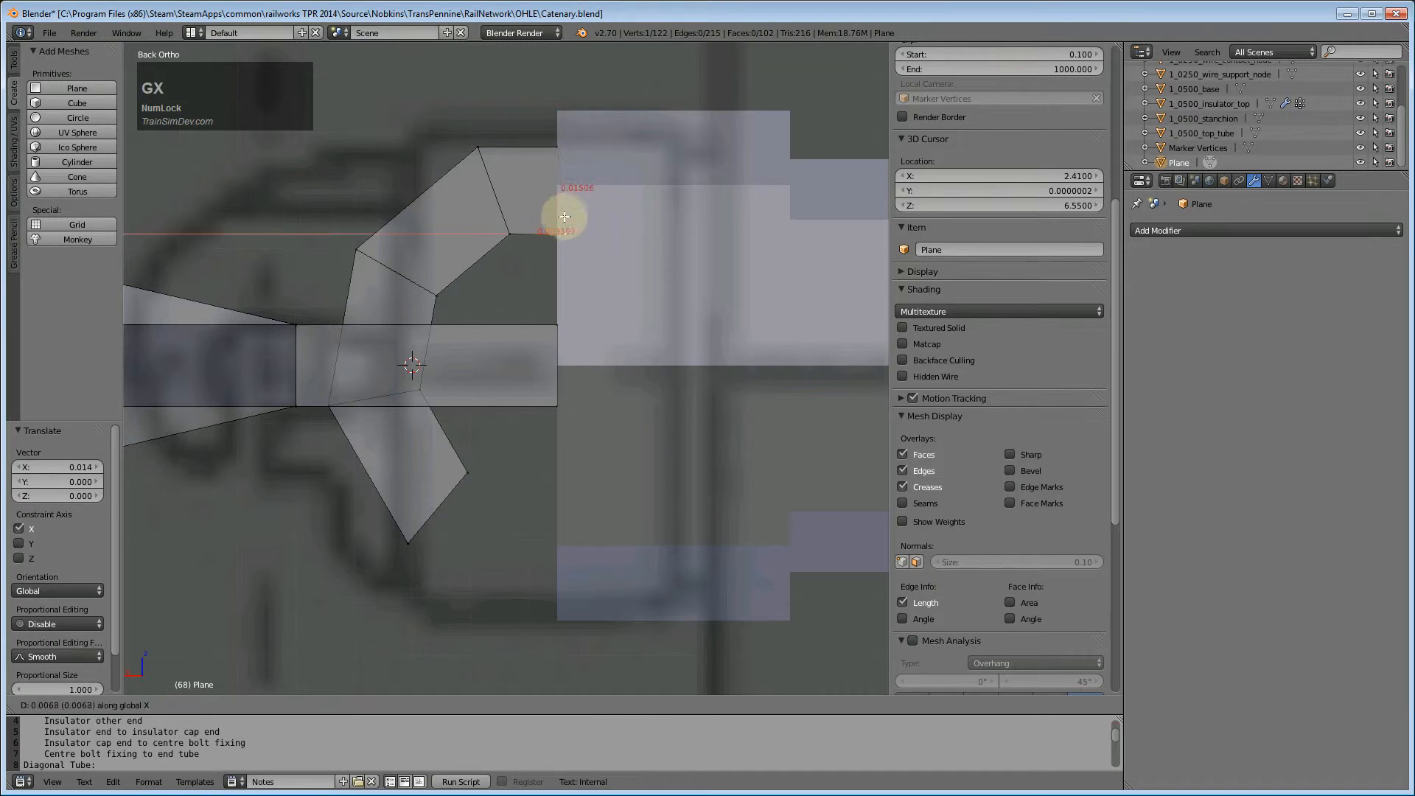
pyautogui.click(553, 112)
# - Select the hook's outer and inner edge loops and move the whole flat profile 0.01 along Y
pyautogui.moveTo(474, 568); pyautogui.dragTo(505, 445, button='middle')
pyautogui.keyDown('alt'); pyautogui.rightClick(521, 186); pyautogui.keyUp('alt')
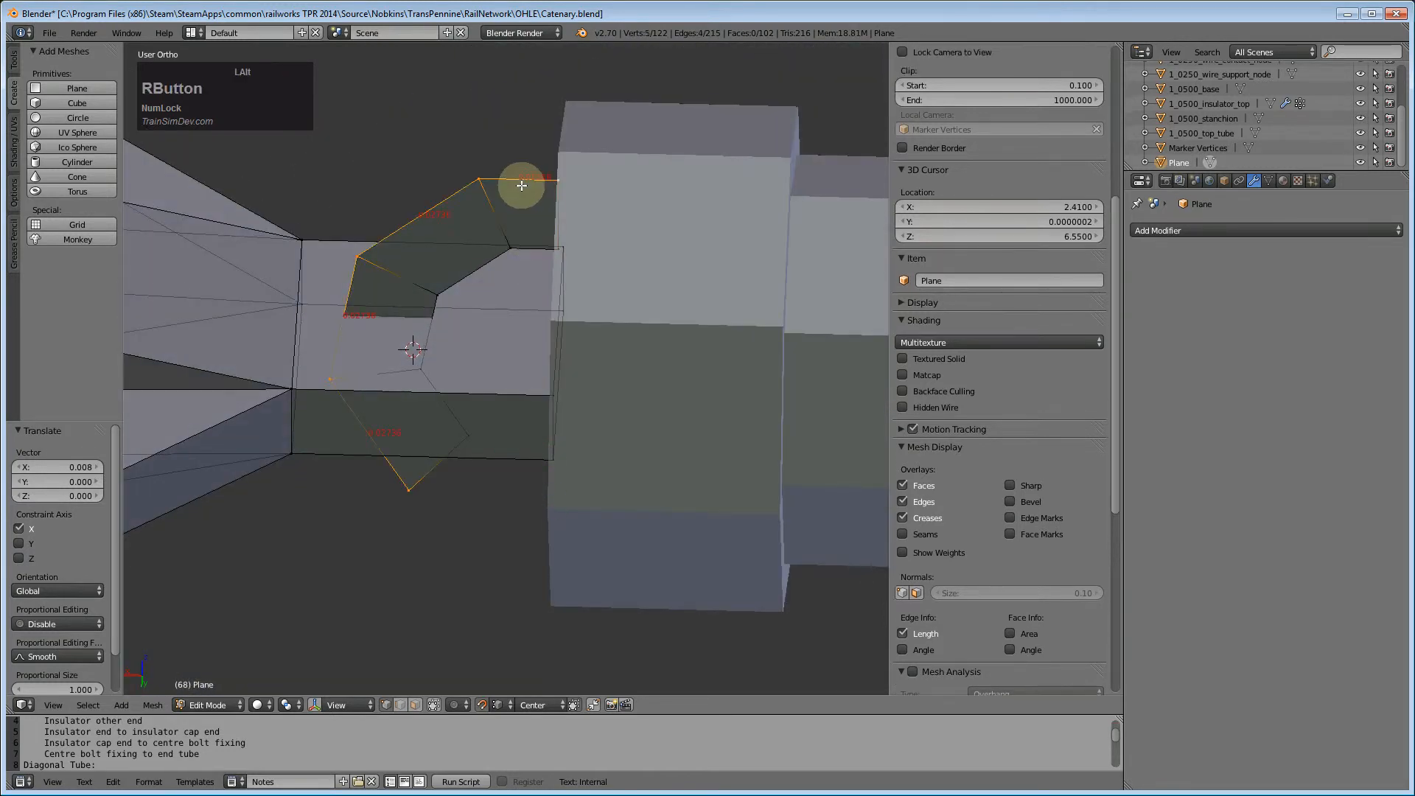
pyautogui.keyDown('alt'); pyautogui.keyDown('shift'); pyautogui.rightClick(529, 249); pyautogui.keyUp('shift'); pyautogui.keyUp('alt')
pyautogui.moveTo(505, 537); pyautogui.dragTo(678, 607, button='middle')
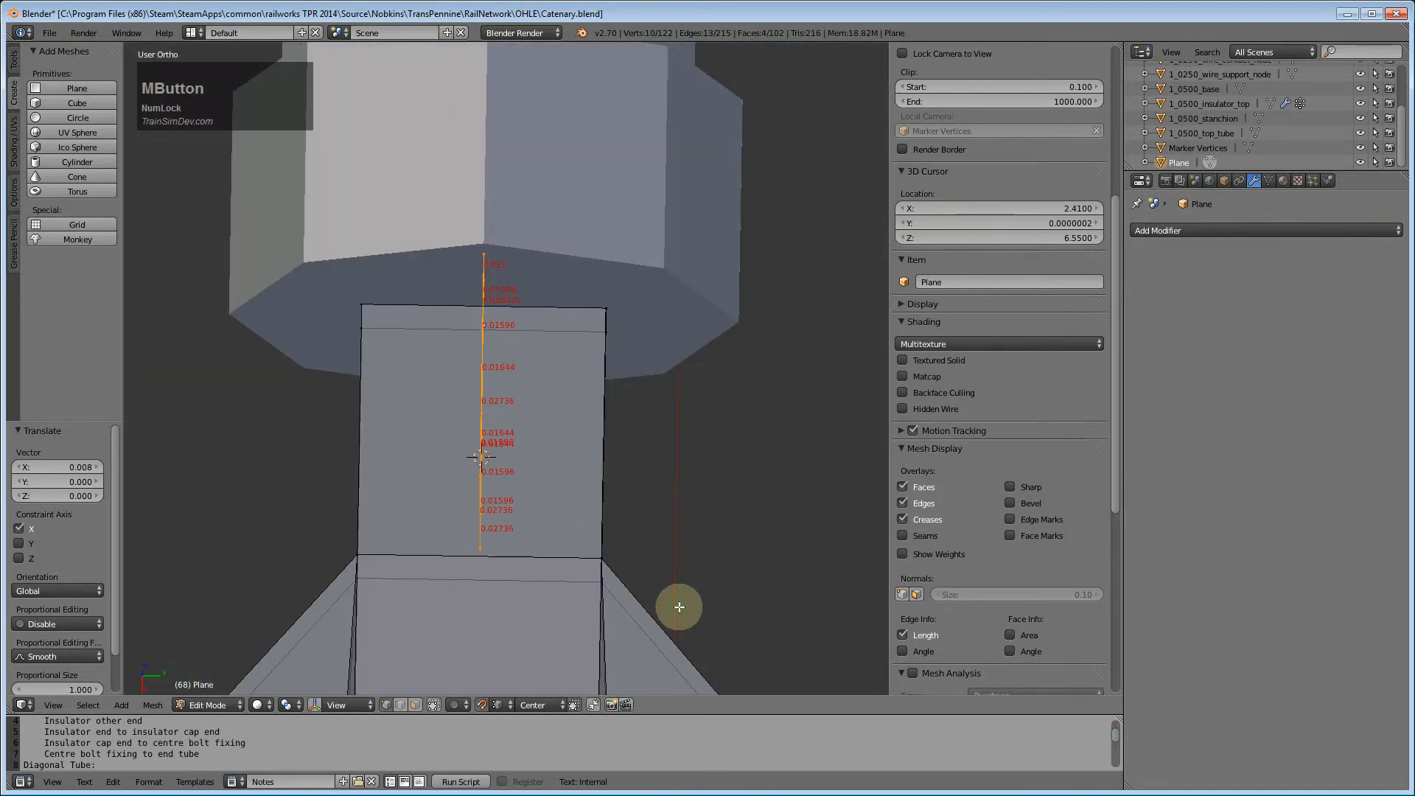
pyautogui.press('g')
pyautogui.press('y')
pyautogui.press('KP_Decimal')
pyautogui.press('KP_0')
pyautogui.press('KP_1')
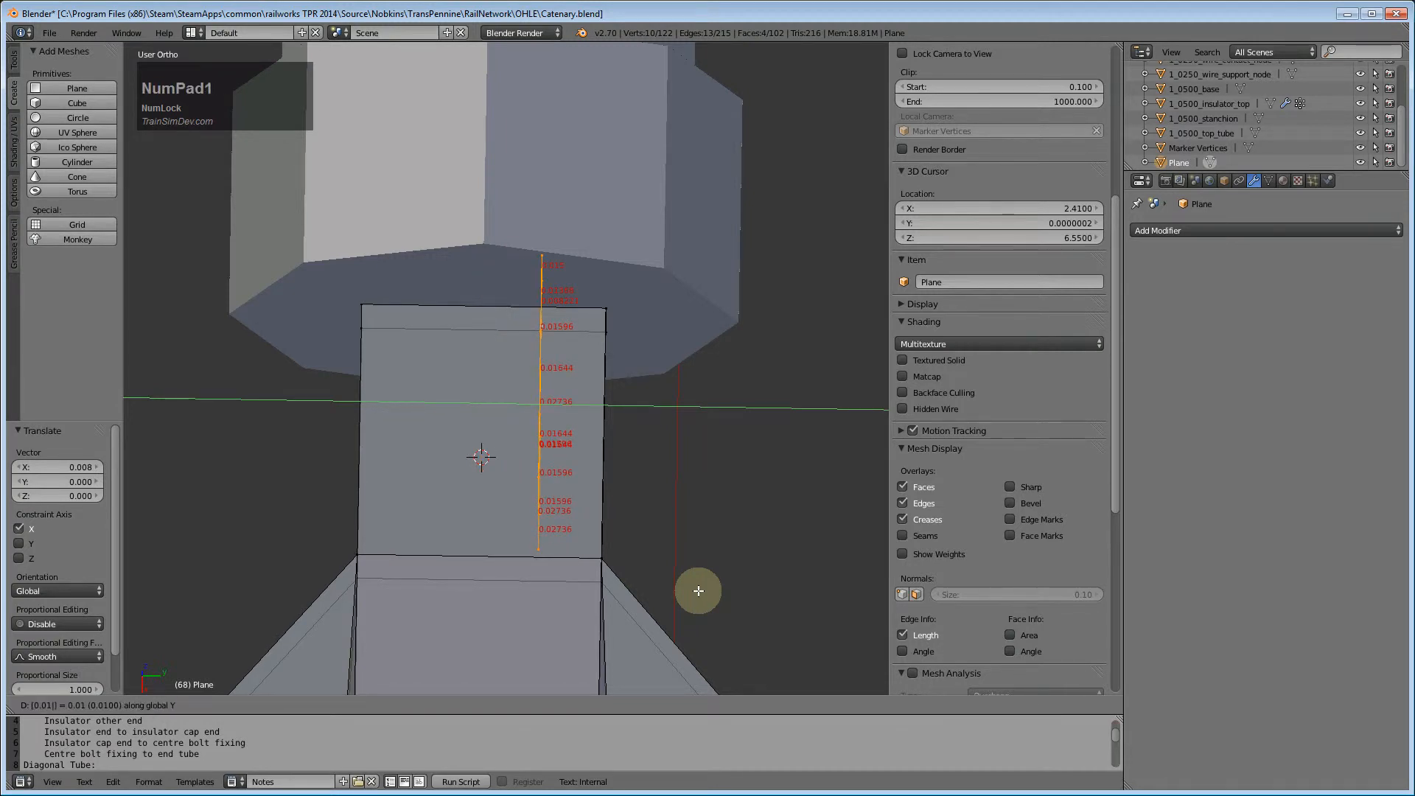
pyautogui.press('Return')
# - Extrude the hook profile -0.02 along Y to give it thickness centred on the bar
pyautogui.press('e')
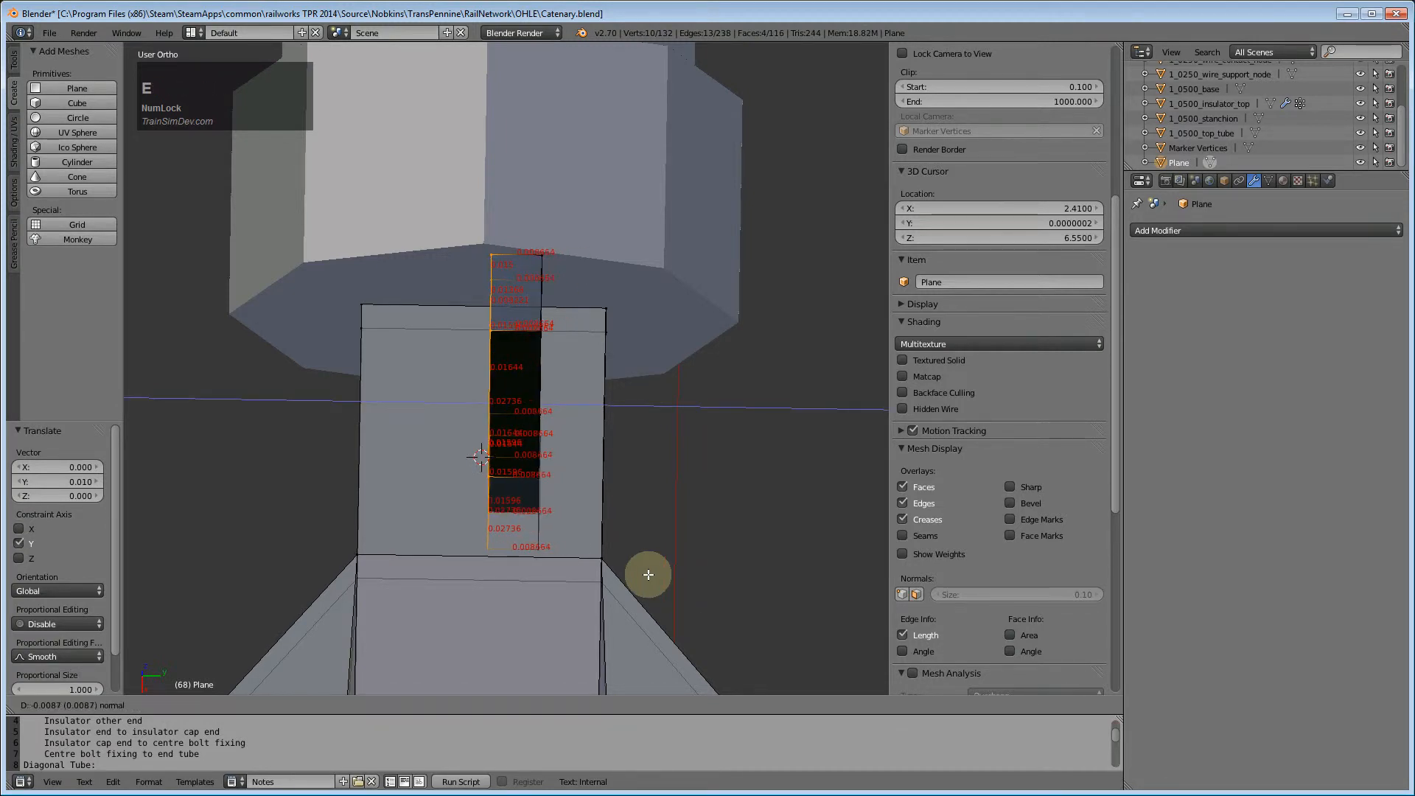
pyautogui.press('y')
pyautogui.press('KP_Decimal')
pyautogui.press('KP_0')
pyautogui.press('KP_2')
pyautogui.press('KP_Subtract')
pyautogui.press('Return')
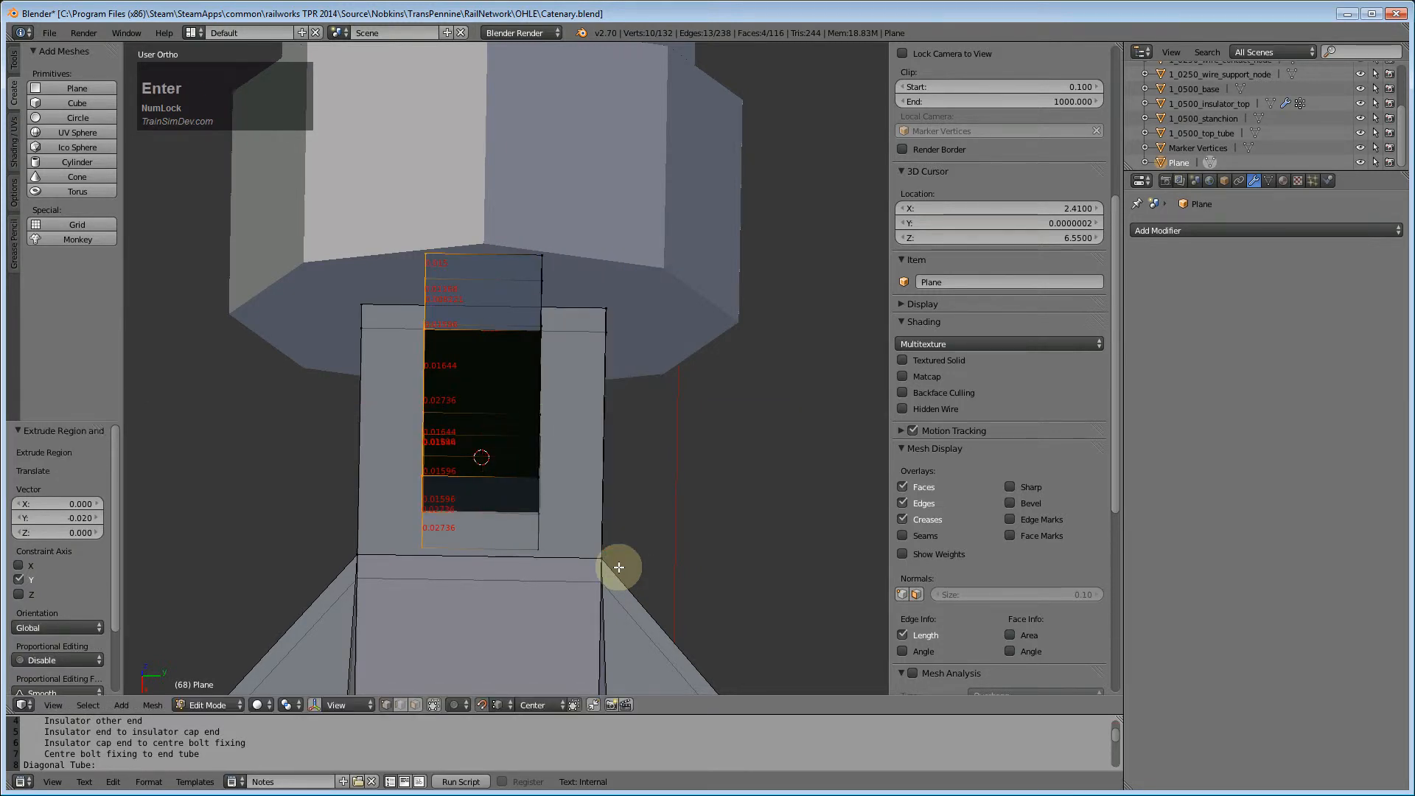
# - Add the thickened hook's remaining edge loops to the selection so that the whole hook is selected
pyautogui.moveTo(628, 506); pyautogui.dragTo(550, 471, button='middle')
pyautogui.scroll(-1, 511, 512)
pyautogui.scroll(1, 546, 524)
pyautogui.scroll(-2, 516, 486)
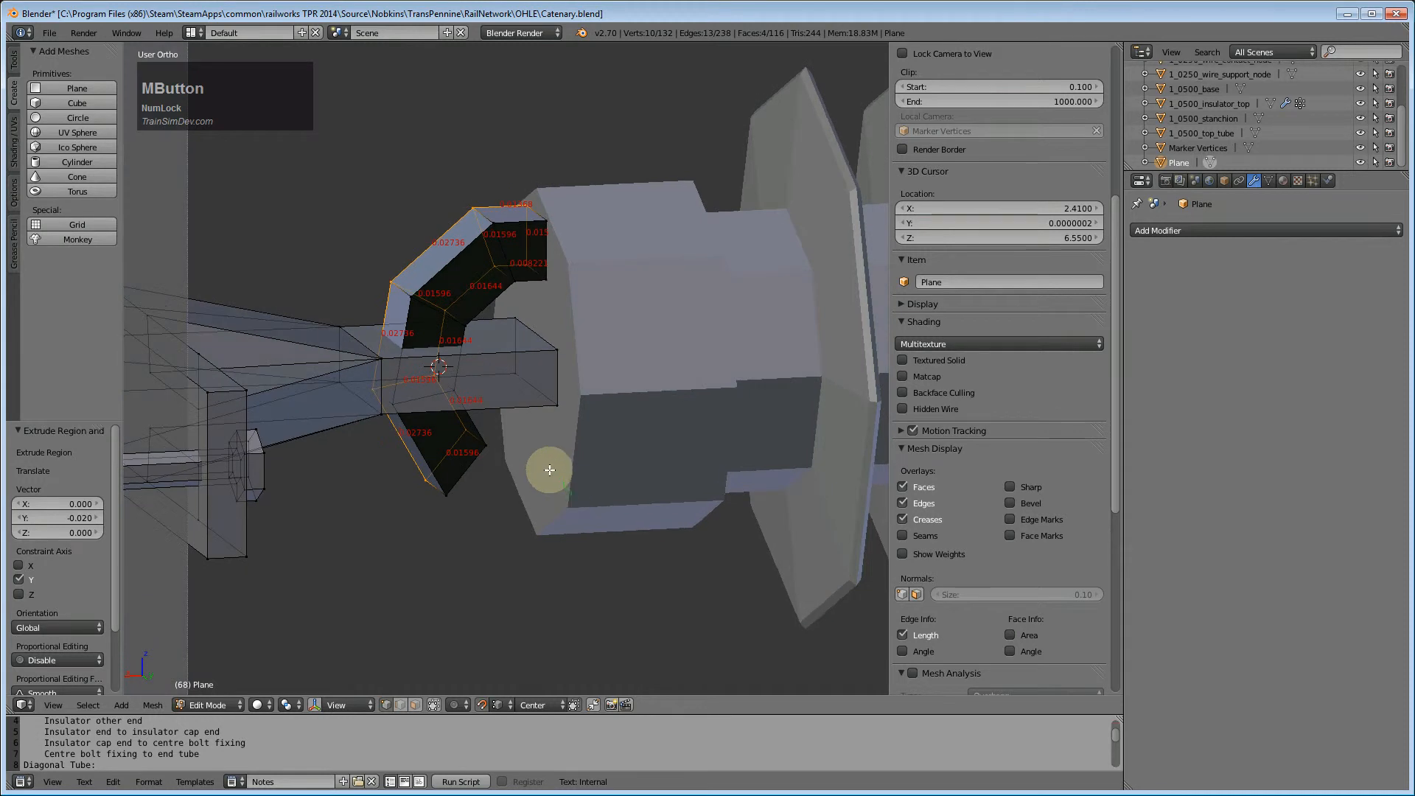
pyautogui.moveTo(533, 413); pyautogui.dragTo(460, 323, button='middle')
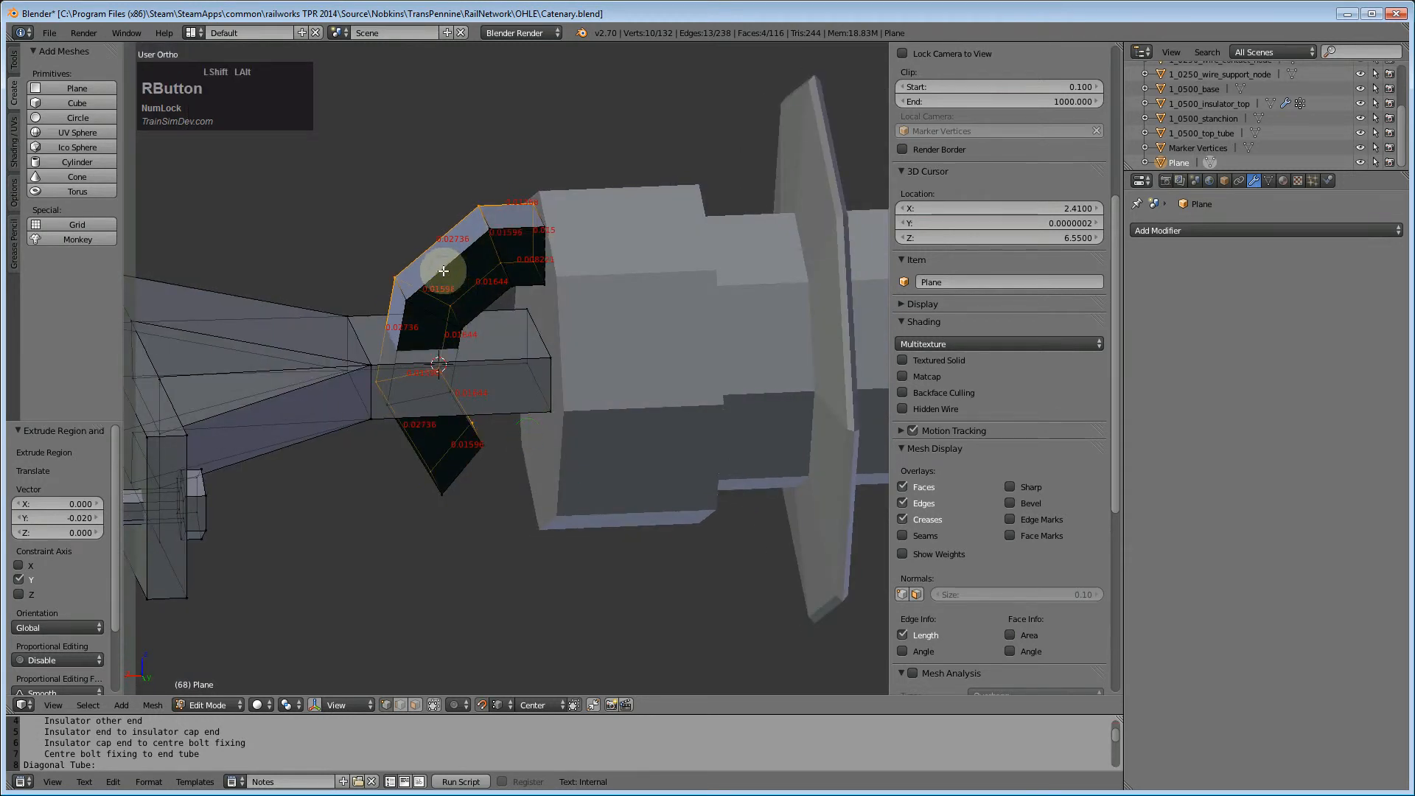
pyautogui.keyDown('alt'); pyautogui.keyDown('shift'); pyautogui.rightClick(491, 309); pyautogui.keyUp('shift'); pyautogui.keyUp('alt')
pyautogui.keyDown('alt'); pyautogui.keyDown('shift'); pyautogui.rightClick(502, 311); pyautogui.keyUp('shift'); pyautogui.keyUp('alt')
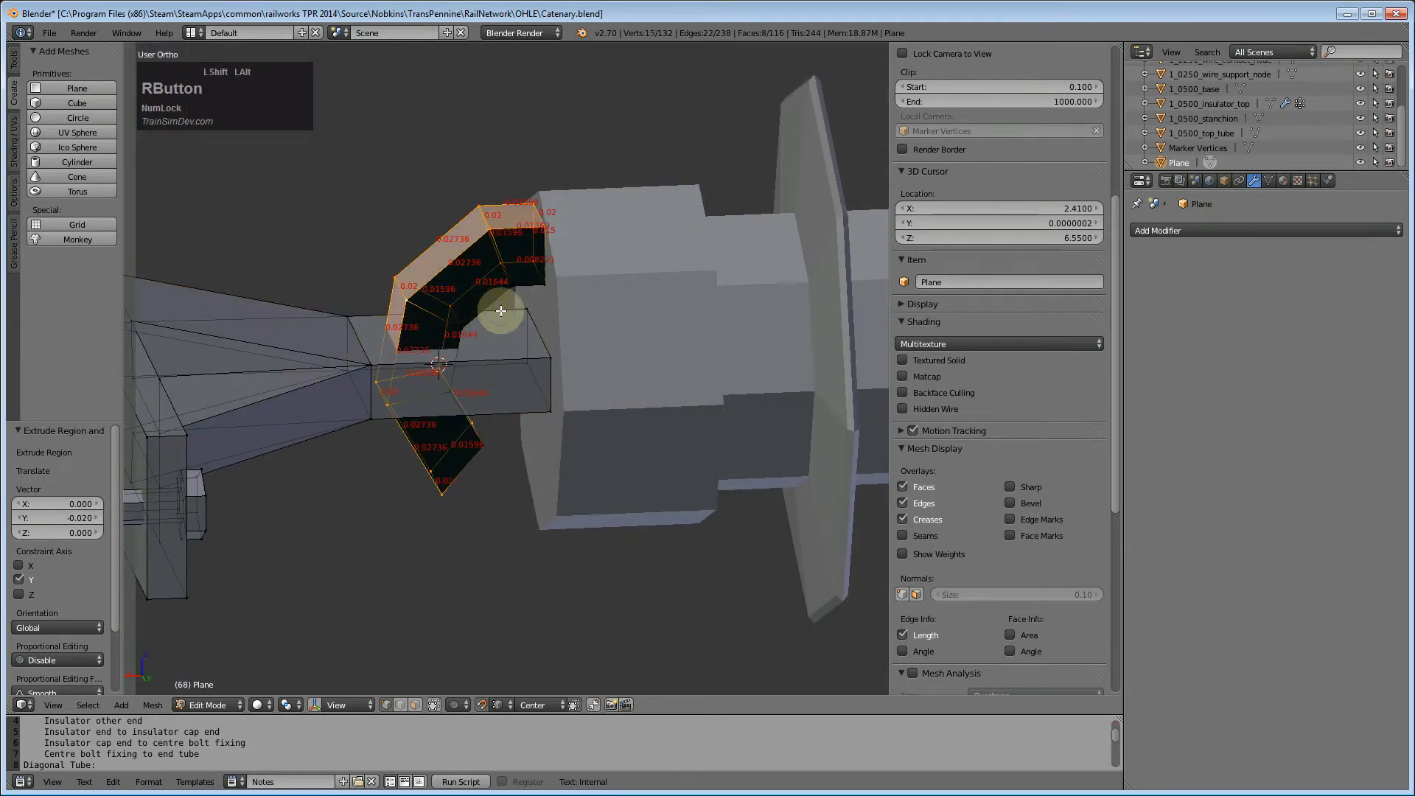
pyautogui.keyDown('alt'); pyautogui.keyDown('shift'); pyautogui.rightClick(500, 301); pyautogui.keyUp('shift'); pyautogui.keyUp('alt')
pyautogui.moveTo(524, 451); pyautogui.dragTo(519, 493, button='middle')
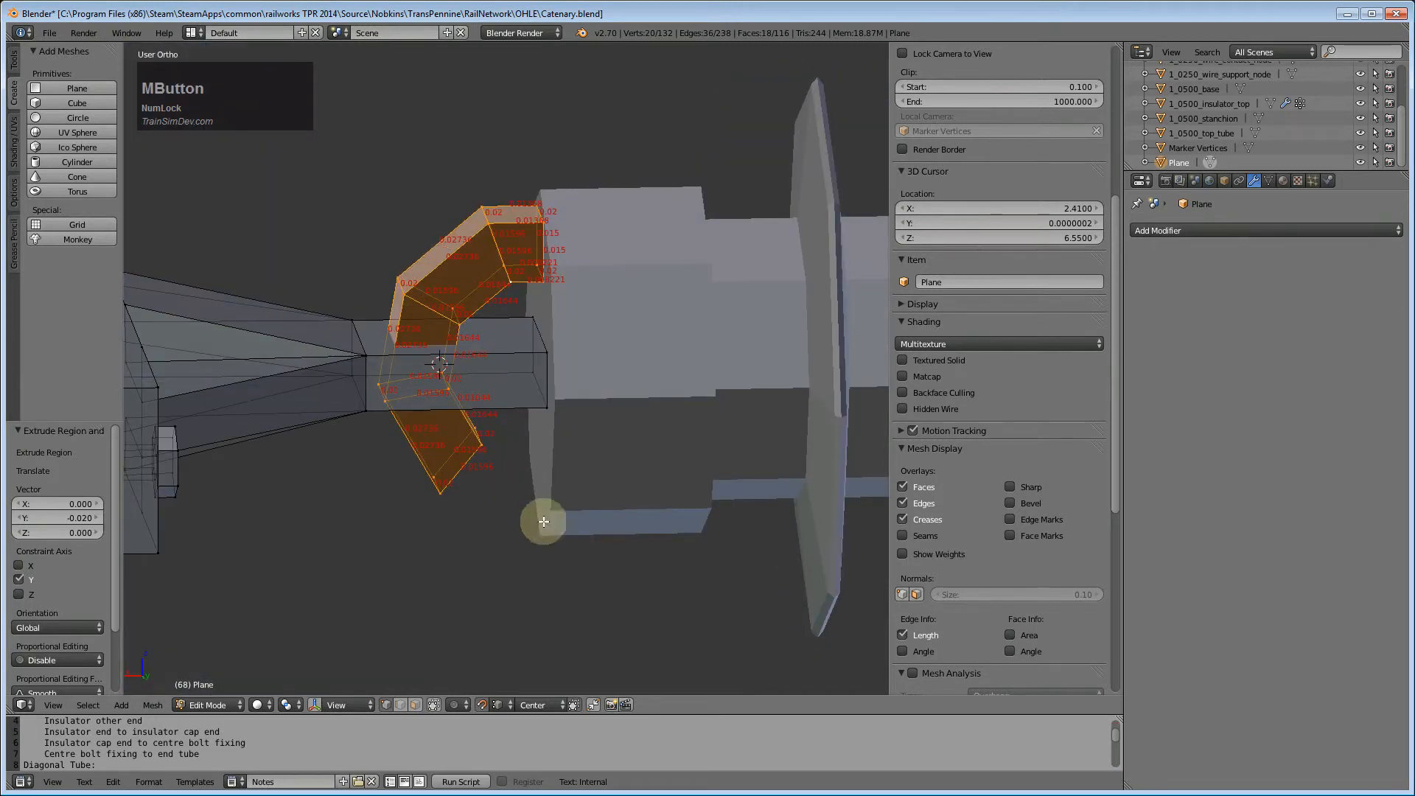
pyautogui.press('s')
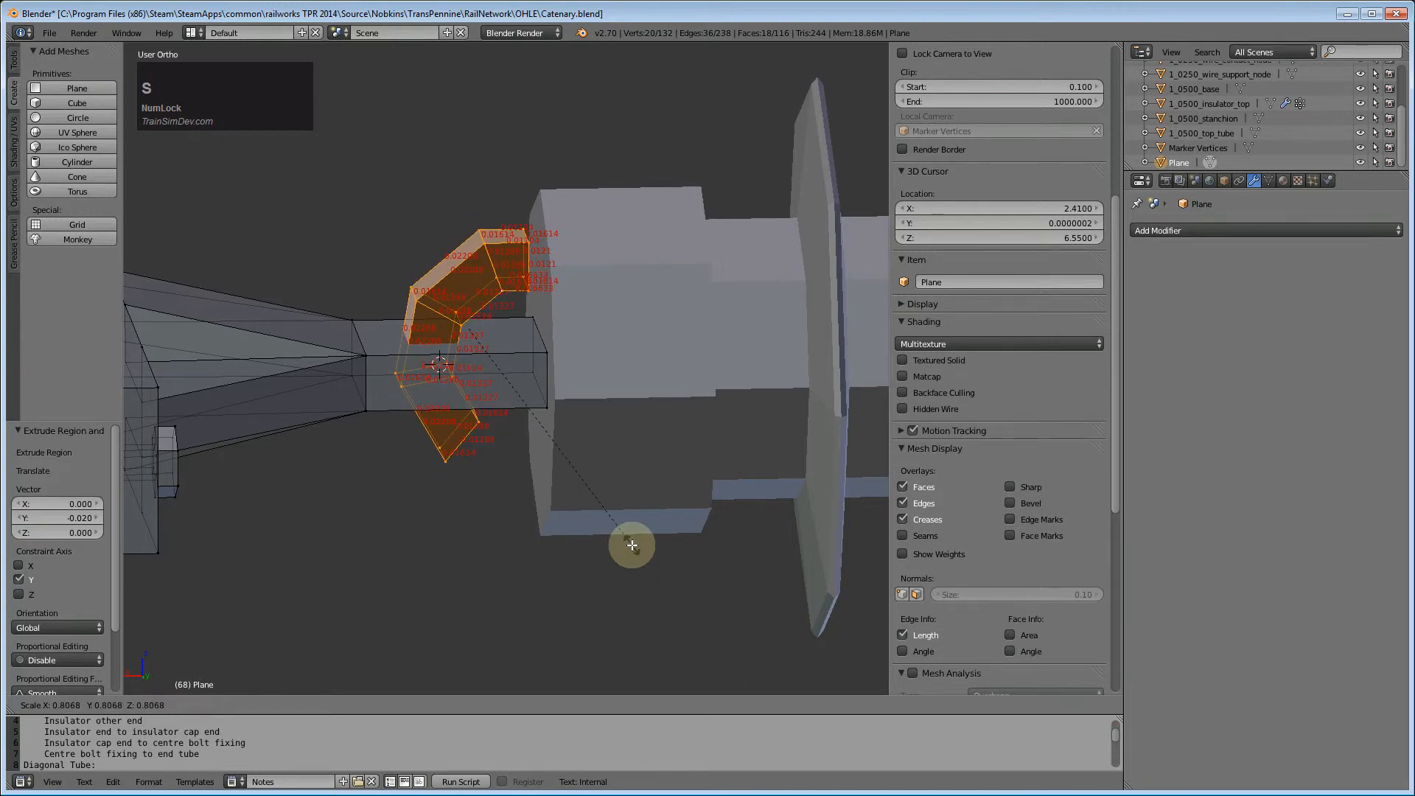
pyautogui.write('.075')
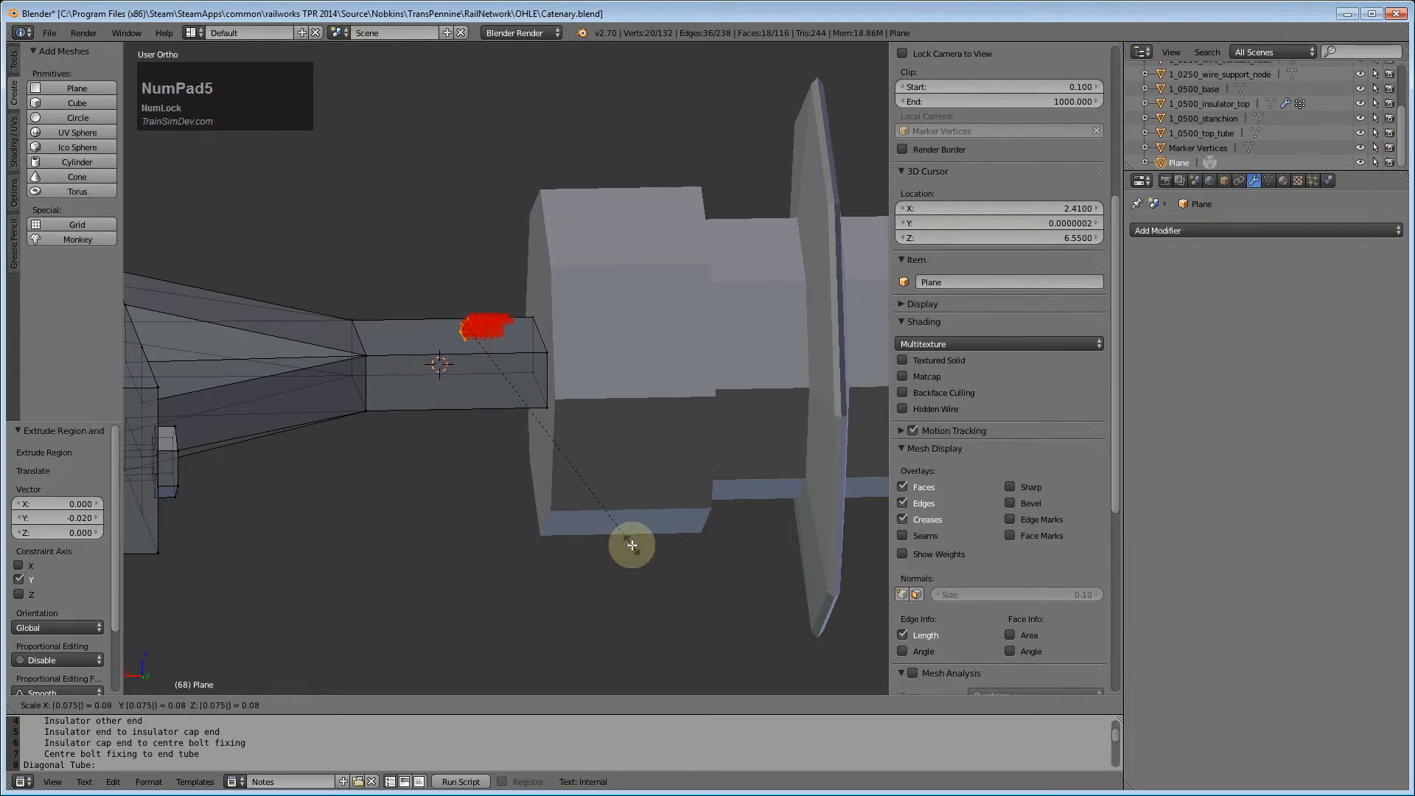
pyautogui.press('Return')
pyautogui.press('KP_Decimal')
pyautogui.press('KP_7')
pyautogui.press('KP_5')
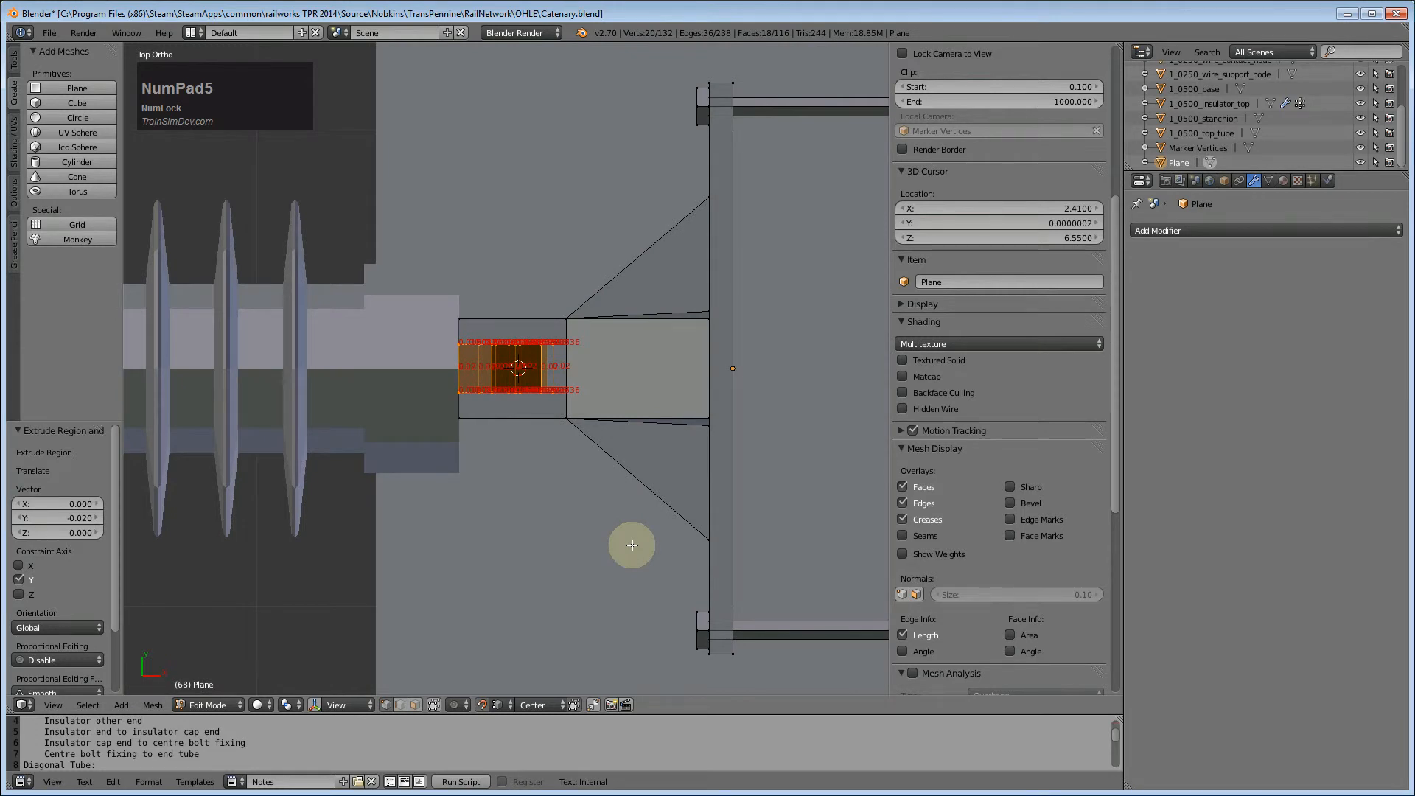
pyautogui.press('ctrl+KP_0')
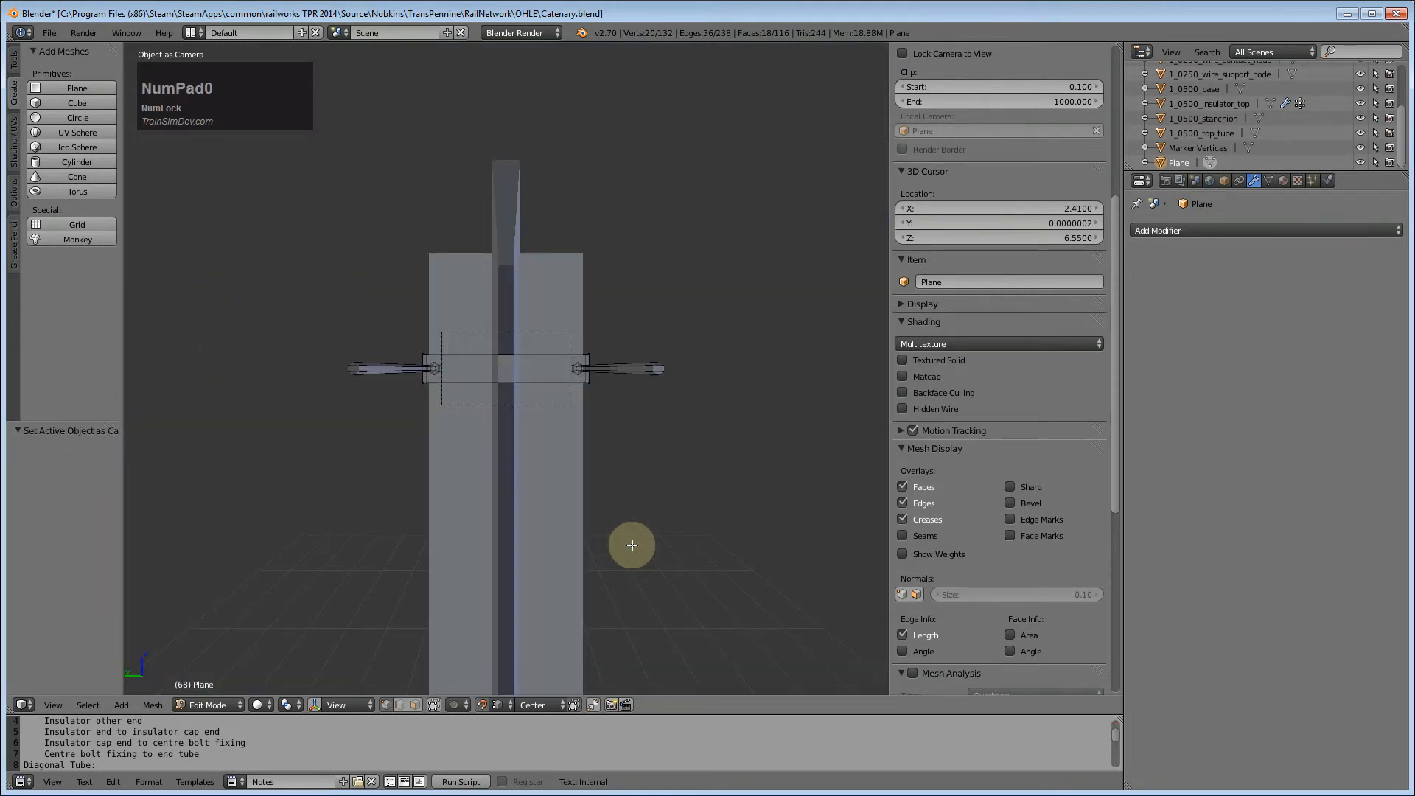
# - In the back view, scale the hook uniformly by 0.75 and move it -0.006 along Z
pyautogui.press('ctrl+KP_1')
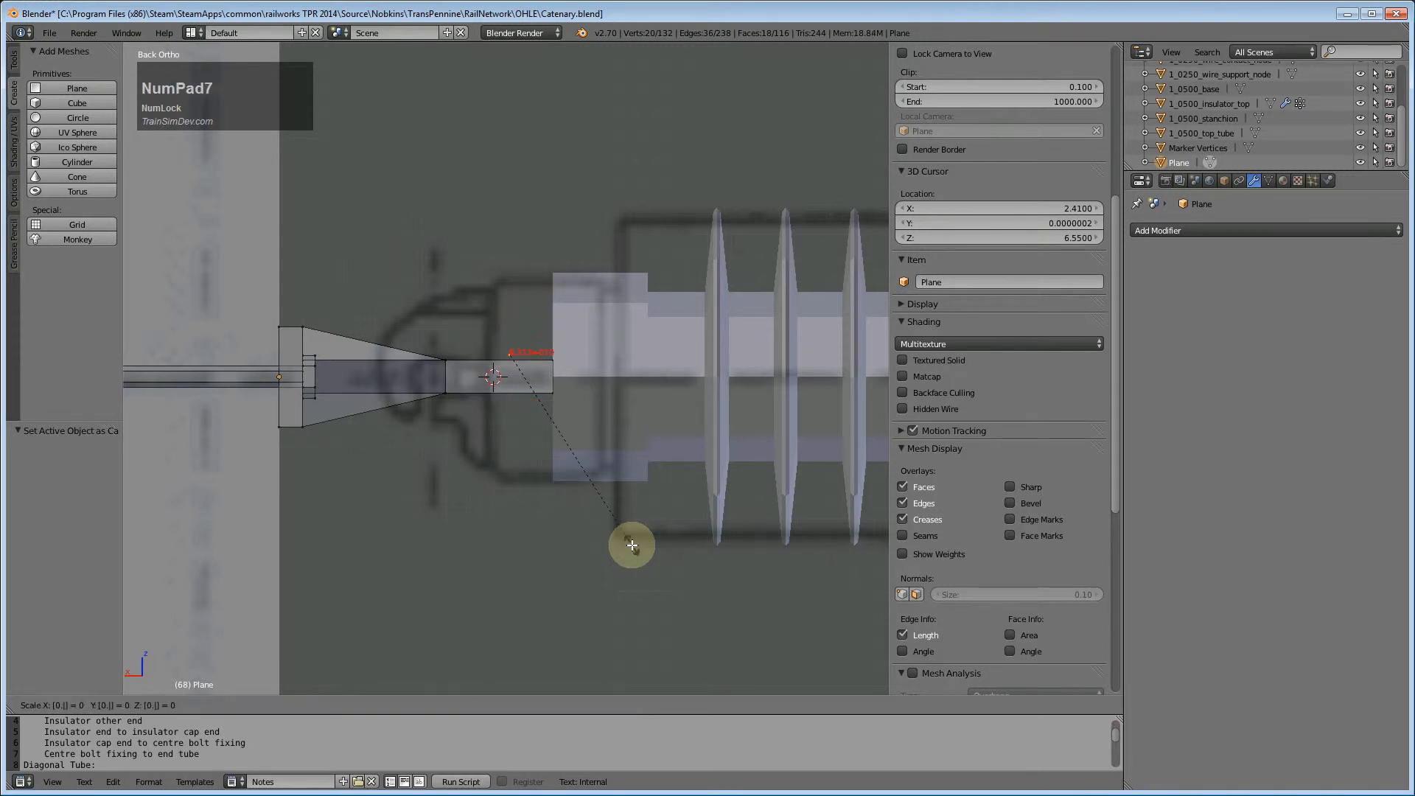
pyautogui.write('75')
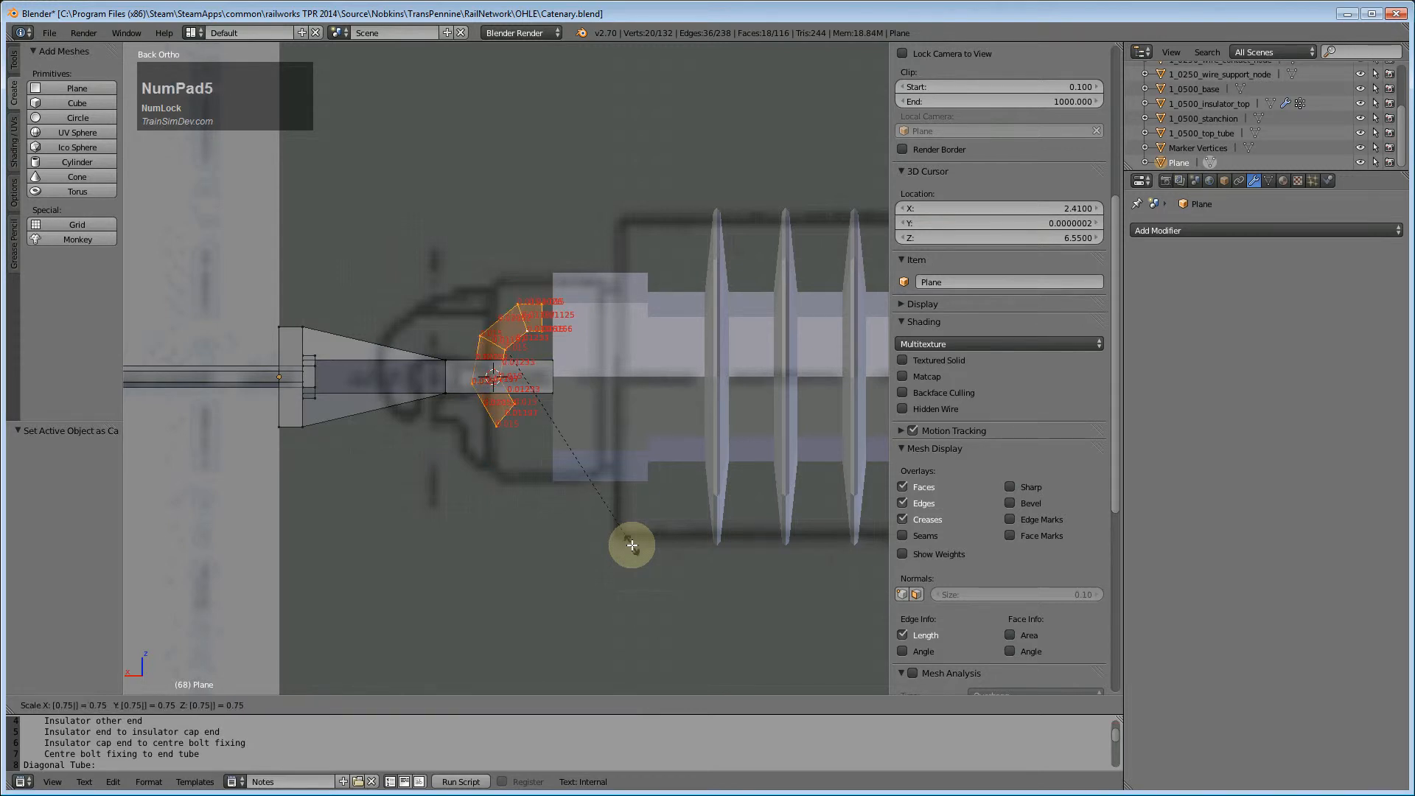
pyautogui.press('Return')
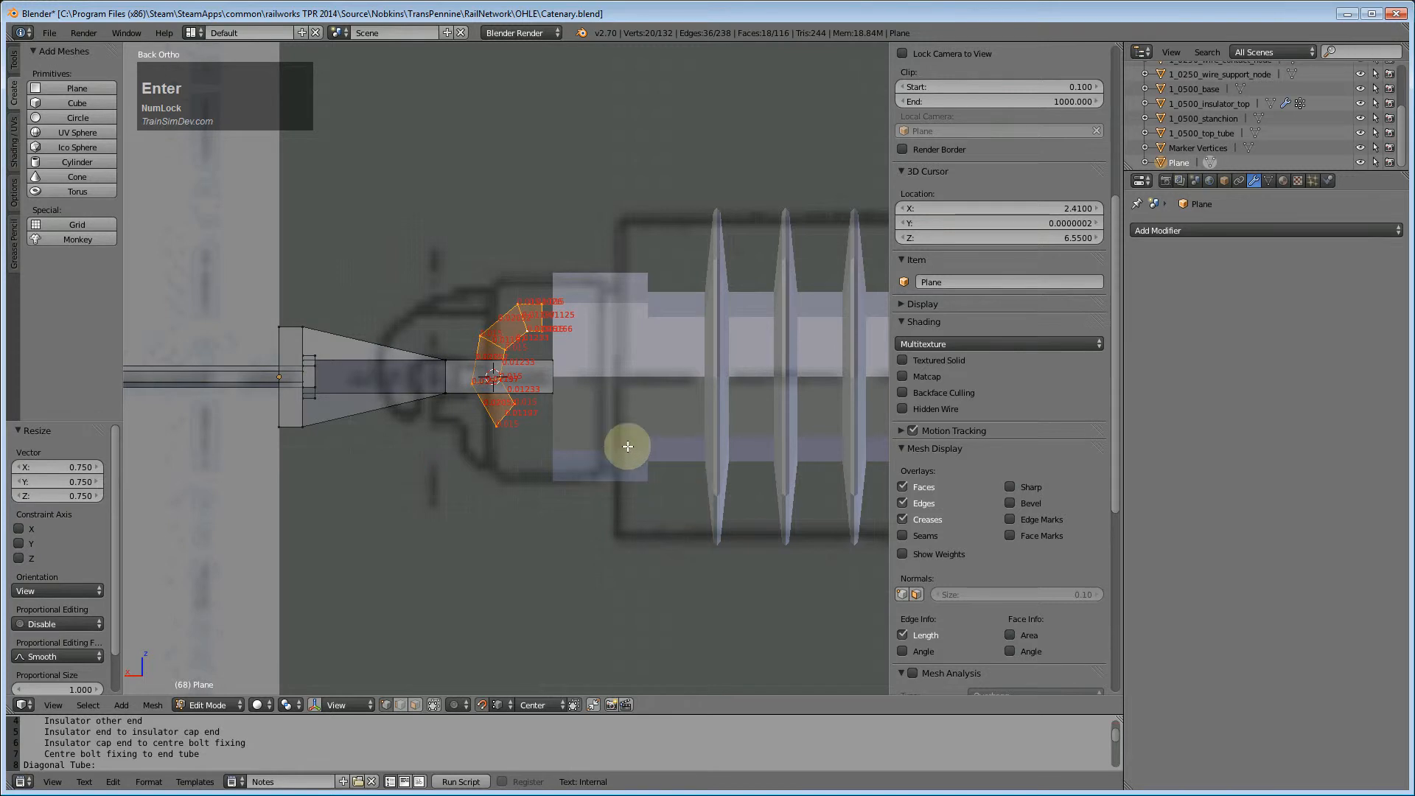
pyautogui.scroll(1, 523, 442)
pyautogui.press('g')
pyautogui.press('z')
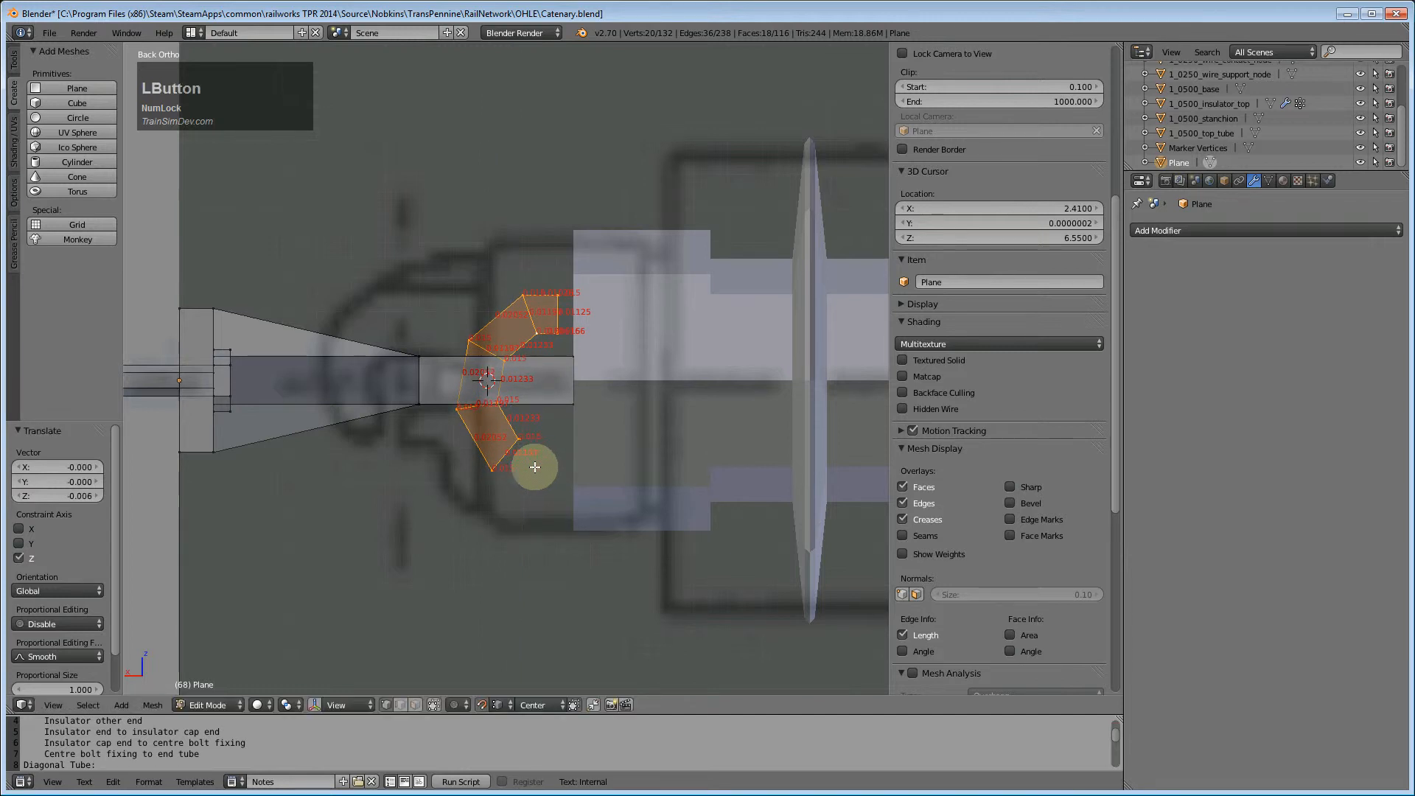
# - Try to move the hook along X so that it snaps to the insulator cap's front face
pyautogui.press('g')
pyautogui.press('y')
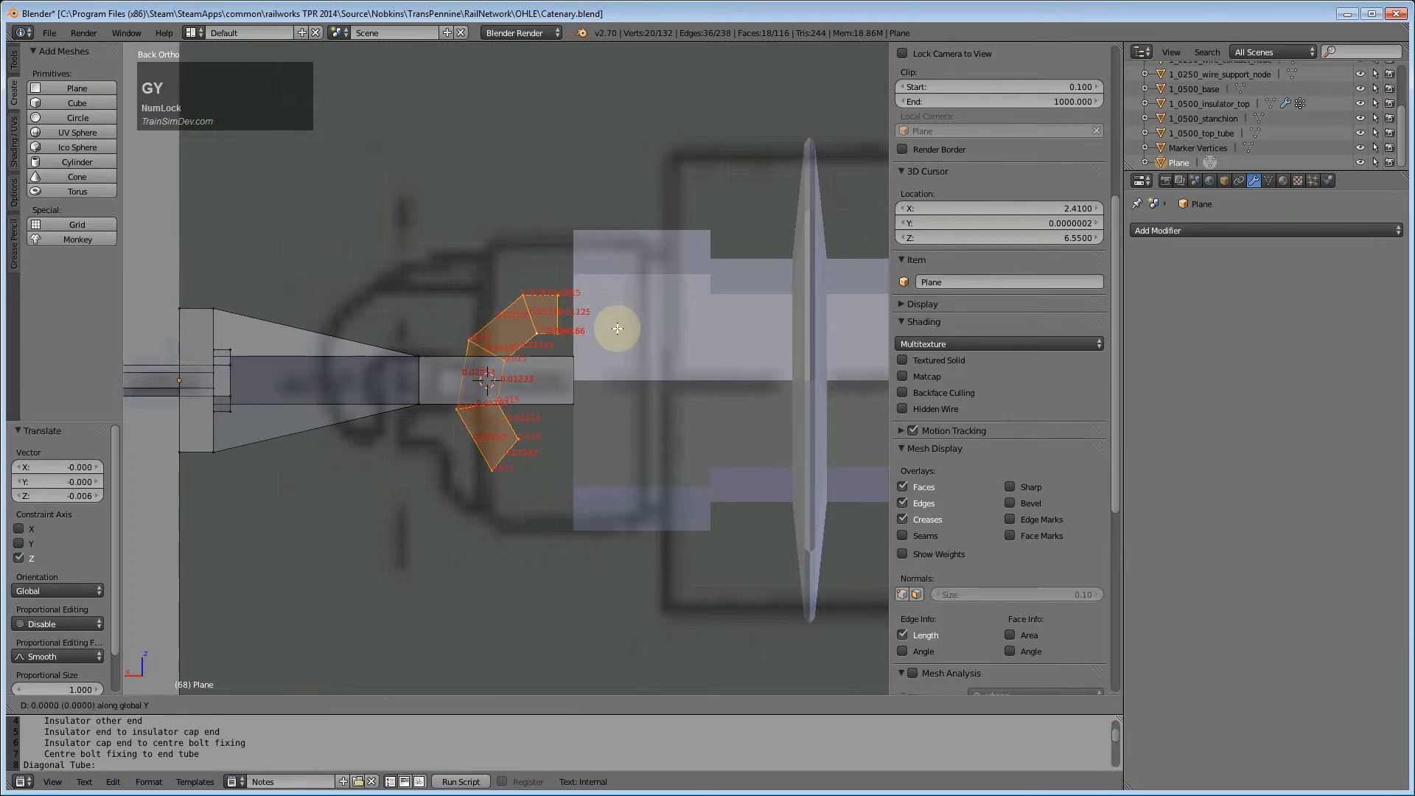
pyautogui.press('x')
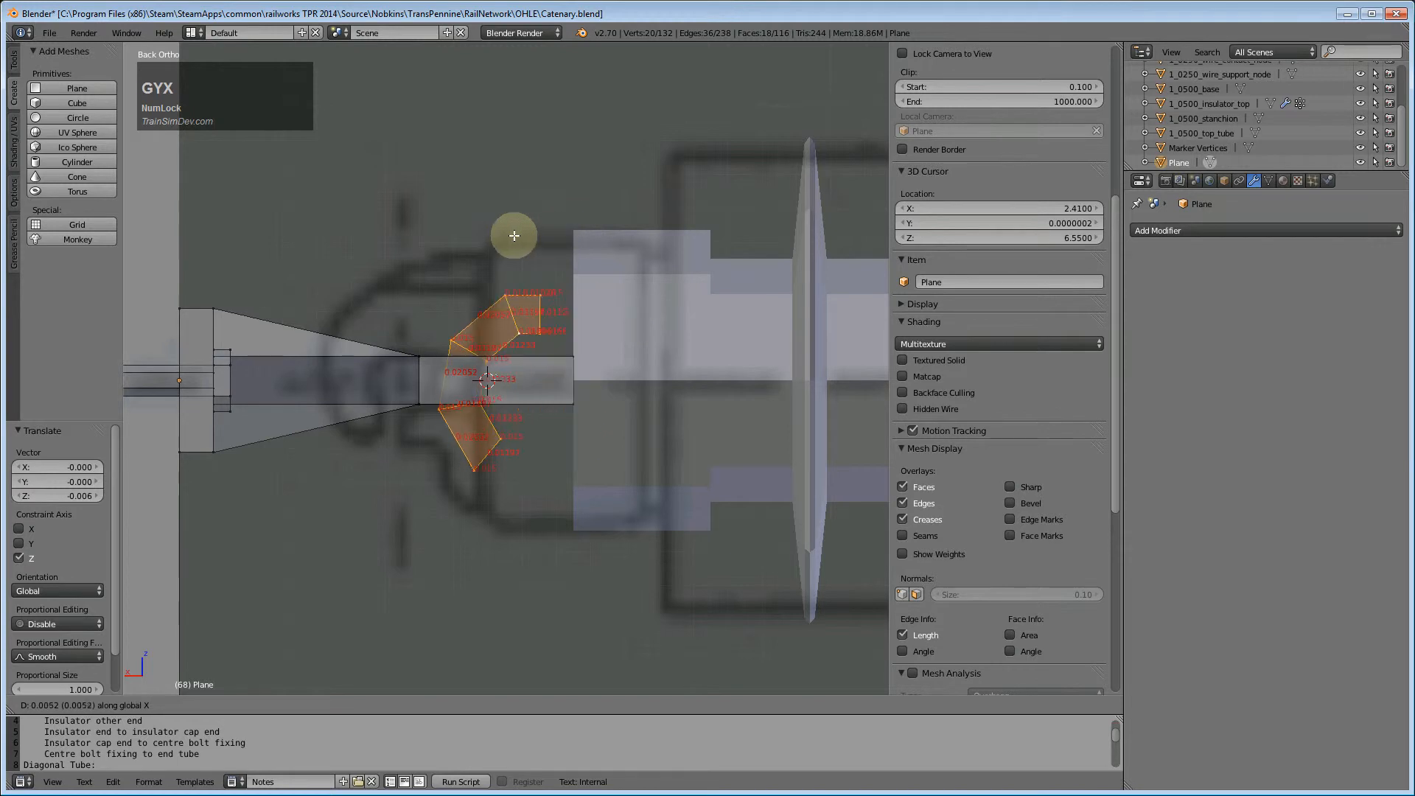
pyautogui.click(536, 246)
pyautogui.press('g')
pyautogui.press('x')
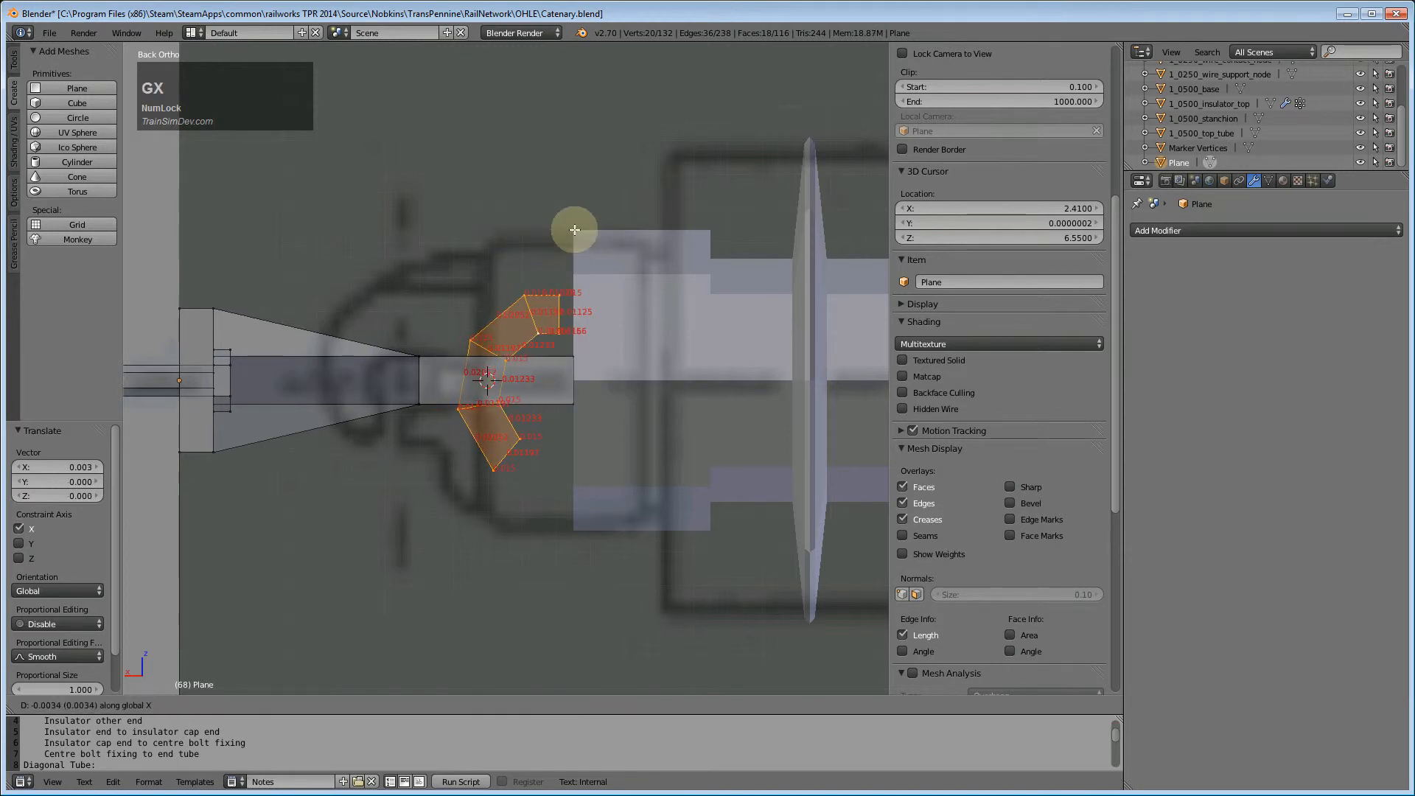
pyautogui.press('Escape')
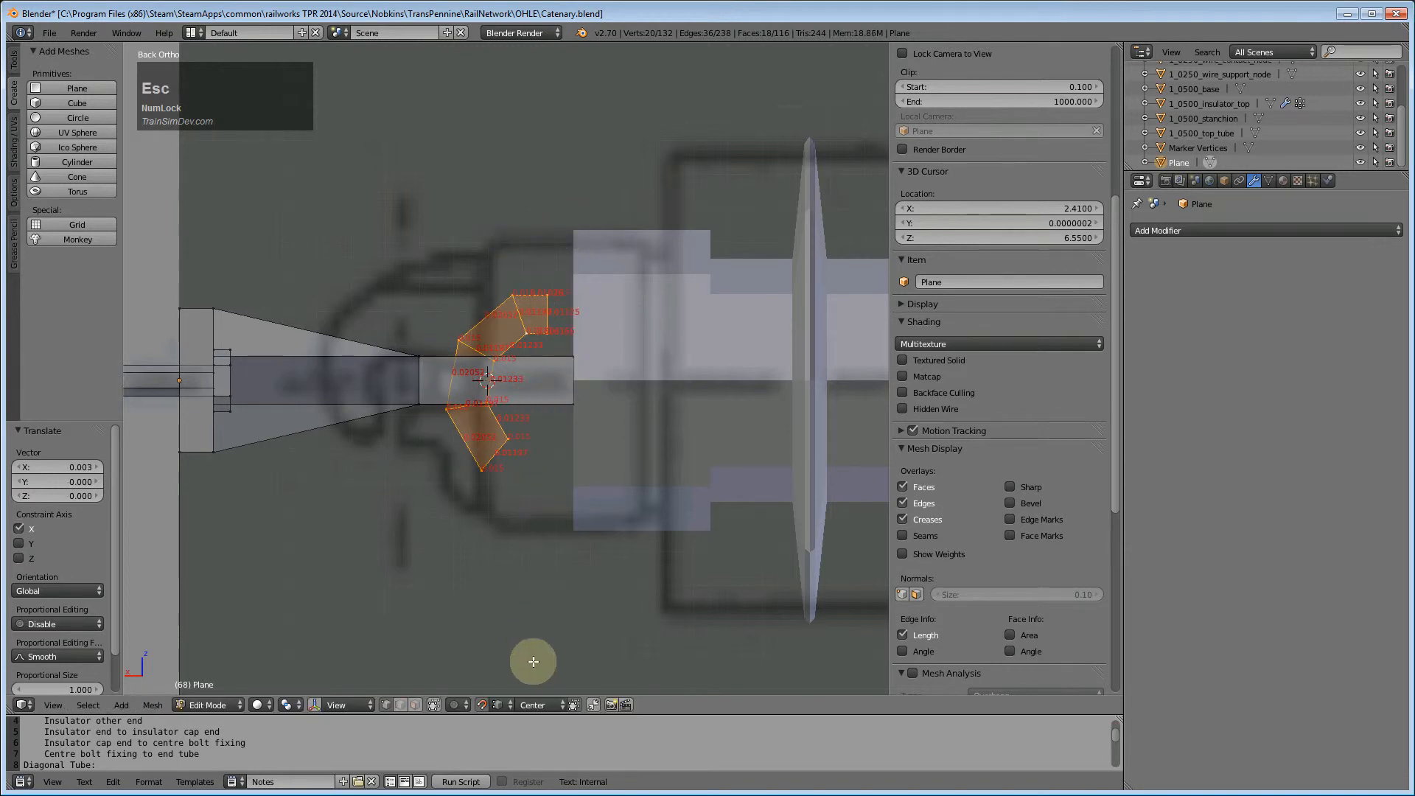
# - Set the snap target to Closest and move the hook -0.008 along X, snapping its end onto the insulator cap's front face
pyautogui.click(534, 704)
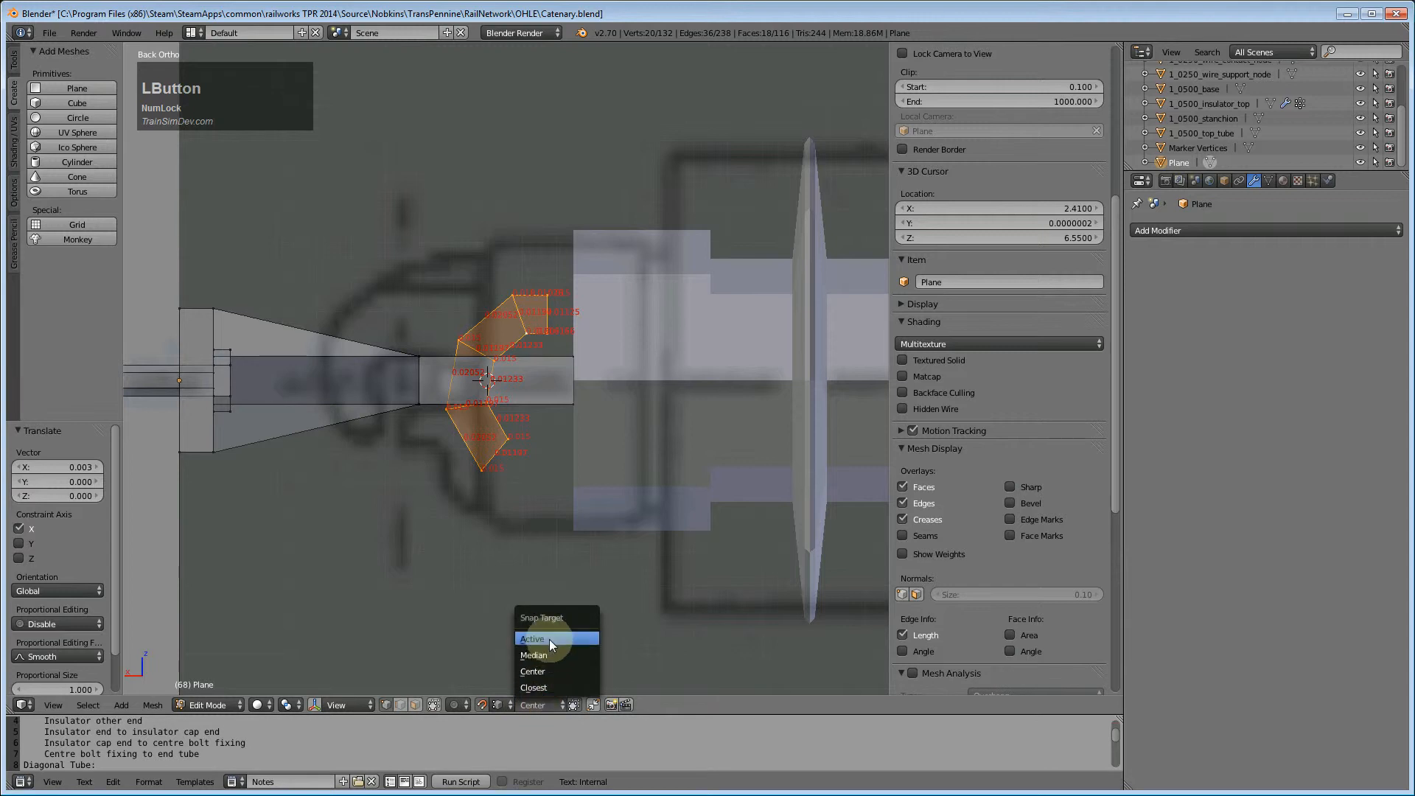
pyautogui.click(541, 688)
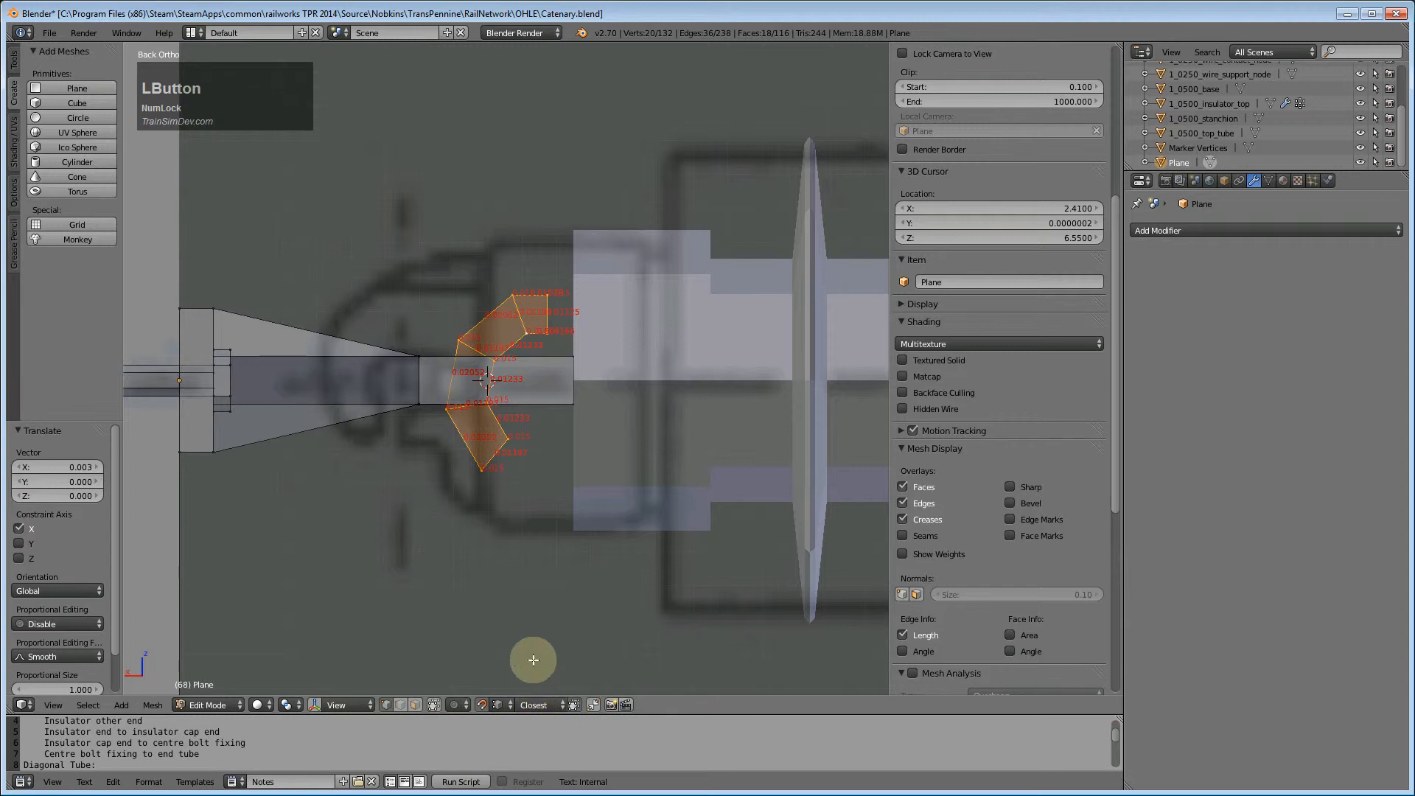
pyautogui.press('g')
pyautogui.press('x')
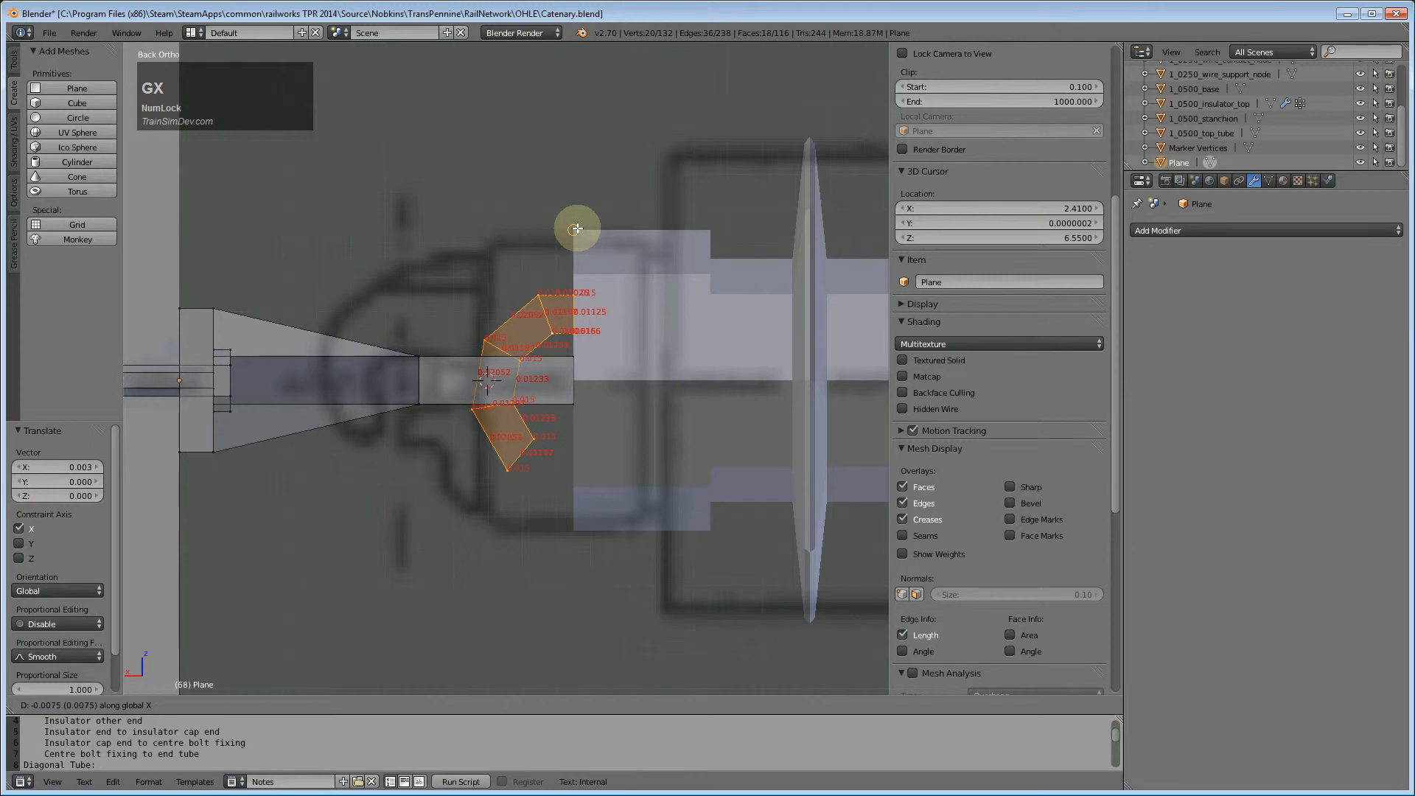
pyautogui.click(543, 531)
pyautogui.scroll(1, 514, 553)
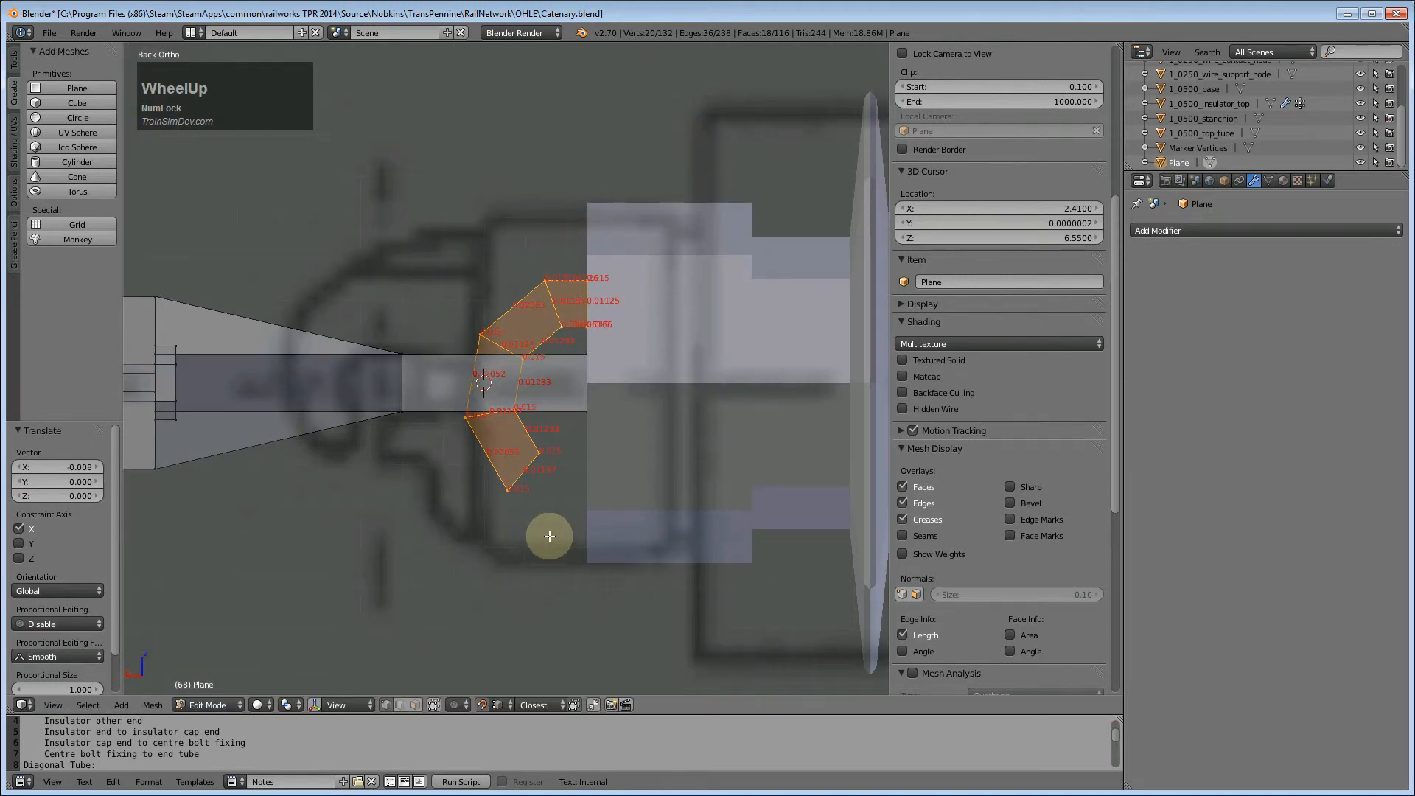
pyautogui.scroll(3, 504, 510)
# - Subdivide the upper and lower edges across the bar's insulator end with one cut
pyautogui.moveTo(506, 555); pyautogui.dragTo(586, 638, button='middle')
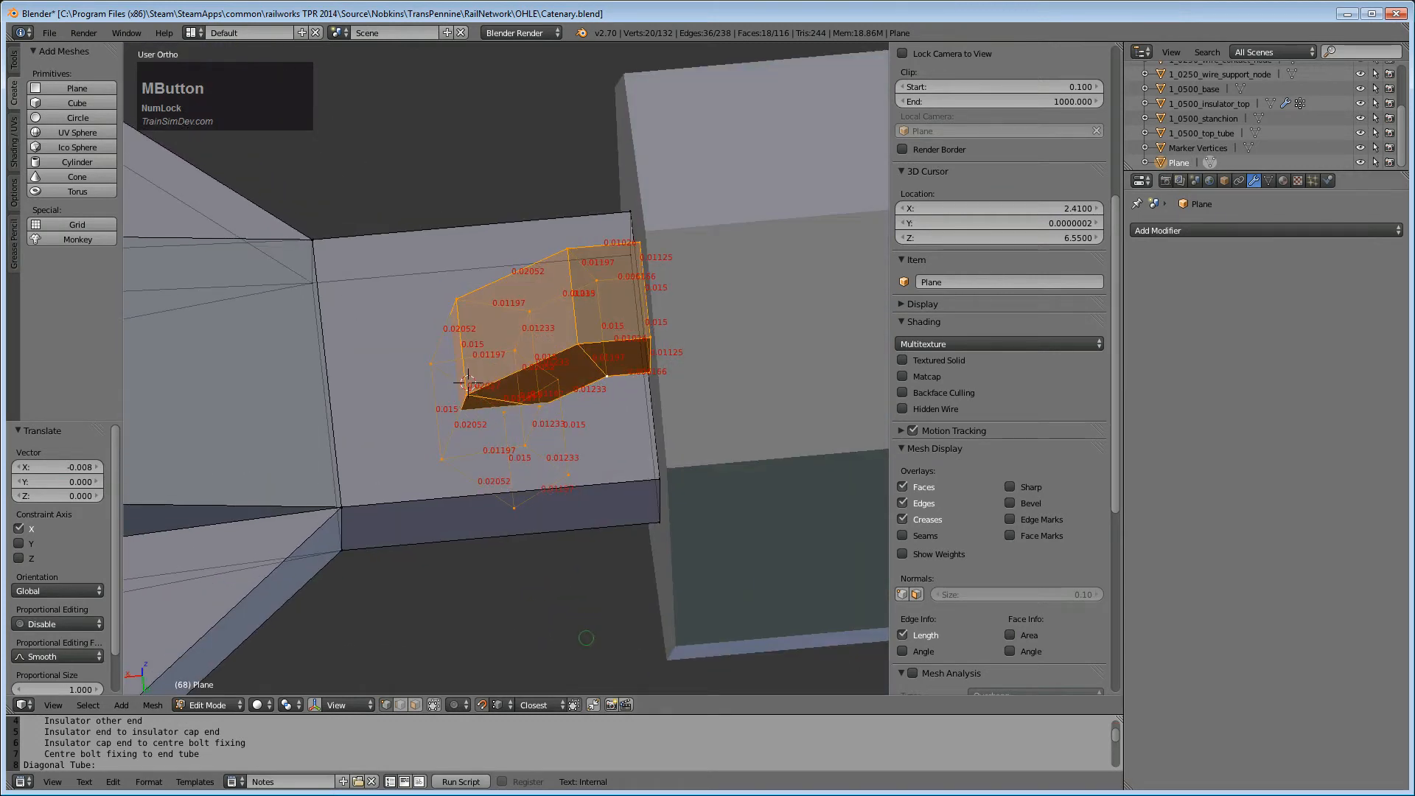
pyautogui.rightClick(656, 496)
pyautogui.moveTo(607, 606); pyautogui.dragTo(589, 216, button='middle')
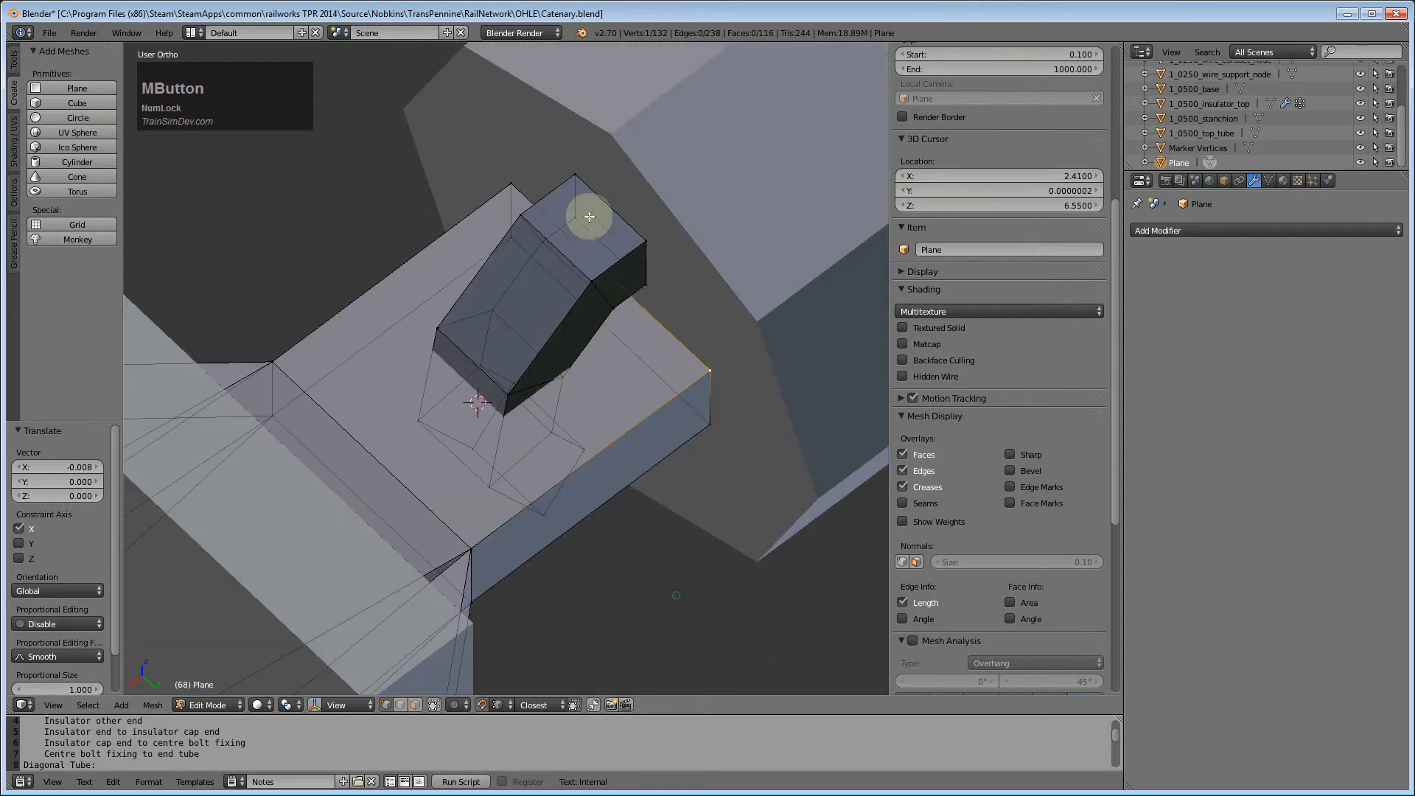
pyautogui.click(601, 501)
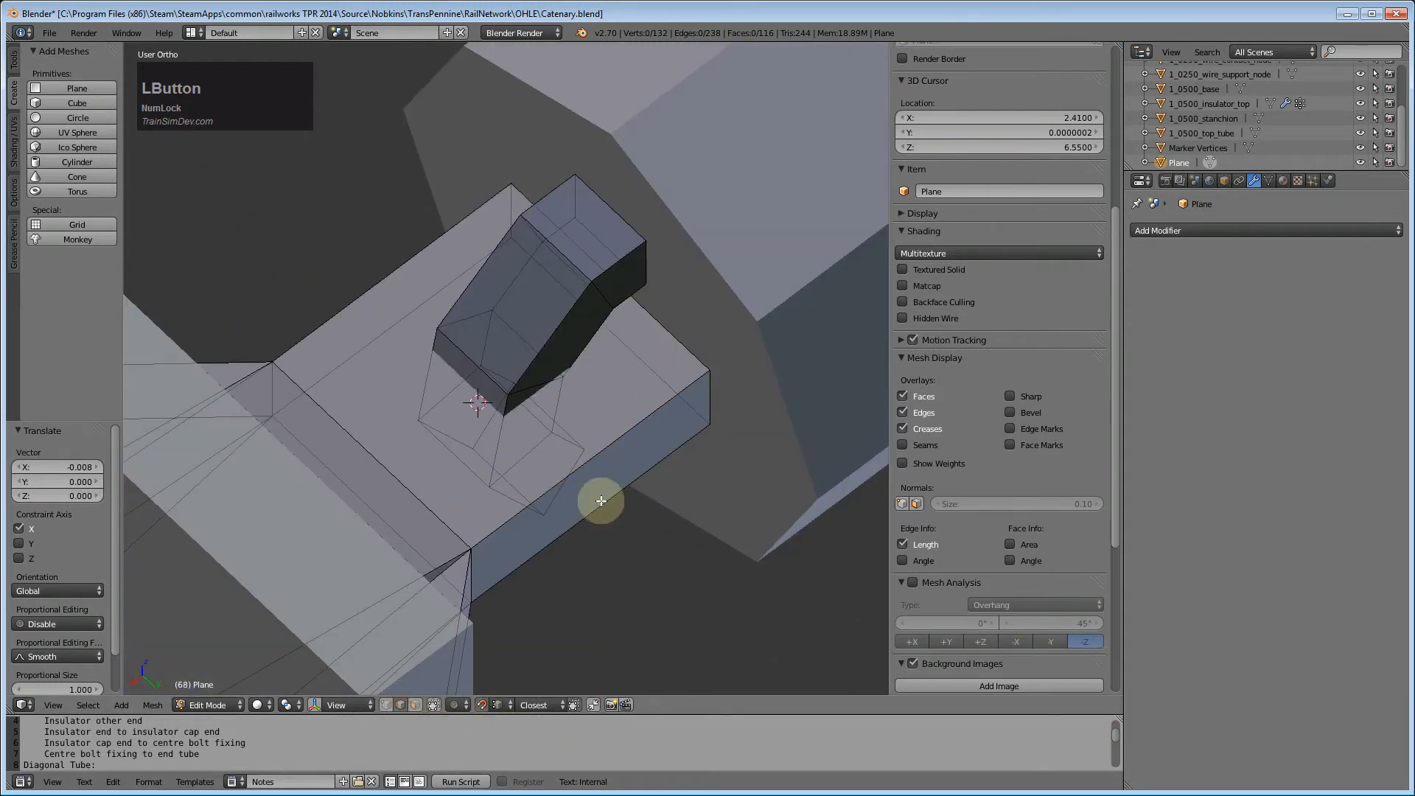
pyautogui.keyDown('alt'); pyautogui.rightClick(641, 360); pyautogui.keyUp('alt')
pyautogui.press('w')
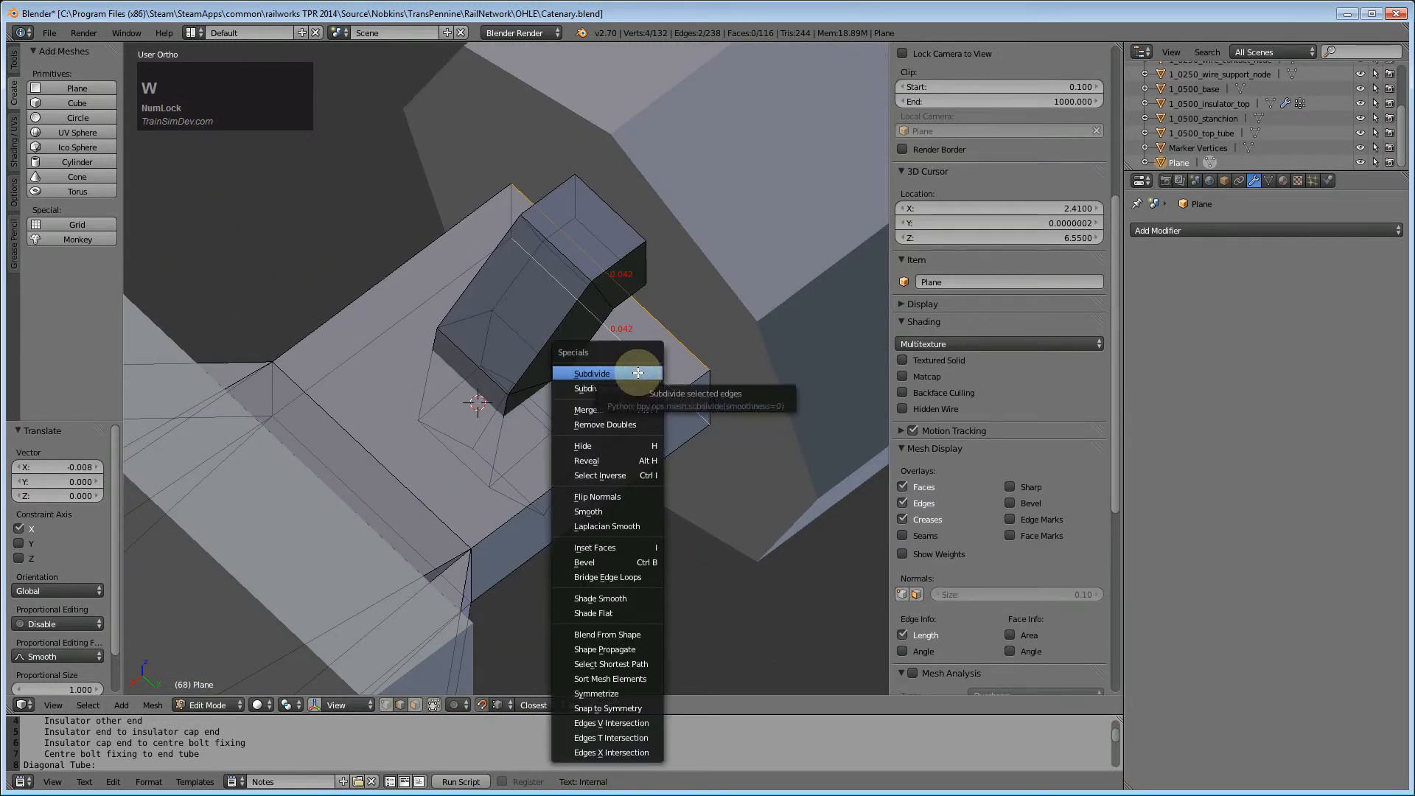
pyautogui.click(638, 373)
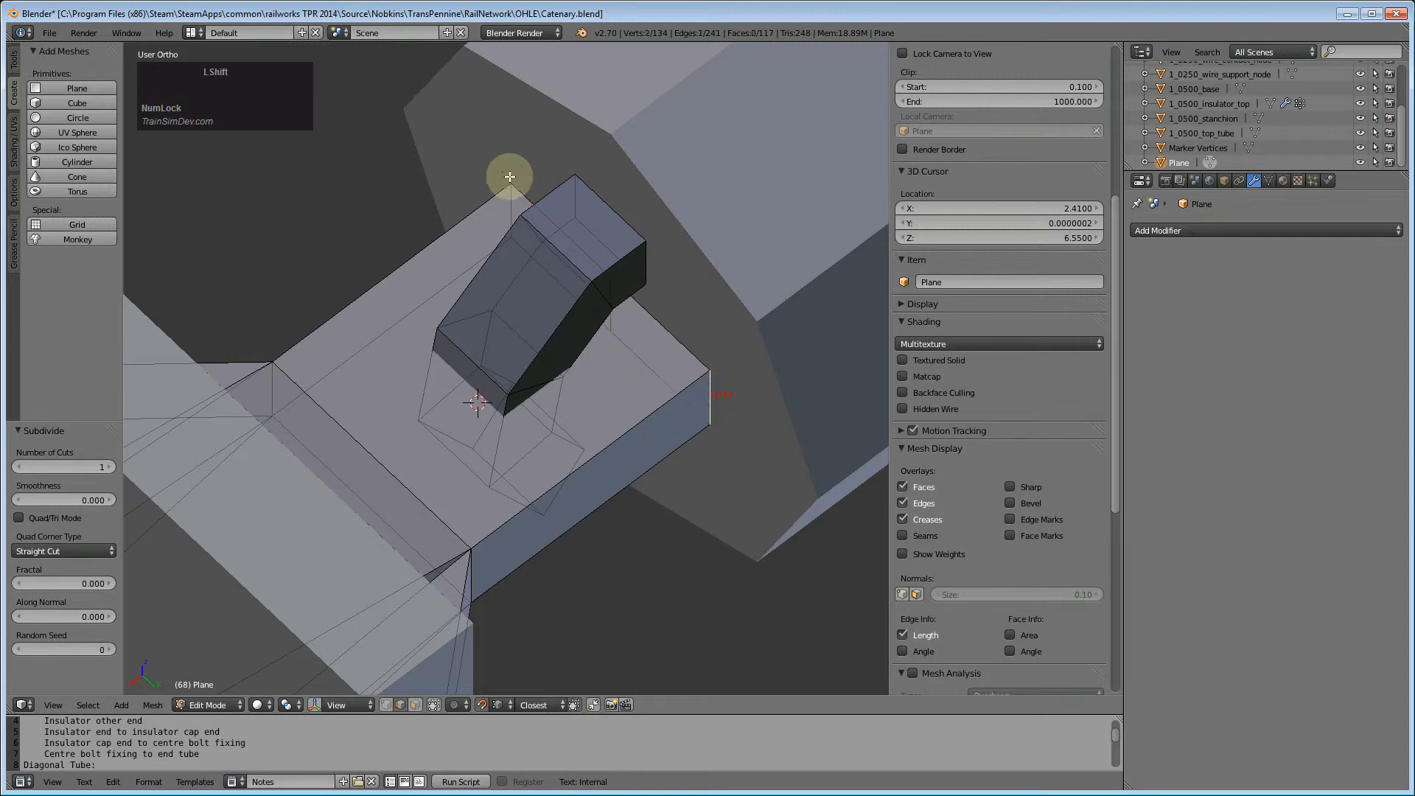
# - Move the two vertical corner edges at the bar's insulator end 0.026 along X to form a pointed tip
pyautogui.press('g')
pyautogui.press('x')
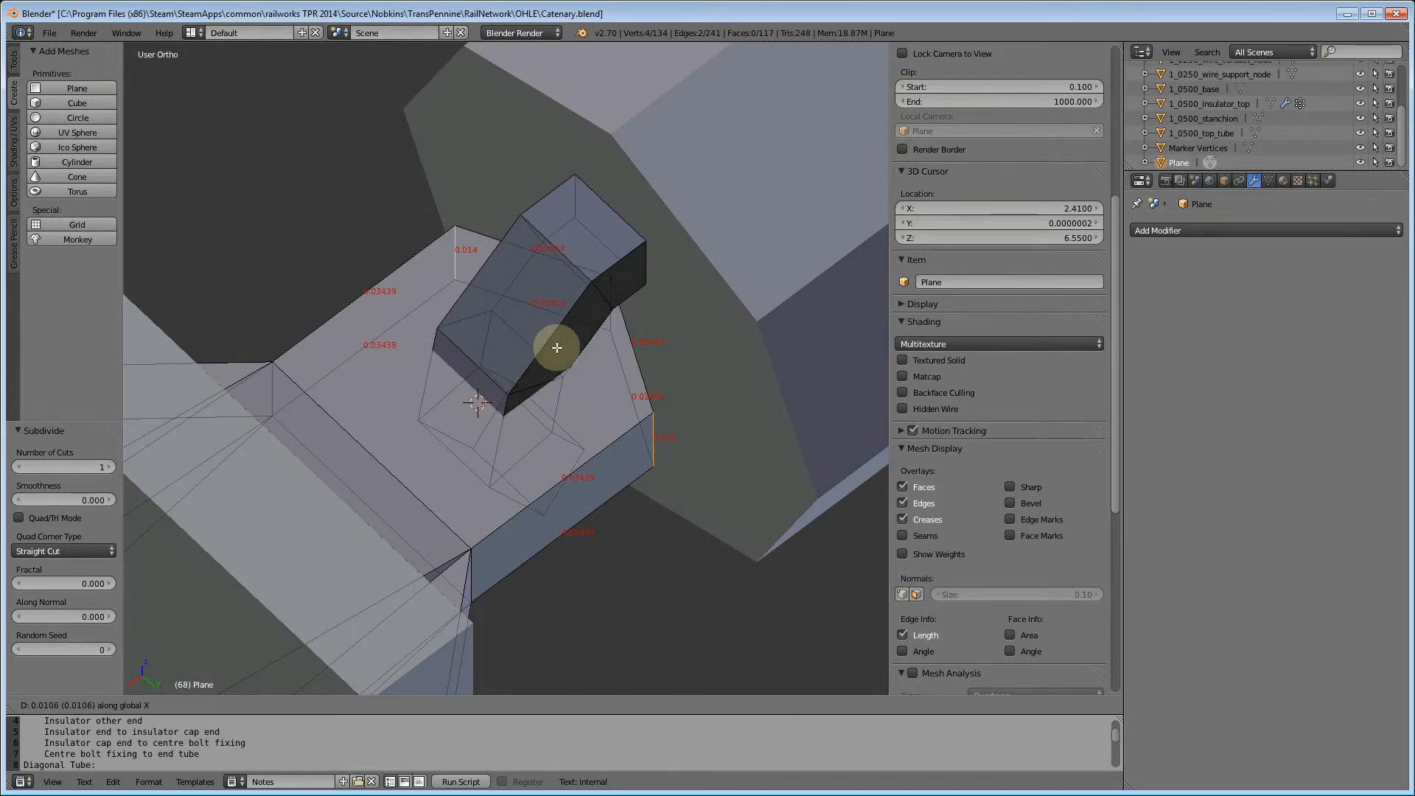
pyautogui.click(512, 399)
# - Apply Subdivide Smooth with 2 cuts to the upper and lower slanted edges on both sides of the bar's tip
pyautogui.moveTo(701, 516); pyautogui.dragTo(616, 521, button='middle')
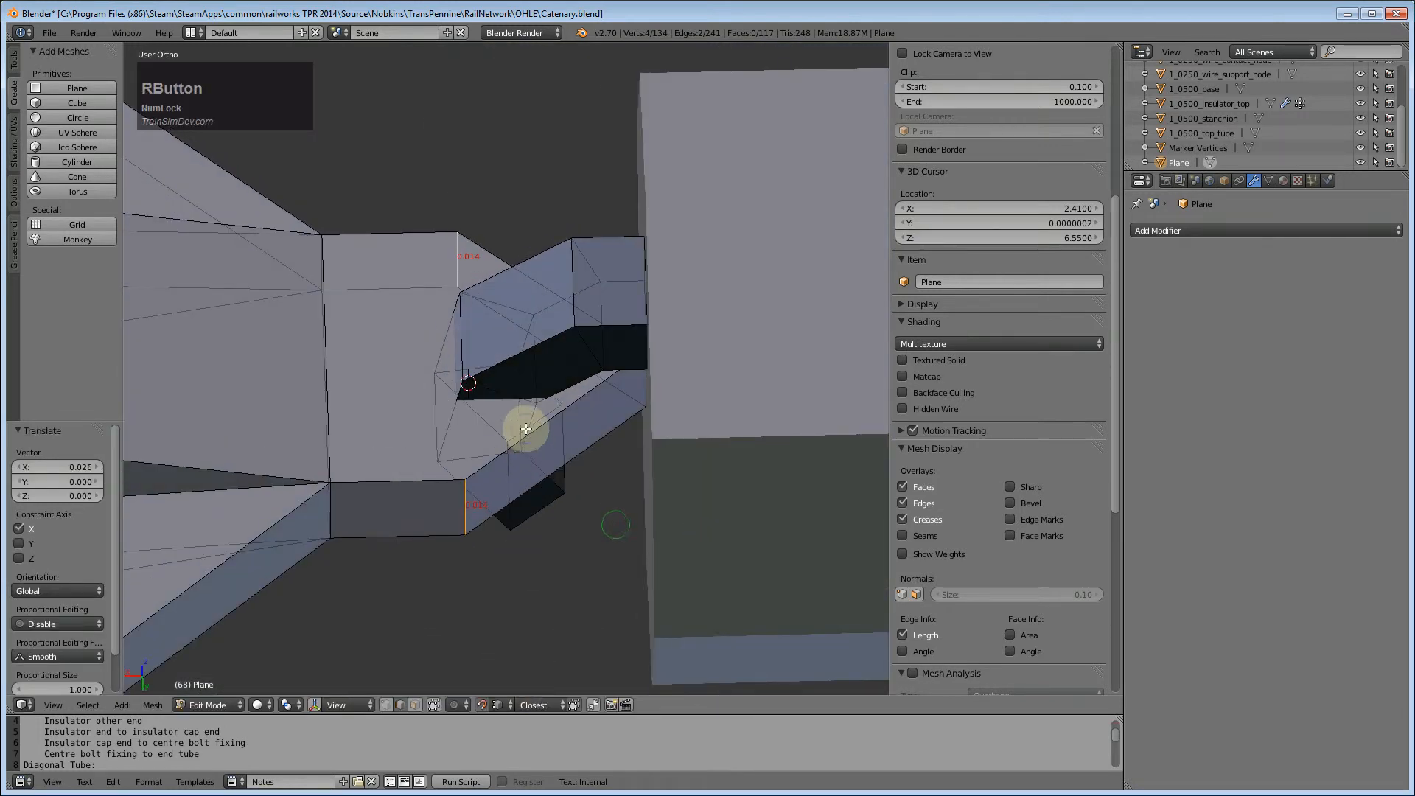
pyautogui.keyDown('shift'); pyautogui.rightClick(594, 415); pyautogui.keyUp('shift')
pyautogui.moveTo(560, 553); pyautogui.dragTo(587, 346, button='middle')
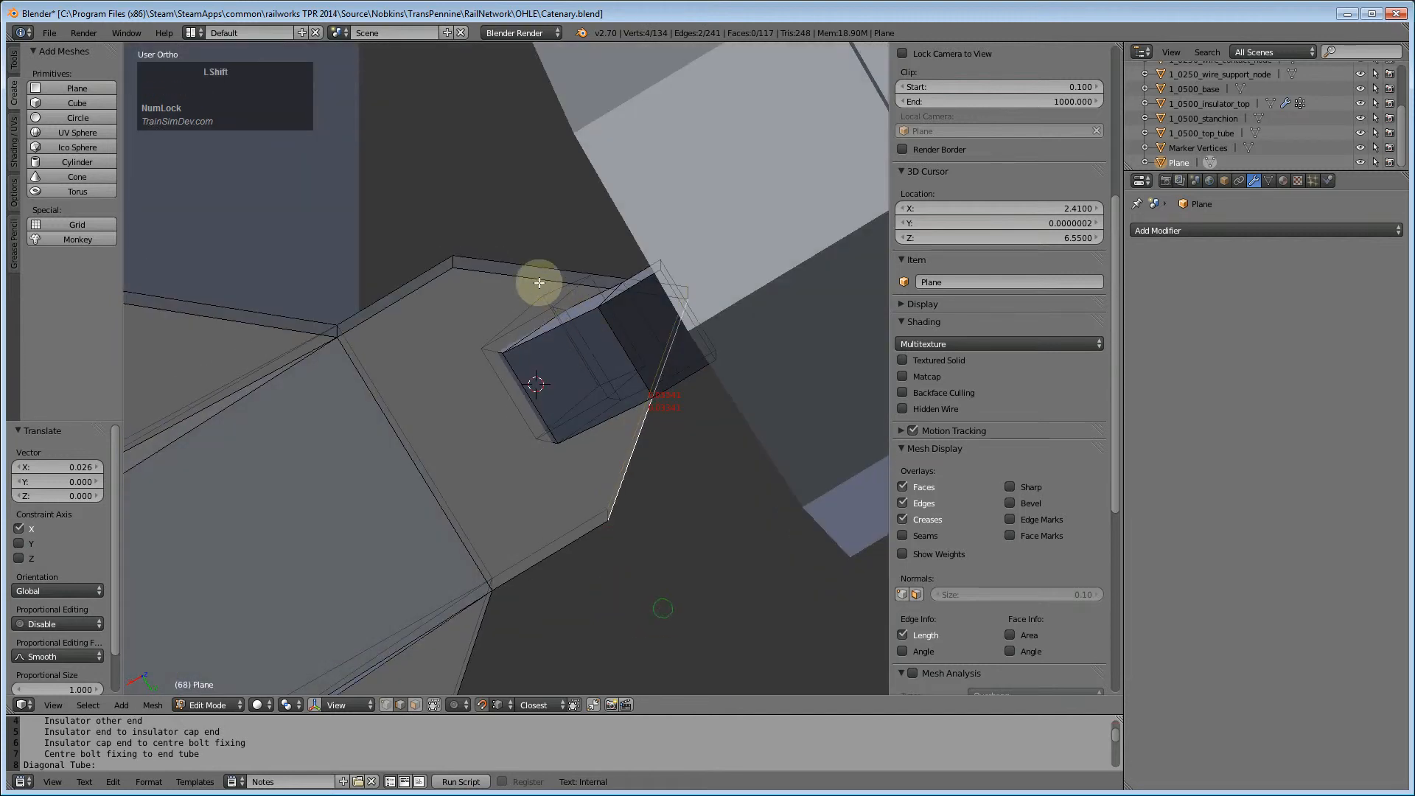
pyautogui.press('w')
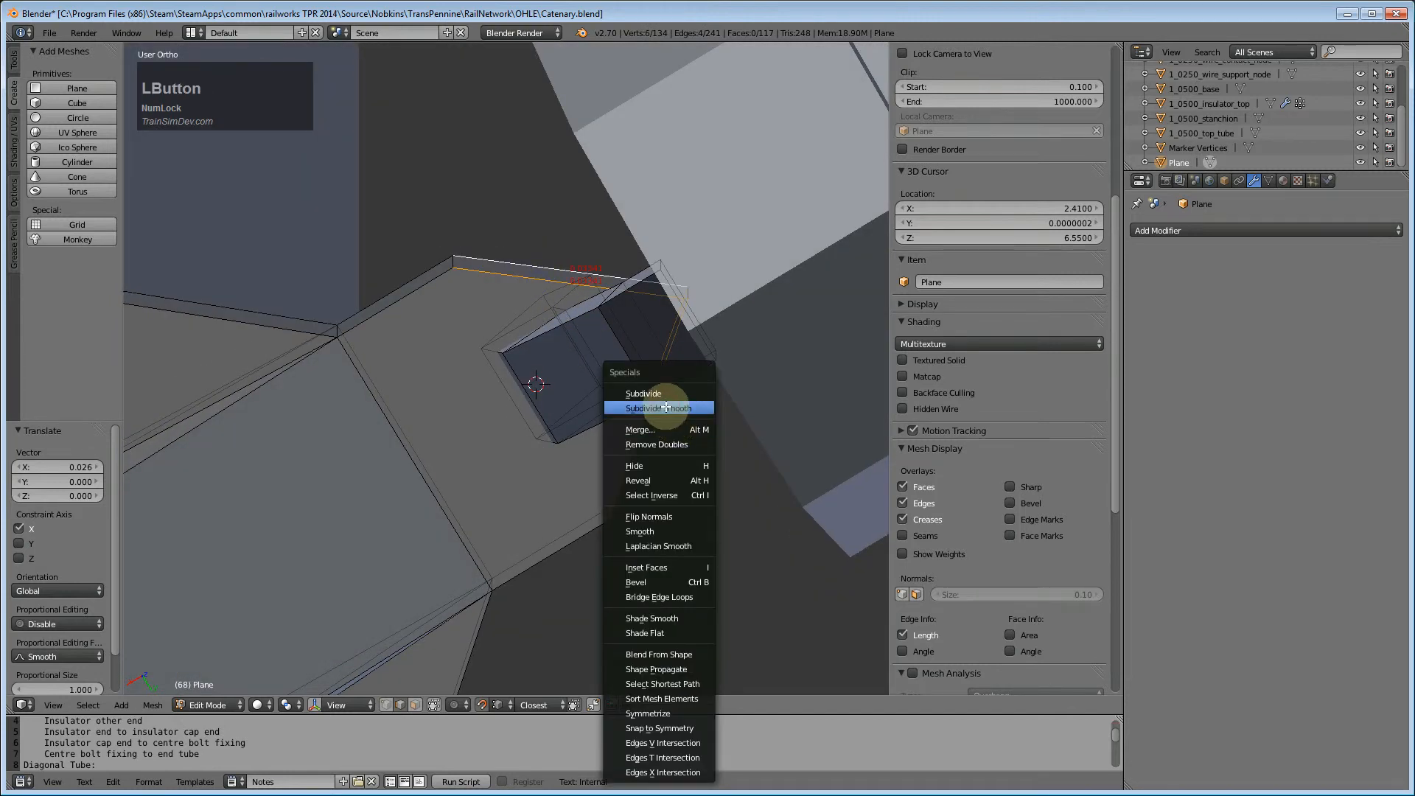
pyautogui.click(665, 407)
pyautogui.moveTo(675, 604); pyautogui.dragTo(575, 473, button='middle')
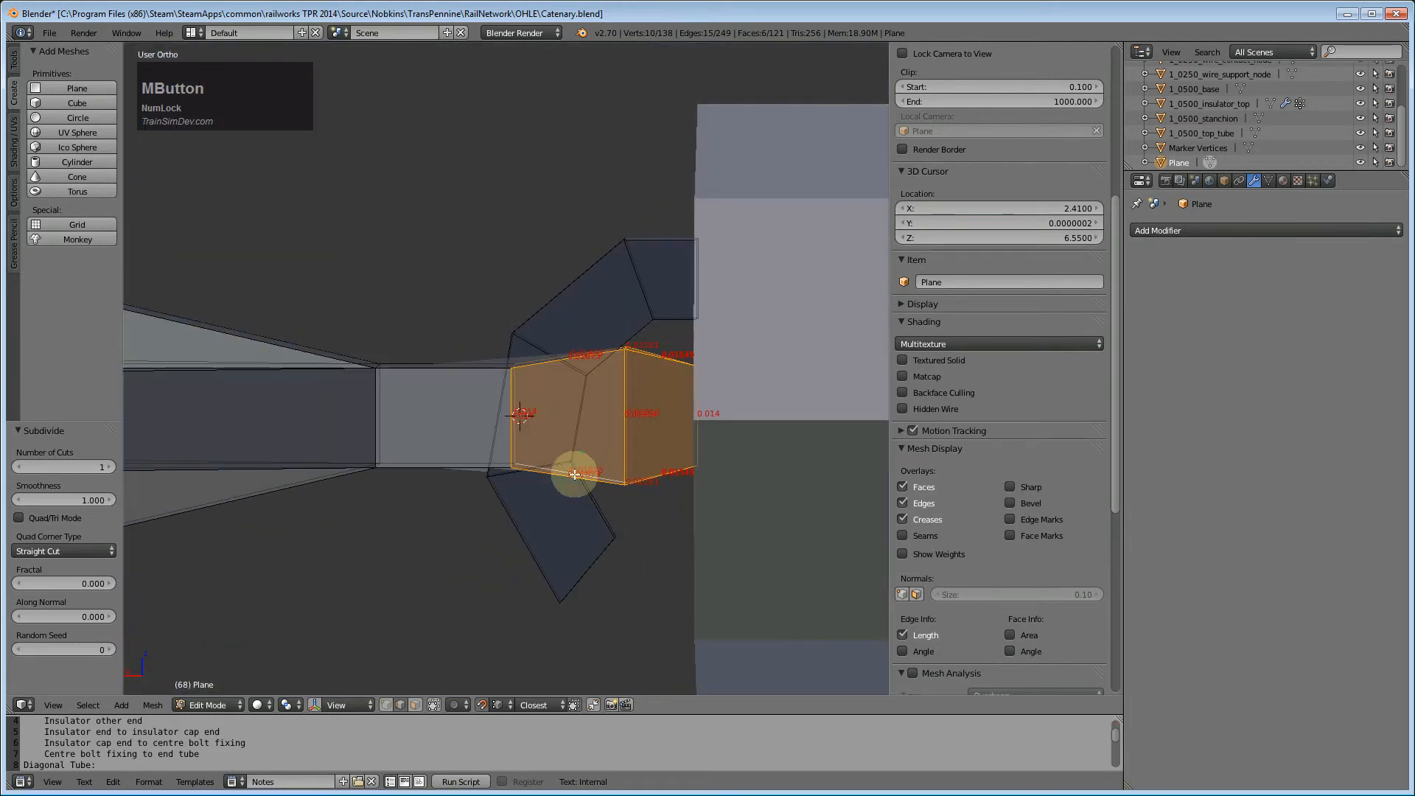
pyautogui.click(112, 465)
pyautogui.moveTo(429, 447); pyautogui.dragTo(742, 401, button='middle')
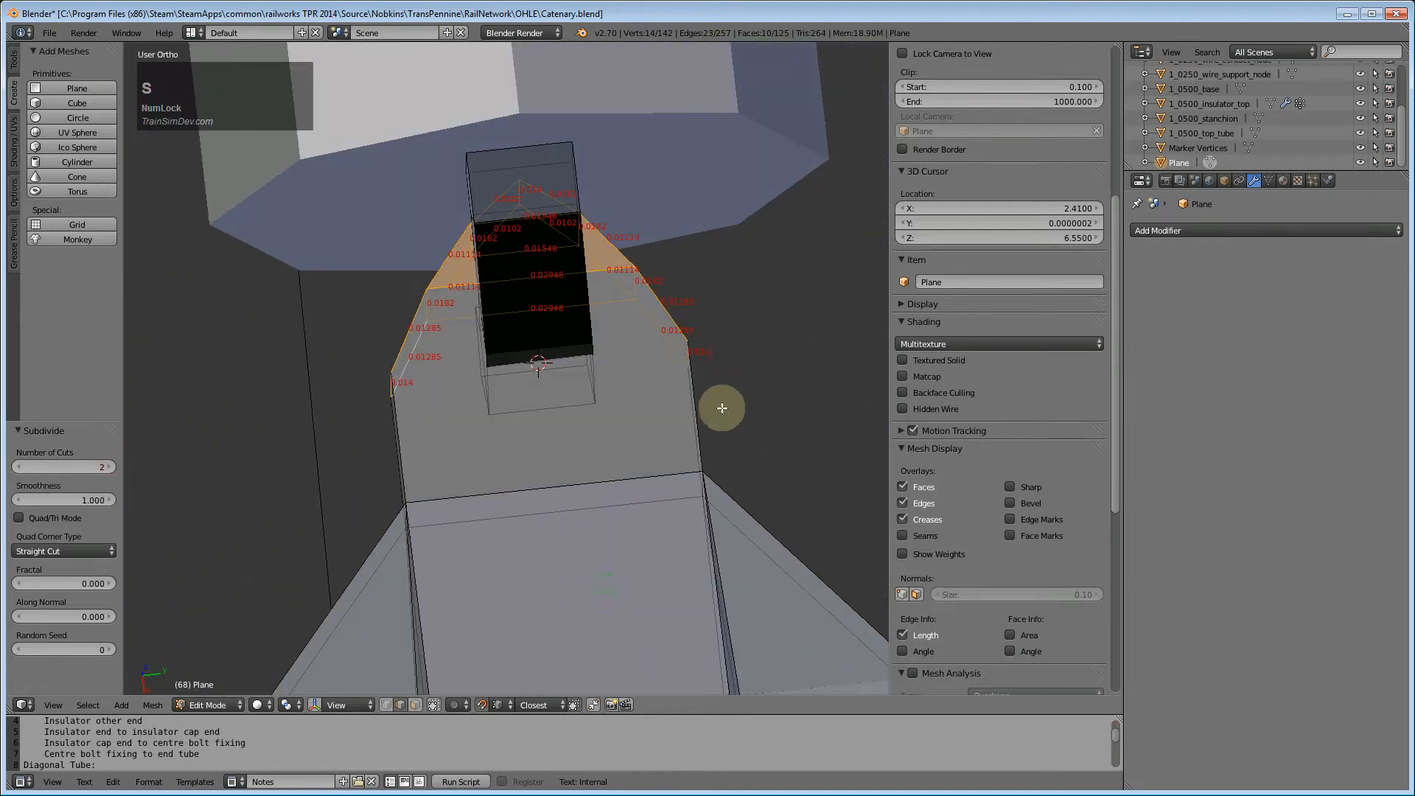
pyautogui.press('Escape')
pyautogui.moveTo(700, 421); pyautogui.dragTo(484, 401, button='middle')
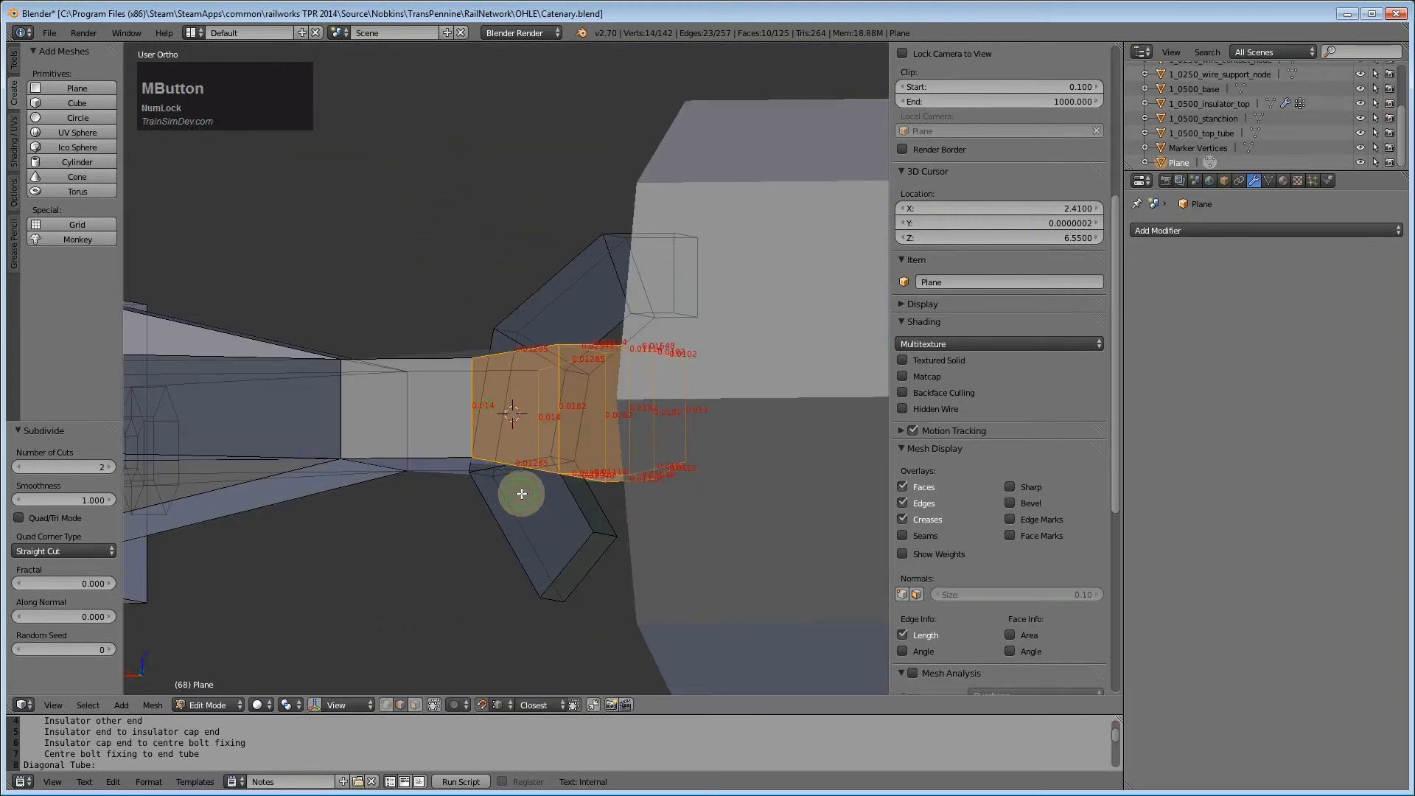
# - Move the two upper vertices on the near side of the bar's rounded tip -0.002 along Z, snapping them level with the straight section
pyautogui.moveTo(522, 493); pyautogui.dragTo(543, 498, button='middle')
pyautogui.press('a')
pyautogui.click(399, 704)
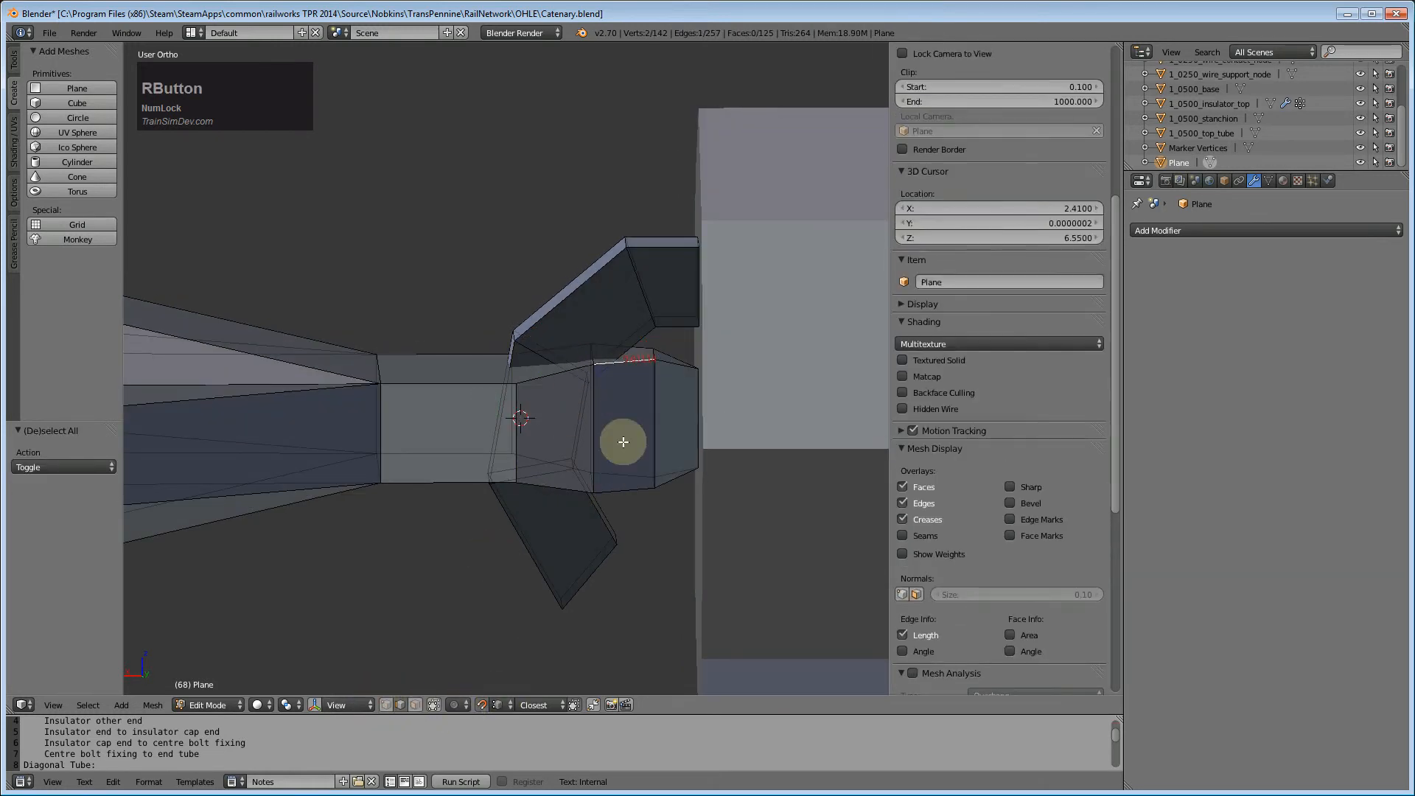
pyautogui.moveTo(622, 439); pyautogui.dragTo(624, 516, button='middle')
pyautogui.rightClick(595, 413)
pyautogui.click(386, 704)
pyautogui.rightClick(602, 407)
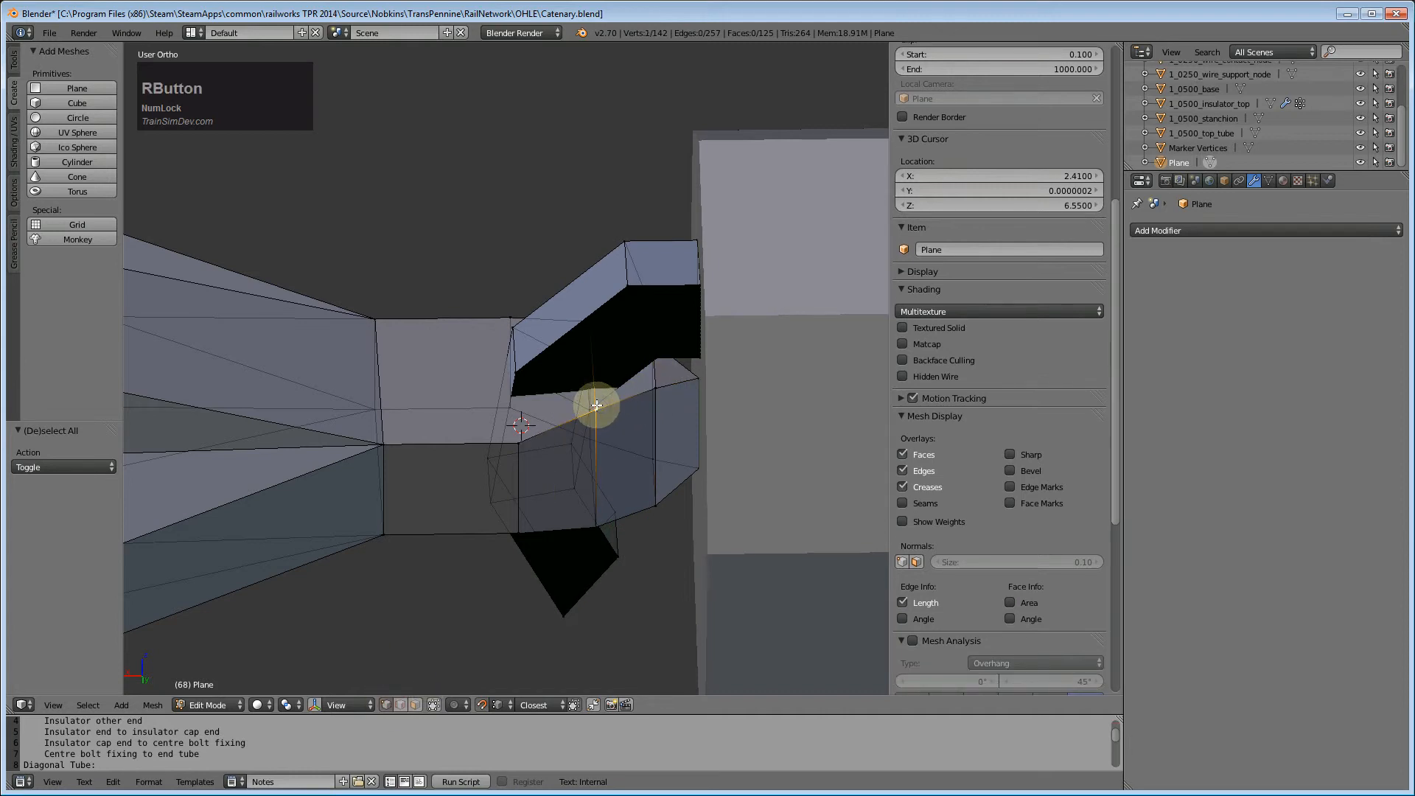
pyautogui.press('g')
pyautogui.press('x')
pyautogui.press('z')
pyautogui.click(521, 442)
pyautogui.rightClick(653, 382)
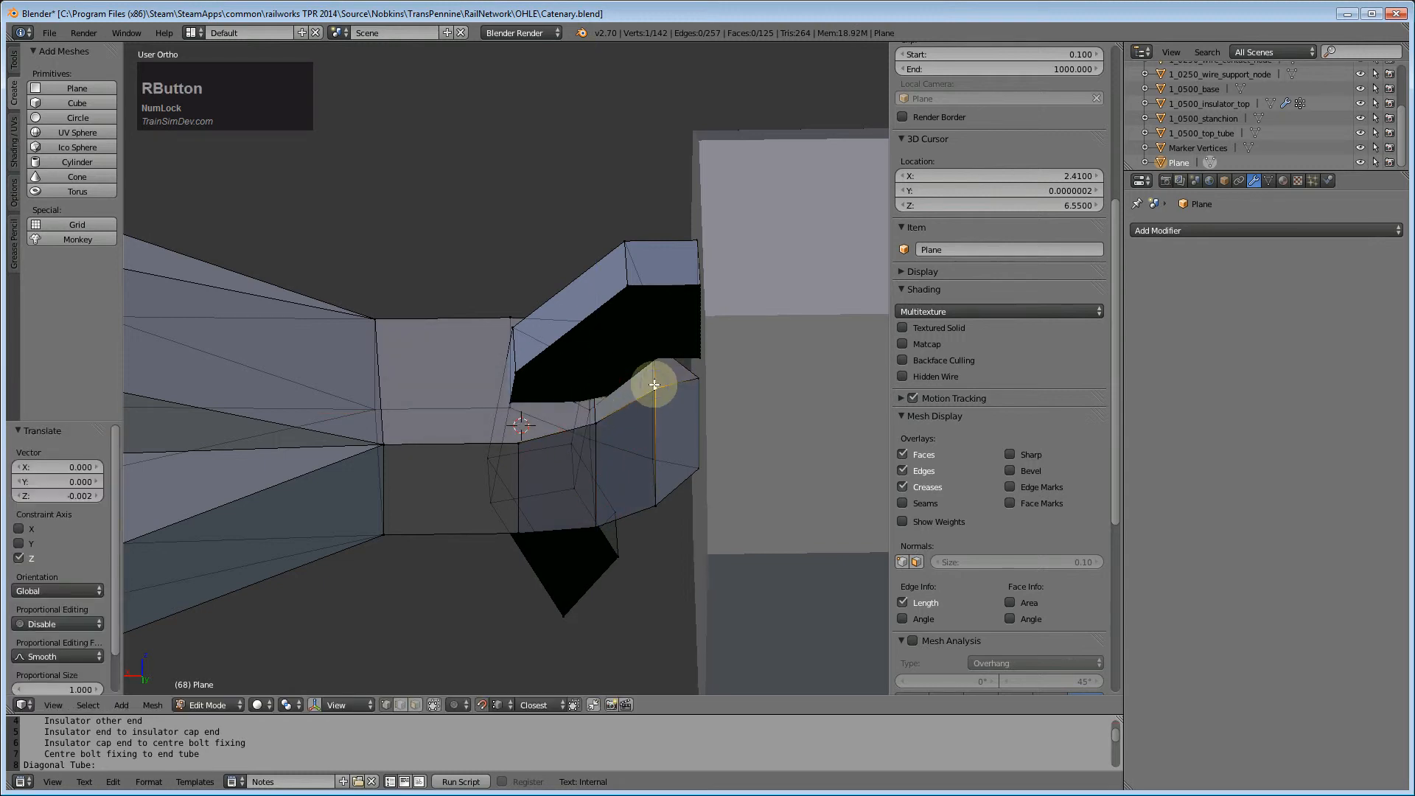
pyautogui.press('g')
pyautogui.press('z')
pyautogui.click(636, 489)
# - Move the two lower vertices on the near side of the rounded tip 0.002 along Z, level with the bar's lower edge
pyautogui.moveTo(655, 507); pyautogui.dragTo(657, 508, button='right')
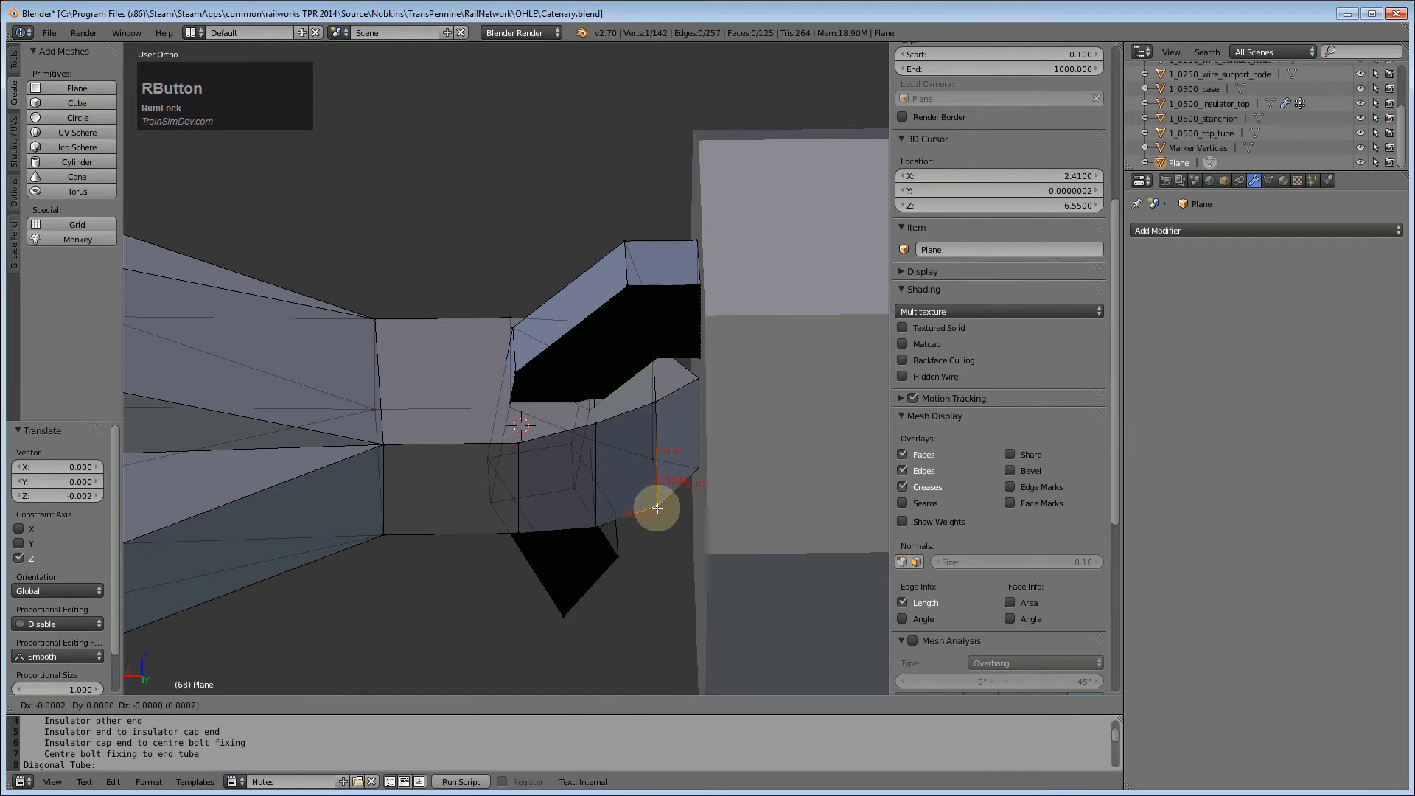
pyautogui.press('Escape')
pyautogui.press('g')
pyautogui.press('z')
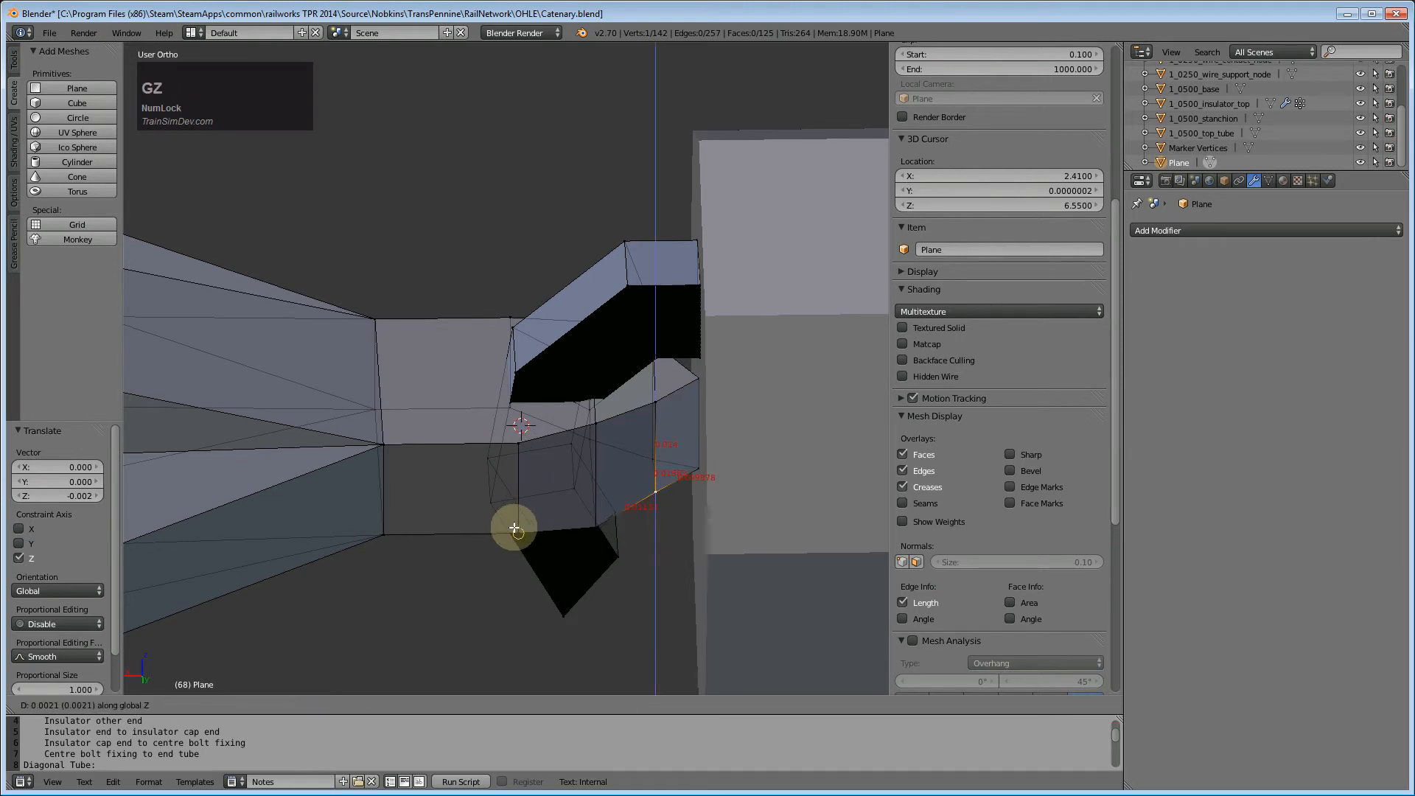
pyautogui.click(595, 525)
pyautogui.press('z')
pyautogui.click(516, 531)
# - On the tip's far side, snap the outer upper vertex -0.002 and the outer lower vertex 0.002 along Z
pyautogui.moveTo(516, 530); pyautogui.dragTo(661, 347, button='middle')
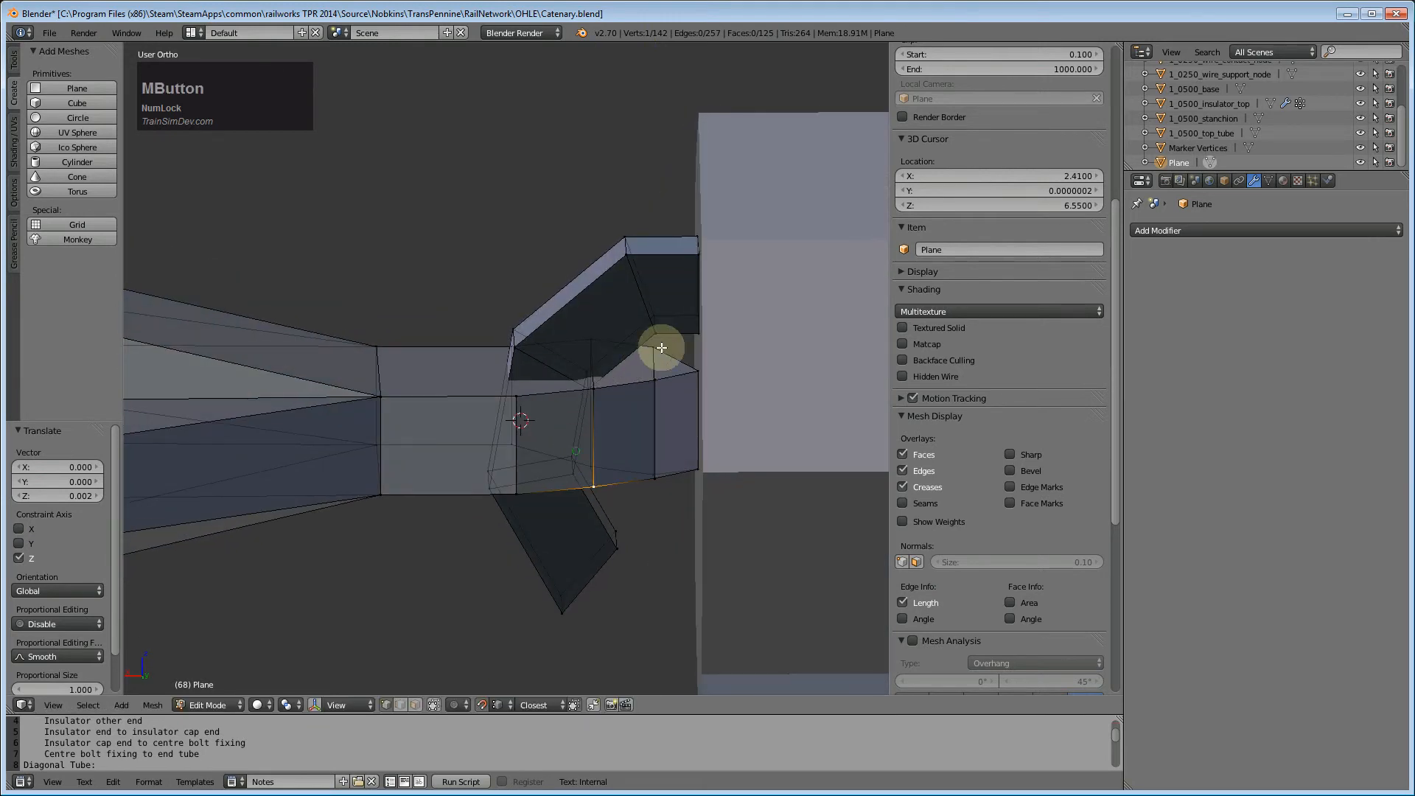
pyautogui.press('g')
pyautogui.press('z')
pyautogui.click(657, 376)
pyautogui.moveTo(652, 544); pyautogui.dragTo(648, 480, button='middle')
pyautogui.press('g')
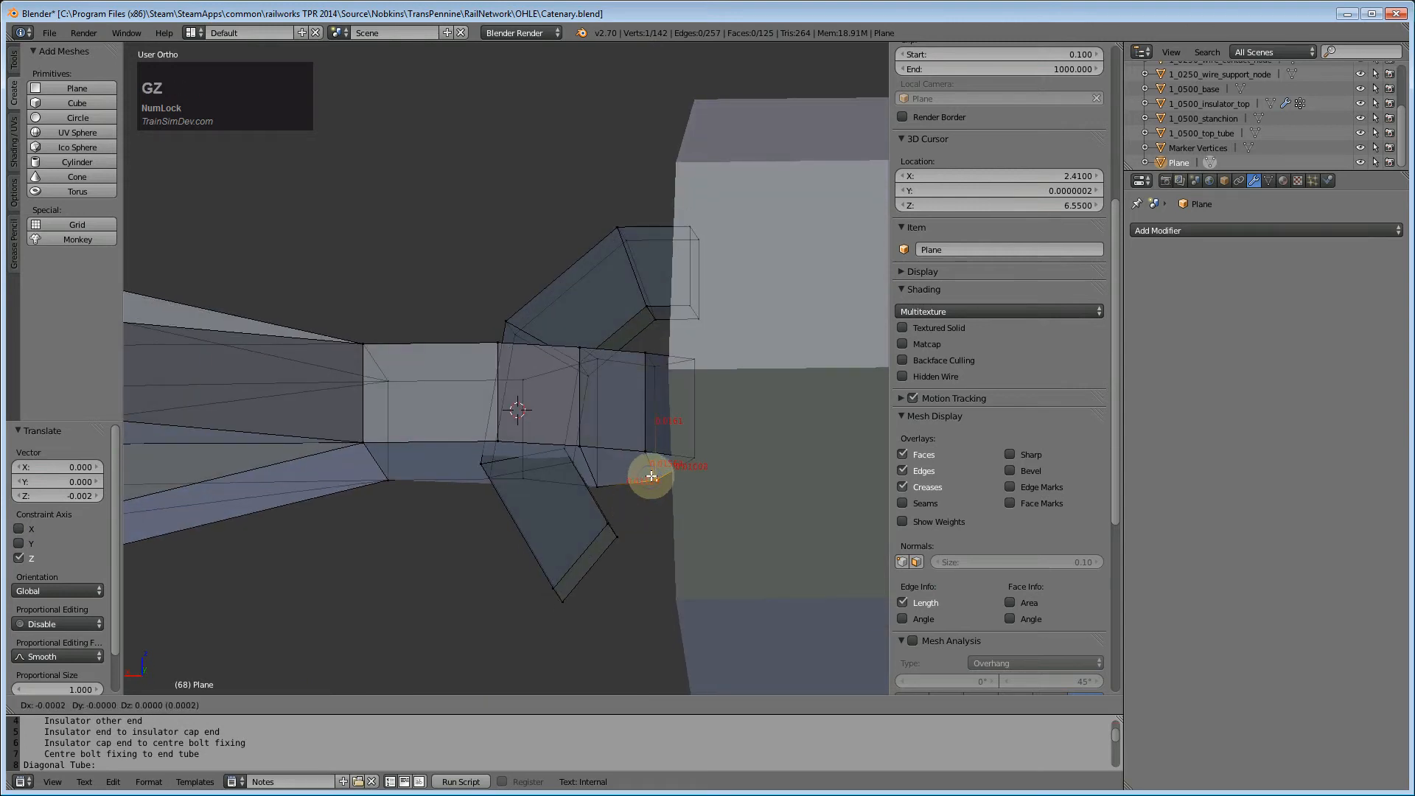
pyautogui.click(635, 460)
# - On the tip's far side, snap the inner lower vertex 0.002 and the inner upper vertex -0.002 along Z
pyautogui.press('g')
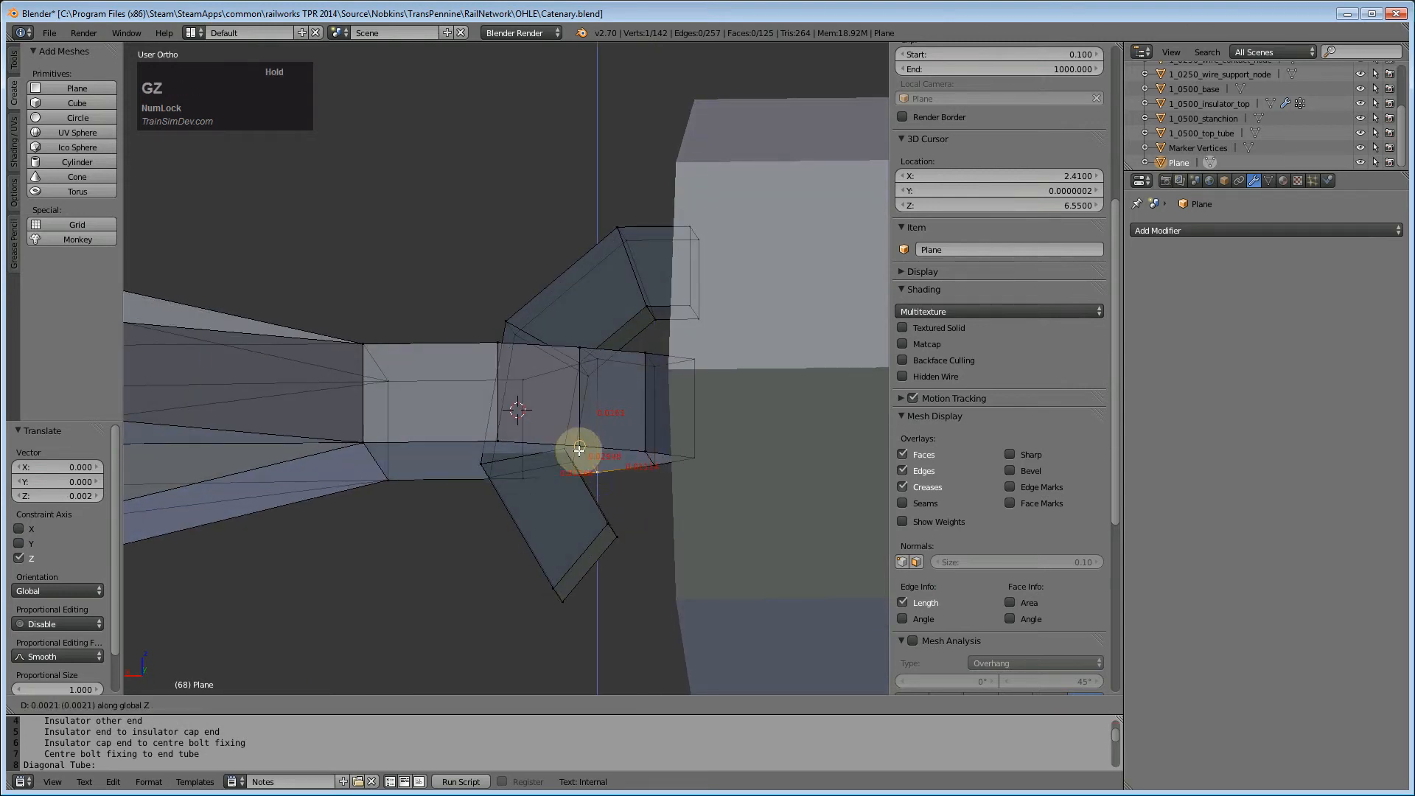
pyautogui.click(574, 479)
pyautogui.moveTo(570, 546); pyautogui.dragTo(592, 466, button='middle')
pyautogui.press('g')
pyautogui.press('z')
pyautogui.click(595, 371)
# - Subdivide the four intermediate vertical edges on both sides of the bar's rounded tip with one cut
pyautogui.moveTo(596, 372); pyautogui.dragTo(605, 643, button='middle')
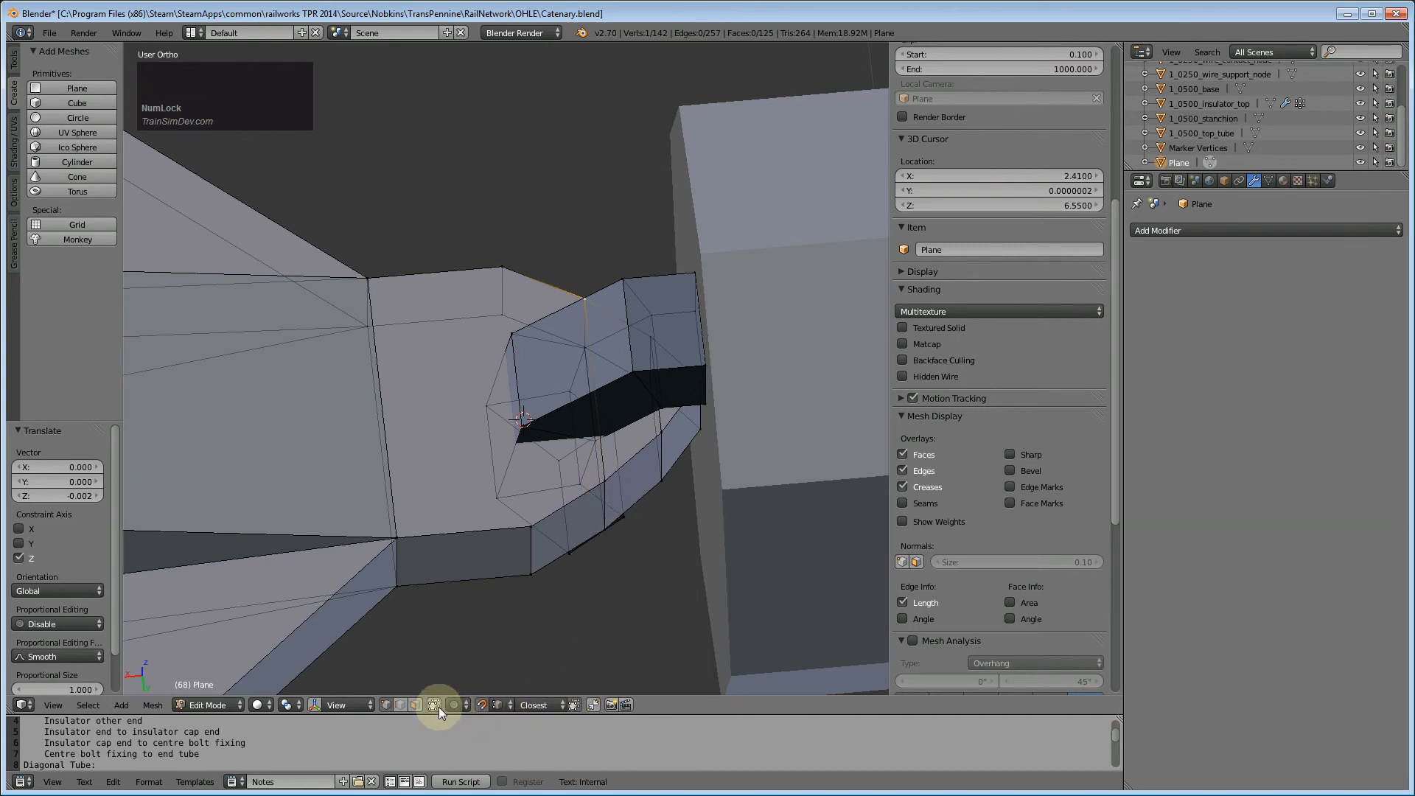
pyautogui.click(416, 706)
pyautogui.rightClick(608, 498)
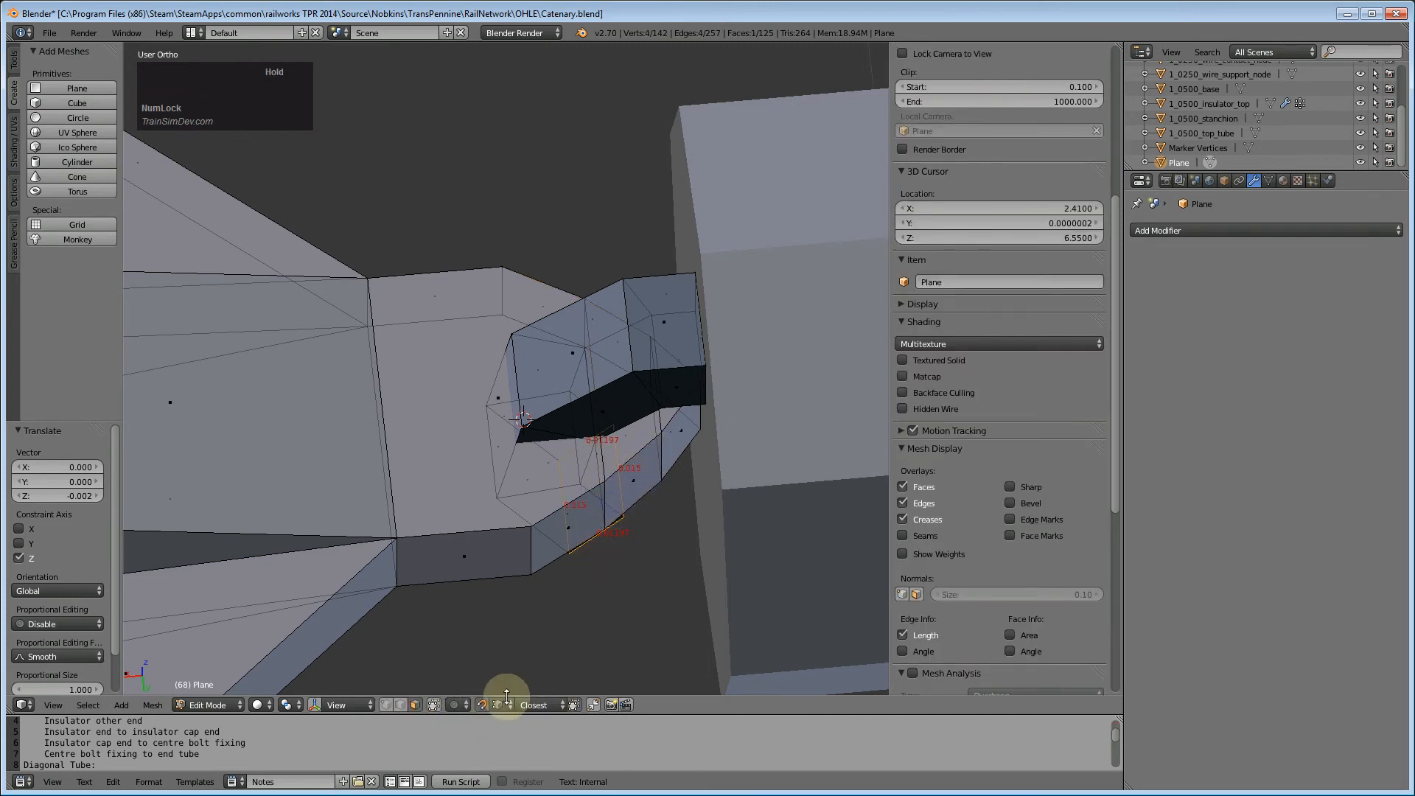
pyautogui.moveTo(655, 464); pyautogui.dragTo(606, 477, button='middle')
pyautogui.keyDown('shift'); pyautogui.rightClick(651, 433); pyautogui.keyUp('shift')
pyautogui.moveTo(582, 536); pyautogui.dragTo(504, 380, button='middle')
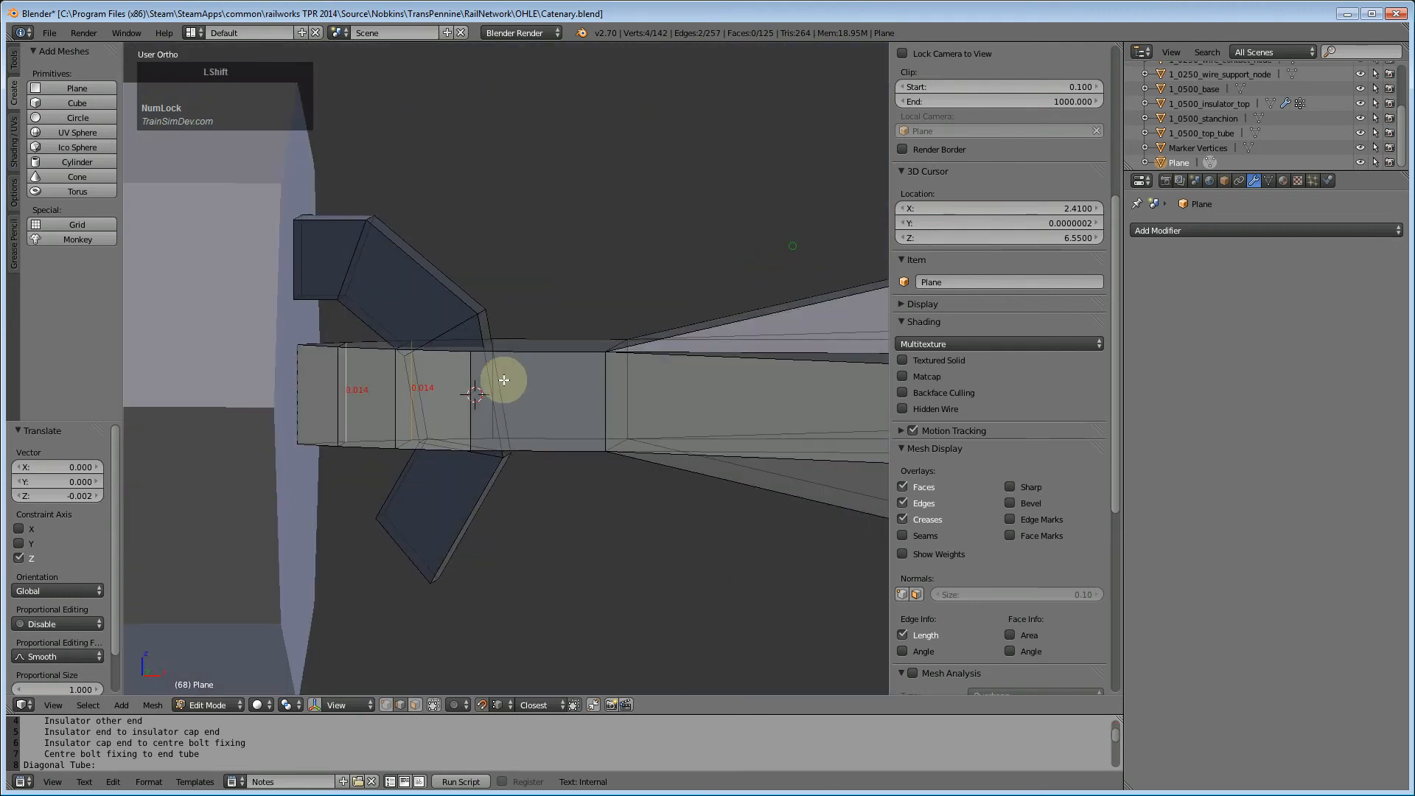
pyautogui.keyDown('shift'); pyautogui.rightClick(389, 402); pyautogui.keyUp('shift')
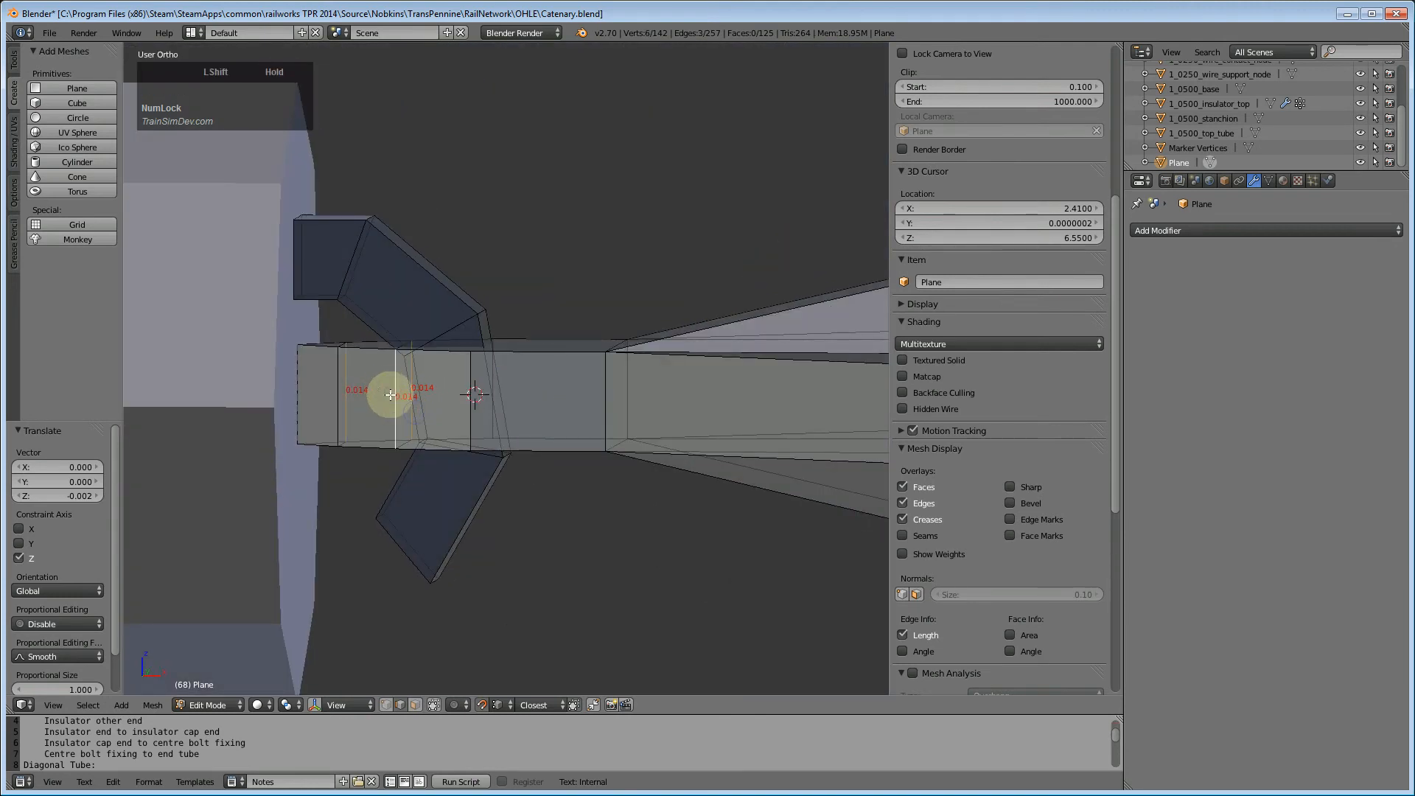
pyautogui.keyDown('shift'); pyautogui.rightClick(349, 391); pyautogui.keyUp('shift')
pyautogui.keyDown('shift'); pyautogui.rightClick(346, 394); pyautogui.keyUp('shift')
pyautogui.moveTo(363, 405); pyautogui.dragTo(989, 404, button='middle')
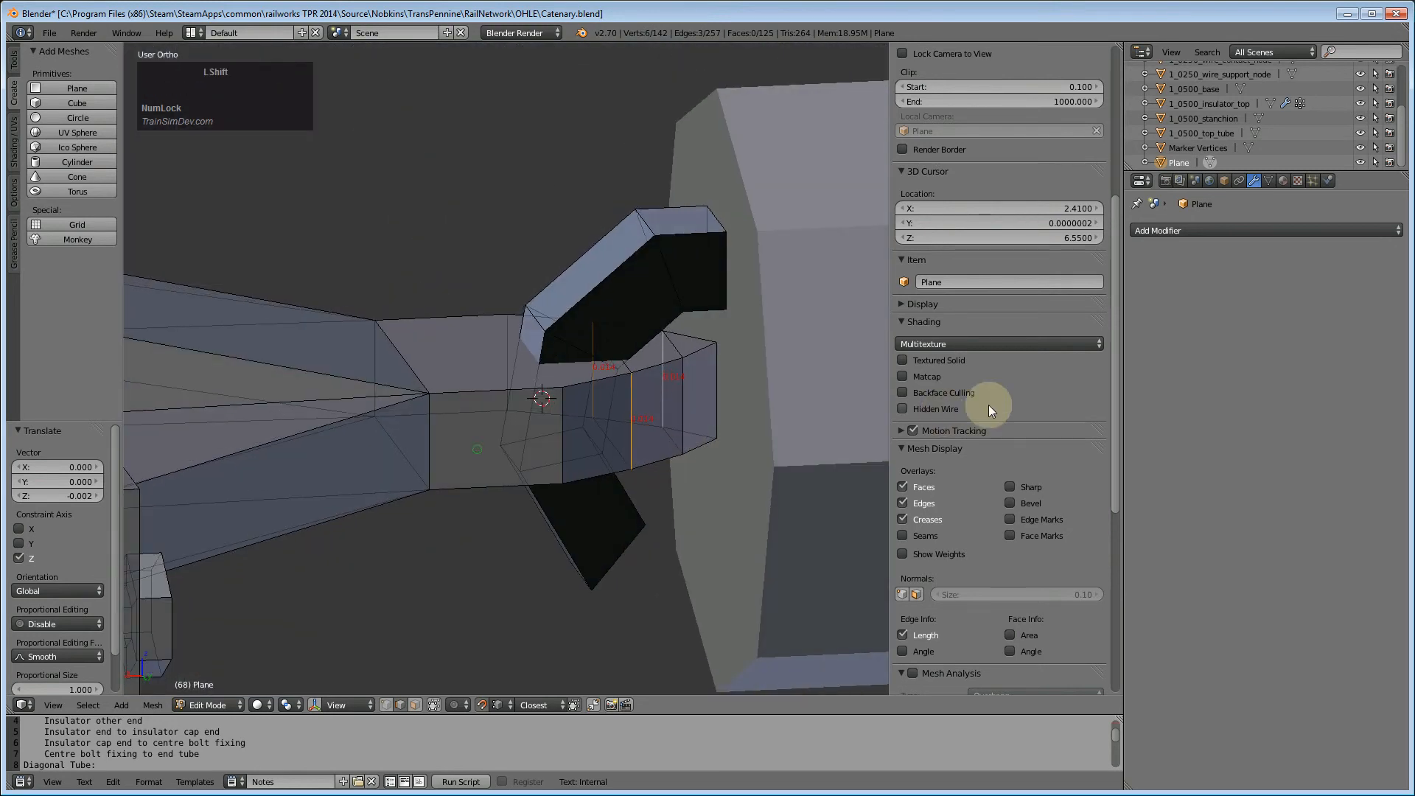
pyautogui.moveTo(608, 520); pyautogui.dragTo(641, 609, button='middle')
pyautogui.press('w')
pyautogui.press('s')
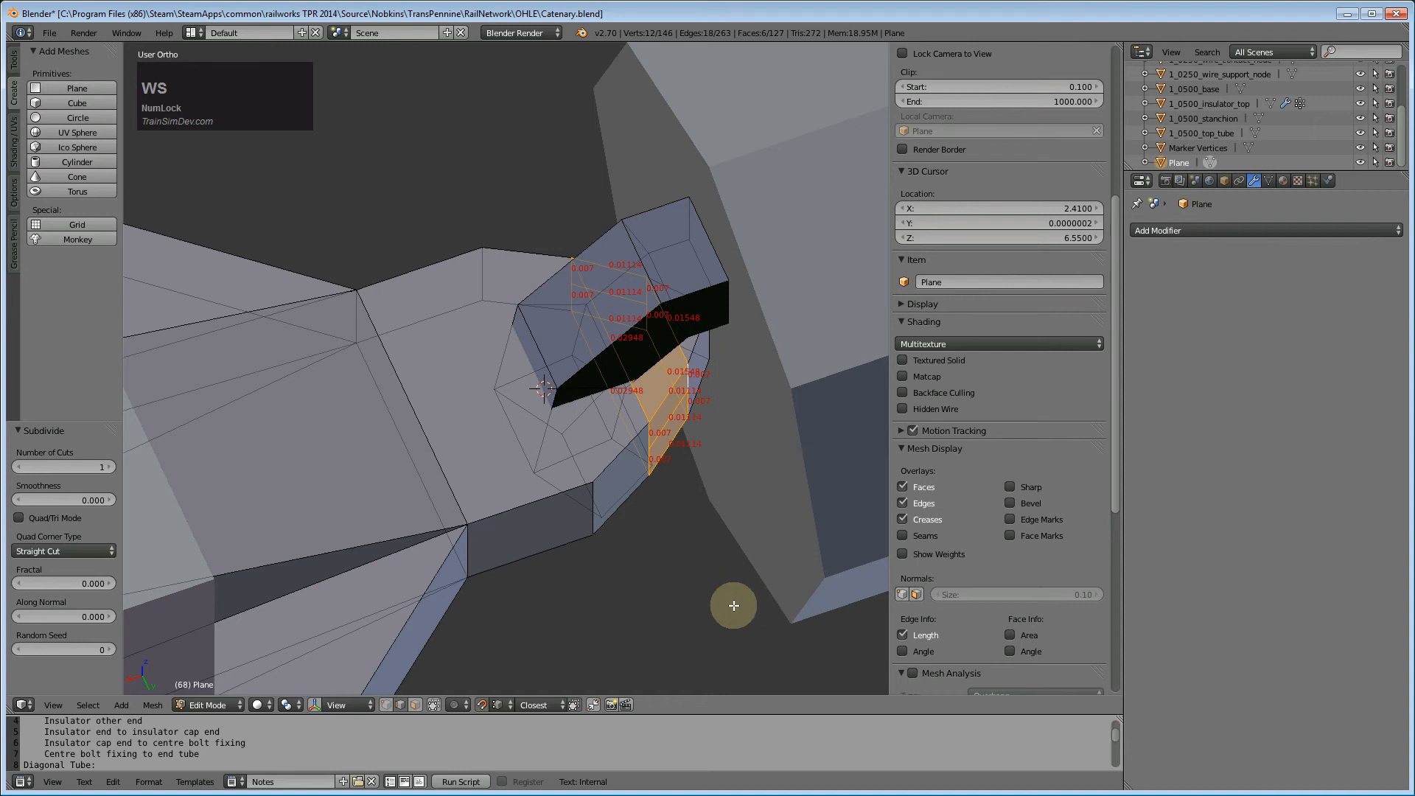
# - Scale the subdivided part of the bar's tip by 1.263 along Y to widen the rounded end
pyautogui.press('w')
pyautogui.press('s')
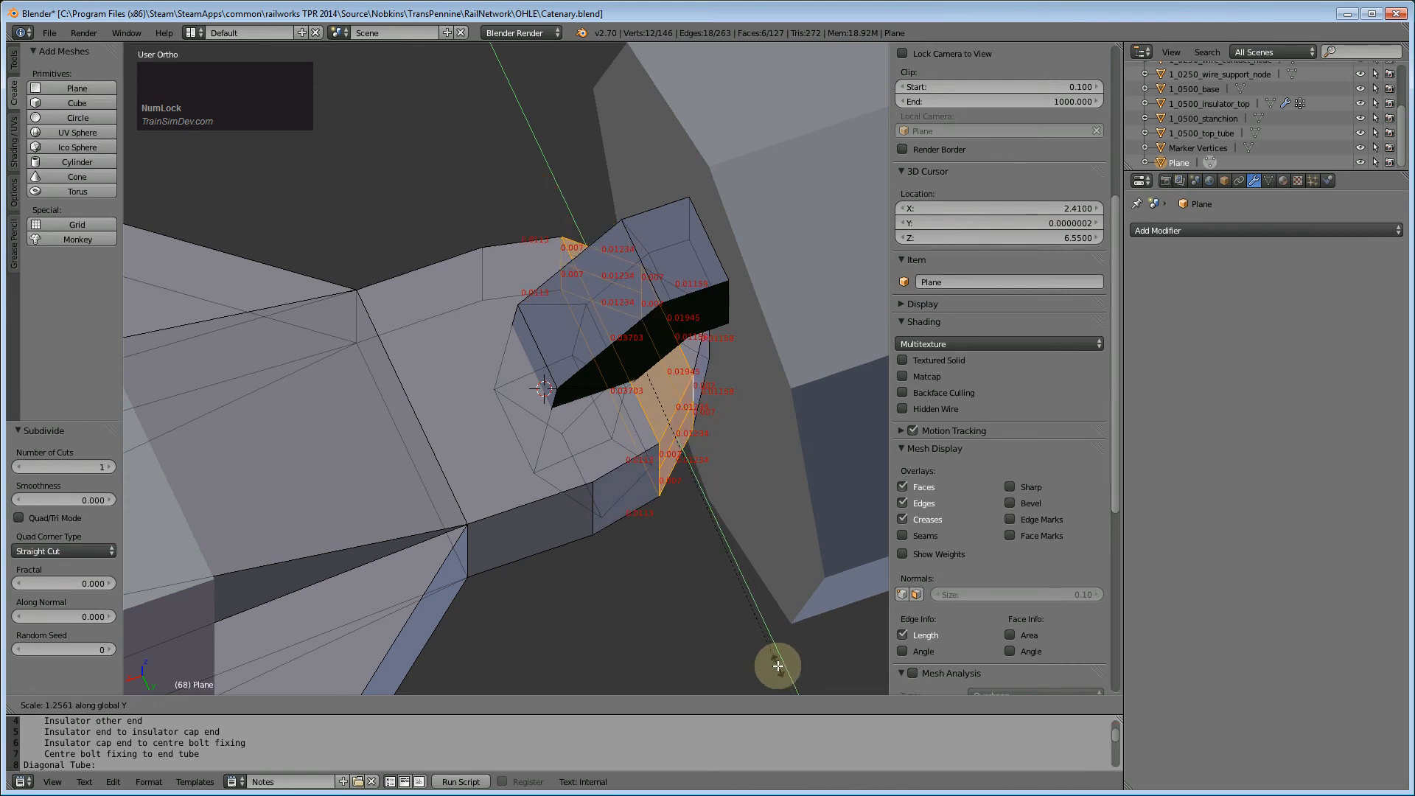
pyautogui.click(780, 667)
pyautogui.moveTo(774, 666); pyautogui.dragTo(693, 564, button='middle')
pyautogui.scroll(-3, 693, 565)
pyautogui.moveTo(672, 484); pyautogui.dragTo(539, 546, button='middle')
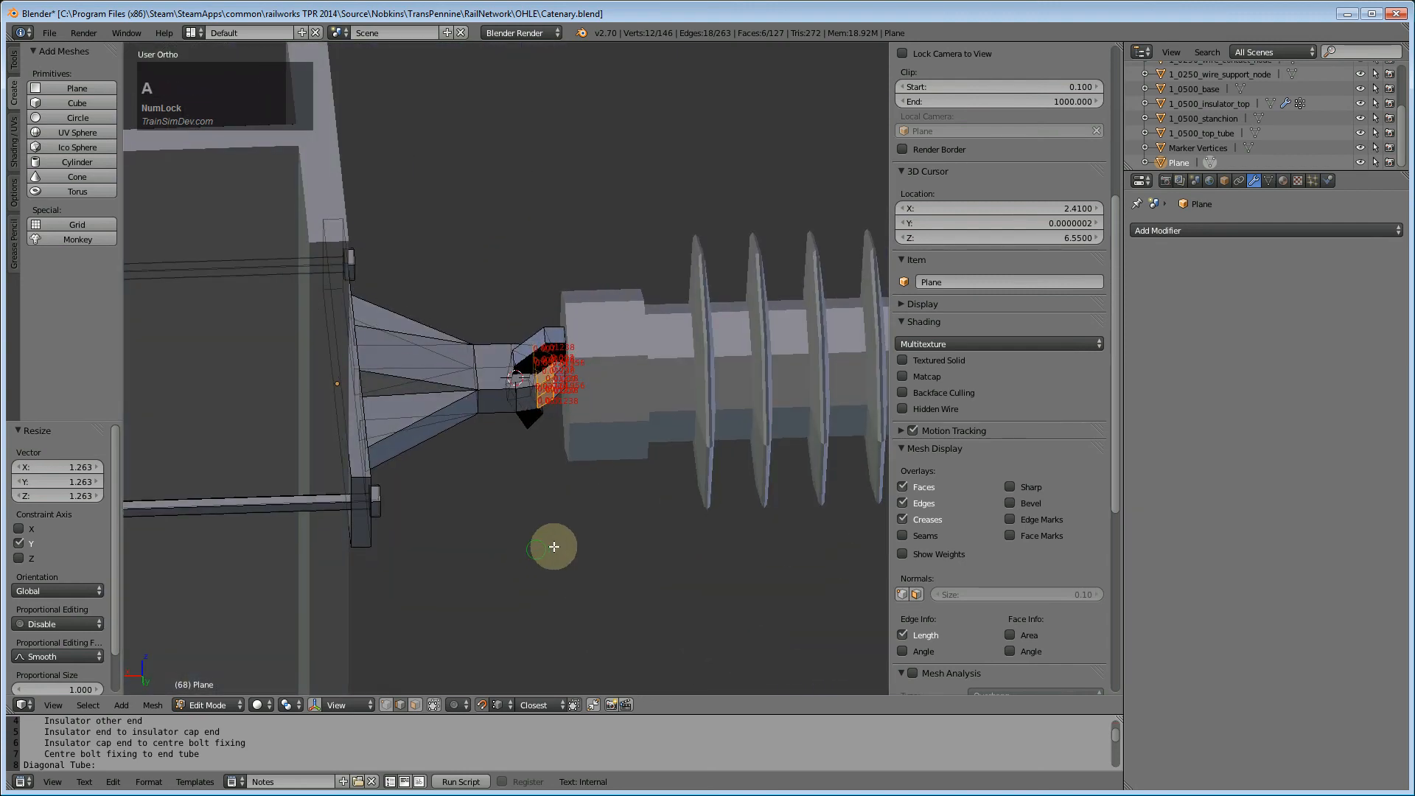
# - Remove doubles across the entire bracket mesh
pyautogui.press('a')
pyautogui.press('a')
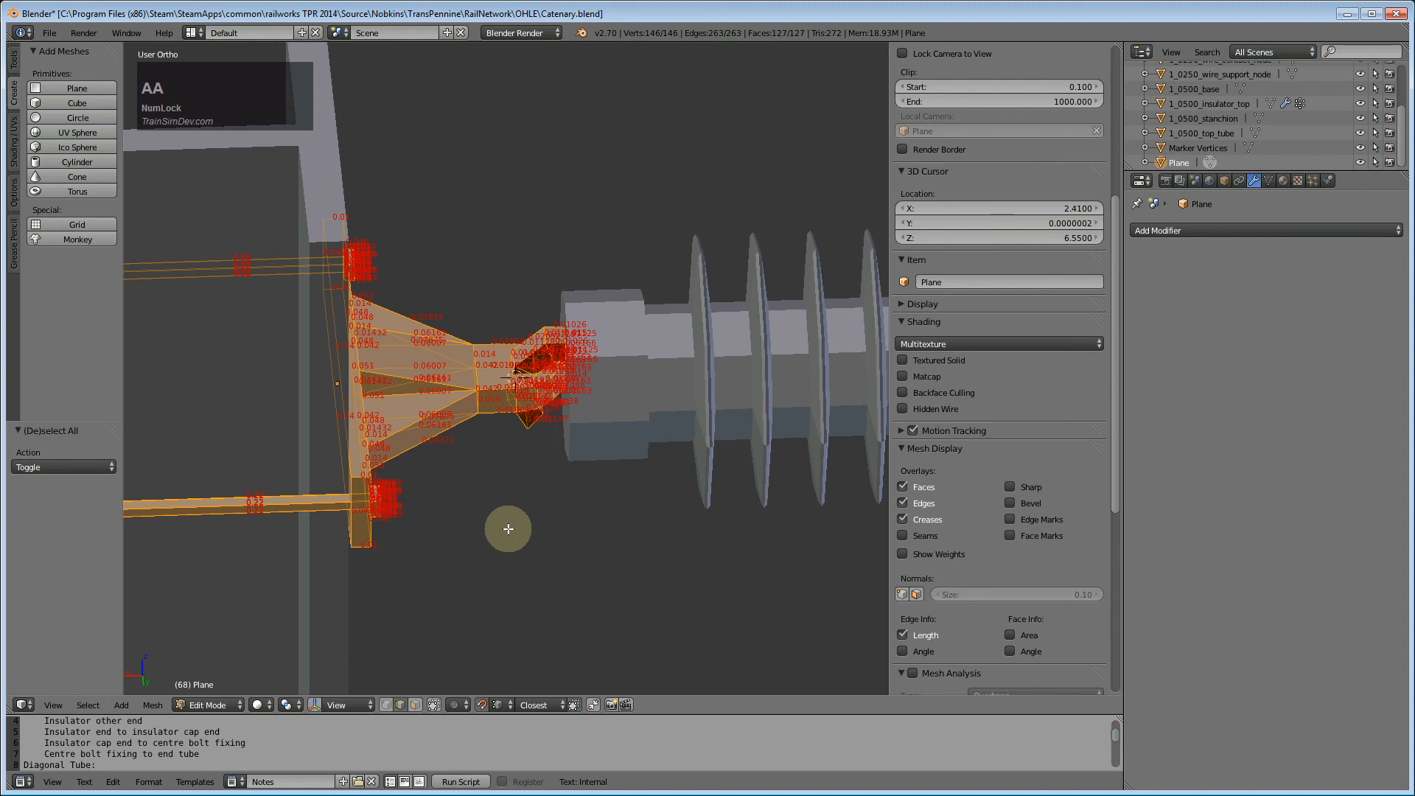
pyautogui.press('space')
pyautogui.write('remove do')
pyautogui.press('Return')
# - Recalculate the normals of the entire bracket mesh to the outside and clear the selection
pyautogui.press('w')
pyautogui.press('Escape')
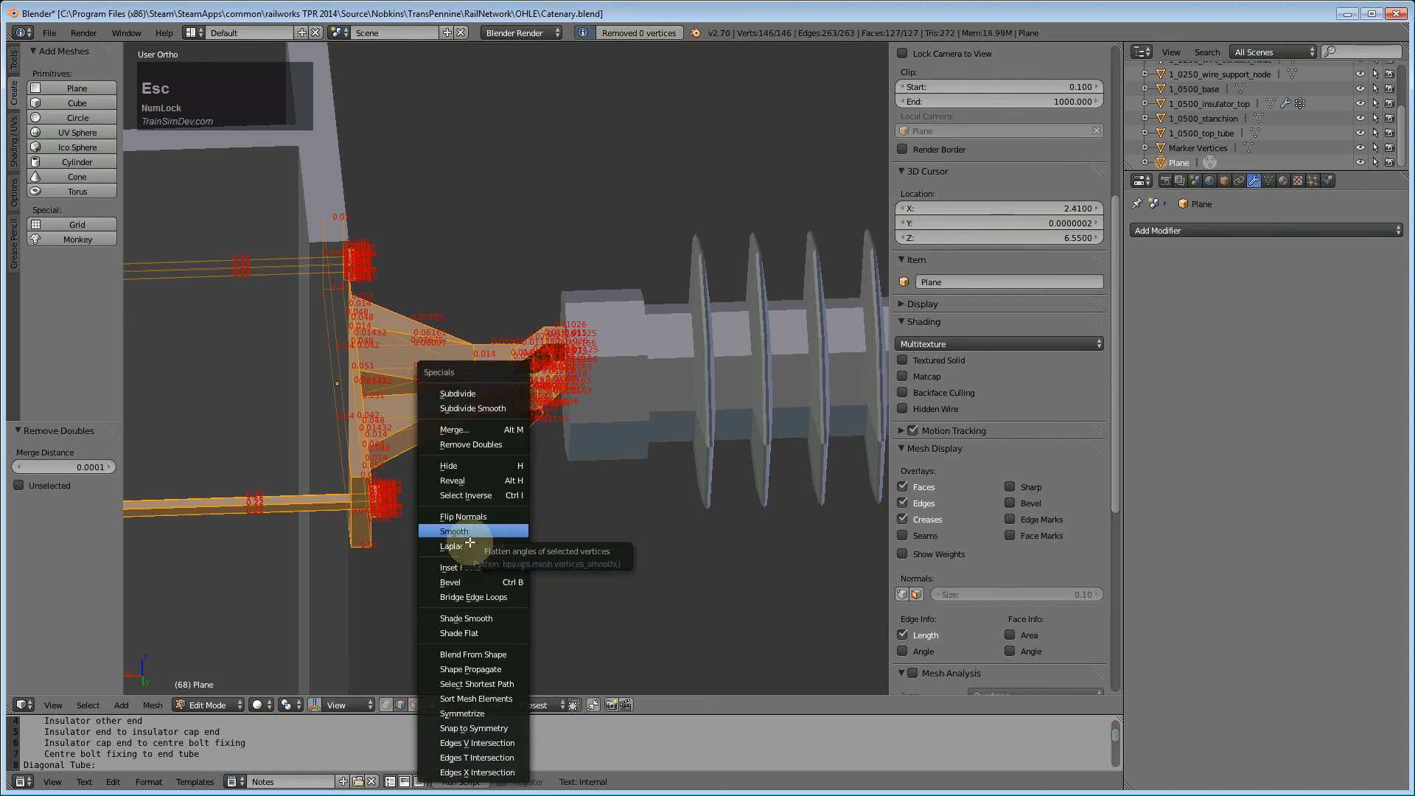
pyautogui.click(152, 706)
pyautogui.moveTo(215, 469)
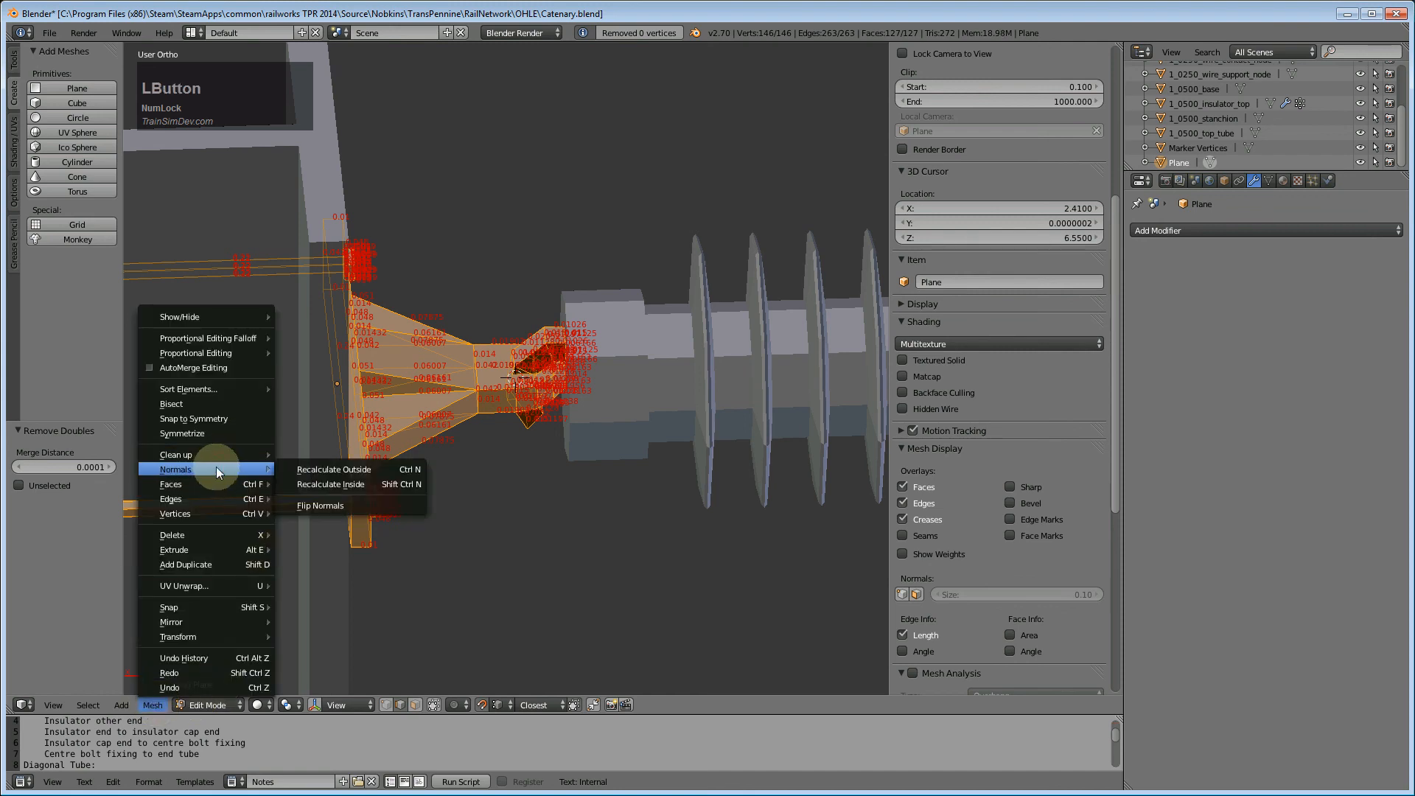
pyautogui.click(303, 471)
pyautogui.middleClick(597, 551)
pyautogui.moveTo(598, 550); pyautogui.dragTo(385, 604, button='middle')
pyautogui.press('a')
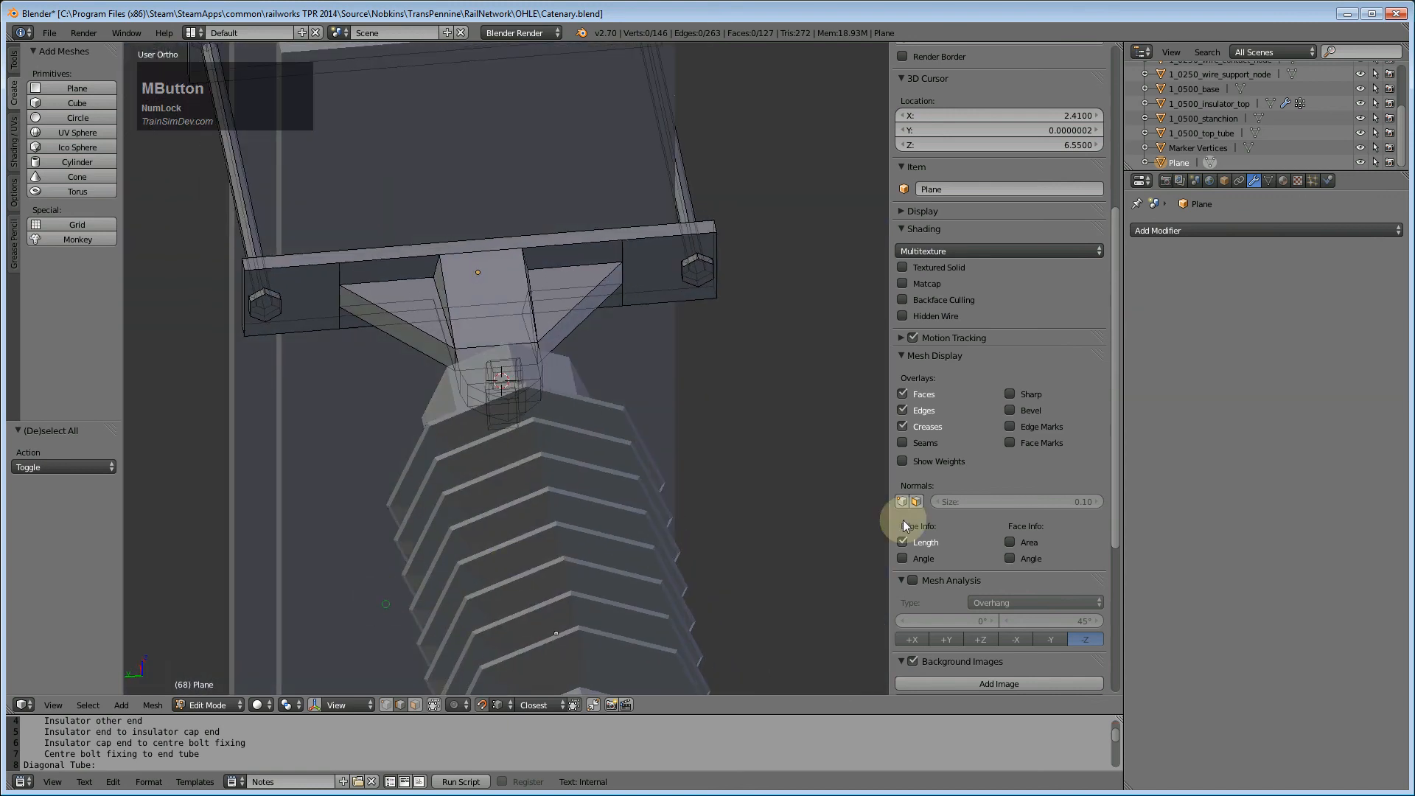